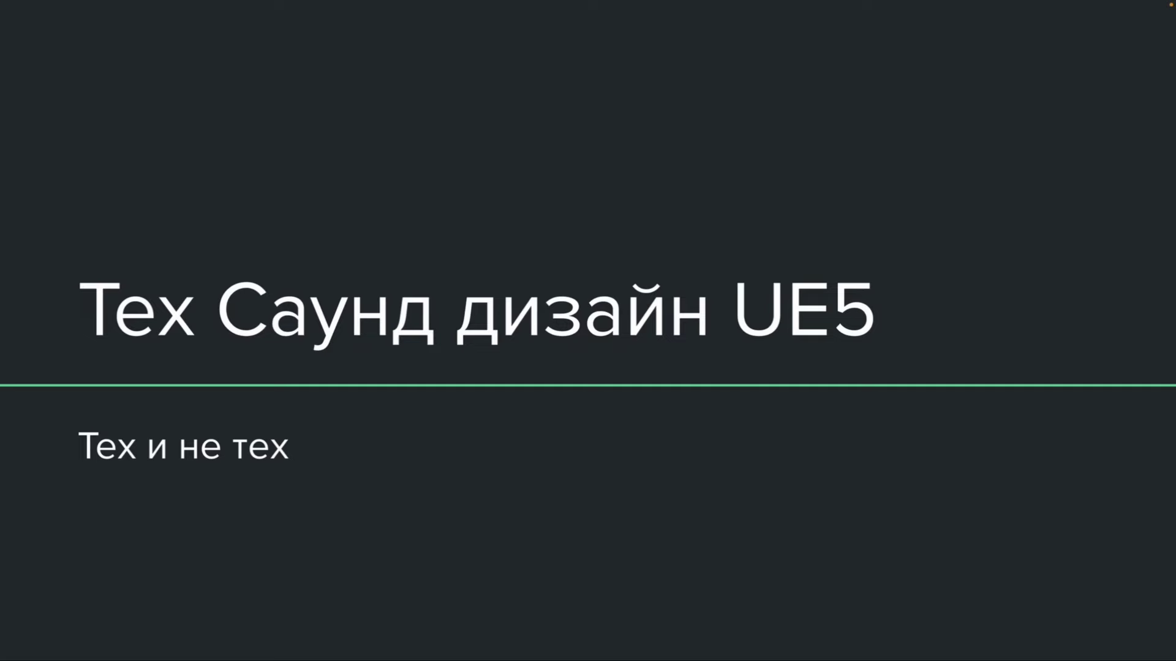
Step: Step the slideshow to the 'Интеграция и базовая настройка' slide, then switch over to the Discord call
{"action": "key", "text": "Right"}
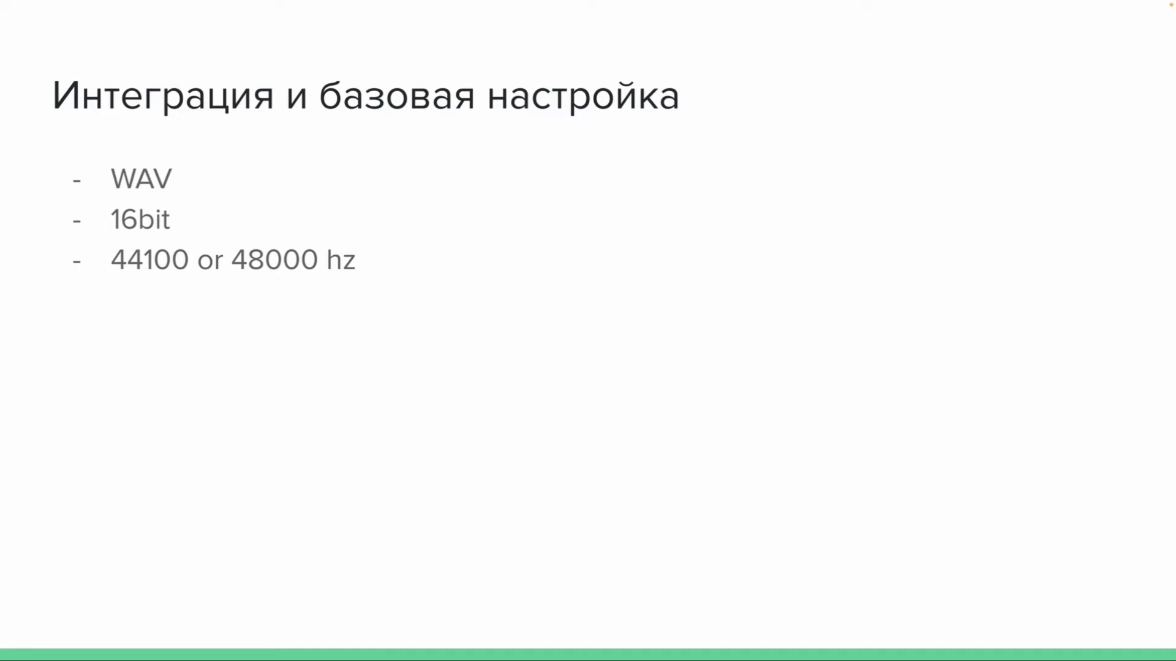
{"action": "key", "text": "Right"}
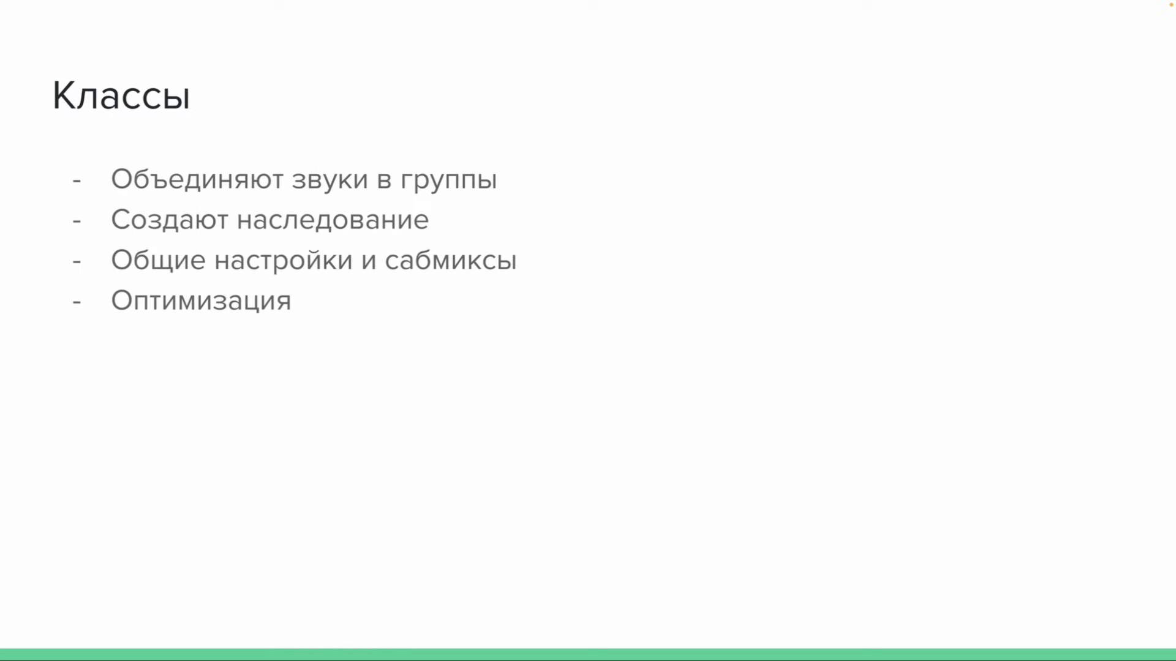
{"action": "key", "text": "Left"}
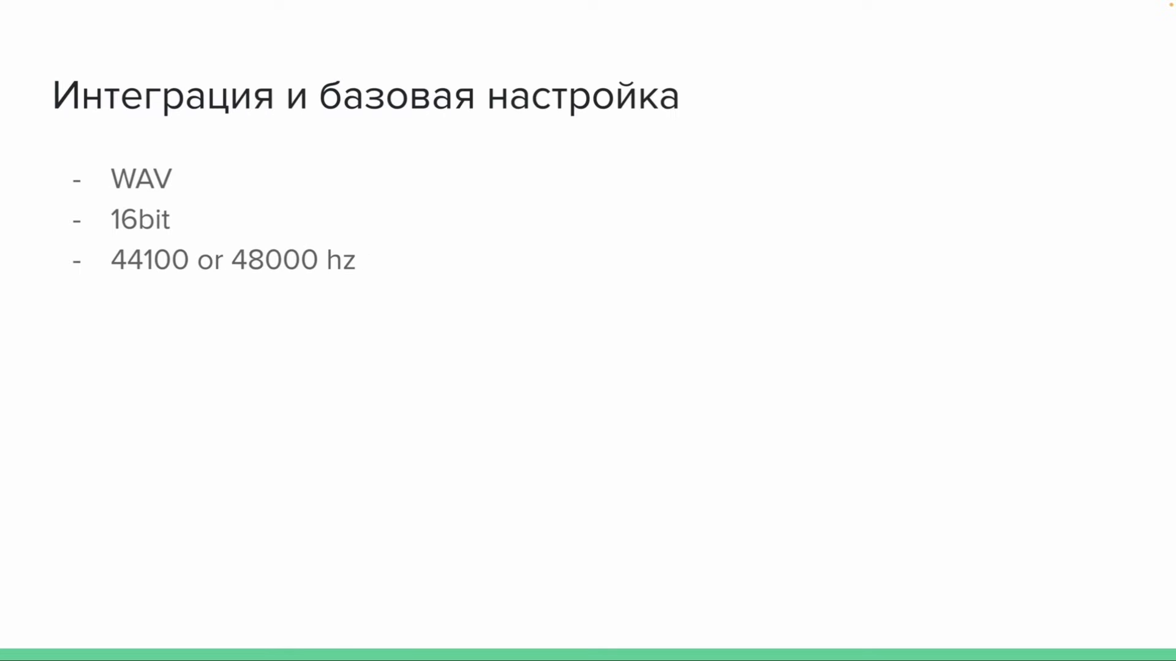
{"action": "key", "text": "ctrl+Left"}
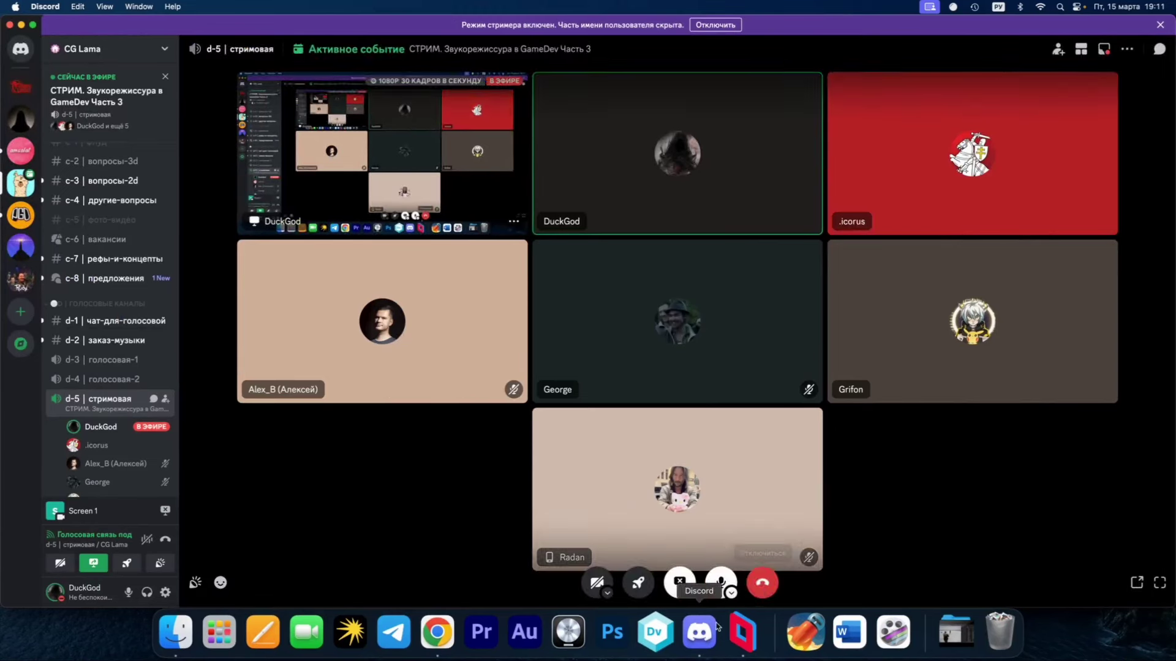
Step: On the remote Unreal desktop, open SFX_Wind1 from the Temp folder in the Content Drawer
{"action": "left_click", "coordinate": [741, 633]}
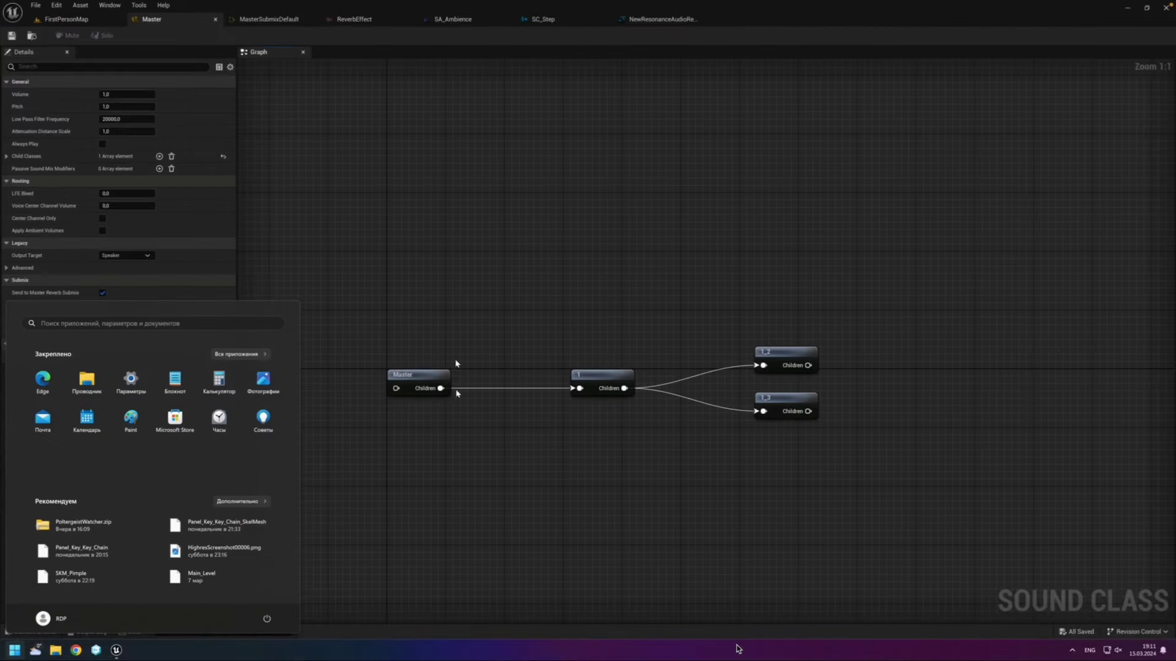
{"action": "key", "text": "Escape"}
{"action": "left_click", "coordinate": [31, 631]}
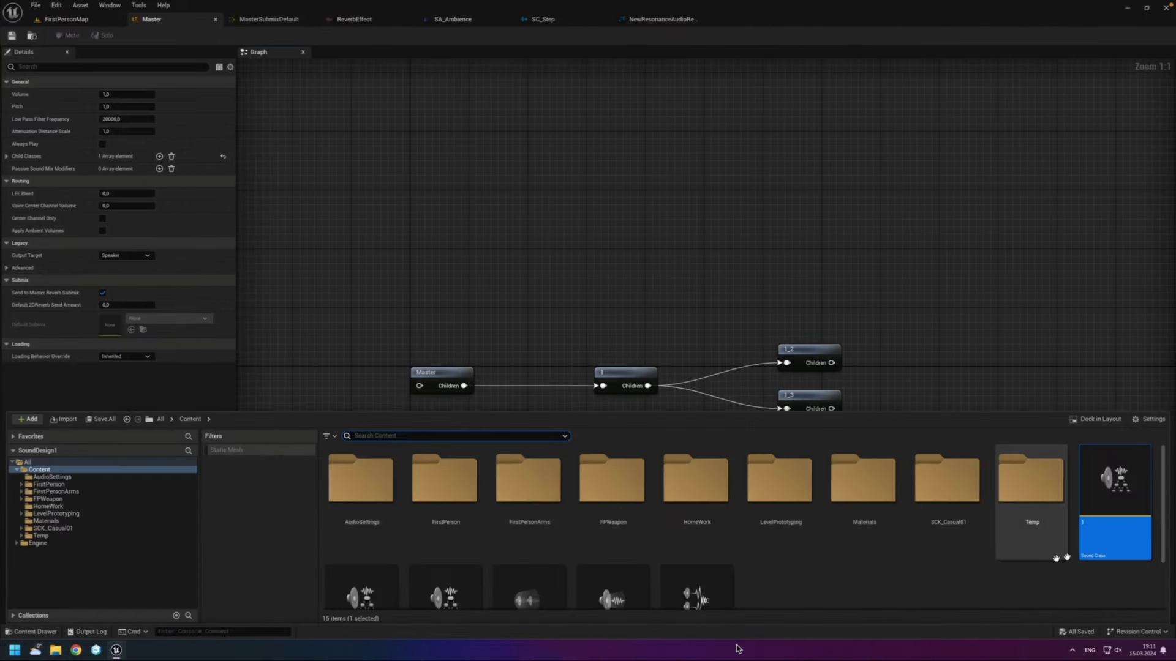
{"action": "double_click", "coordinate": [1055, 557]}
{"action": "scroll", "coordinate": [760, 585], "scroll_direction": "down", "scroll_amount": 1}
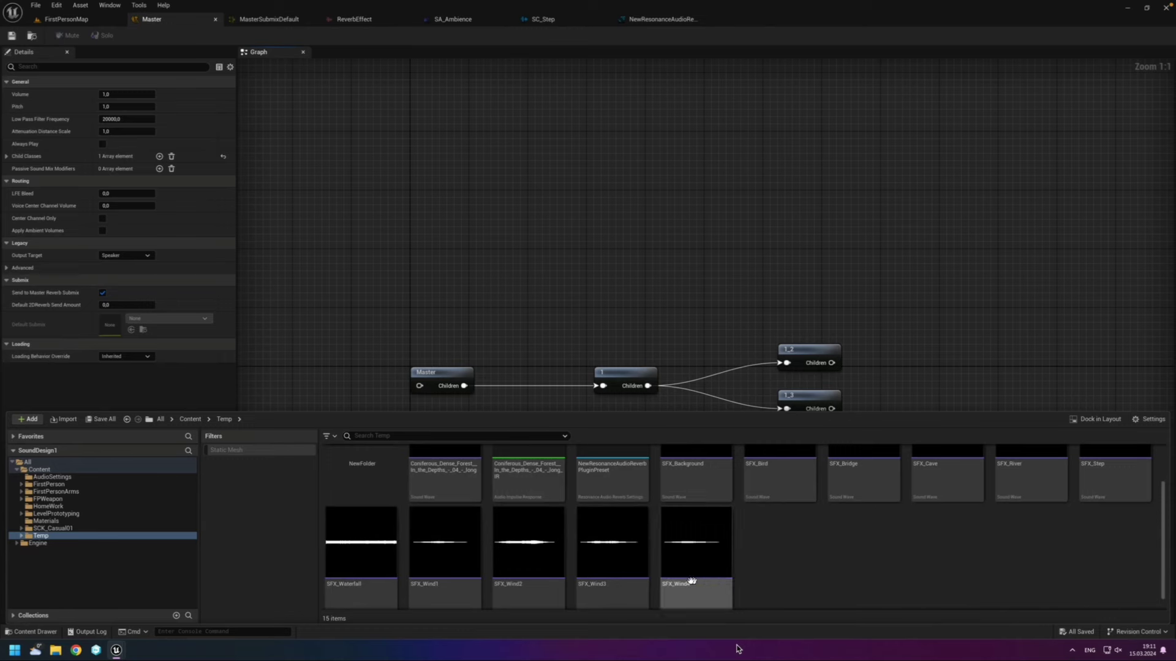
{"action": "double_click", "coordinate": [472, 572]}
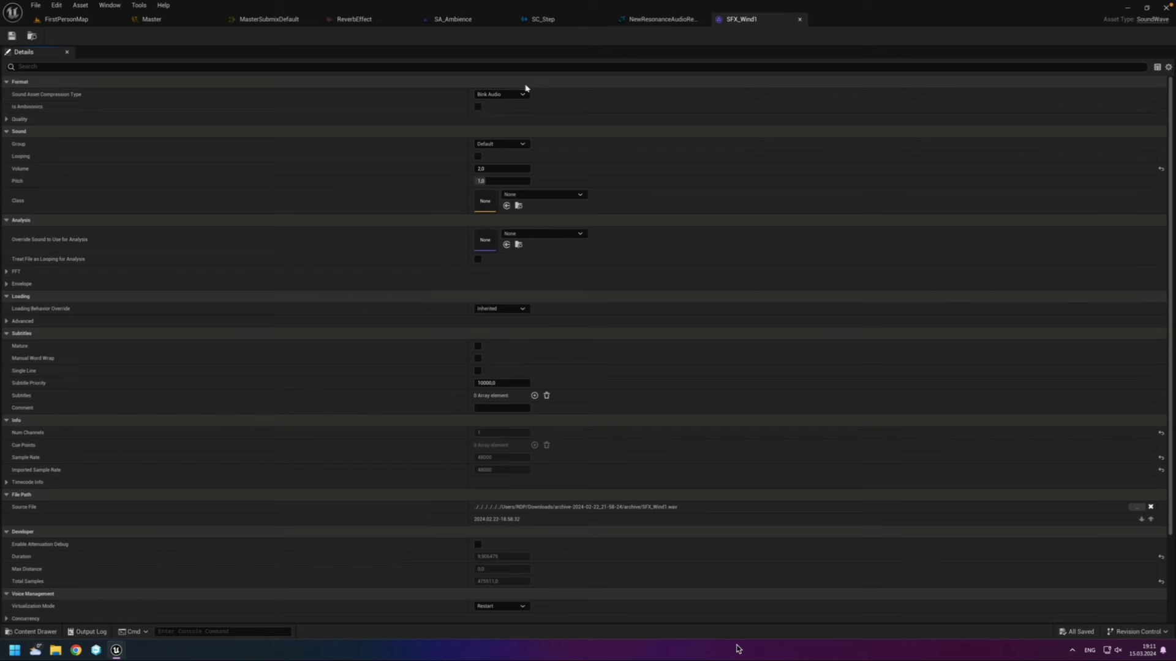
{"action": "left_click", "coordinate": [522, 144]}
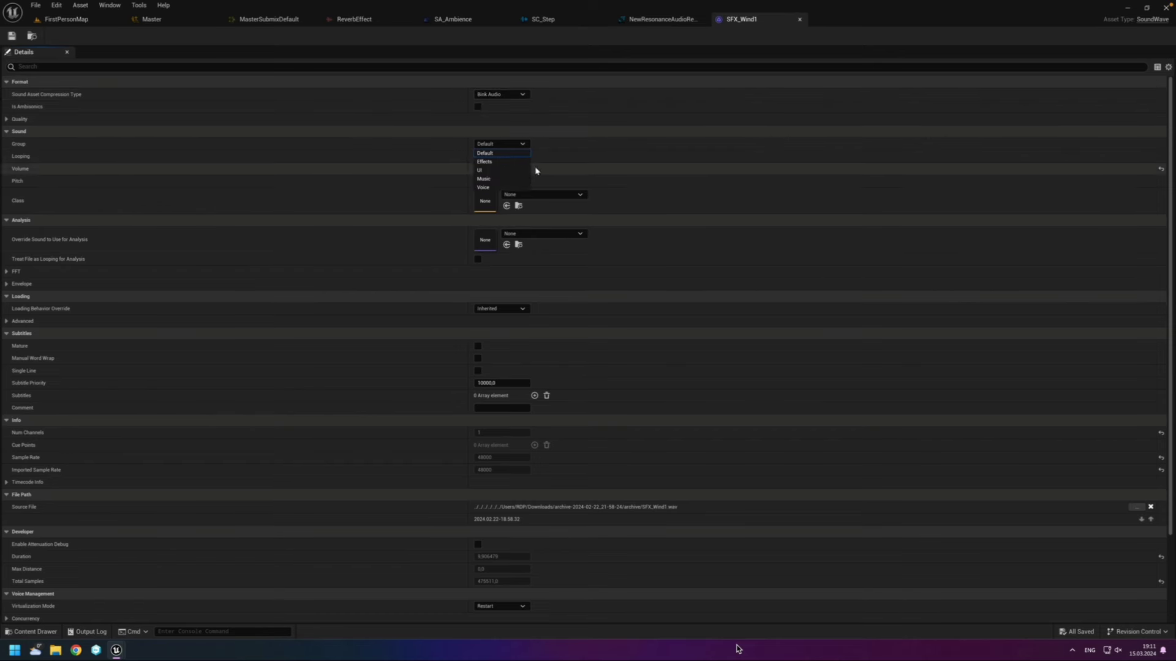
{"action": "left_click", "coordinate": [556, 147]}
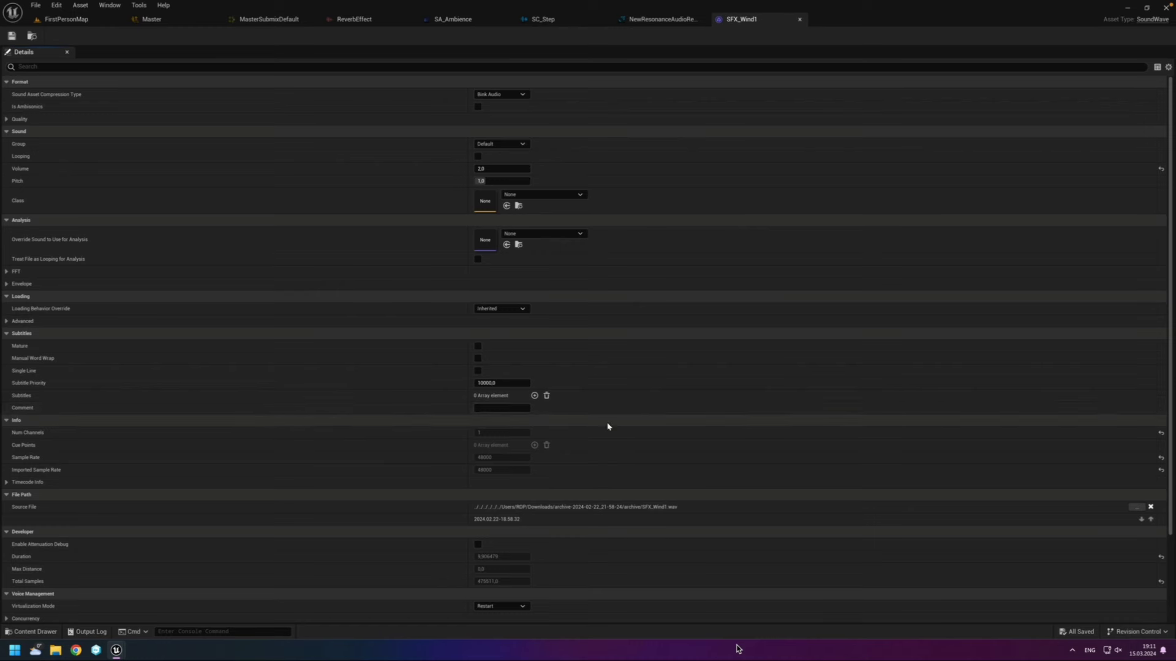
{"action": "scroll", "coordinate": [619, 412], "scroll_direction": "down", "scroll_amount": 2}
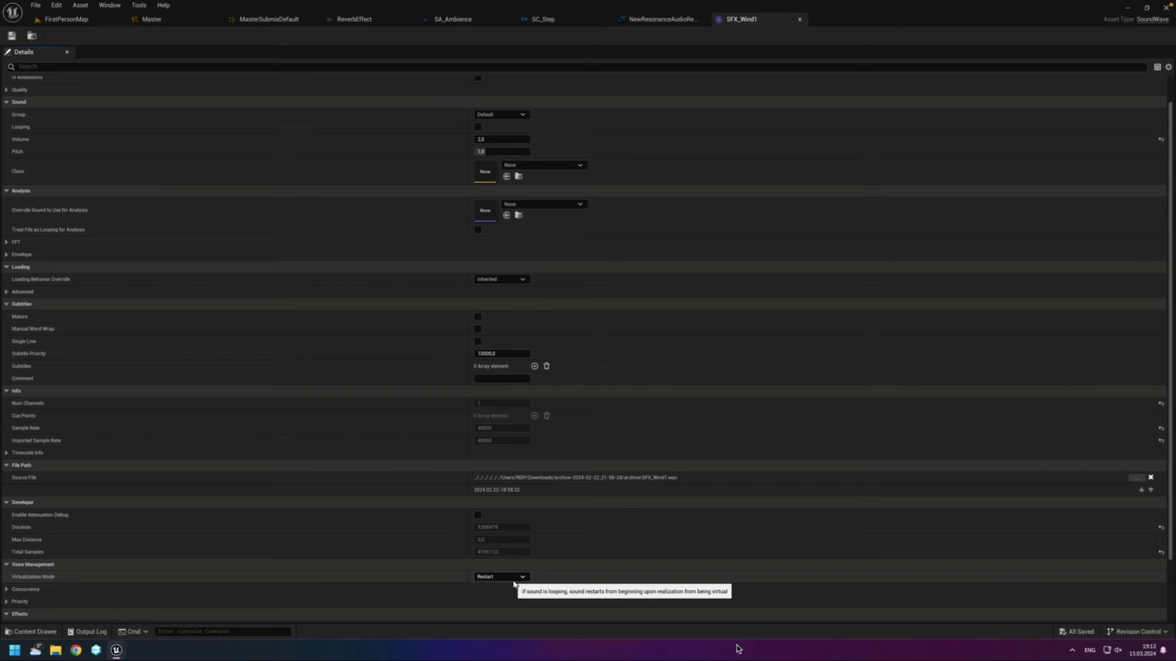
{"action": "left_click", "coordinate": [514, 582]}
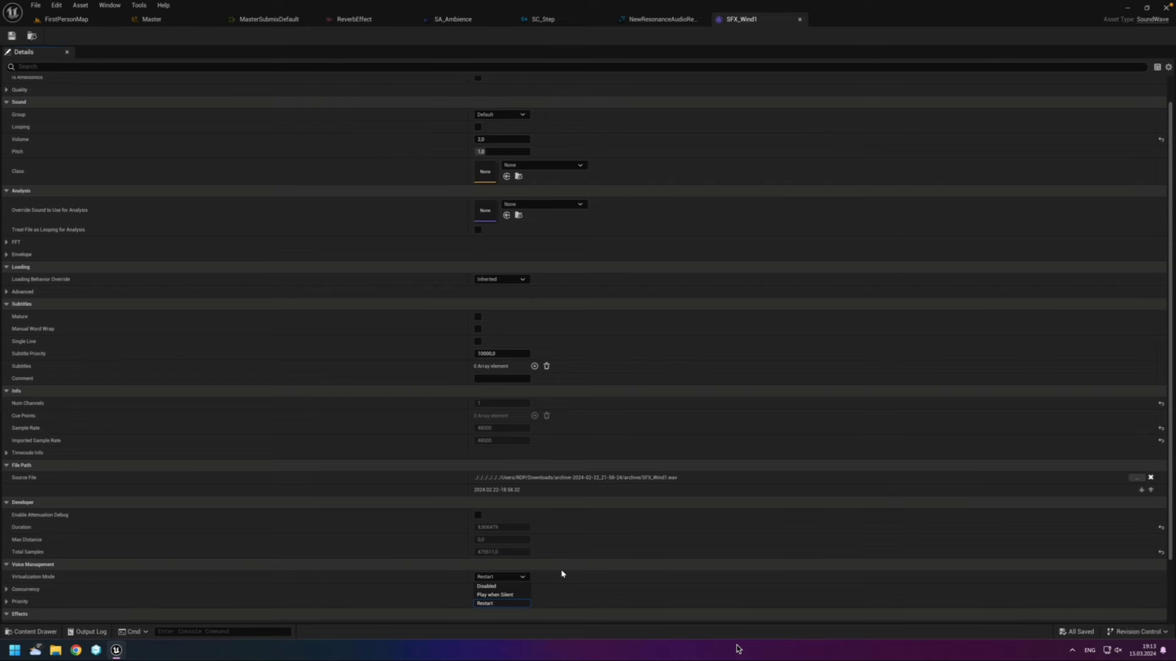
{"action": "left_click", "coordinate": [631, 191]}
{"action": "left_click", "coordinate": [632, 191]}
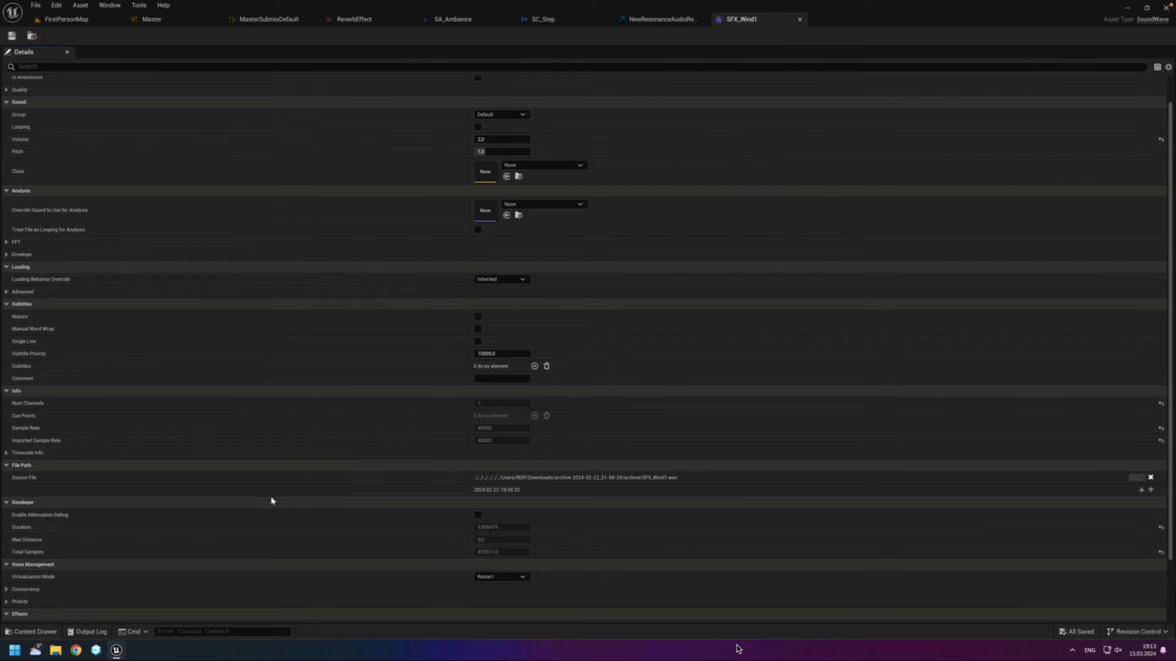
Step: Browse the Content Drawer up to Content, into HomeWork, and scroll down to its sound cues
{"action": "left_click", "coordinate": [36, 631]}
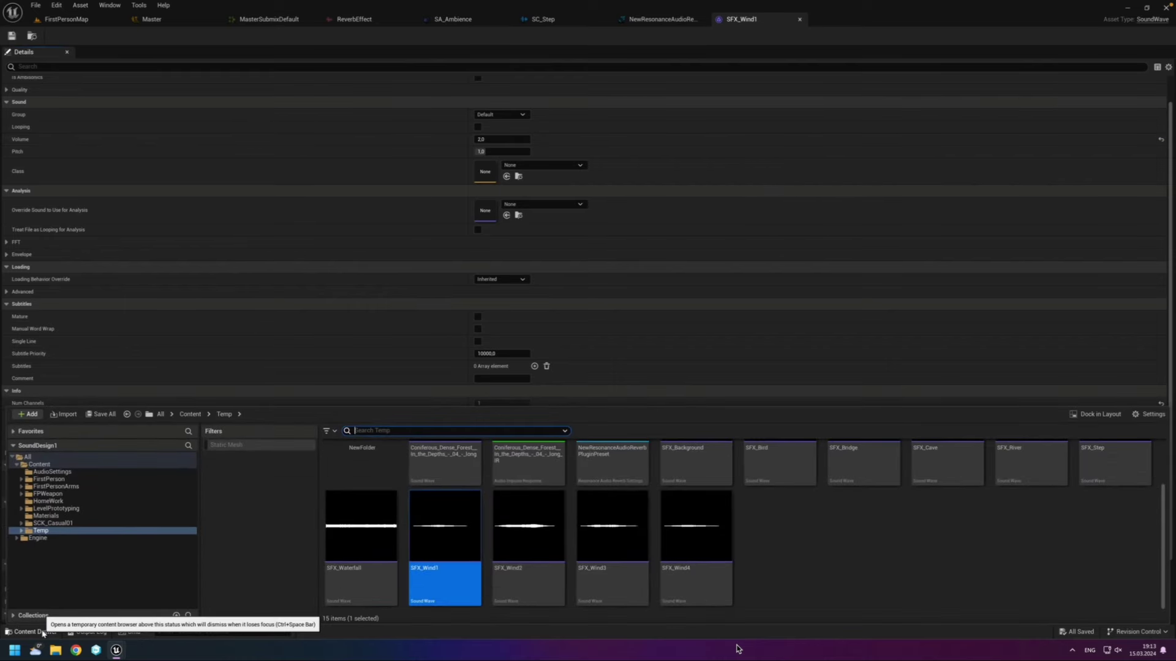
{"action": "left_click", "coordinate": [783, 596]}
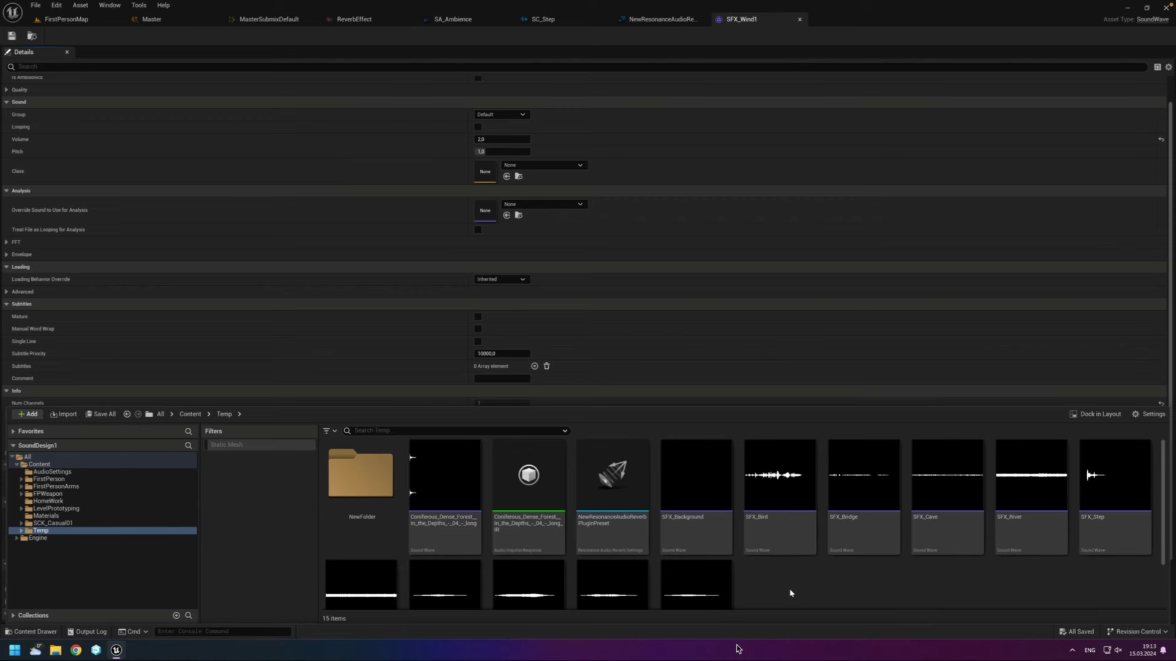
{"action": "mouse_move", "coordinate": [720, 542]}
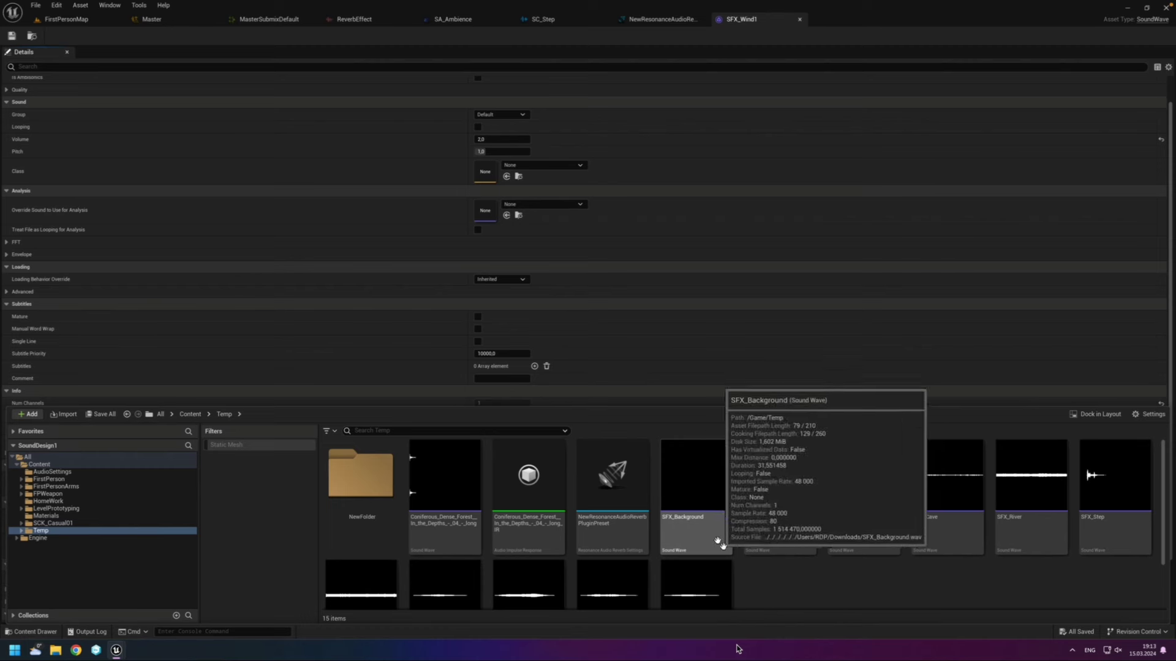
{"action": "left_click", "coordinate": [190, 415]}
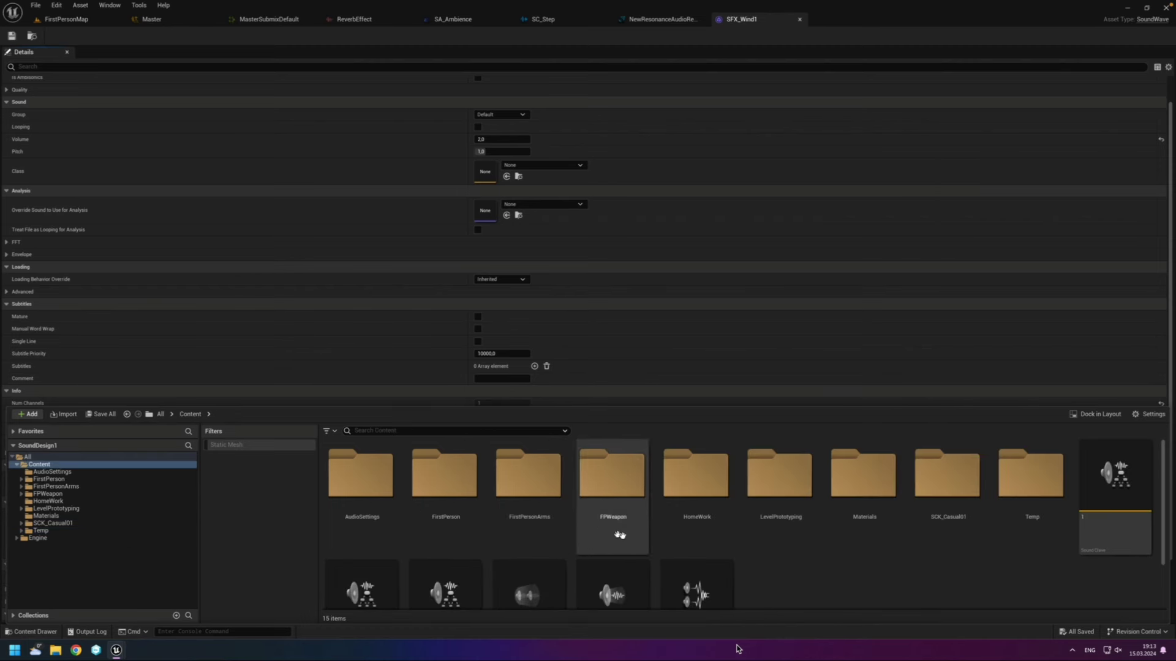
{"action": "double_click", "coordinate": [680, 522]}
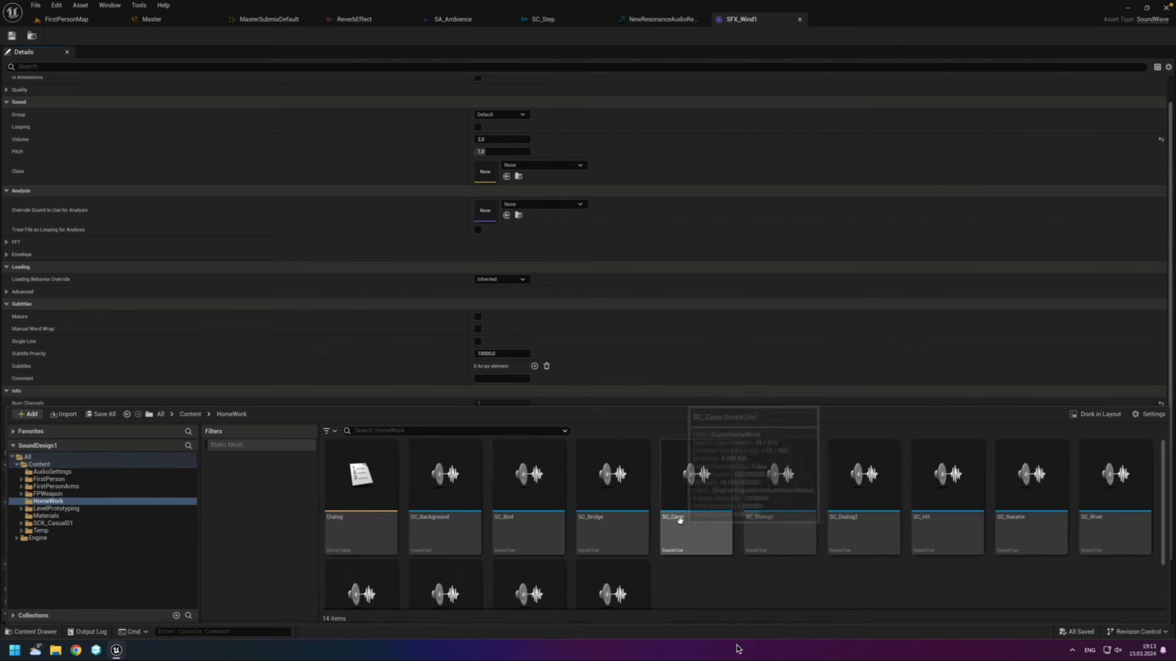
{"action": "scroll", "coordinate": [723, 576], "scroll_direction": "down", "scroll_amount": 1}
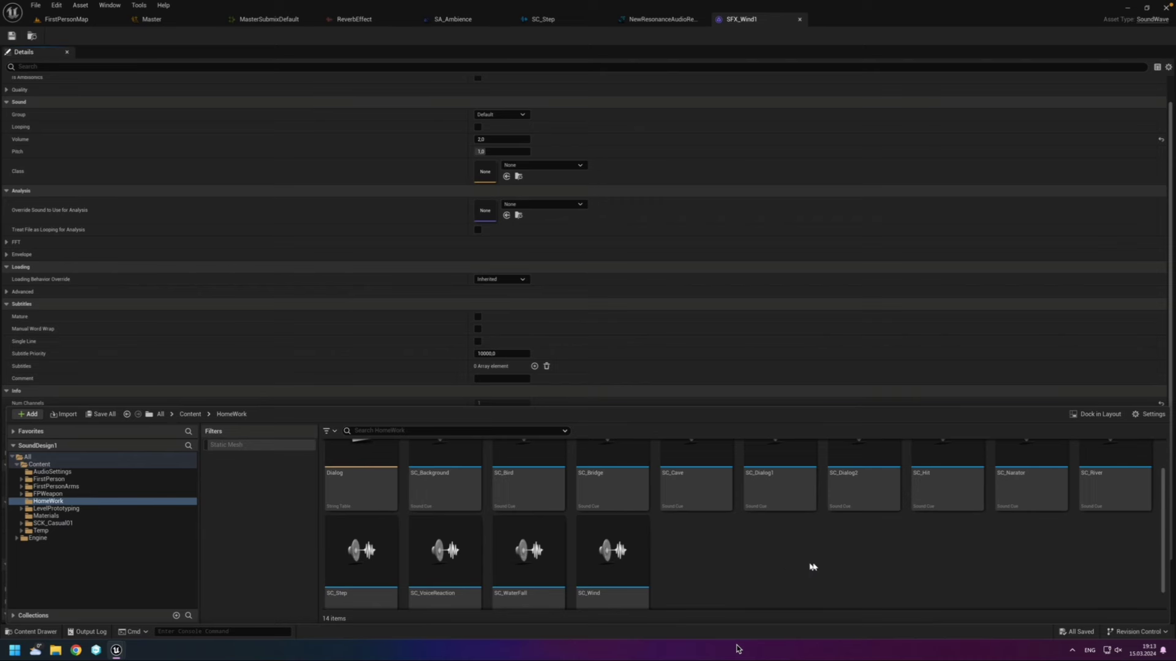
{"action": "scroll", "coordinate": [892, 564], "scroll_direction": "down", "scroll_amount": 1}
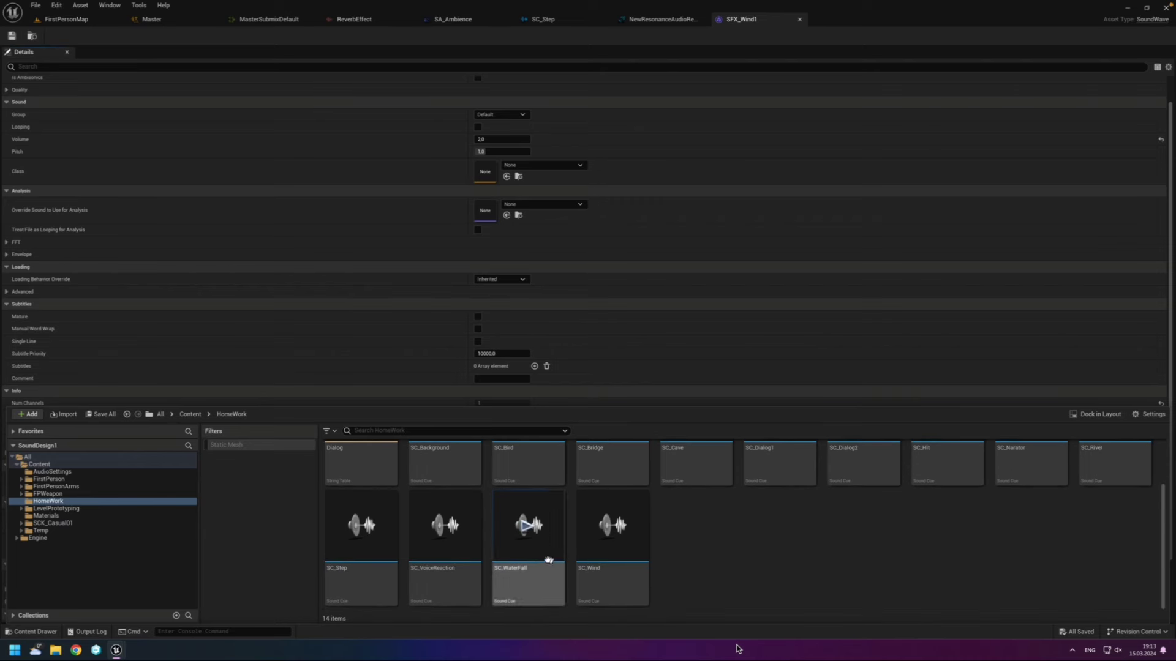
{"action": "left_click", "coordinate": [524, 558]}
Step: Open SC_Wind and recentre its graph around the four wind wave player nodes
{"action": "double_click", "coordinate": [609, 554]}
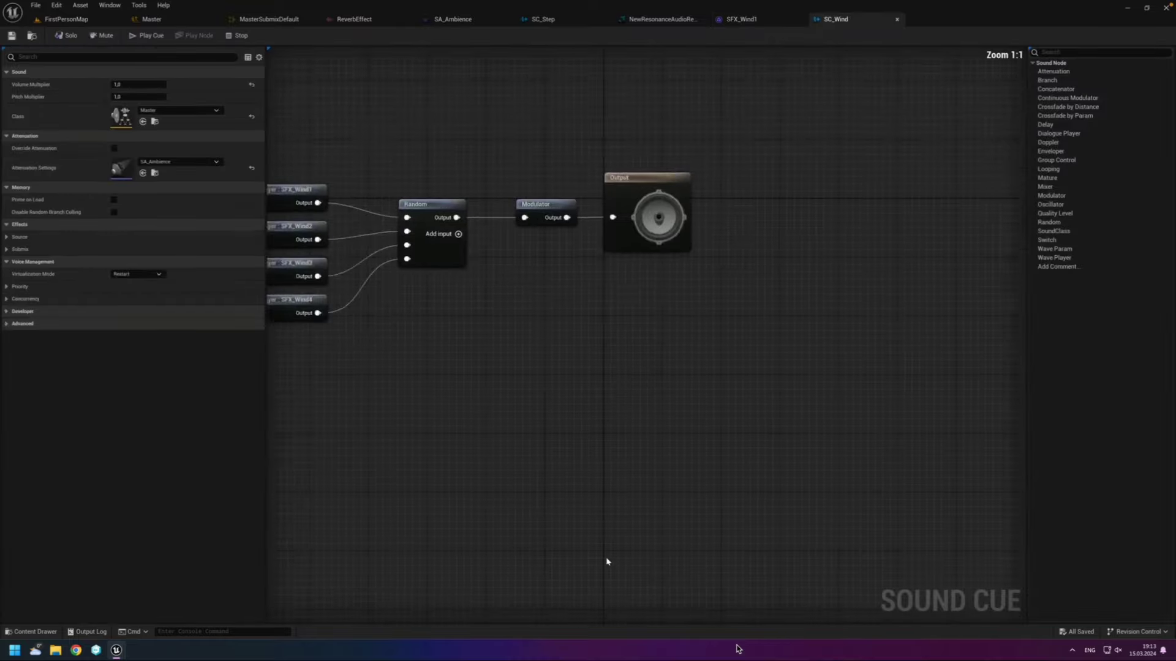
{"action": "left_click_drag", "start_coordinate": [508, 316], "coordinate": [619, 562]}
{"action": "left_click", "coordinate": [638, 533]}
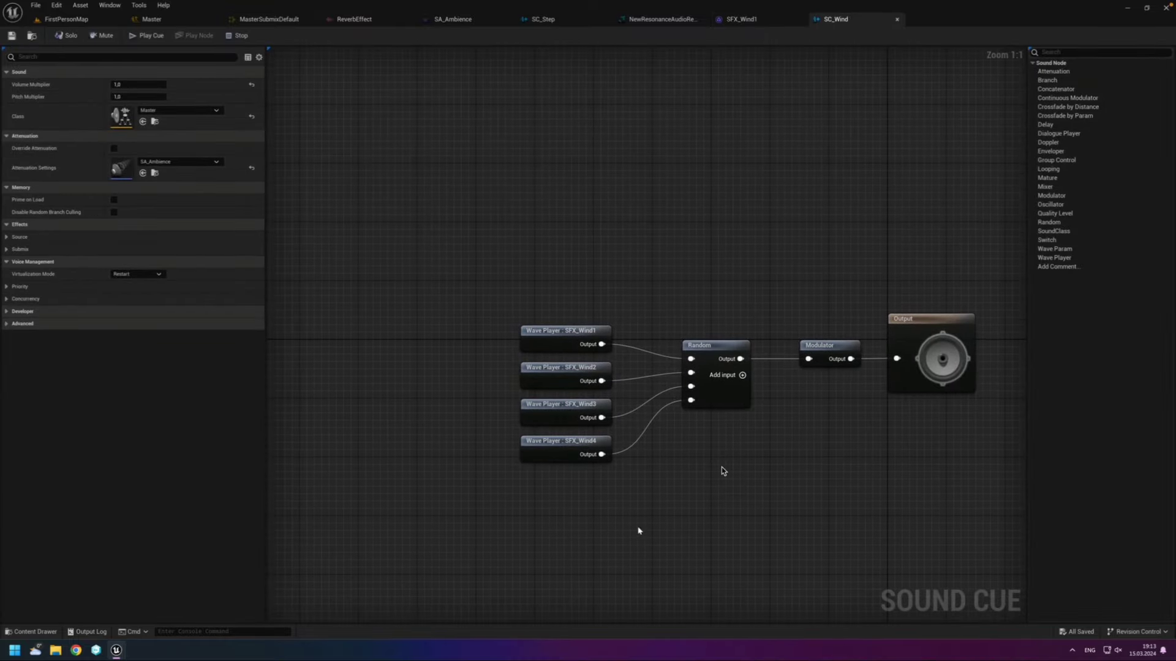
{"action": "left_click", "coordinate": [549, 343]}
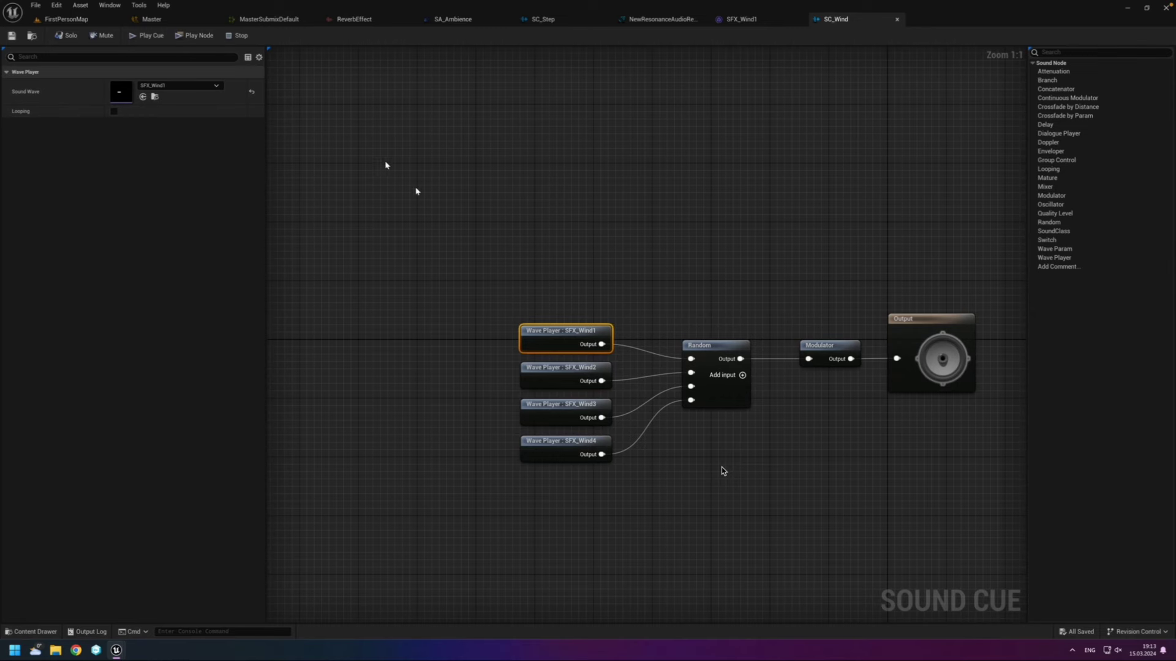
{"action": "left_click_drag", "start_coordinate": [476, 172], "coordinate": [538, 475]}
{"action": "left_click", "coordinate": [637, 475]}
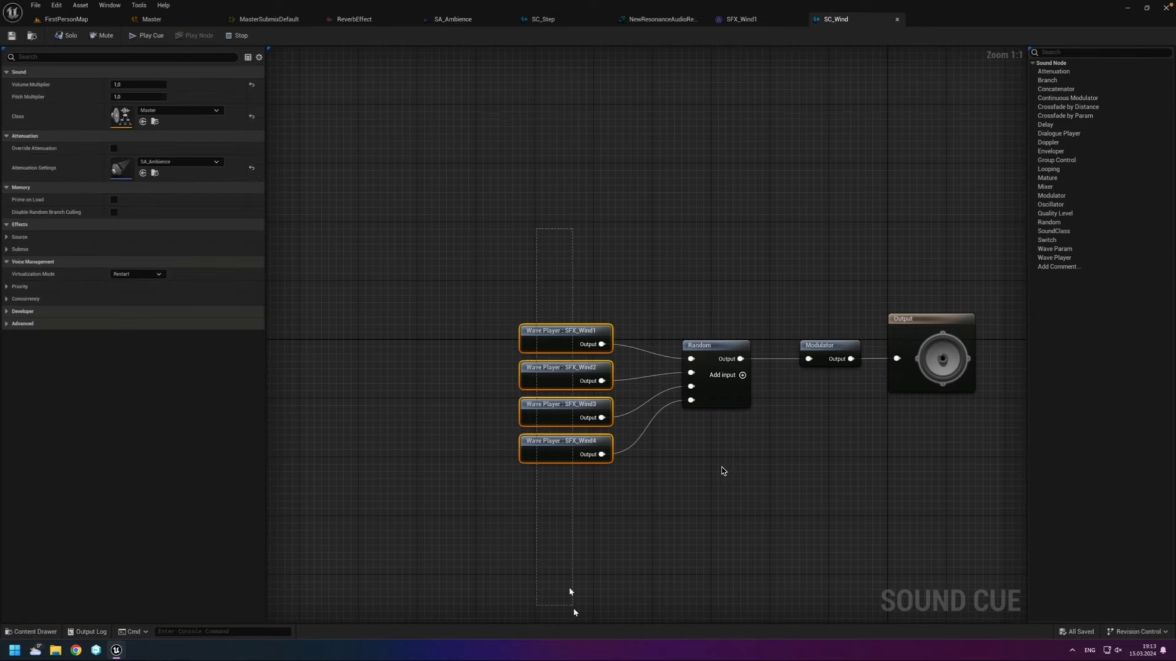
{"action": "left_click_drag", "start_coordinate": [539, 234], "coordinate": [614, 495]}
{"action": "left_click", "coordinate": [624, 566]}
Step: Inspect SFX_Wind1–4 and Output, then the cue's Master class and SA_Ambience attenuation
{"action": "left_click", "coordinate": [554, 397]}
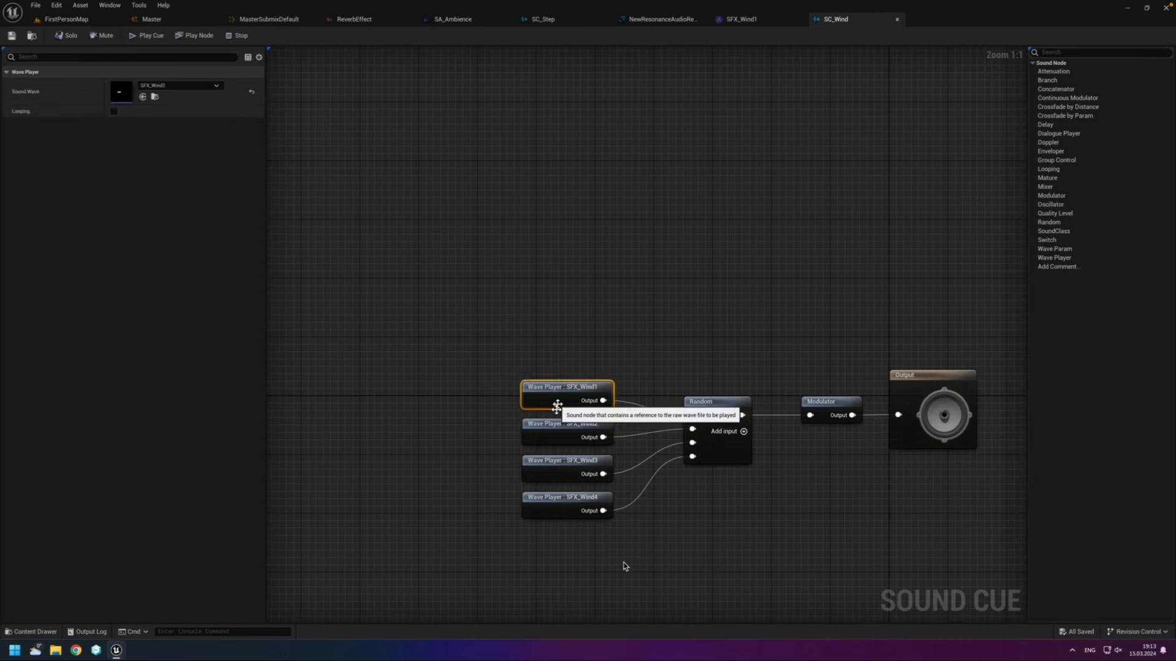
{"action": "left_click", "coordinate": [551, 435]}
{"action": "left_click", "coordinate": [548, 471]}
{"action": "left_click", "coordinate": [547, 495]}
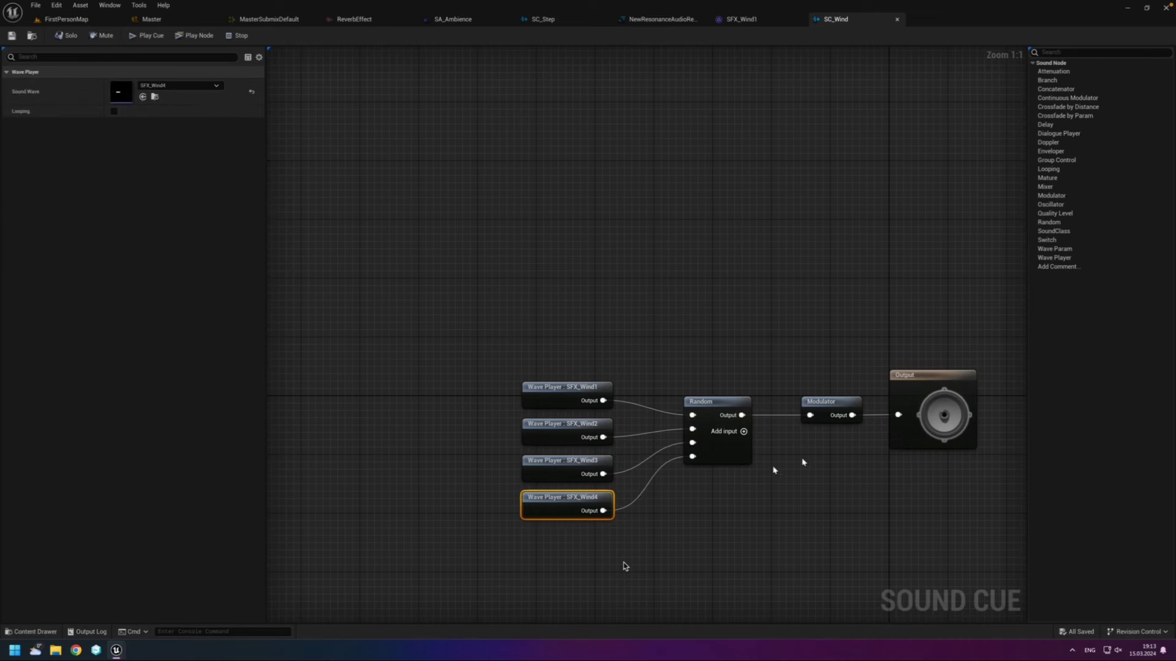
{"action": "left_click", "coordinate": [898, 406]}
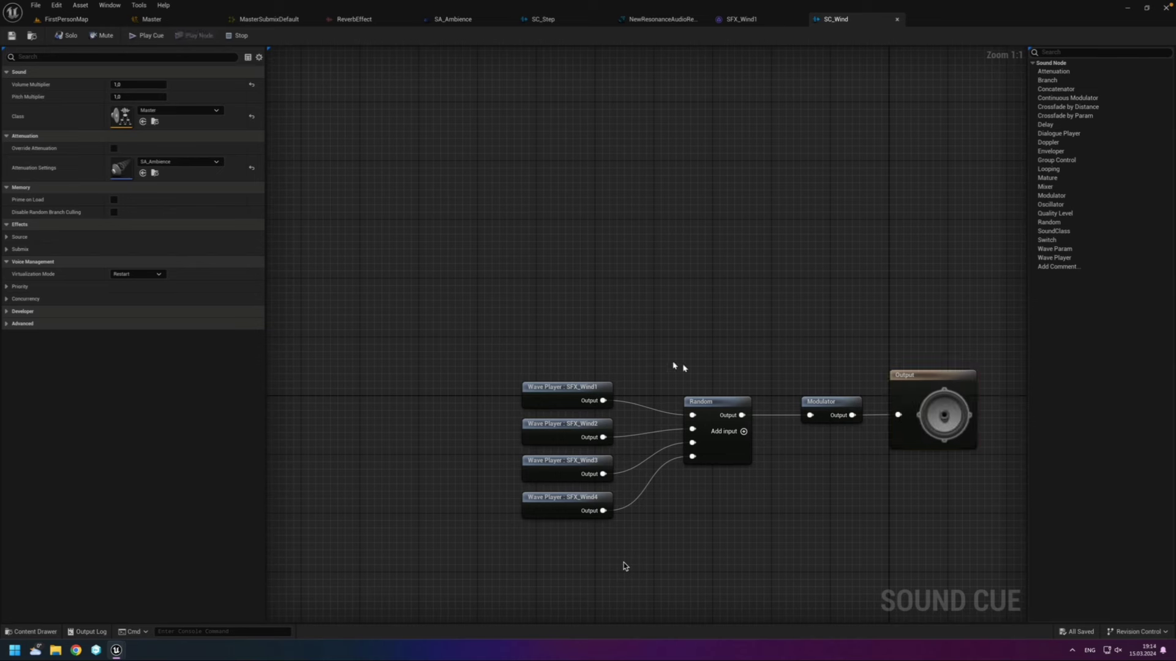
{"action": "mouse_move", "coordinate": [642, 317]}
{"action": "left_mouse_down"}
{"action": "mouse_move", "coordinate": [515, 512]}
{"action": "mouse_move", "coordinate": [574, 578]}
{"action": "left_mouse_up"}
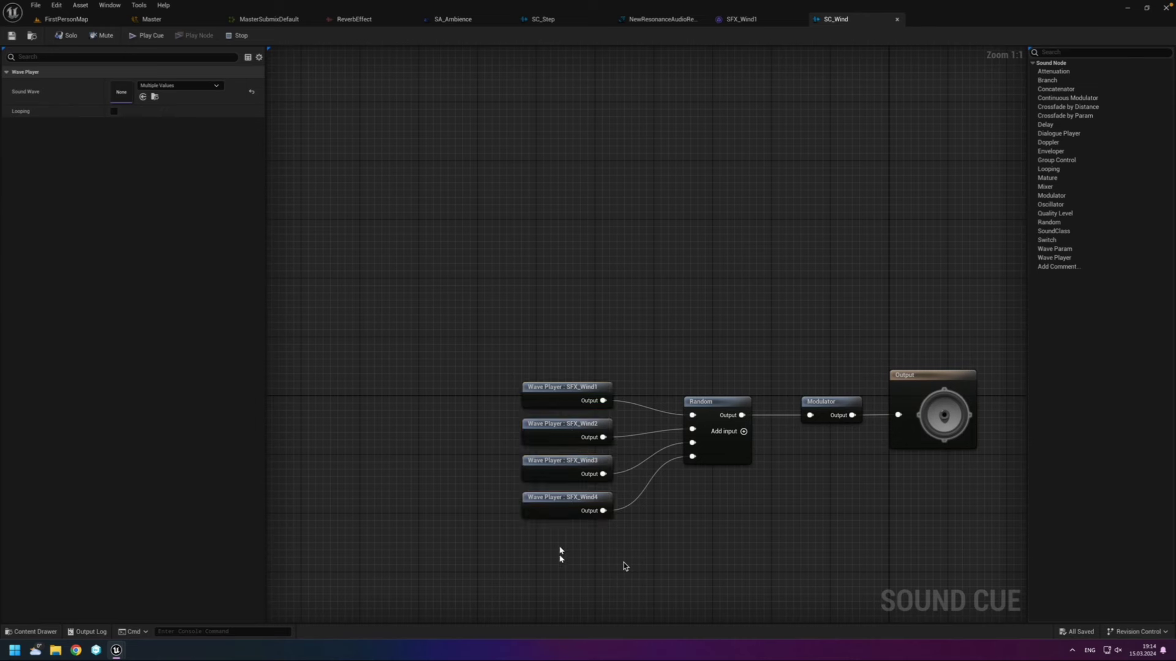
{"action": "left_click", "coordinate": [565, 297]}
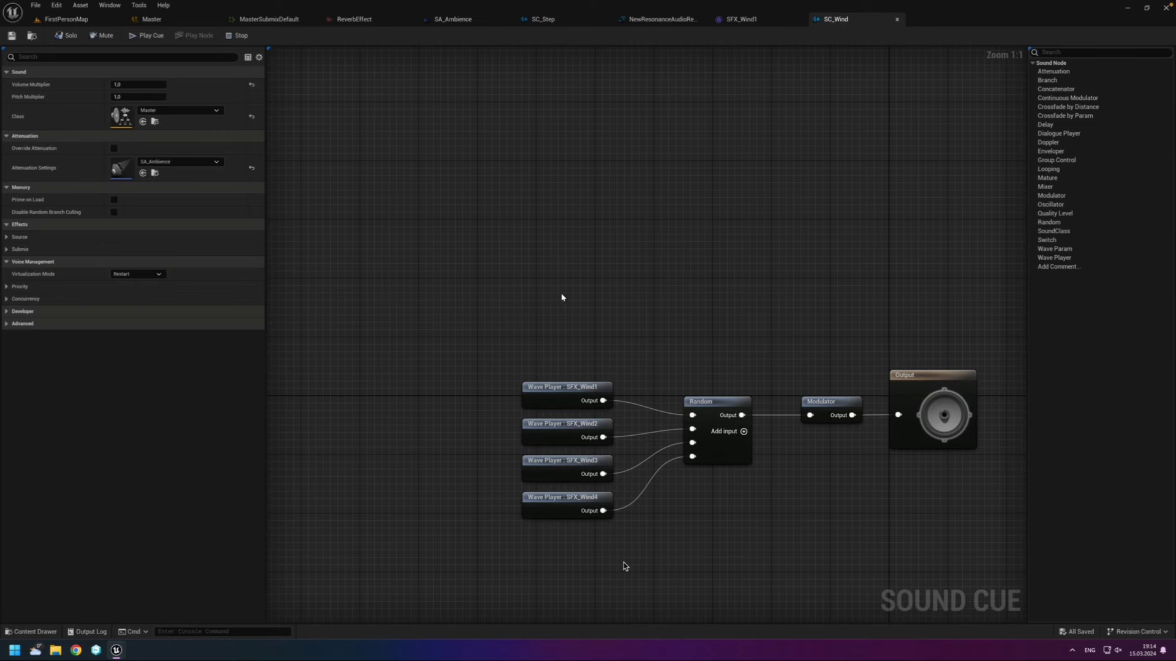
{"action": "left_click", "coordinate": [57, 630]}
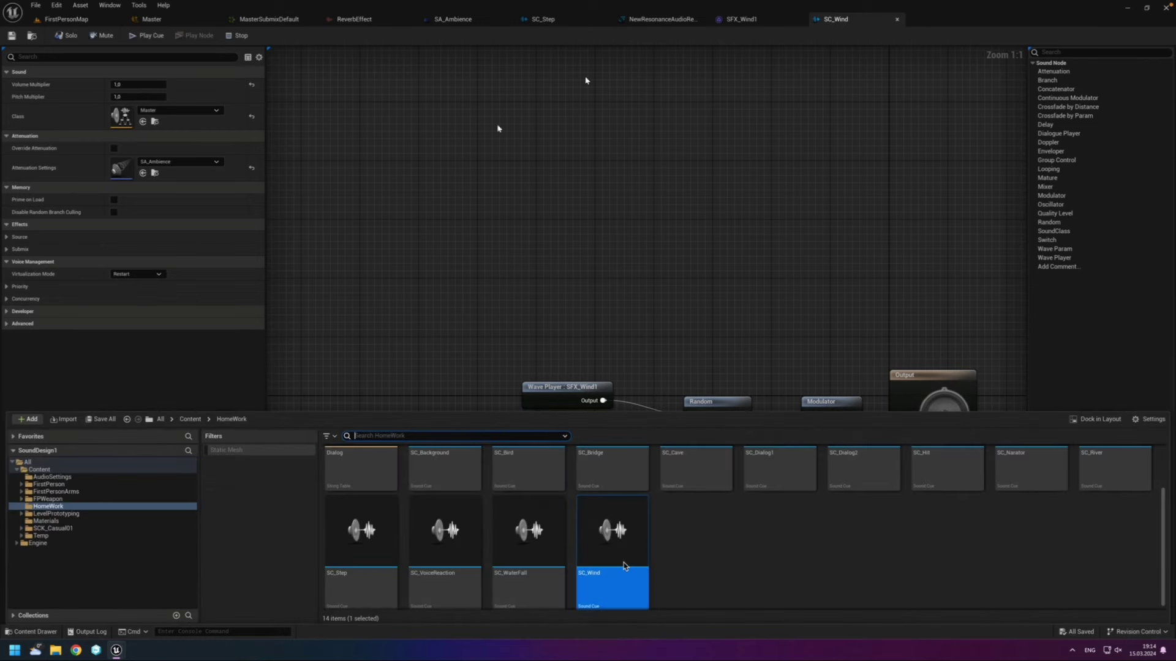
Step: Glance at SFX_Wind1's settings, then set SC_Wind's Virtualization Mode to Play when Silent
{"action": "left_click", "coordinate": [756, 22]}
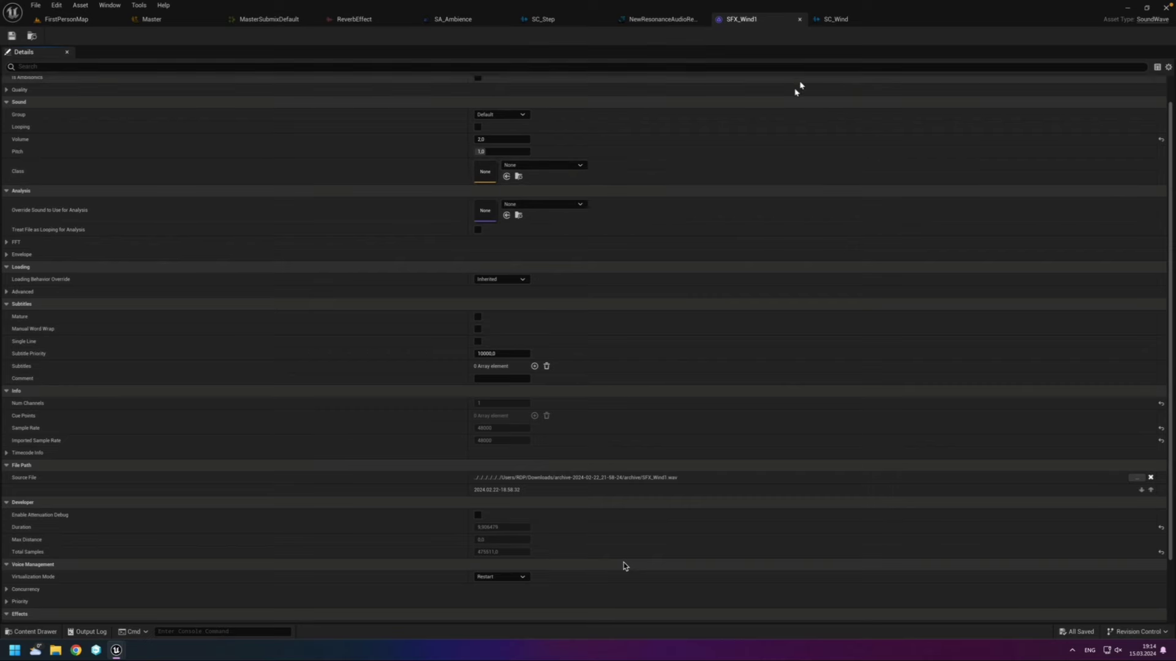
{"action": "left_click", "coordinate": [847, 21]}
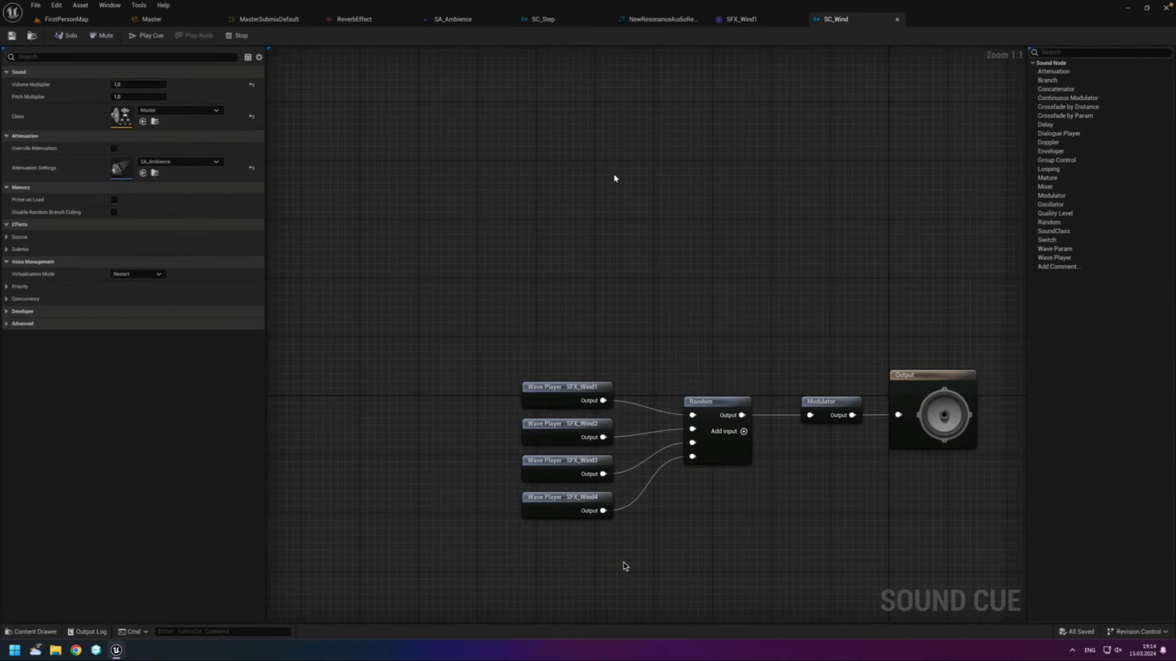
{"action": "left_click", "coordinate": [138, 276]}
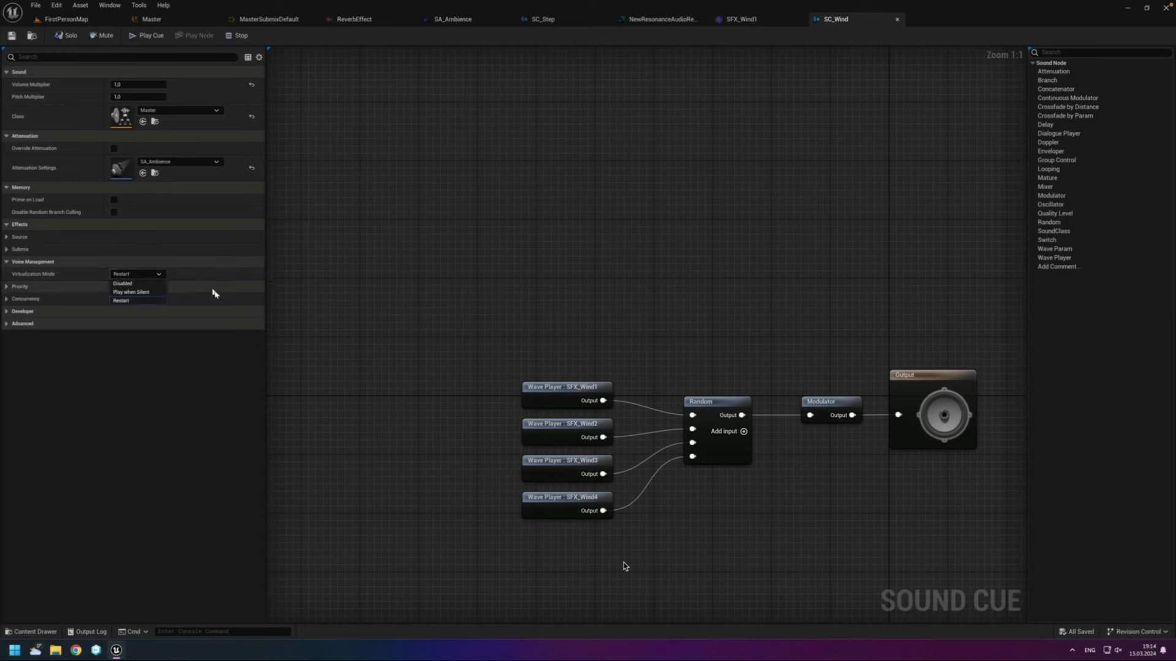
{"action": "left_click", "coordinate": [131, 296]}
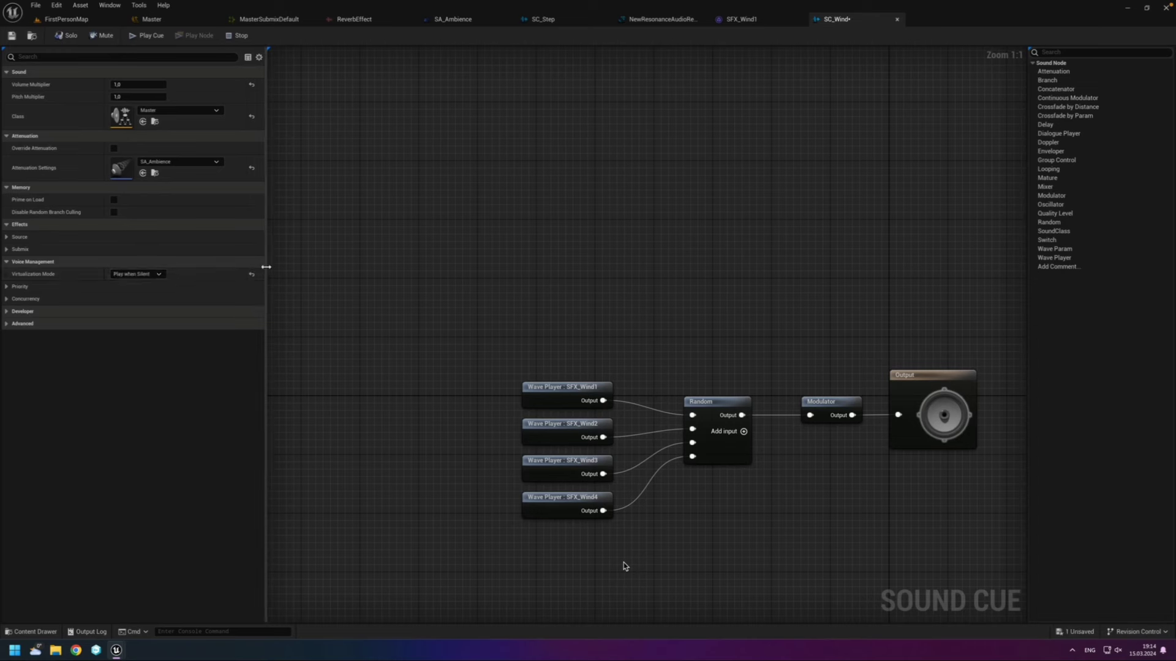
Step: Undo the Virtualization Mode change, show the Классы slide, then return to Unreal's SC_Wind graph
{"action": "key", "text": "ctrl+z"}
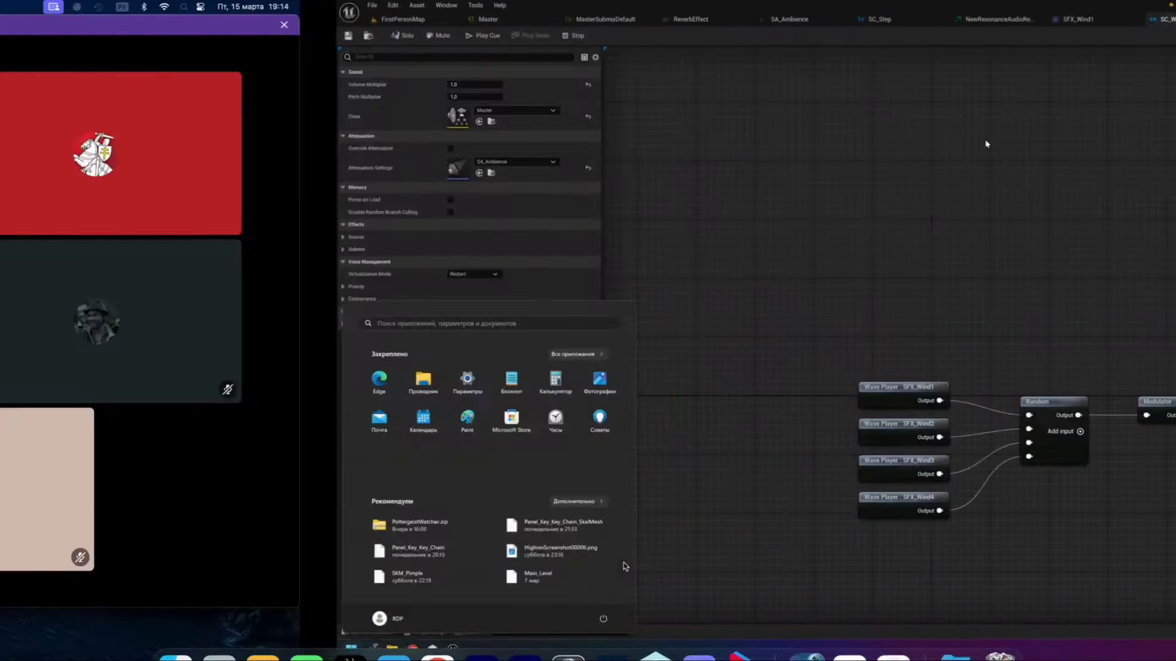
{"action": "key", "text": "super+Tab"}
{"action": "key", "text": "Right"}
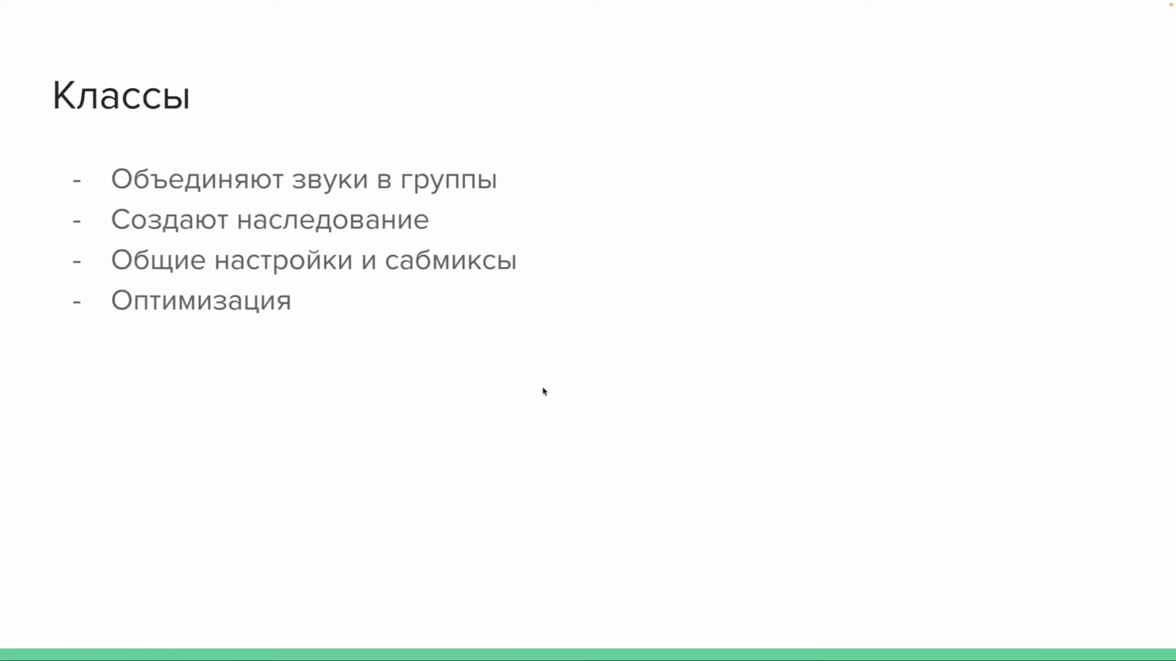
{"action": "key", "text": "Right"}
{"action": "key", "text": "Right"}
{"action": "key", "text": "ctrl+Left"}
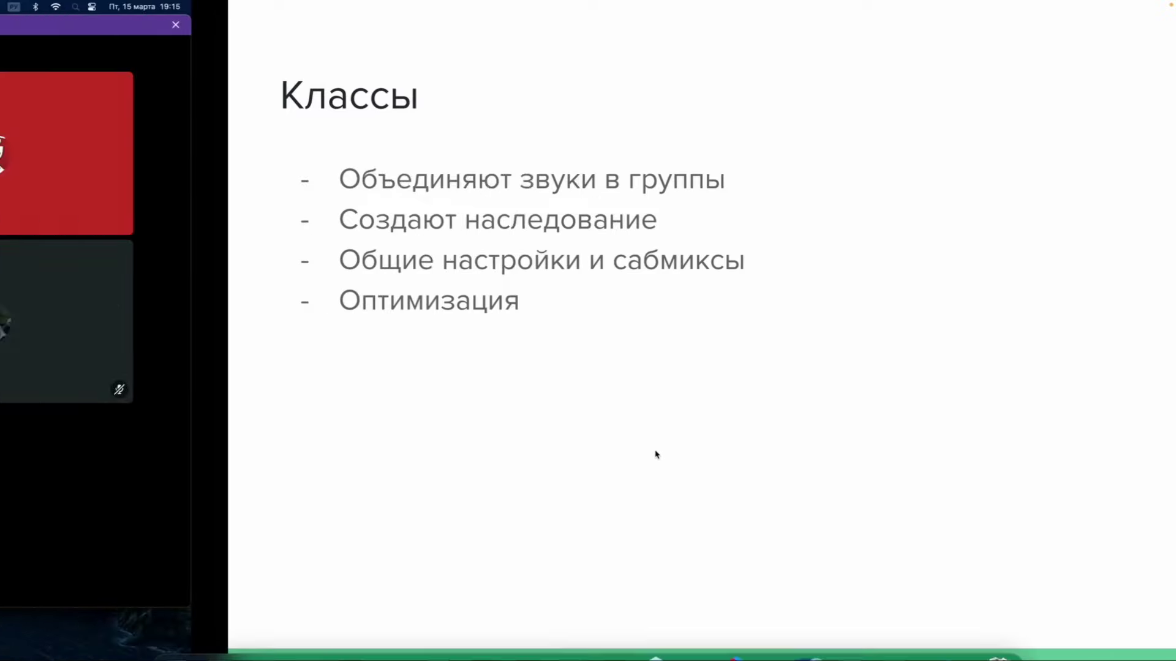
{"action": "left_click", "coordinate": [742, 630]}
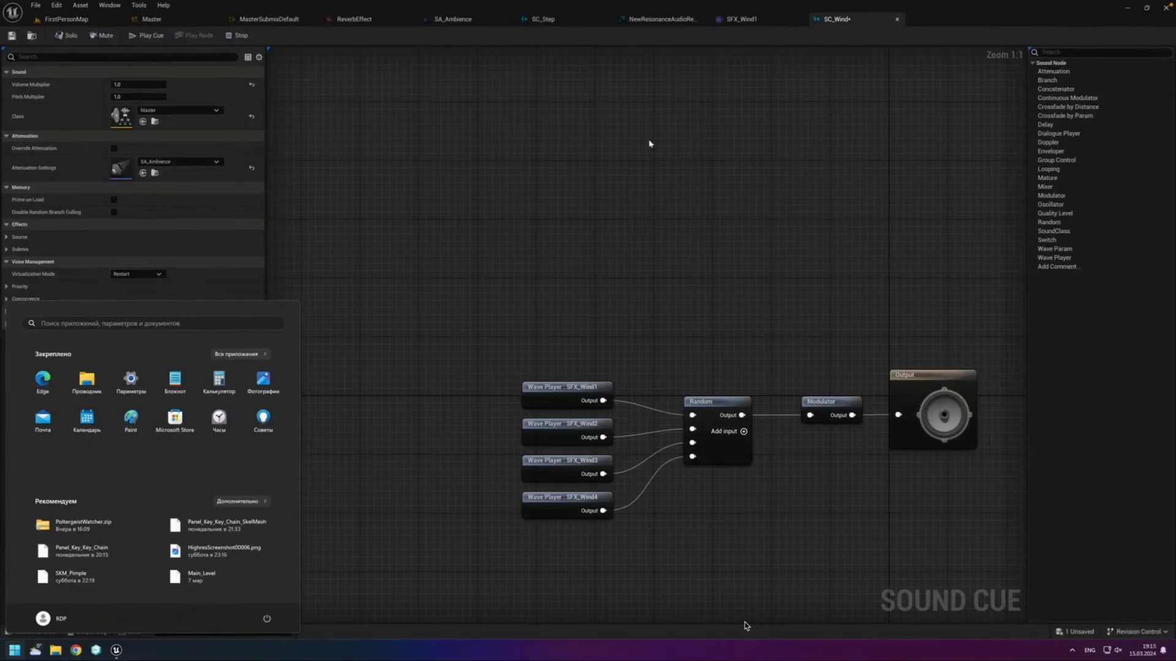
Step: With the Master class graph open, add a Sound Class named 'Shot' in Content and save it
{"action": "left_click", "coordinate": [156, 19]}
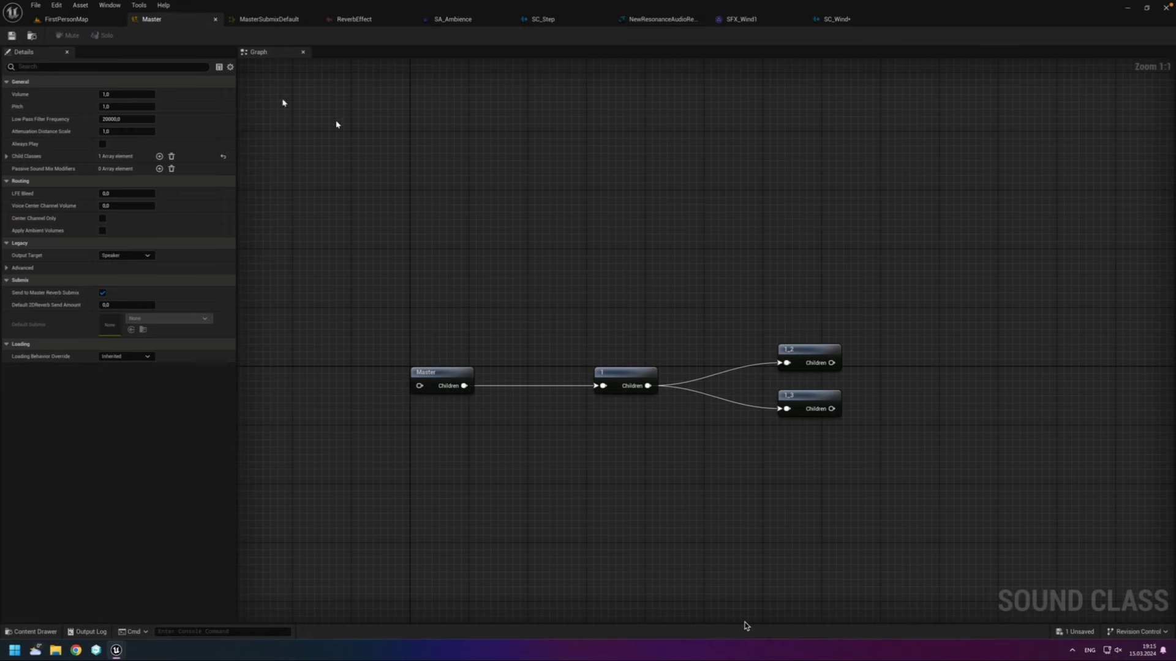
{"action": "left_click", "coordinate": [30, 632]}
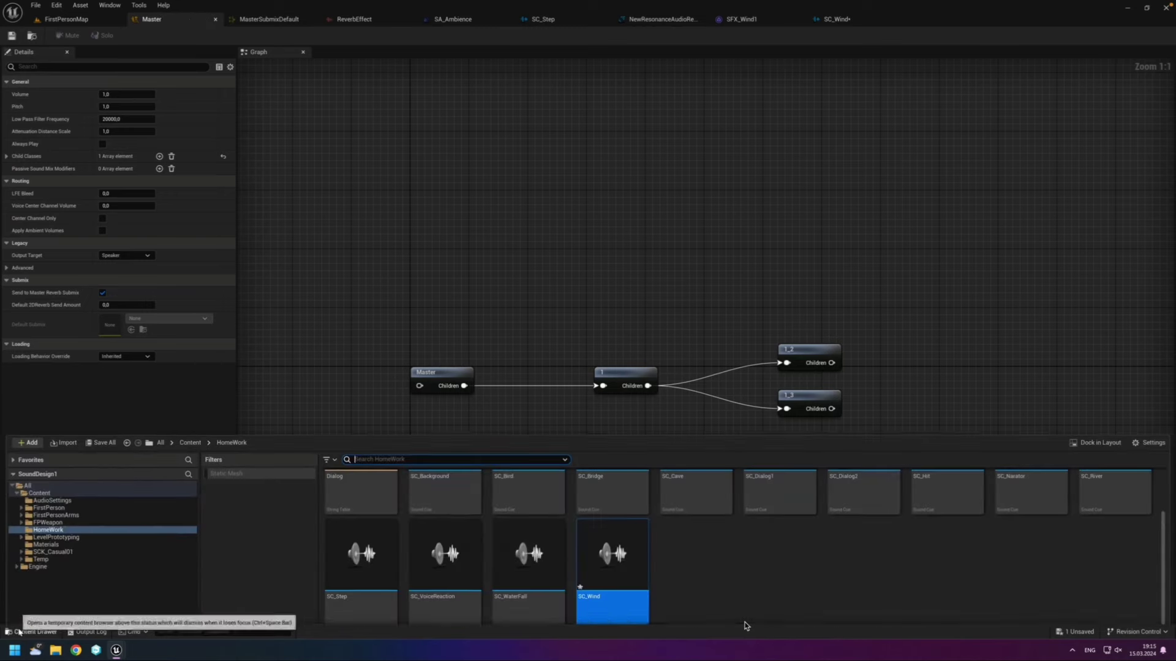
{"action": "left_click", "coordinate": [824, 596]}
{"action": "key", "text": "BackSpace"}
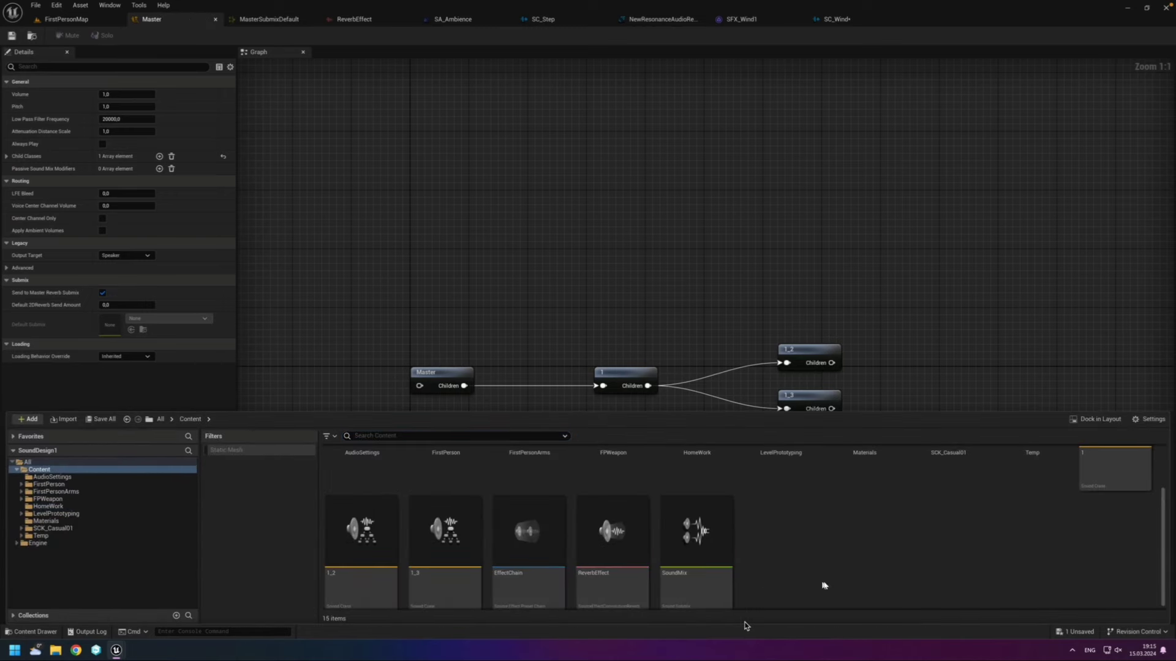
{"action": "right_click", "coordinate": [817, 594]}
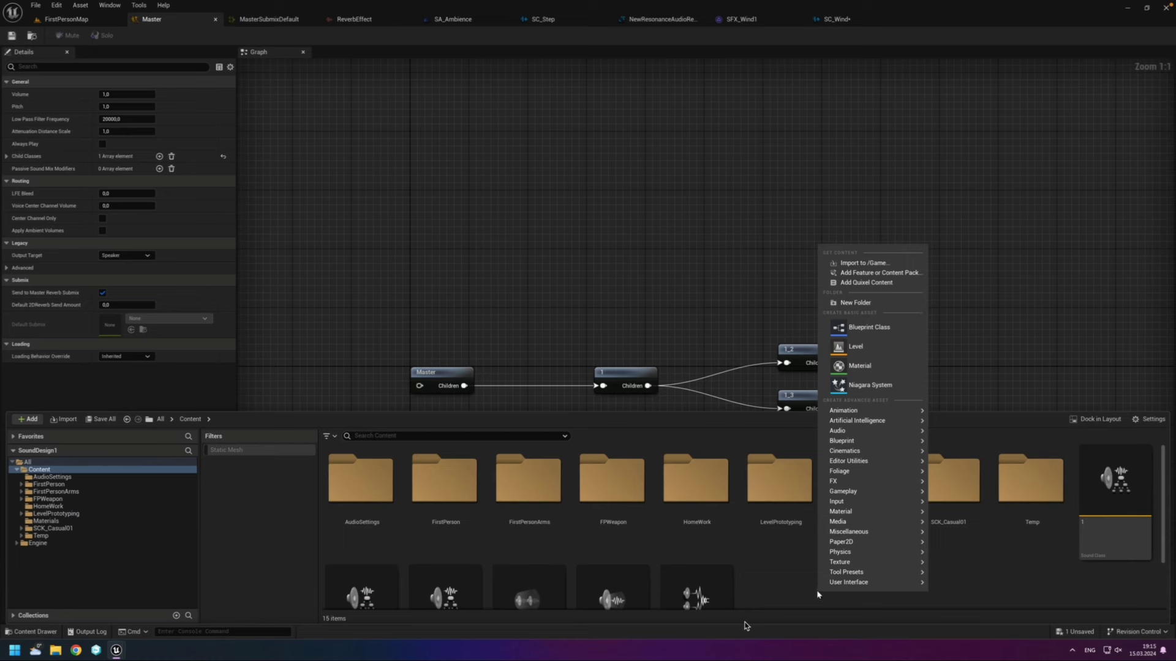
{"action": "type", "text": "class"}
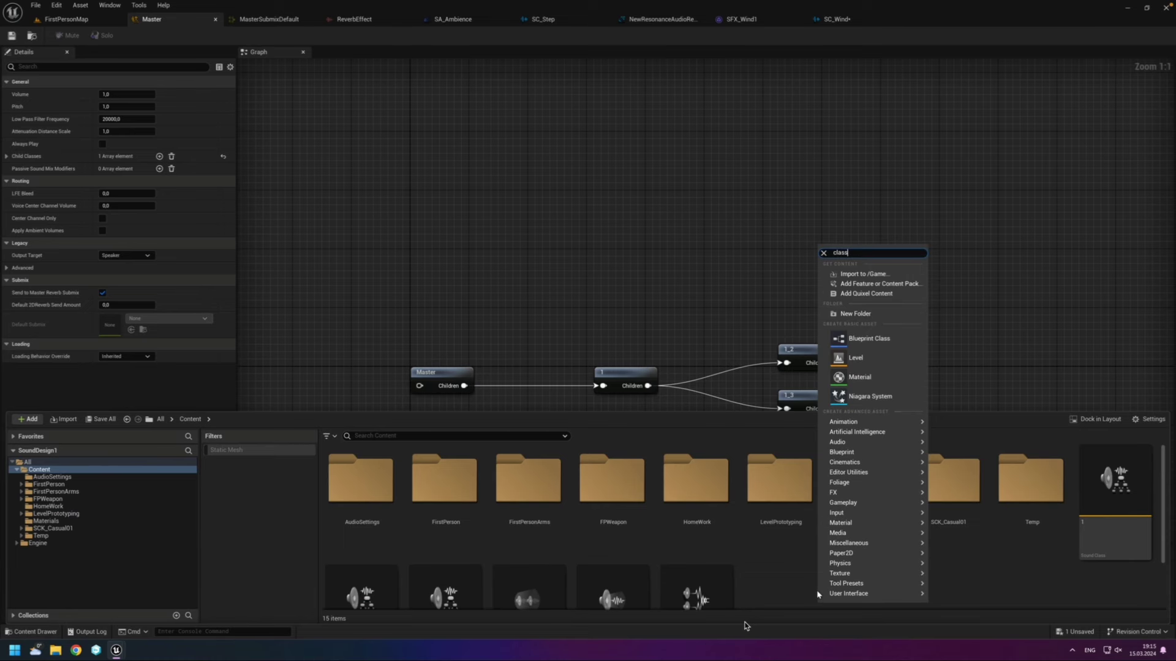
{"action": "left_click", "coordinate": [866, 312]}
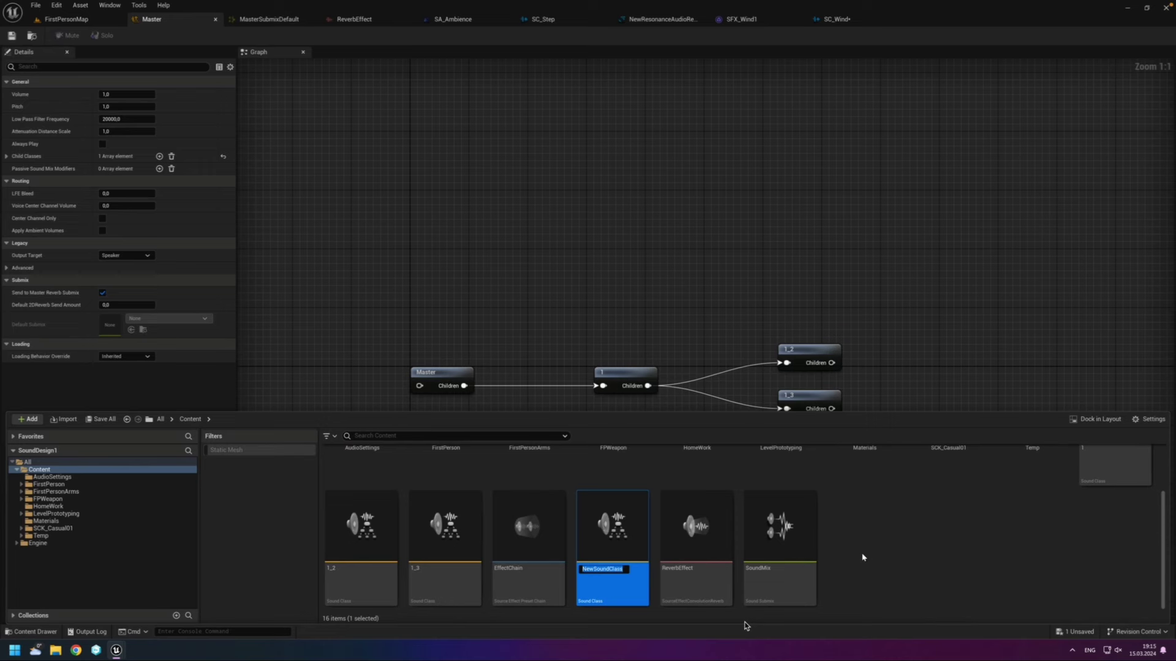
{"action": "type", "text": "Shot"}
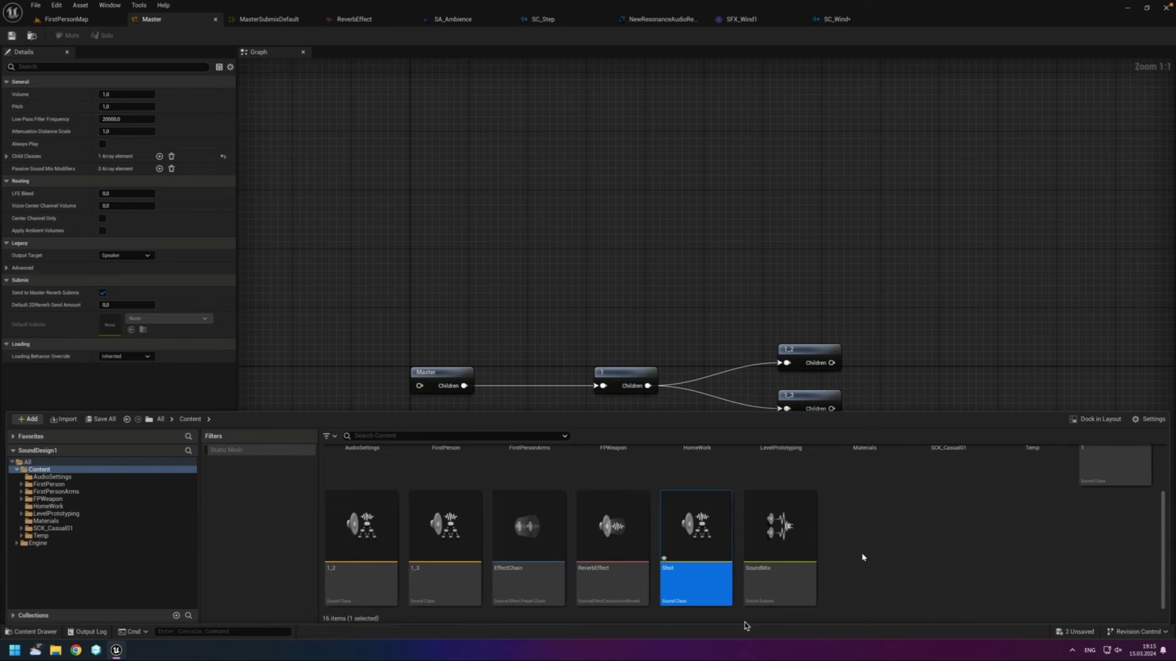
{"action": "right_click", "coordinate": [707, 569]}
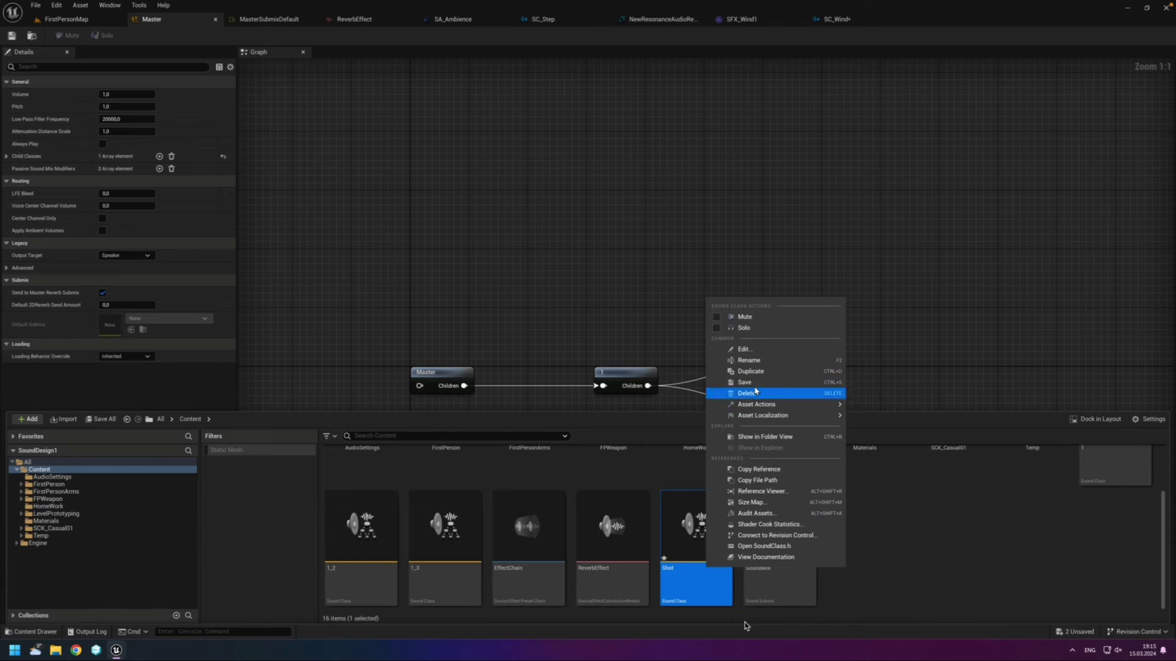
{"action": "left_click", "coordinate": [755, 393]}
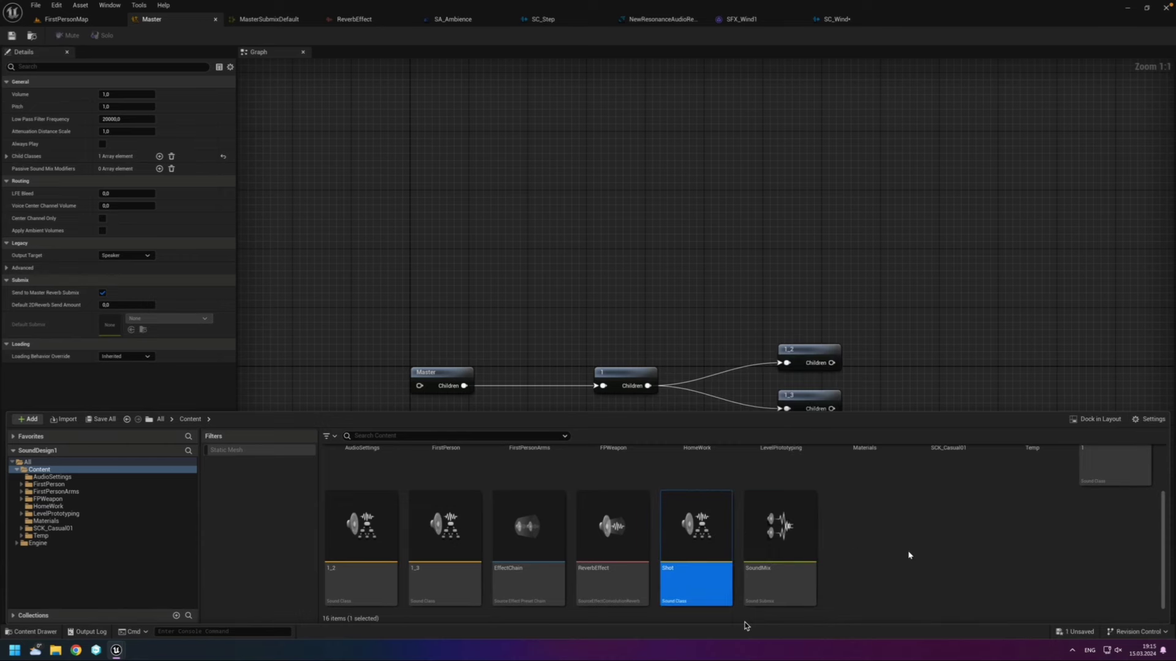
{"action": "scroll", "coordinate": [897, 538], "scroll_direction": "up", "scroll_amount": 3}
Step: Open the SC_Step sound cue from the HomeWork folder
{"action": "left_click", "coordinate": [759, 228]}
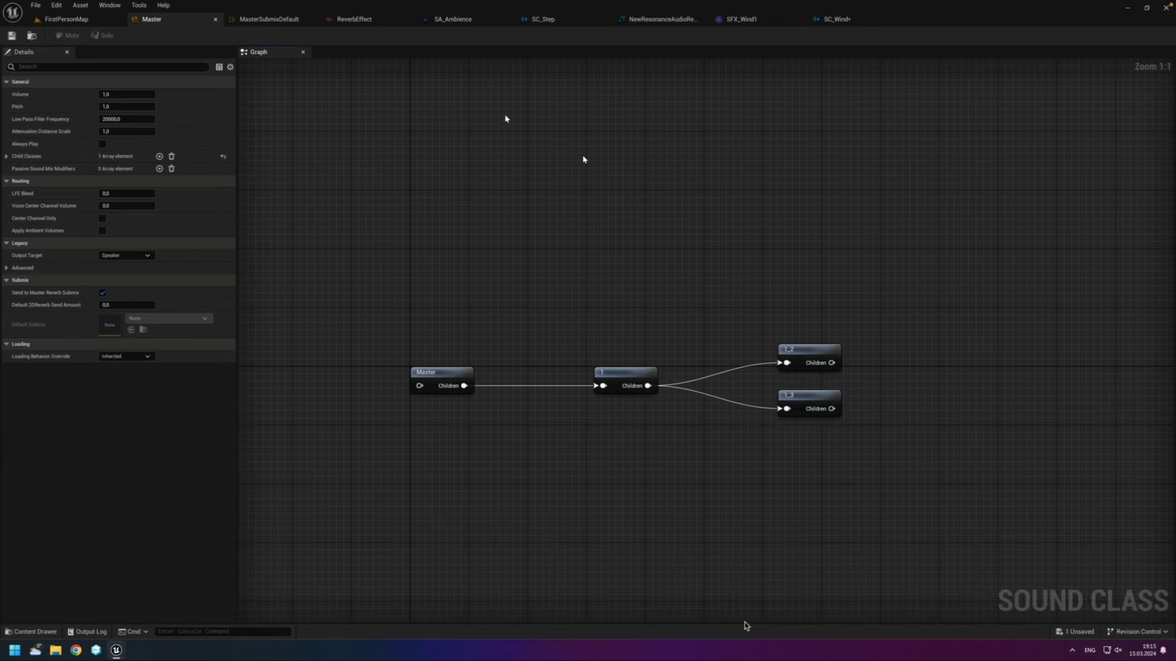
{"action": "left_click", "coordinate": [30, 632]}
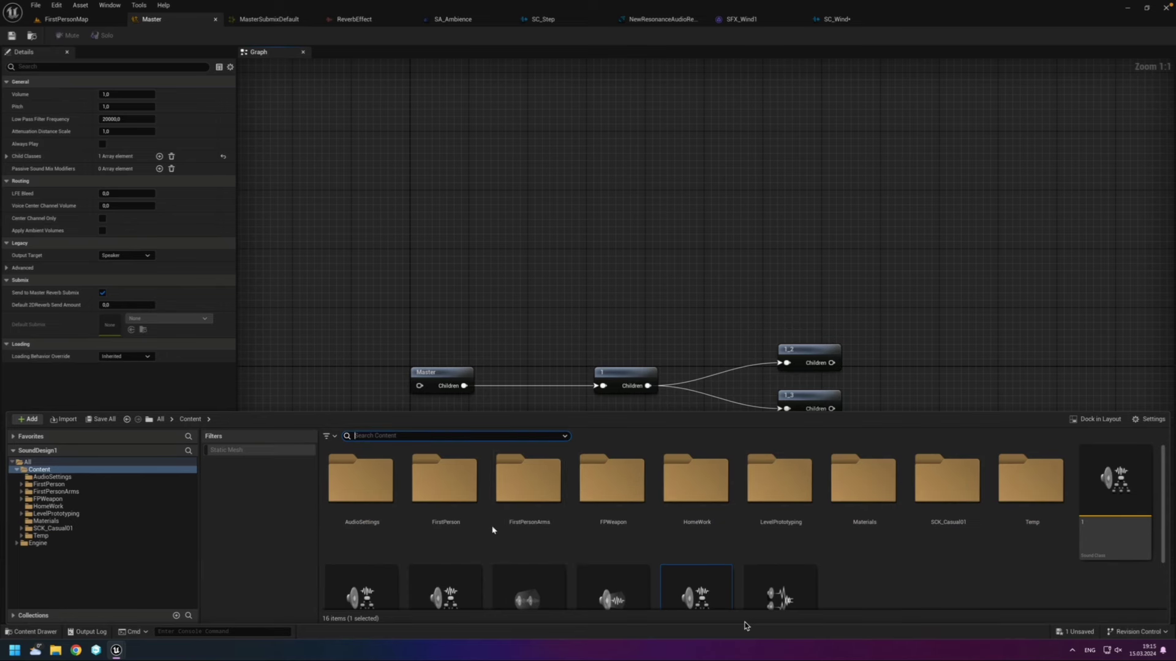
{"action": "left_click", "coordinate": [778, 490]}
{"action": "double_click", "coordinate": [698, 487]}
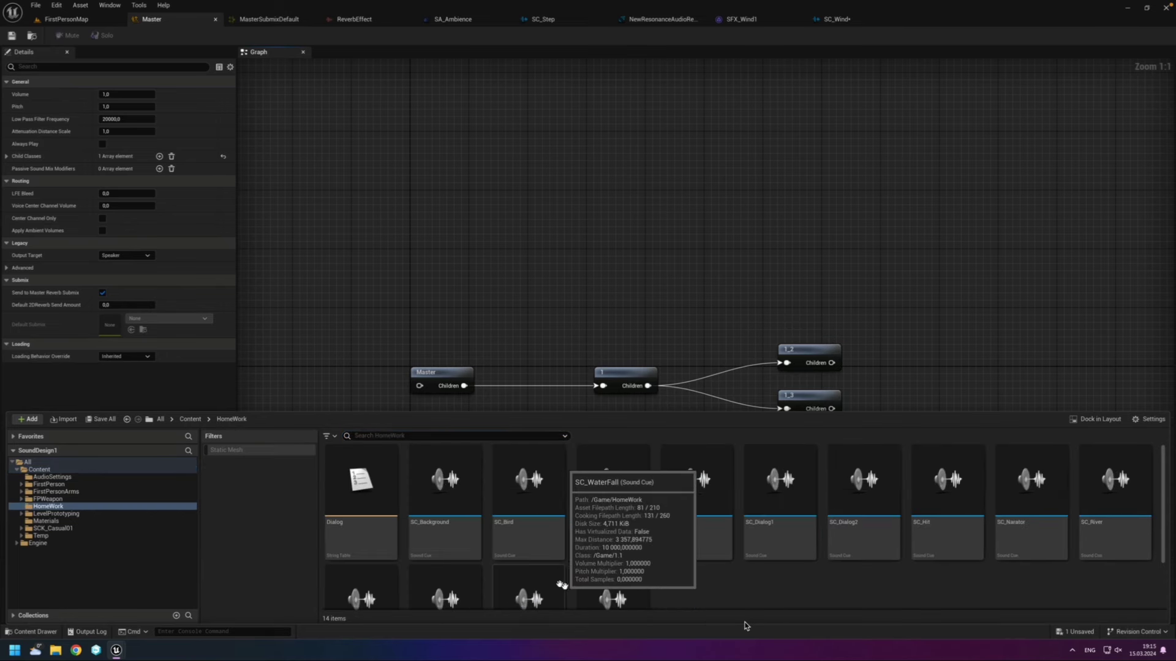
{"action": "scroll", "coordinate": [561, 585], "scroll_direction": "down", "scroll_amount": 2}
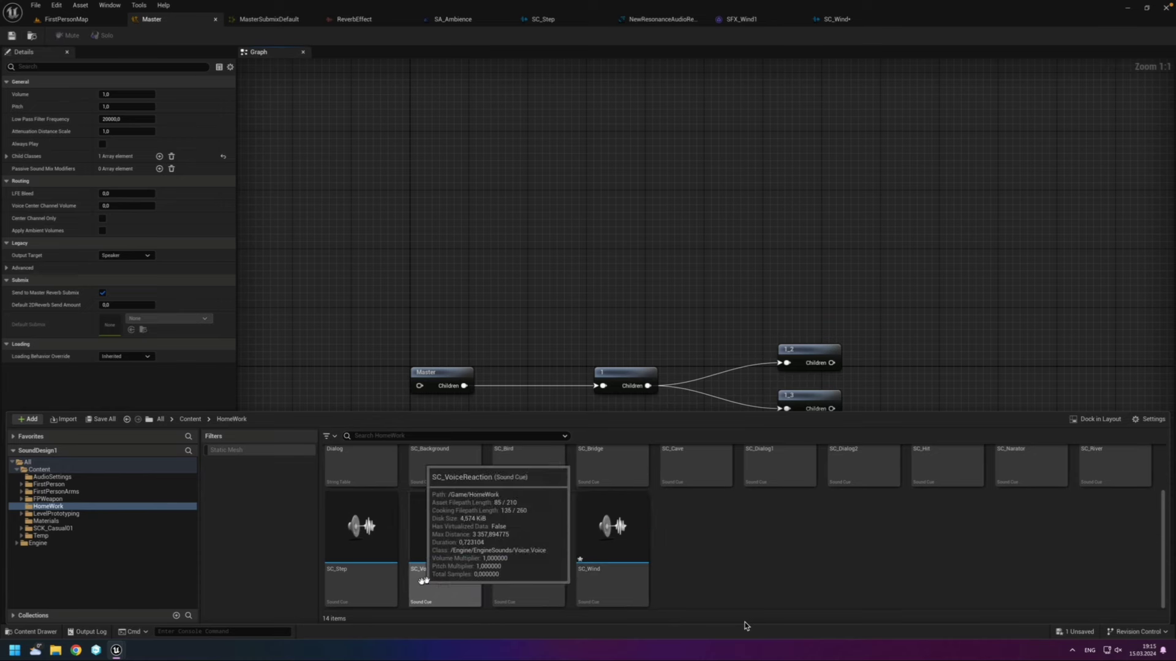
{"action": "double_click", "coordinate": [378, 587]}
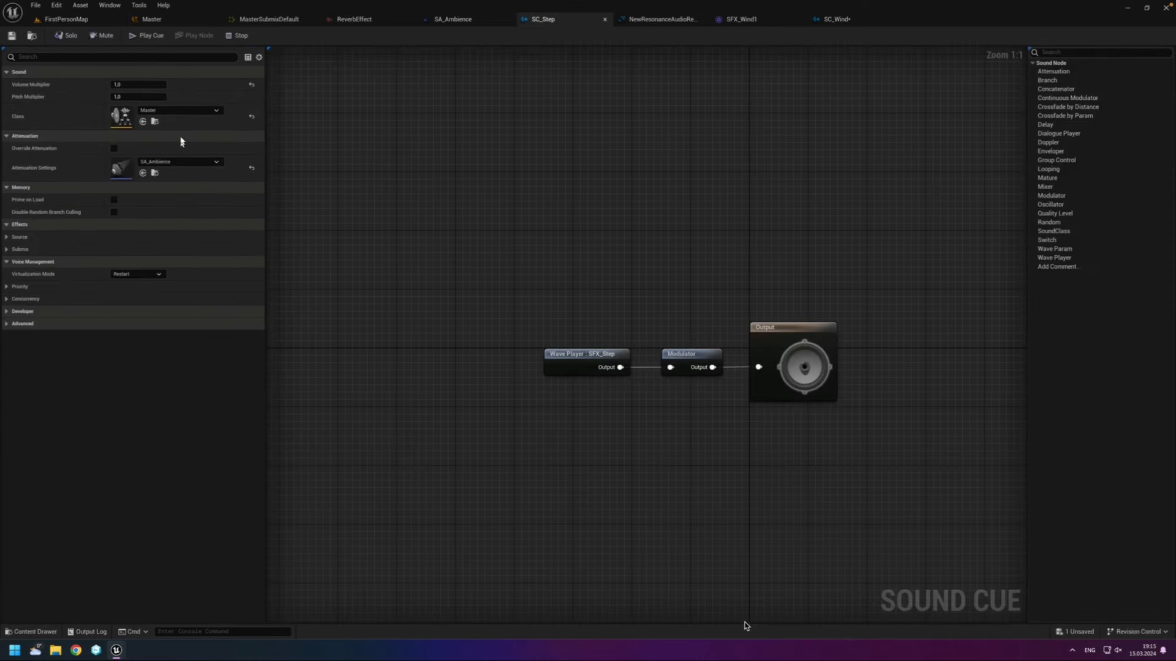
Step: Set SC_Step's sound class to Shot in the Details panel
{"action": "left_click", "coordinate": [177, 110]}
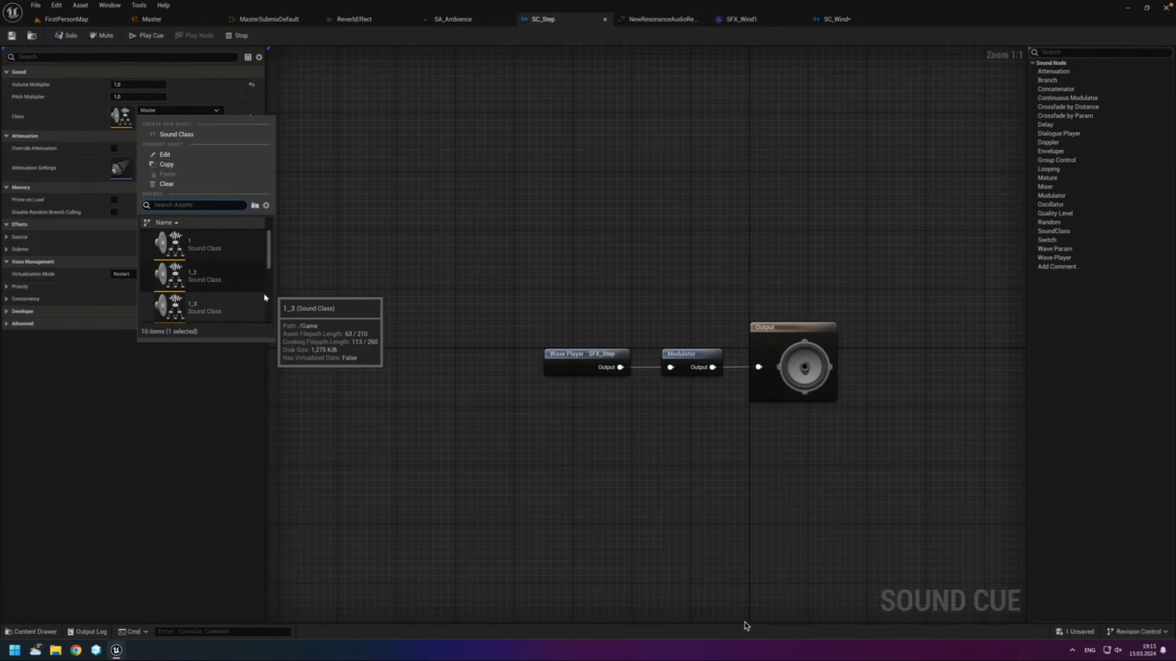
{"action": "scroll", "coordinate": [265, 298], "scroll_direction": "down", "scroll_amount": 2}
{"action": "scroll", "coordinate": [264, 296], "scroll_direction": "down", "scroll_amount": 1}
{"action": "scroll", "coordinate": [258, 291], "scroll_direction": "down", "scroll_amount": 2}
{"action": "scroll", "coordinate": [243, 278], "scroll_direction": "down", "scroll_amount": 2}
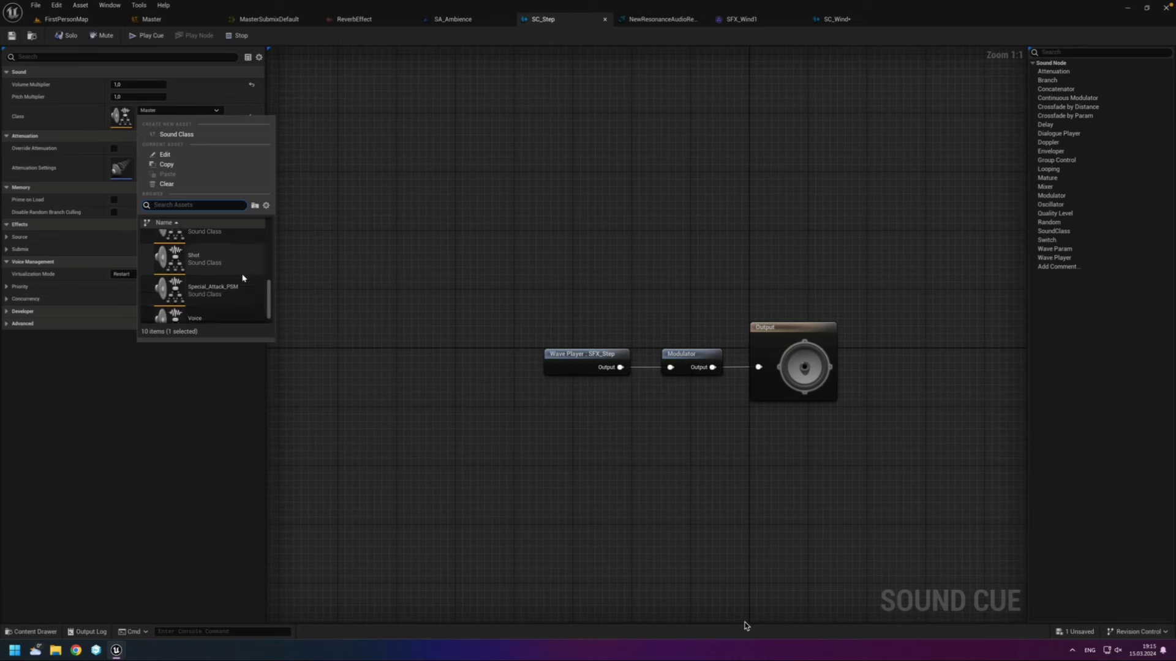
{"action": "left_click", "coordinate": [238, 264]}
{"action": "right_click_drag", "start_coordinate": [400, 182], "coordinate": [447, 249]}
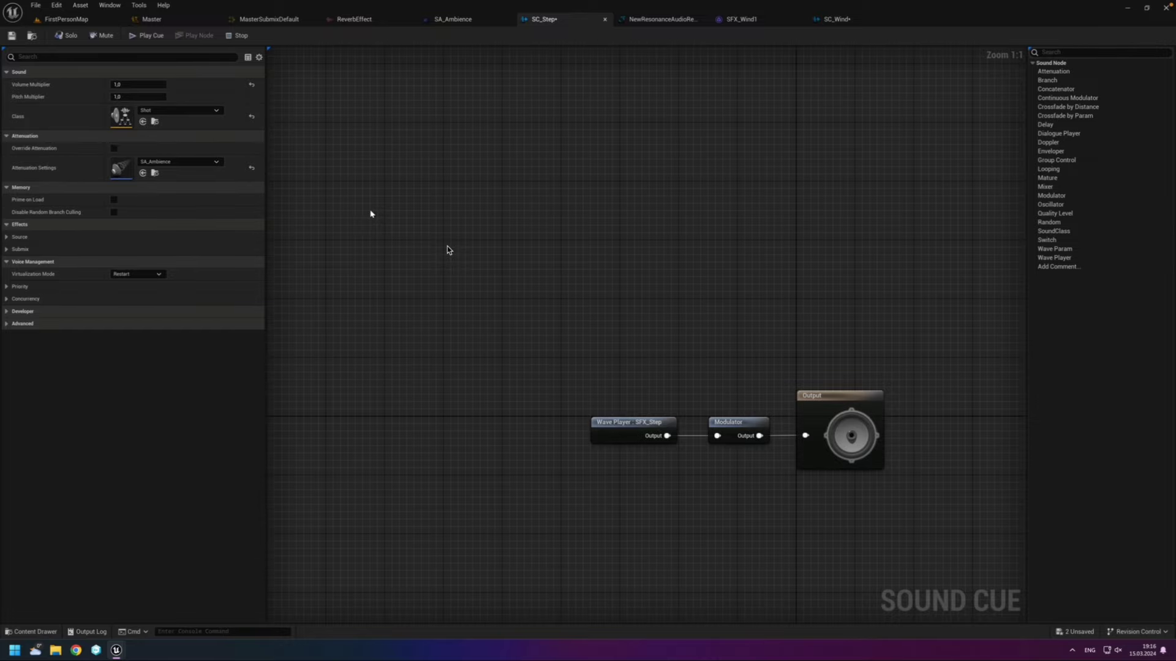
{"action": "key", "text": "super+Tab"}
{"action": "key", "text": "super+Tab"}
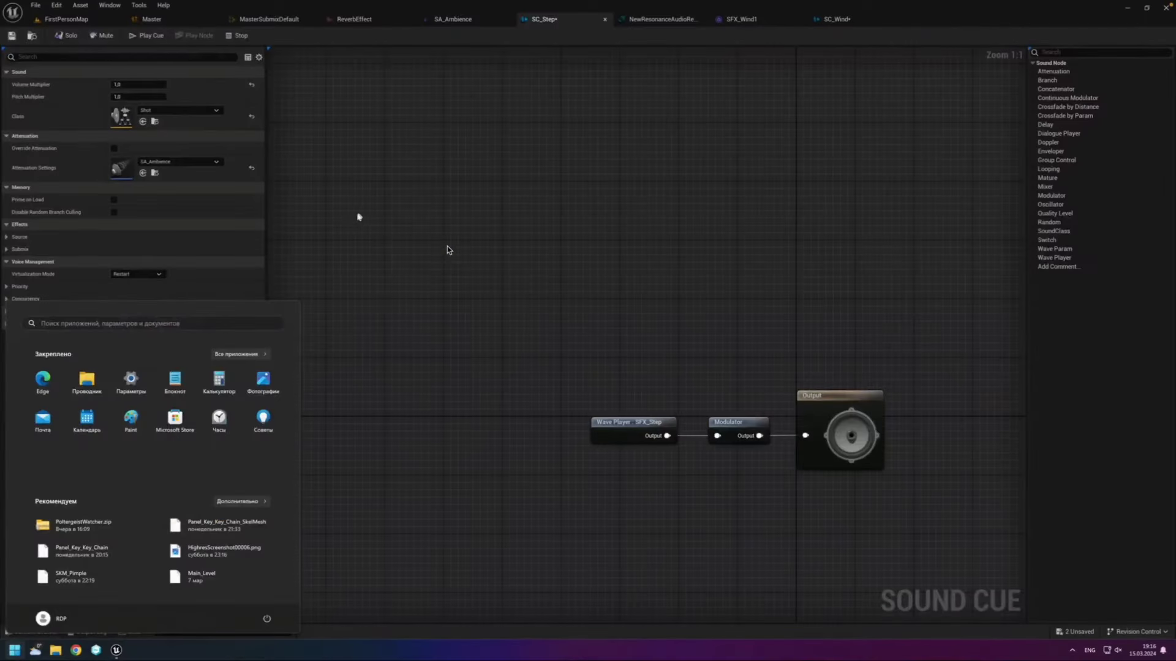
Step: Open sound class 1's graph from the Content folder
{"action": "left_click", "coordinate": [359, 217]}
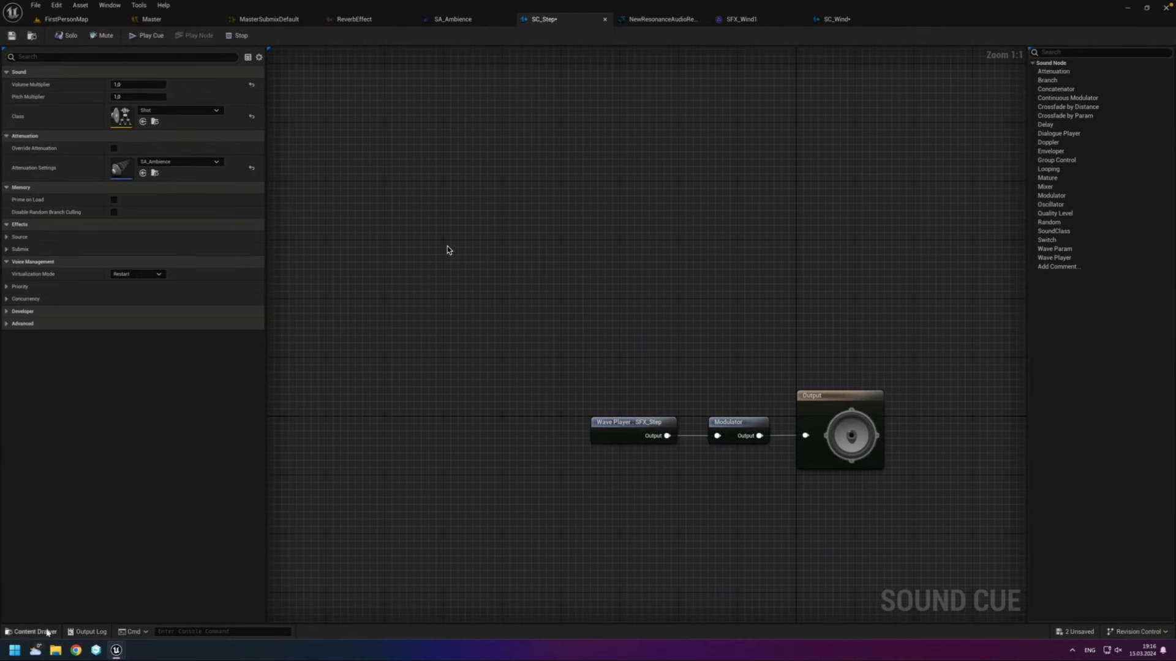
{"action": "left_click", "coordinate": [48, 632]}
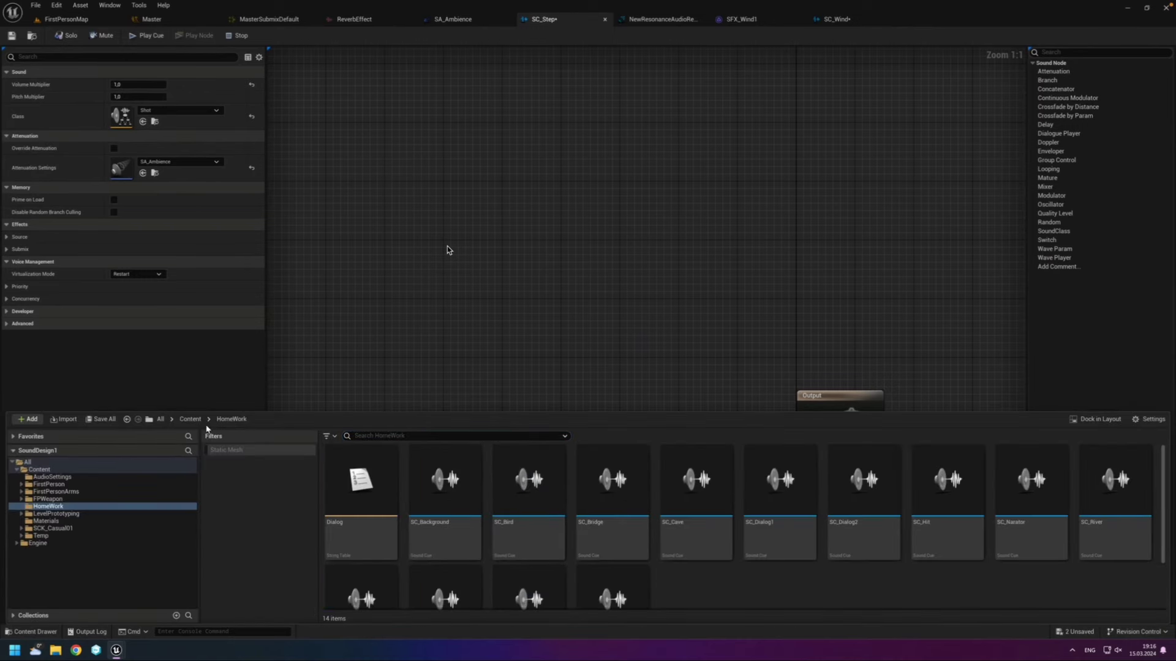
{"action": "left_click", "coordinate": [190, 419]}
{"action": "scroll", "coordinate": [428, 527], "scroll_direction": "down", "scroll_amount": 3}
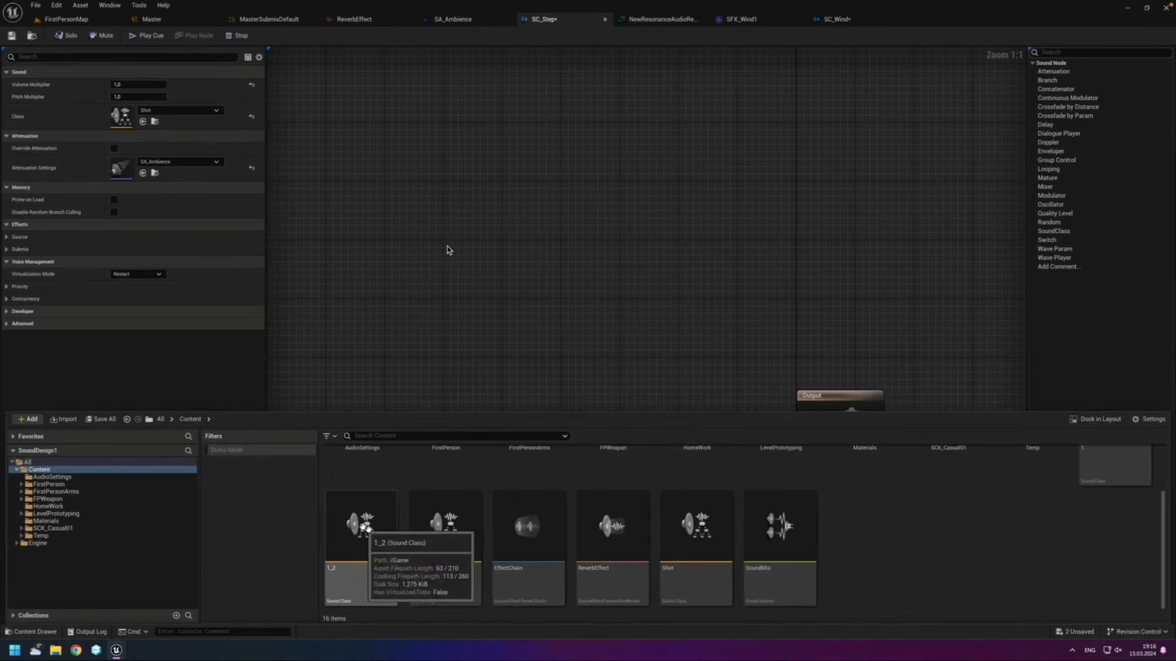
{"action": "scroll", "coordinate": [1114, 477], "scroll_direction": "up", "scroll_amount": 1}
{"action": "double_click", "coordinate": [1115, 478]}
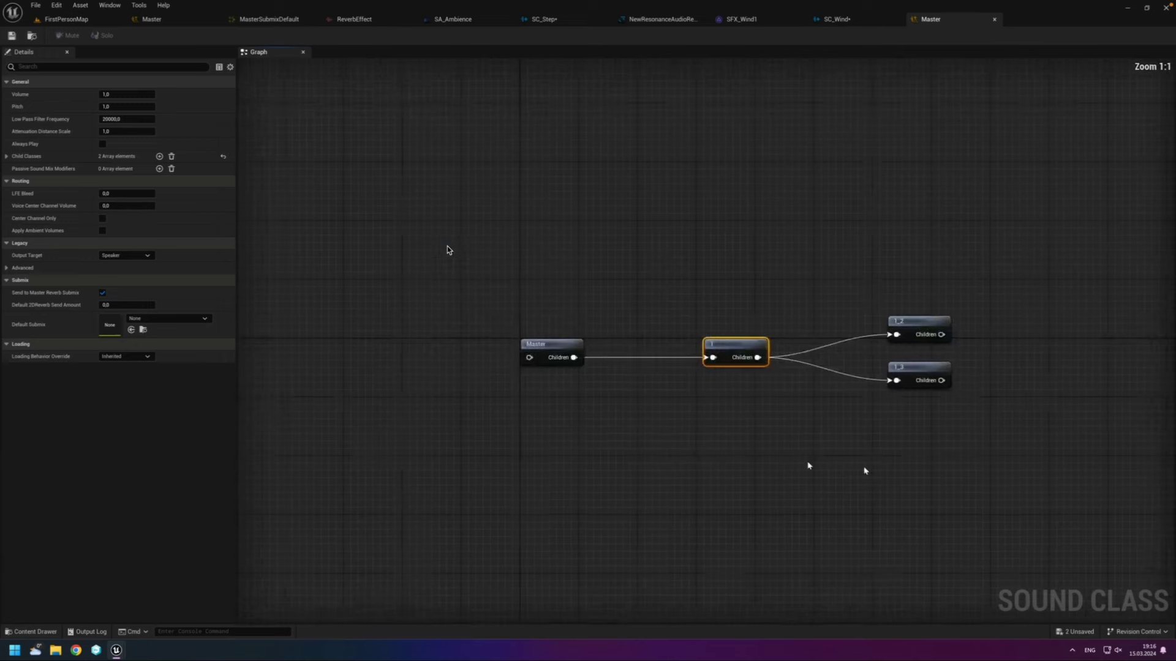
Step: Inspect the Master, 1, 1_2 and 1_3 class nodes and move 1_3 lower
{"action": "left_click", "coordinate": [585, 407]}
{"action": "right_click_drag", "start_coordinate": [737, 376], "coordinate": [538, 381]}
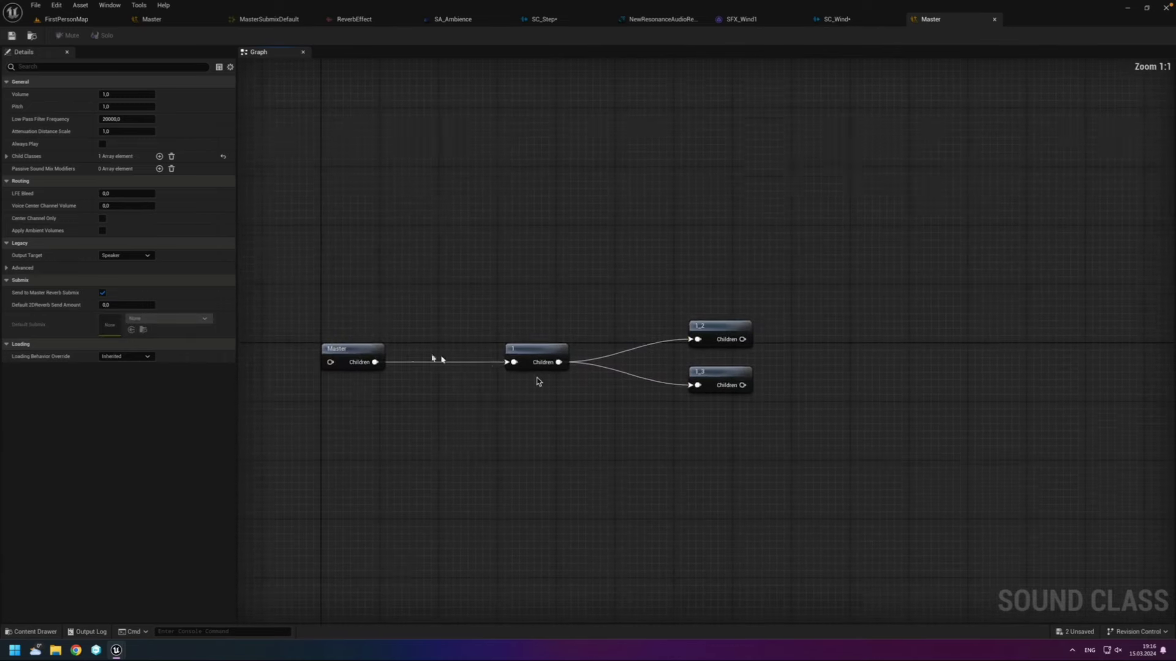
{"action": "left_click", "coordinate": [367, 345]}
{"action": "left_click", "coordinate": [540, 345]}
{"action": "left_click", "coordinate": [710, 326]}
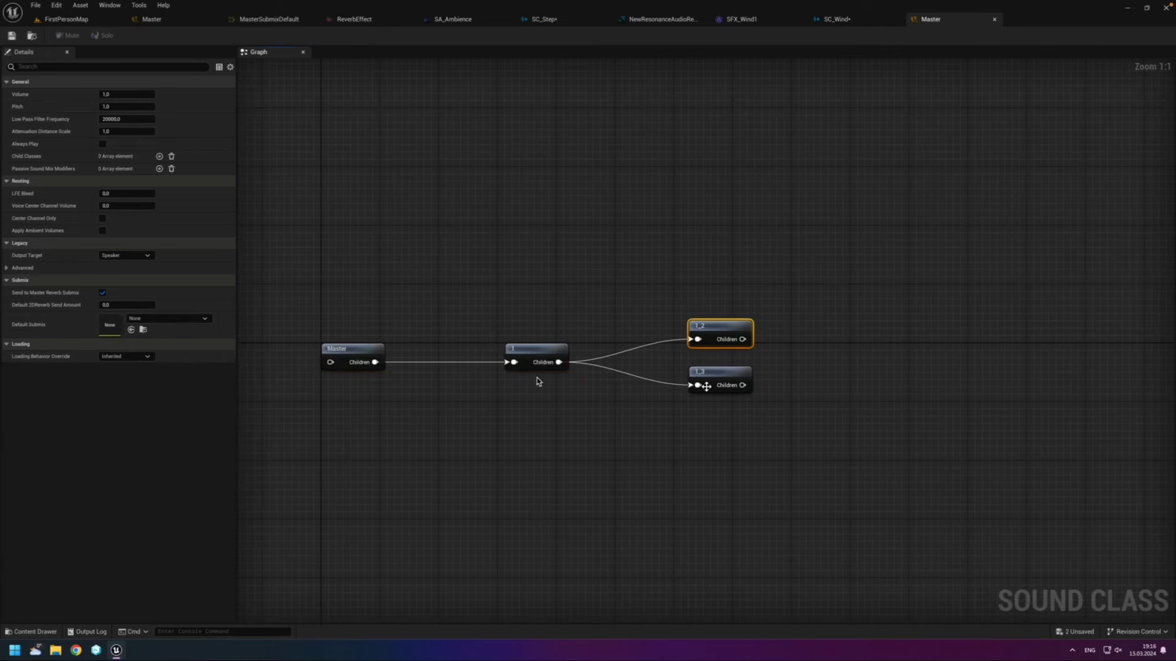
{"action": "left_click", "coordinate": [706, 387]}
{"action": "left_click", "coordinate": [656, 483]}
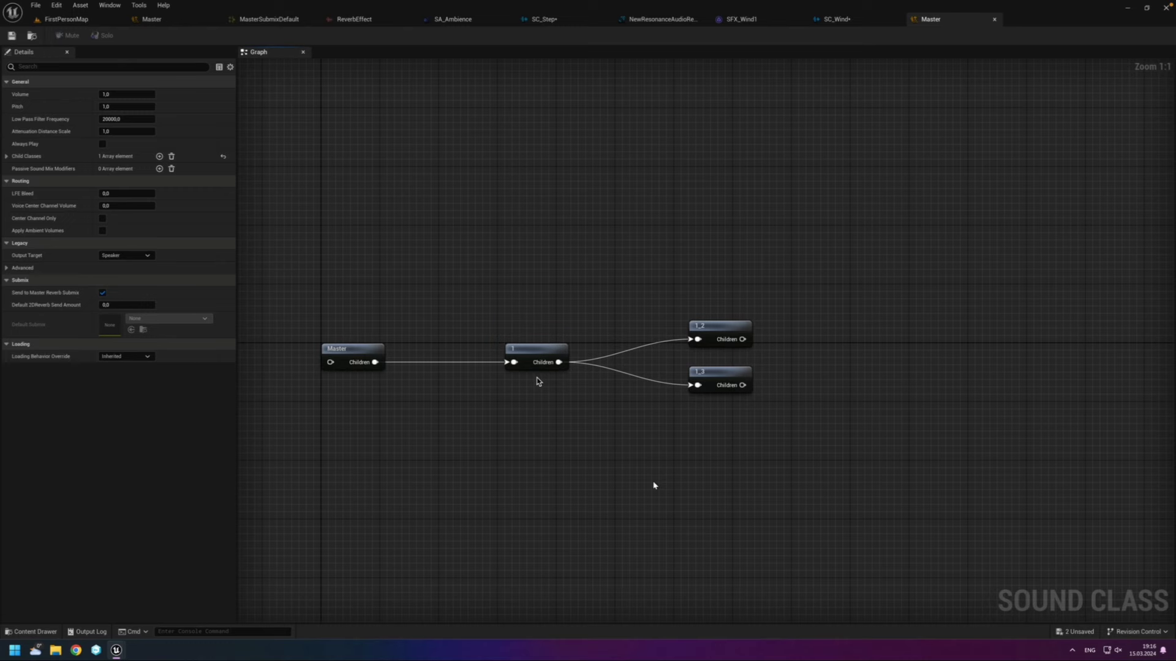
{"action": "left_click_drag", "start_coordinate": [724, 378], "coordinate": [723, 428]}
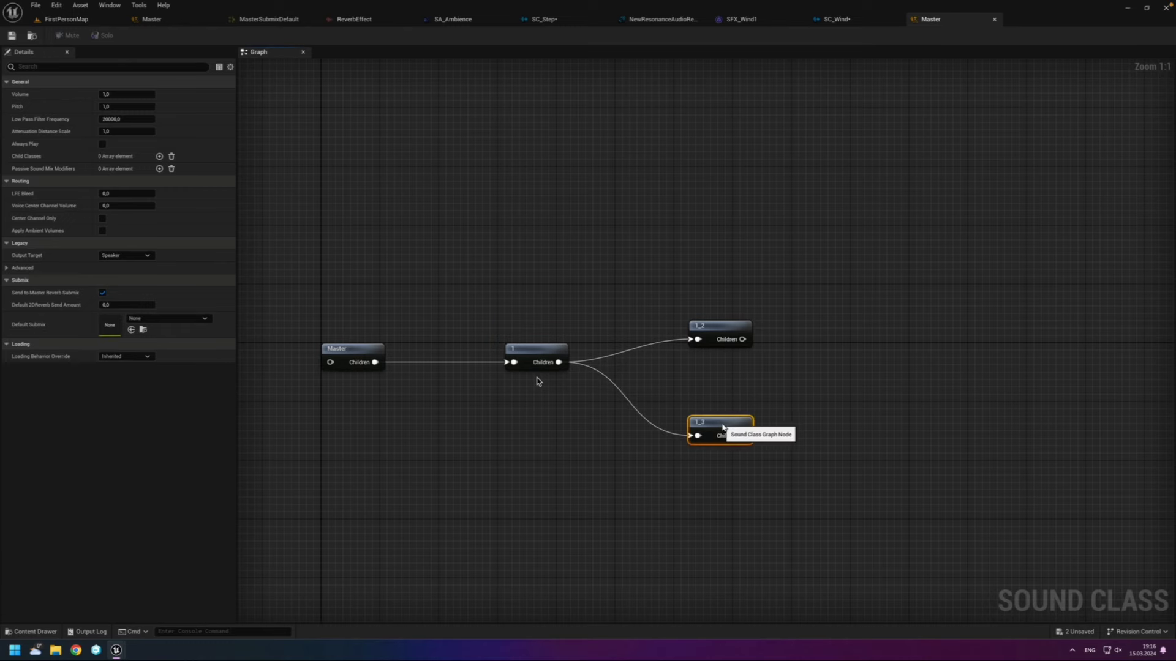
Step: Drag the Shot class into the graph and wire it as a third child of class 1
{"action": "left_click", "coordinate": [35, 631]}
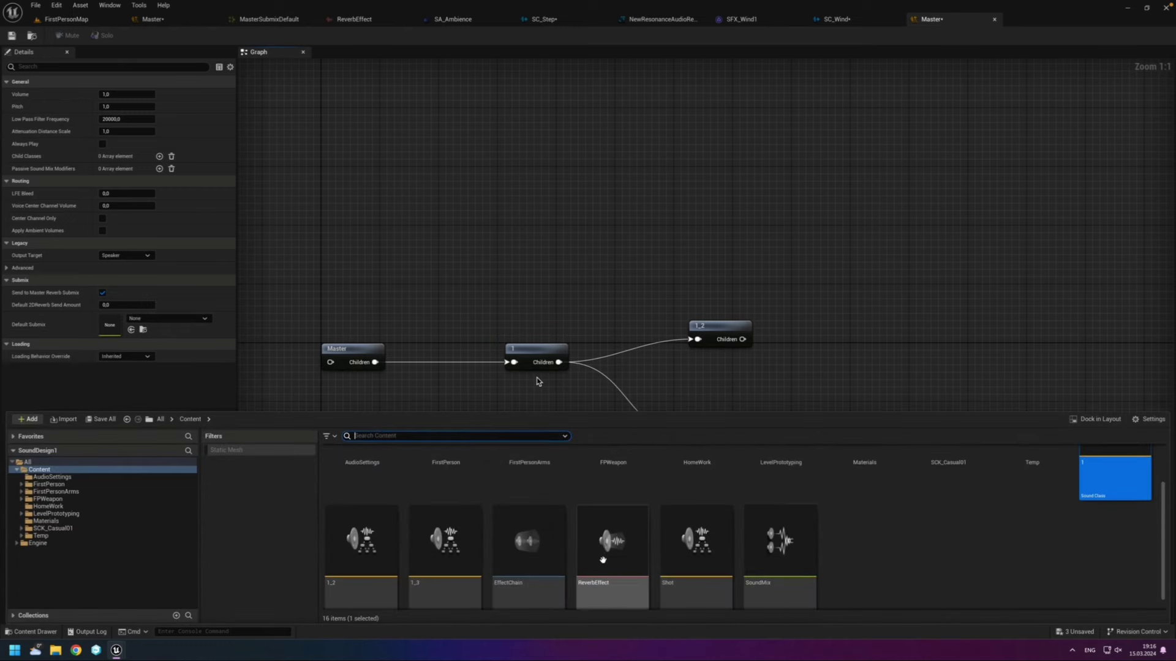
{"action": "mouse_move", "coordinate": [697, 542]}
{"action": "left_mouse_down"}
{"action": "mouse_move", "coordinate": [667, 272]}
{"action": "mouse_move", "coordinate": [747, 293]}
{"action": "mouse_move", "coordinate": [733, 294]}
{"action": "left_mouse_up"}
{"action": "left_click_drag", "start_coordinate": [559, 362], "coordinate": [698, 303]}
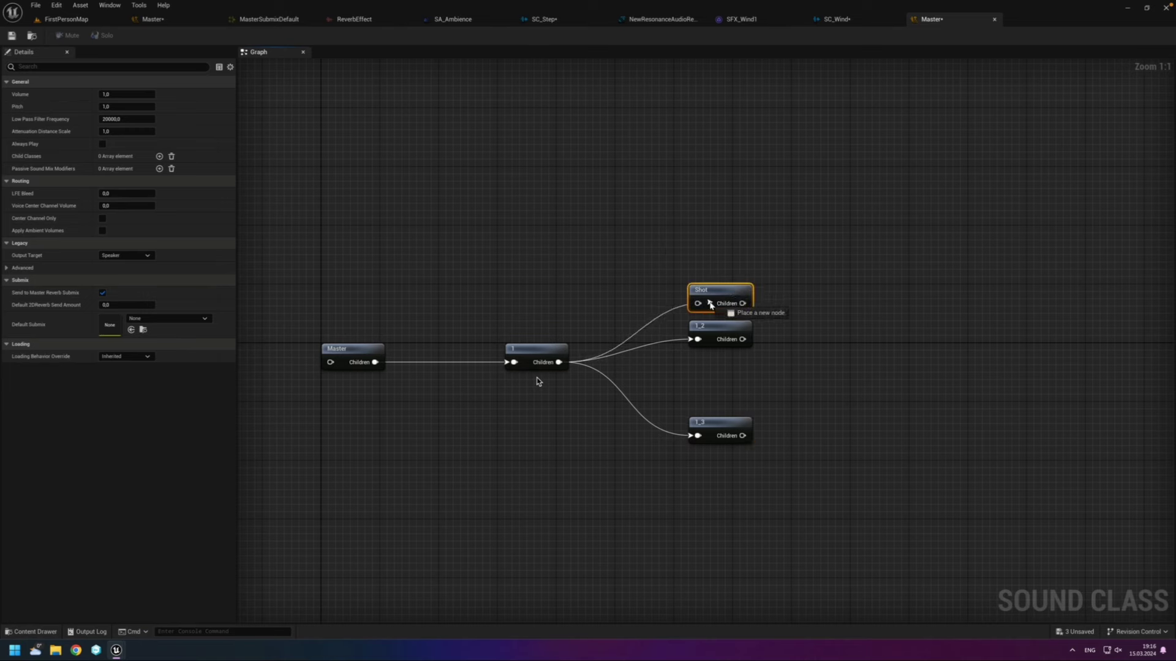
{"action": "left_click_drag", "start_coordinate": [558, 362], "coordinate": [698, 303]}
{"action": "right_click_drag", "start_coordinate": [557, 413], "coordinate": [529, 429]}
{"action": "left_click_drag", "start_coordinate": [701, 304], "coordinate": [701, 275]}
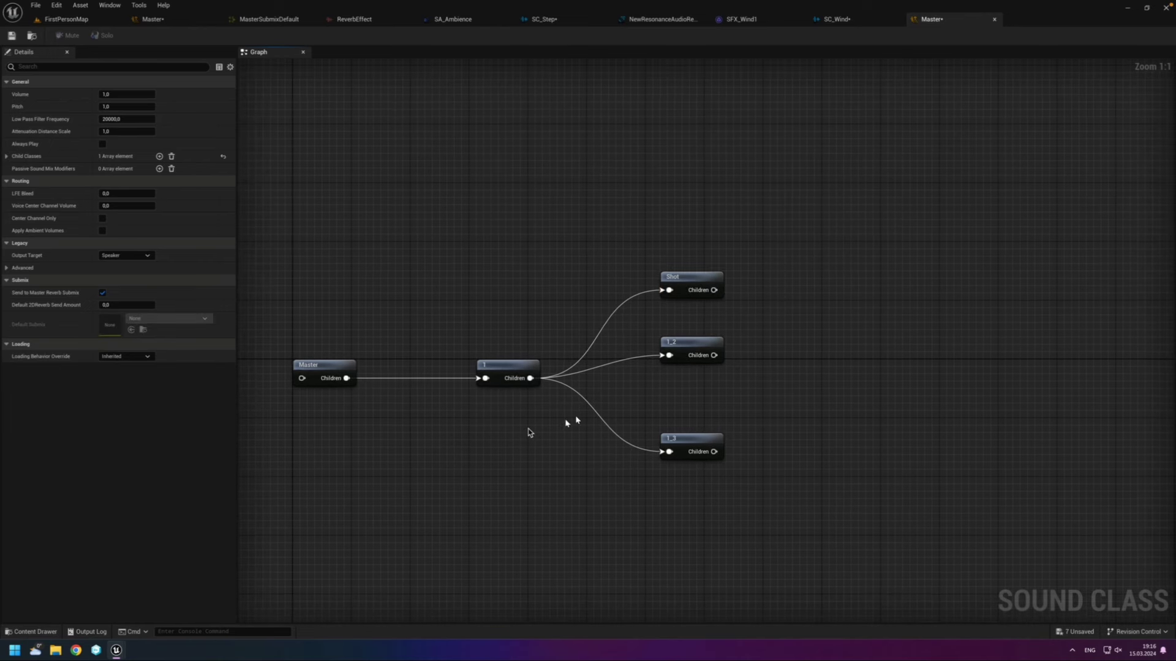
{"action": "left_click", "coordinate": [518, 371]}
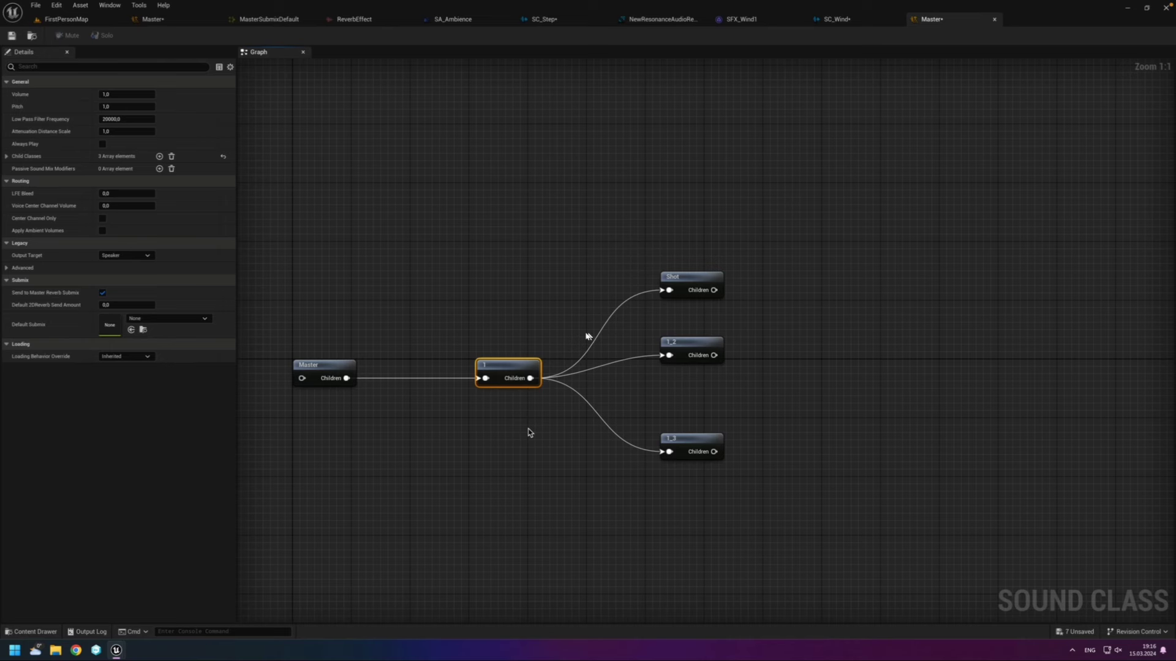
{"action": "left_click", "coordinate": [560, 330]}
{"action": "left_click", "coordinate": [680, 275]}
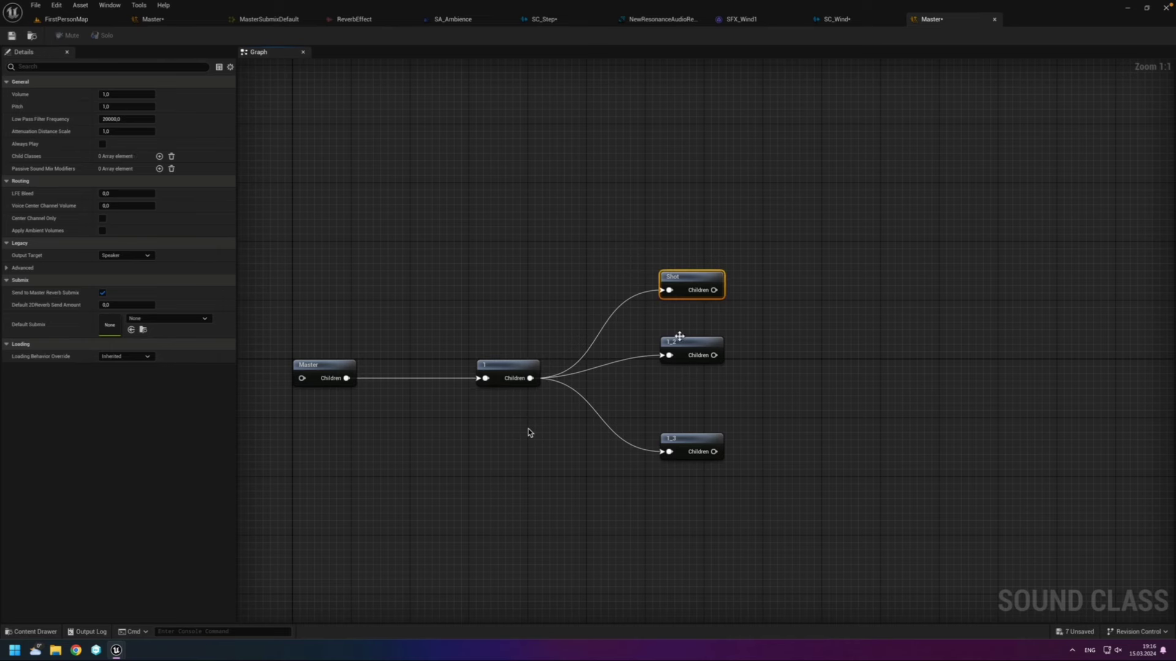
{"action": "left_click", "coordinate": [678, 339]}
{"action": "left_click", "coordinate": [684, 437]}
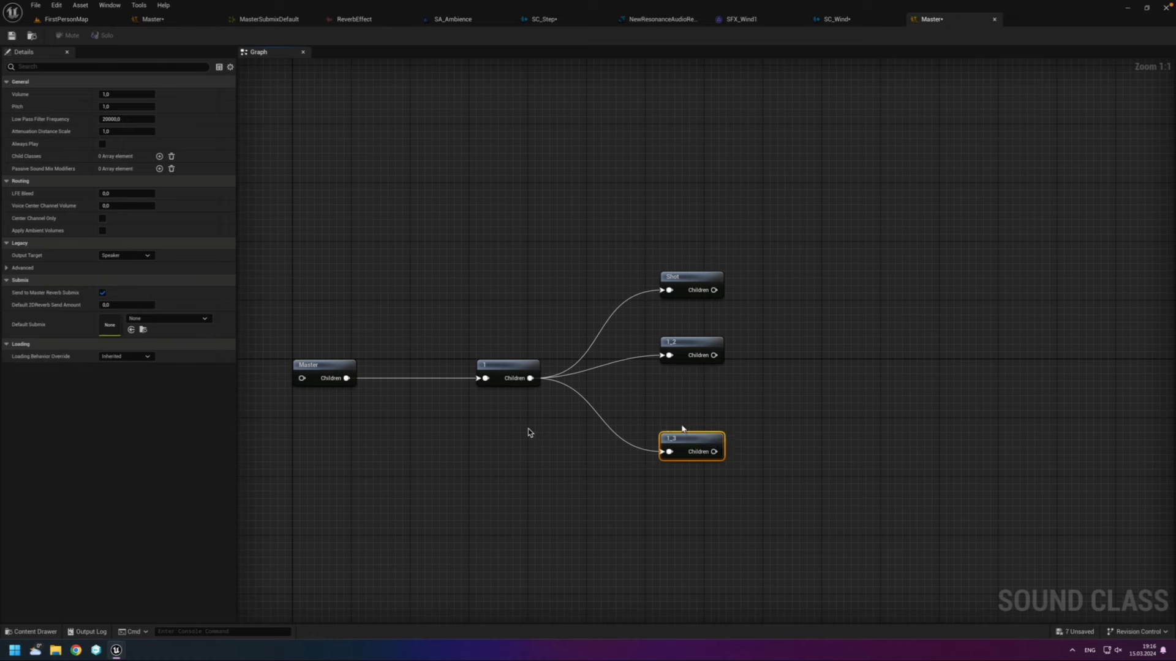
{"action": "left_click_drag", "start_coordinate": [816, 255], "coordinate": [625, 573]}
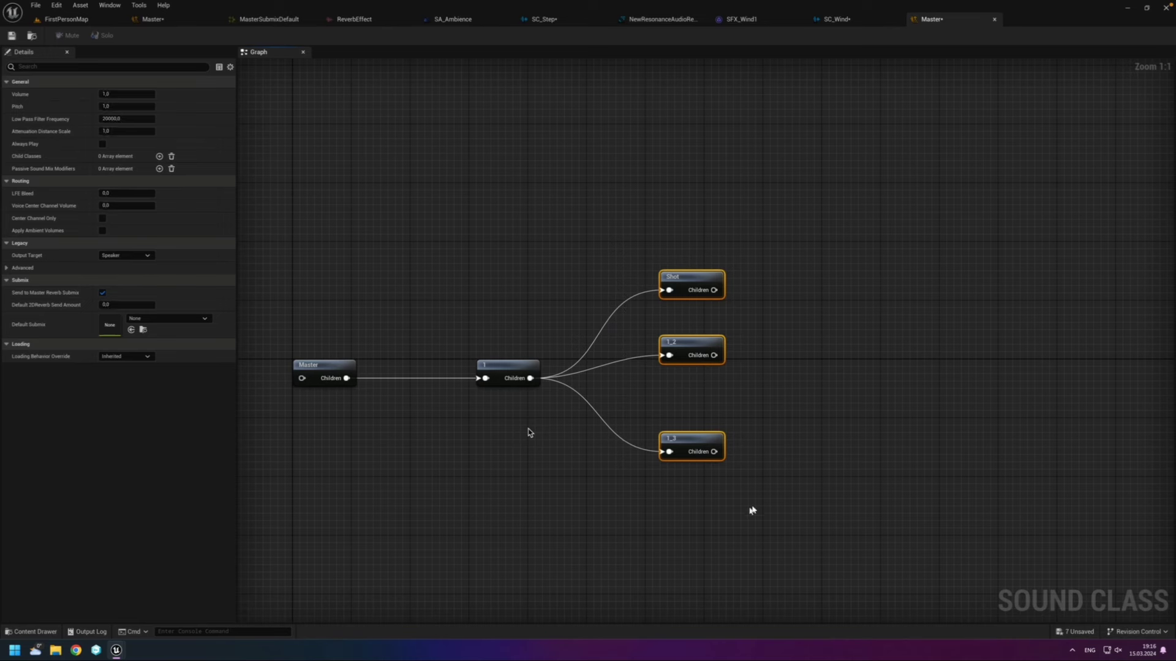
{"action": "left_click", "coordinate": [778, 498]}
{"action": "left_click", "coordinate": [524, 371]}
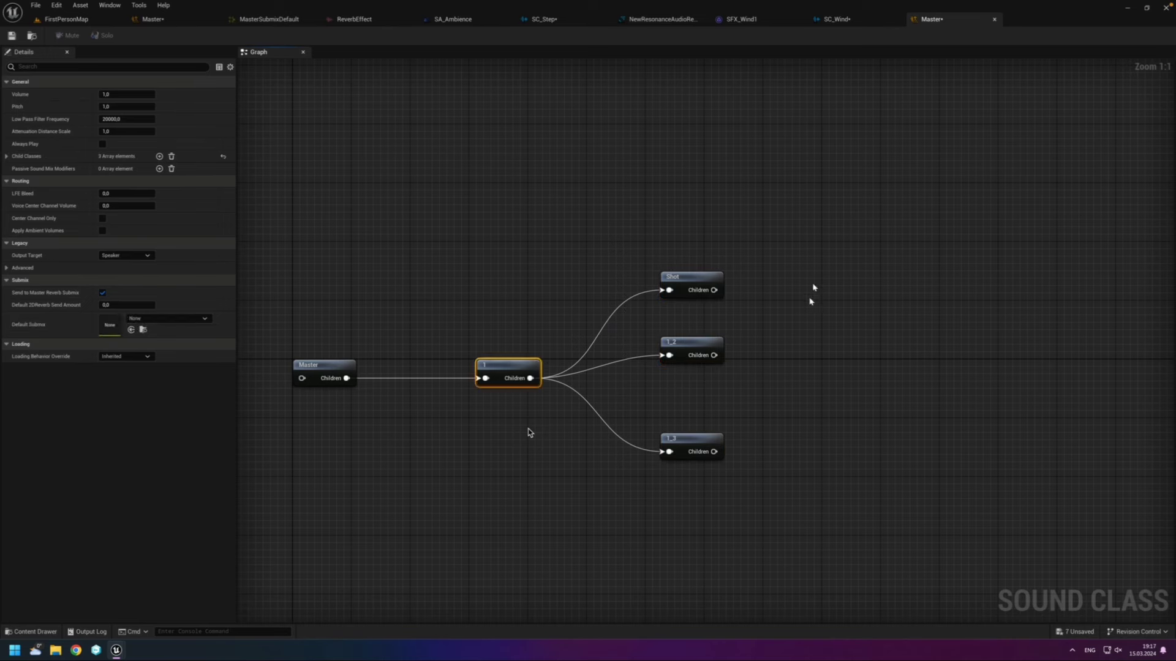
{"action": "left_click_drag", "start_coordinate": [800, 242], "coordinate": [554, 527]}
{"action": "left_click", "coordinate": [508, 366]}
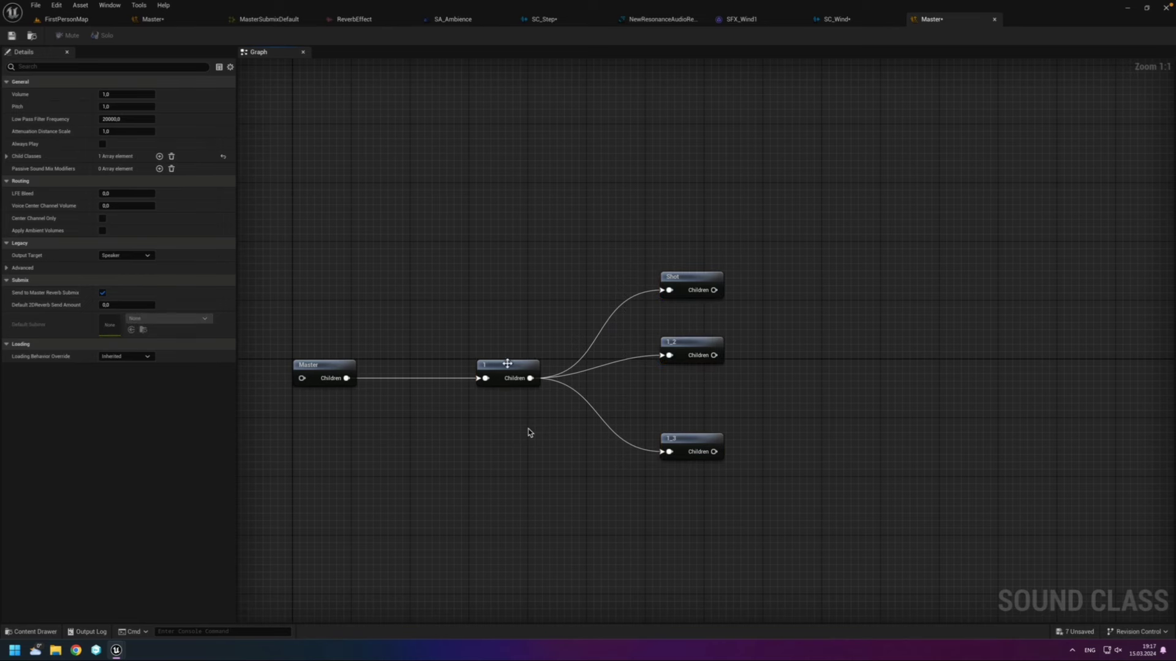
{"action": "left_click", "coordinate": [606, 441]}
{"action": "left_click", "coordinate": [679, 281]}
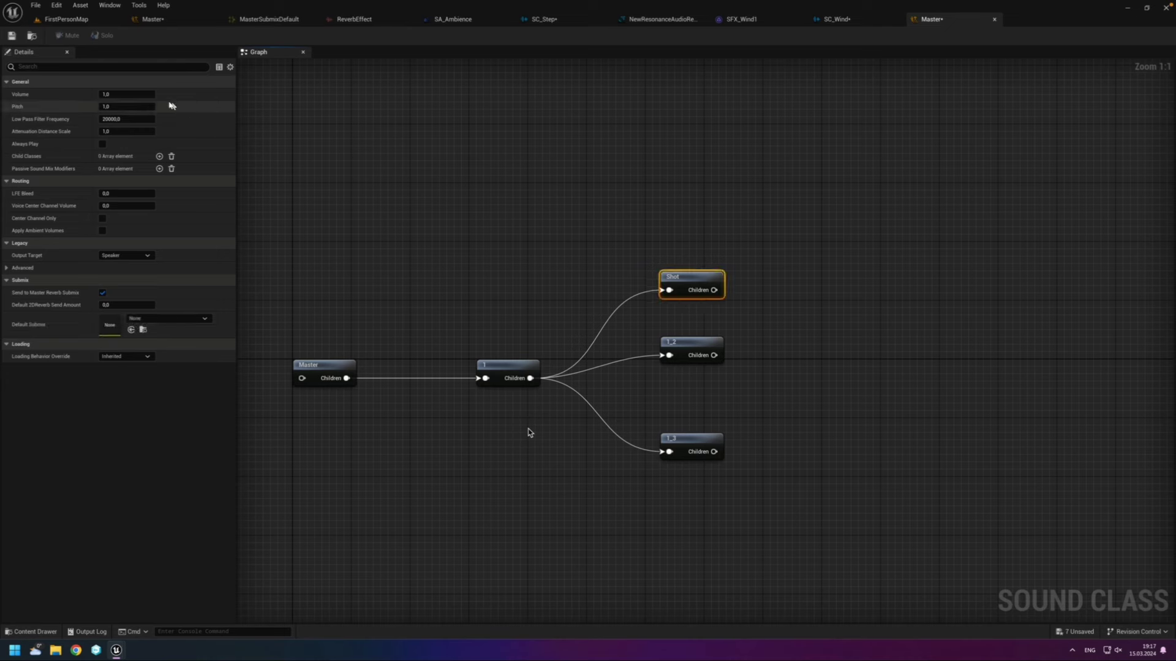
{"action": "left_click", "coordinate": [821, 224]}
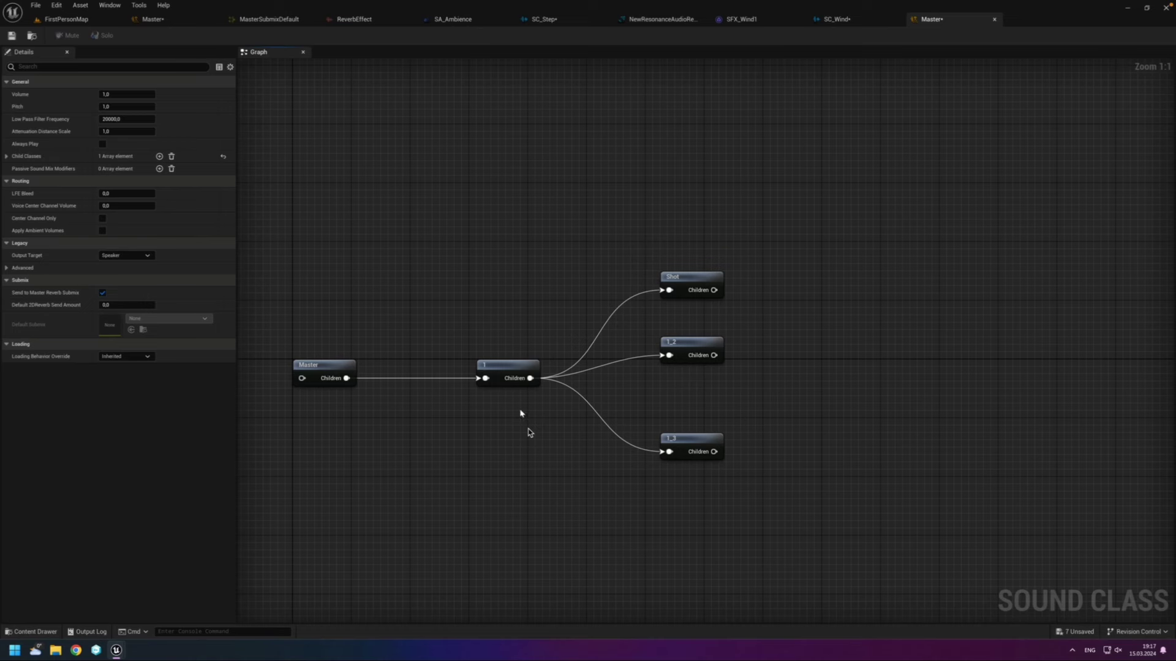
{"action": "left_click", "coordinate": [511, 370]}
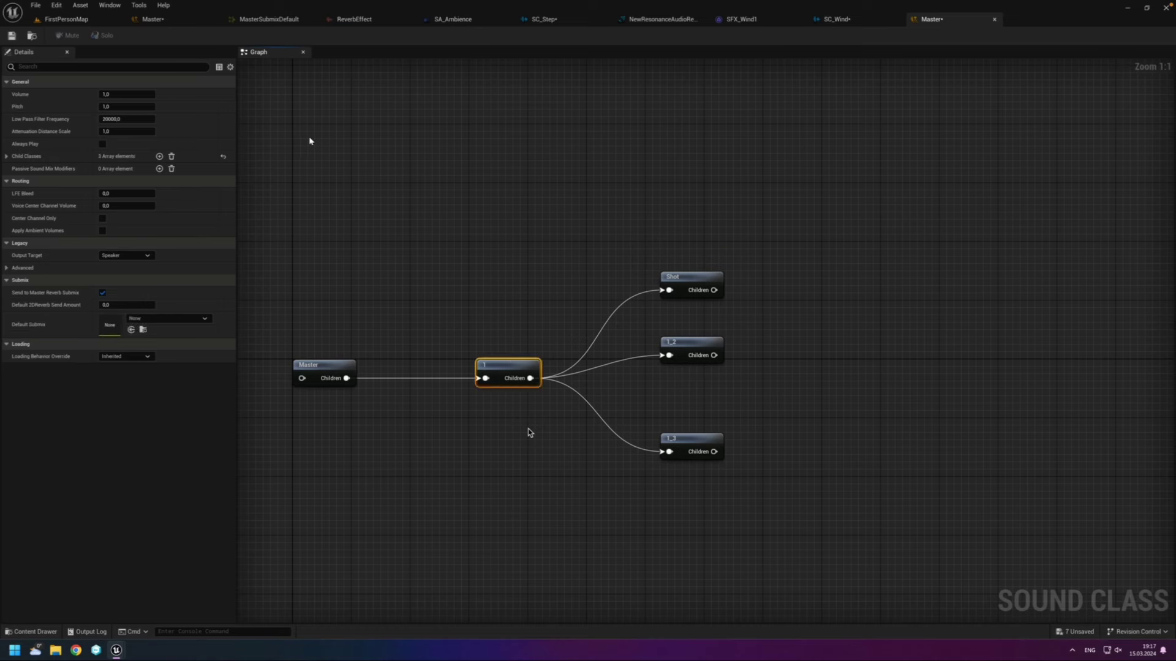
{"action": "left_click", "coordinate": [379, 177]}
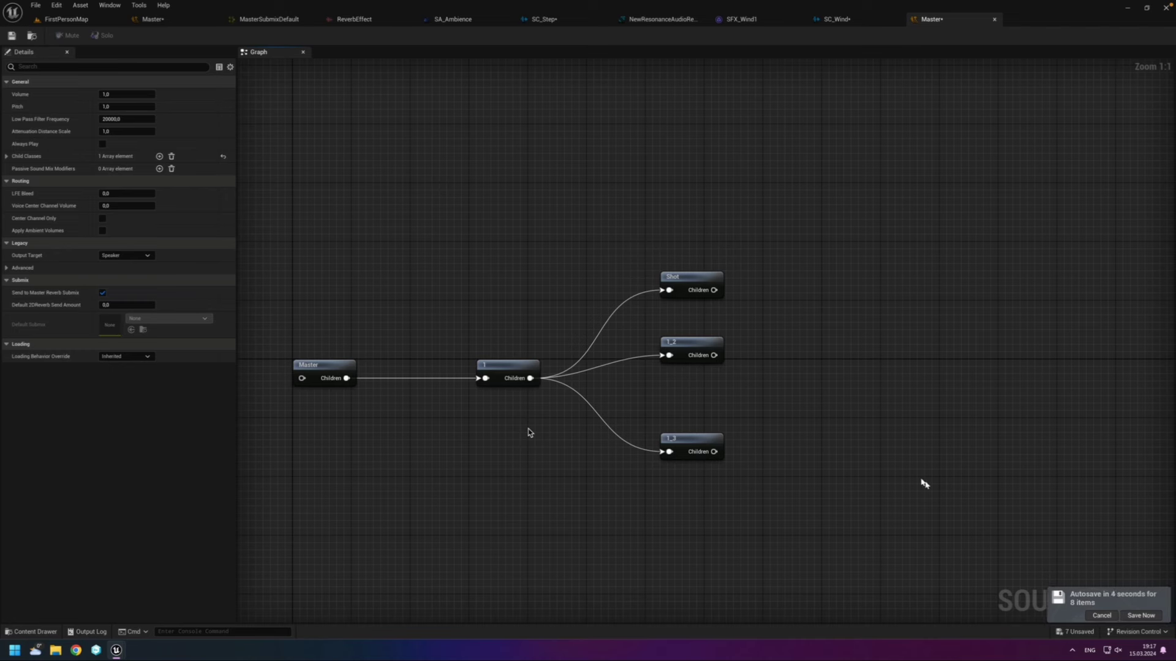
{"action": "left_click", "coordinate": [1101, 615]}
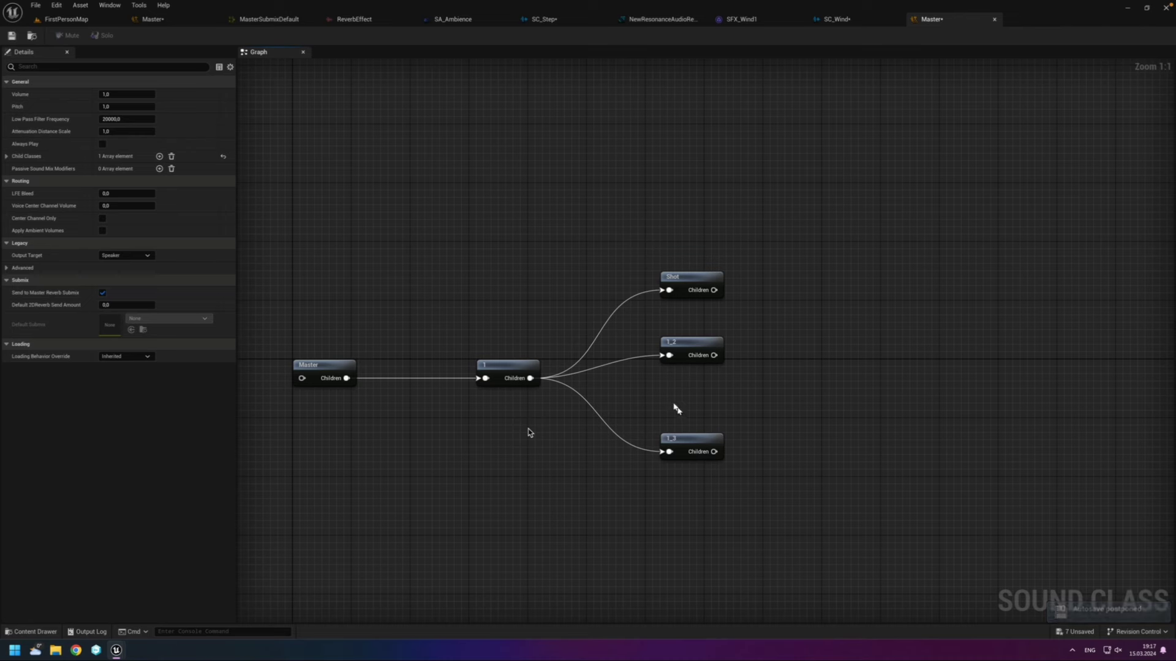
{"action": "left_click_drag", "start_coordinate": [807, 477], "coordinate": [657, 258]}
{"action": "left_click", "coordinate": [831, 308]}
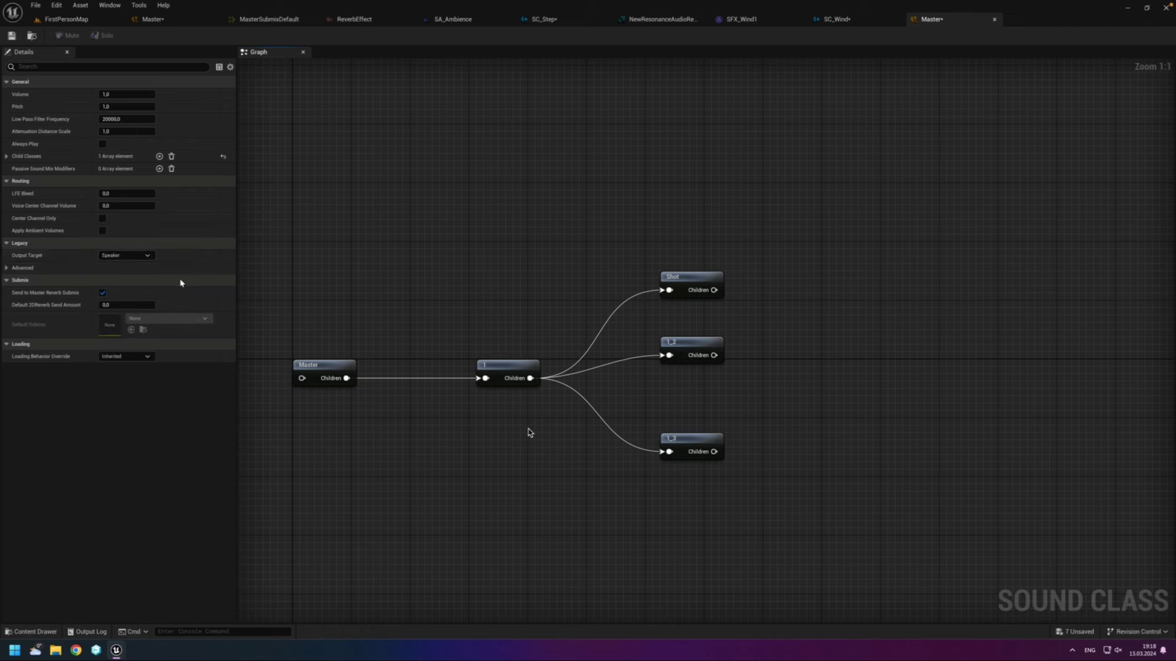
{"action": "left_click", "coordinate": [146, 255]}
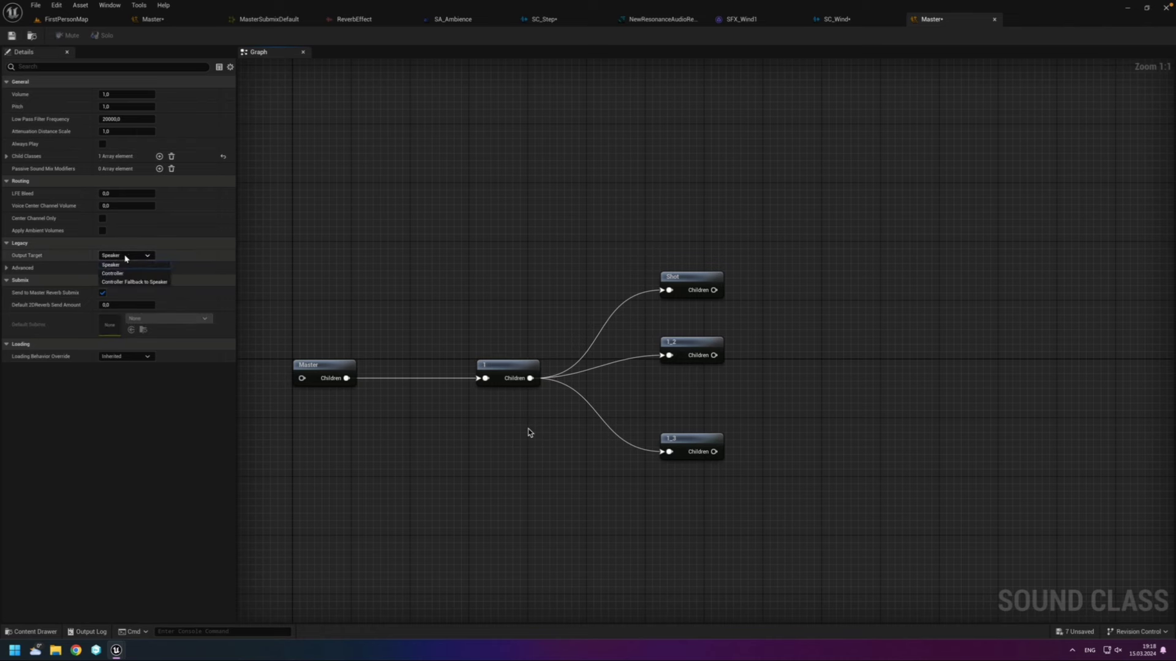
{"action": "left_click", "coordinate": [200, 260]}
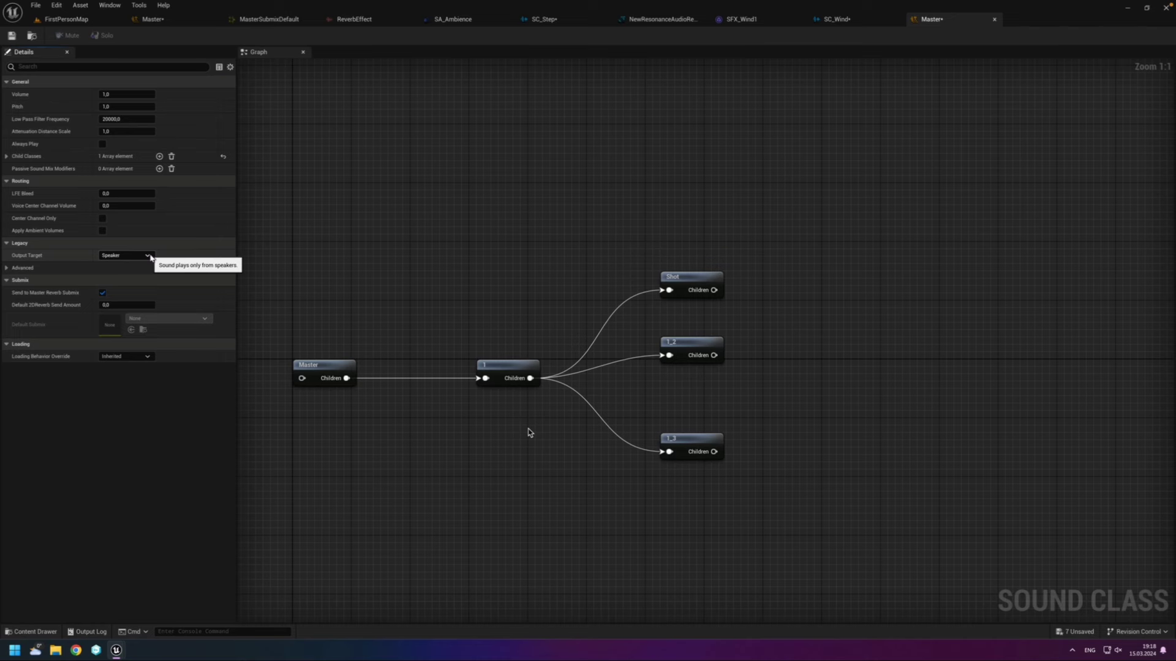
{"action": "key", "text": "alt+Tab"}
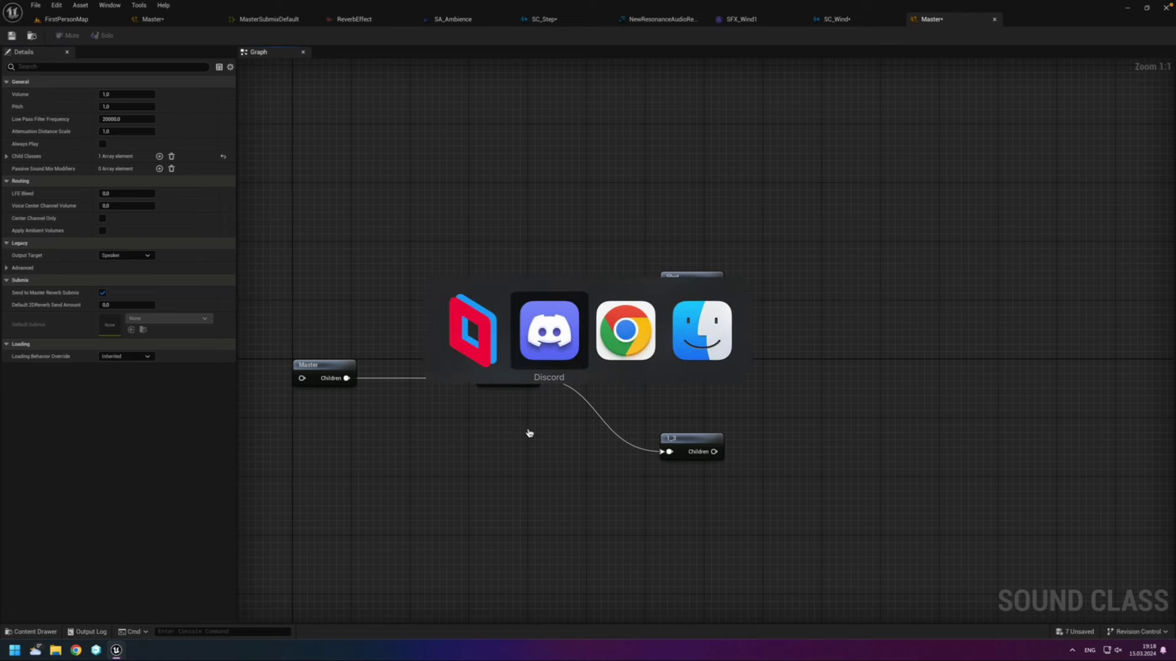
{"action": "key", "text": "alt+Tab"}
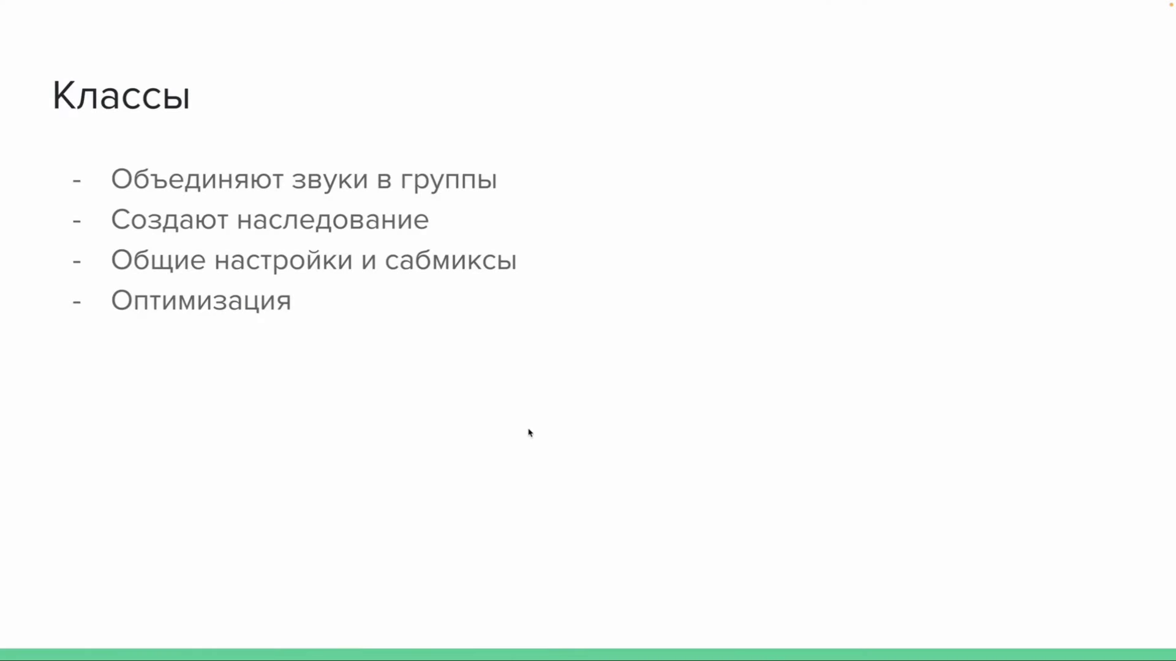
{"action": "key", "text": "alt+Tab"}
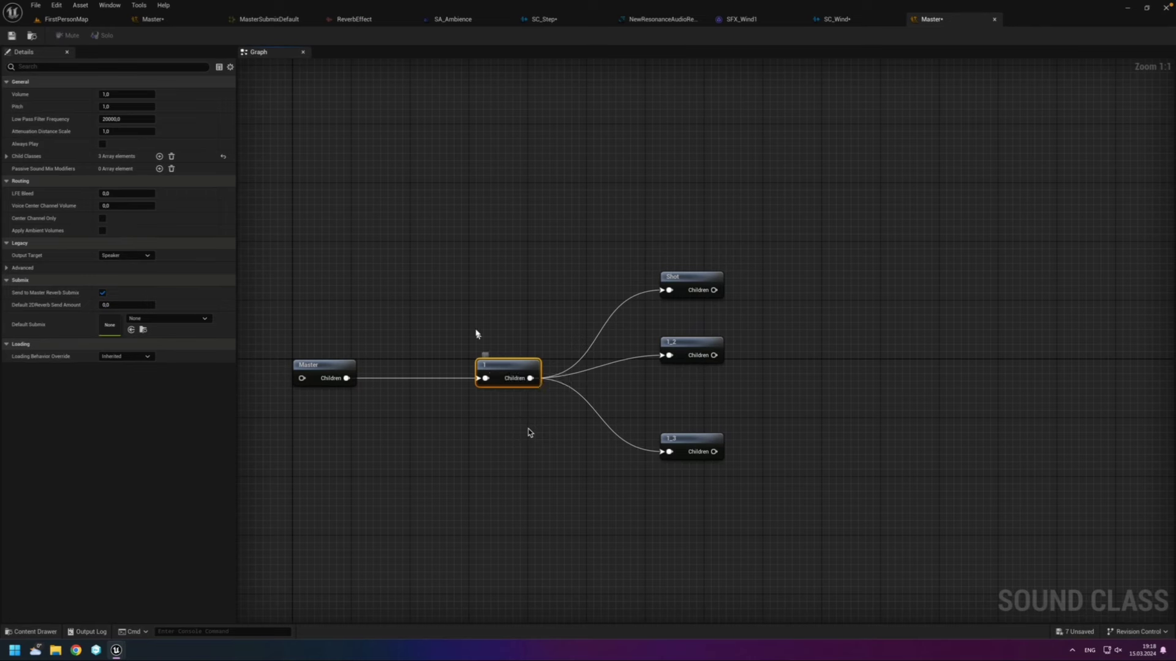
Step: Check class 1's settings, then bring up the Content folder listing Shot, 1_2 and 1_3
{"action": "left_click", "coordinate": [480, 325]}
{"action": "left_click", "coordinate": [504, 378]}
{"action": "left_click", "coordinate": [386, 302]}
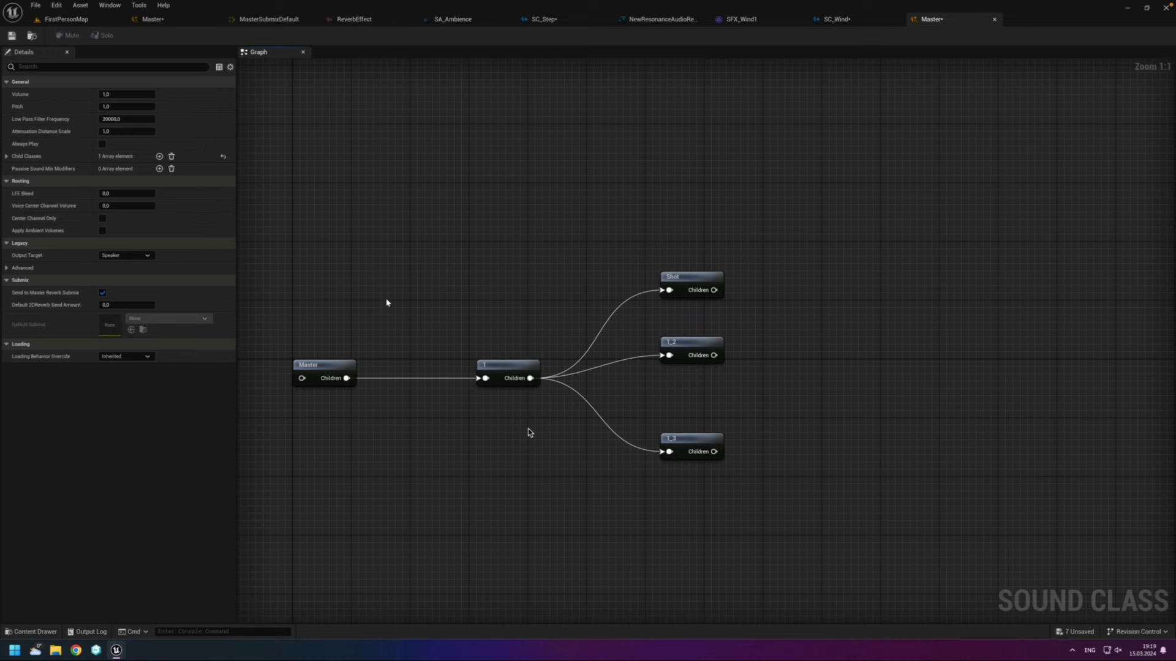
{"action": "left_click", "coordinate": [27, 632]}
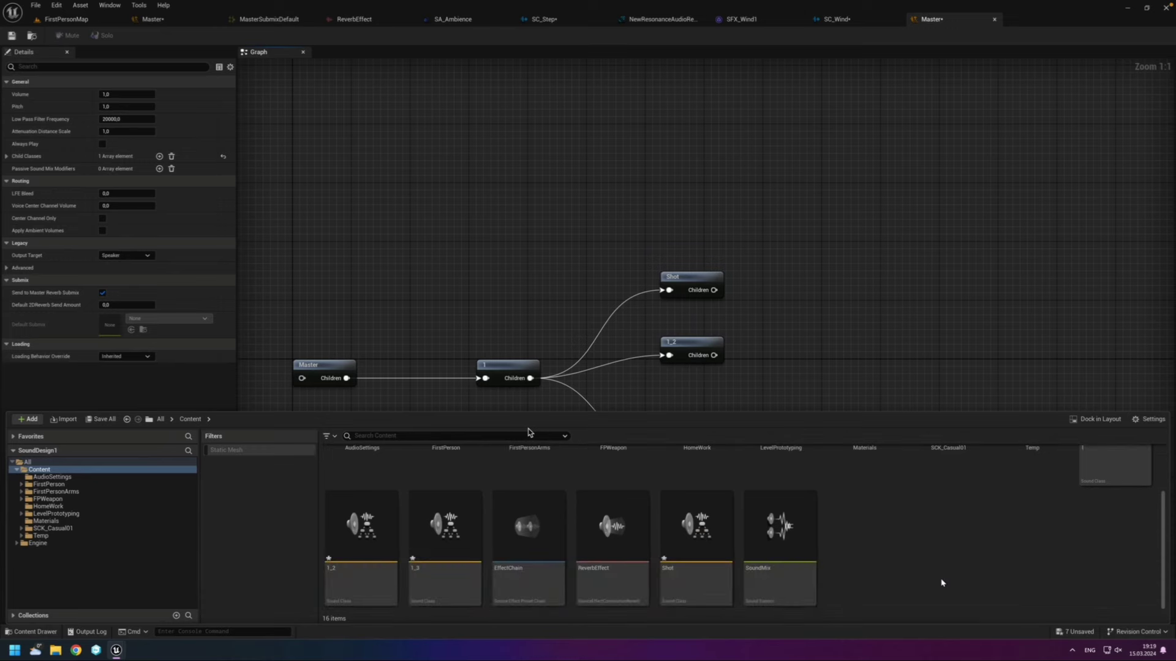
Step: Set the sound class's Default Submix to MasterEQSubmixDefault, then open the MasterSubmixDefault graph
{"action": "double_click", "coordinate": [808, 582]}
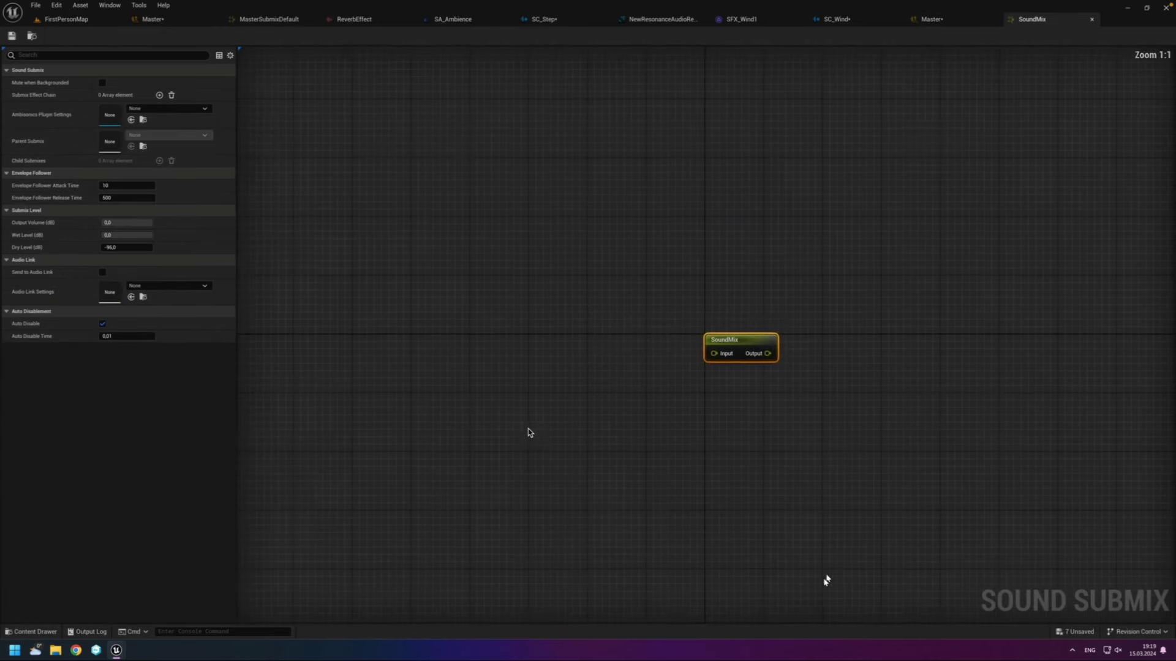
{"action": "left_click", "coordinate": [27, 633]}
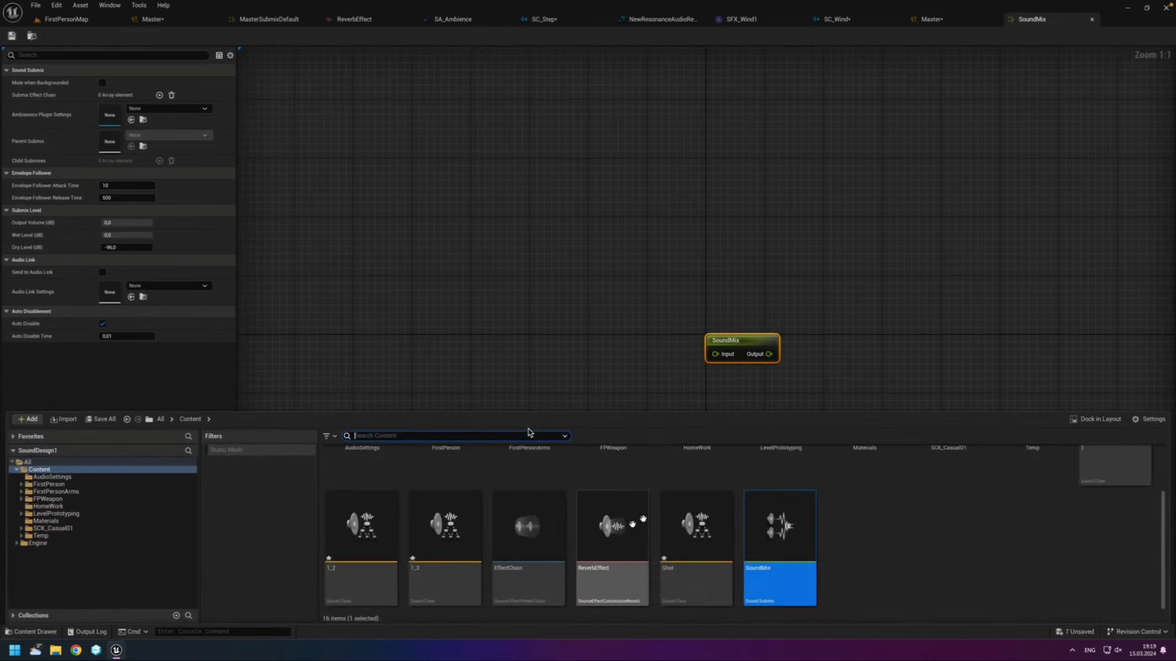
{"action": "scroll", "coordinate": [551, 551], "scroll_direction": "up", "scroll_amount": 1}
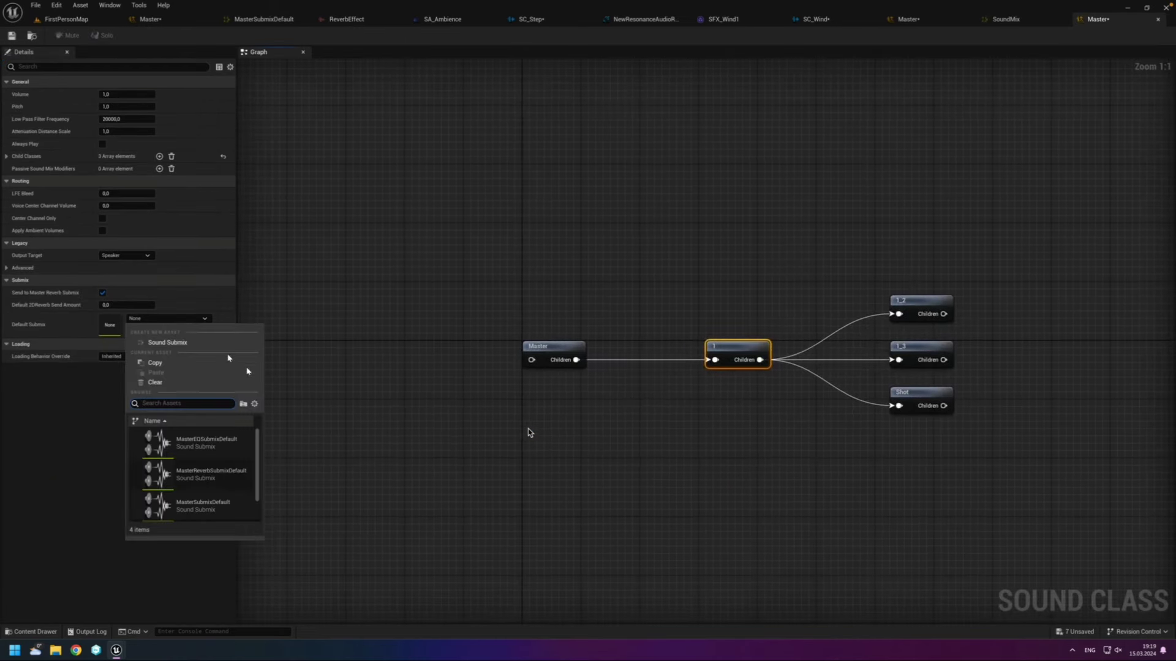
{"action": "left_click", "coordinate": [242, 445]}
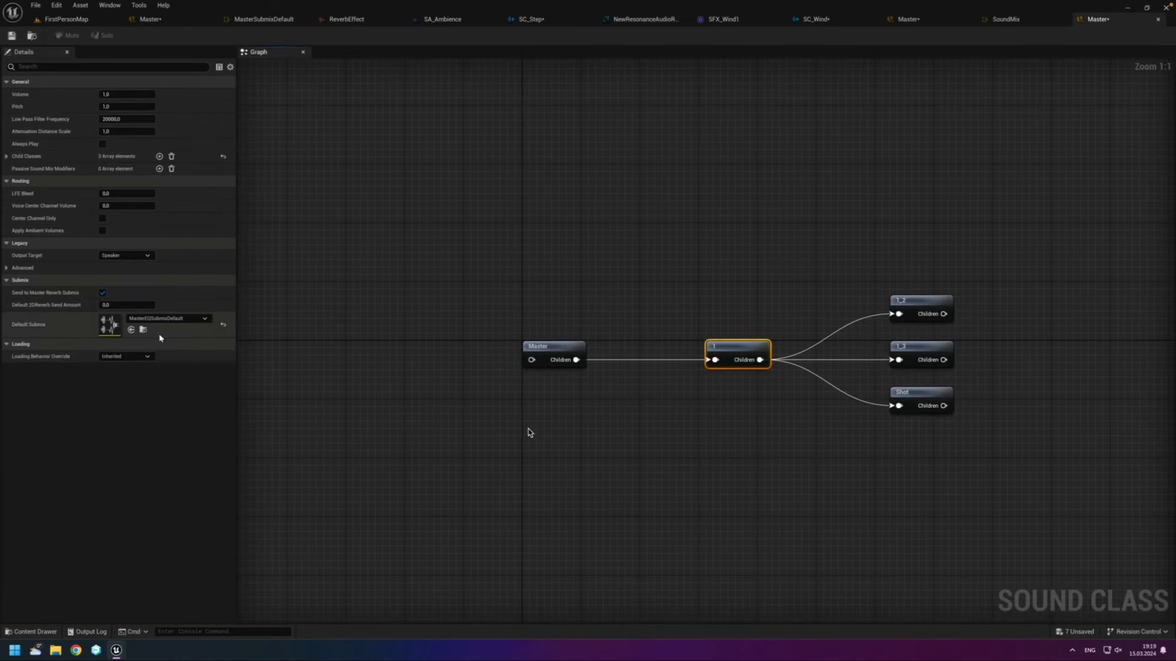
{"action": "left_click", "coordinate": [143, 330]}
{"action": "double_click", "coordinate": [433, 509]}
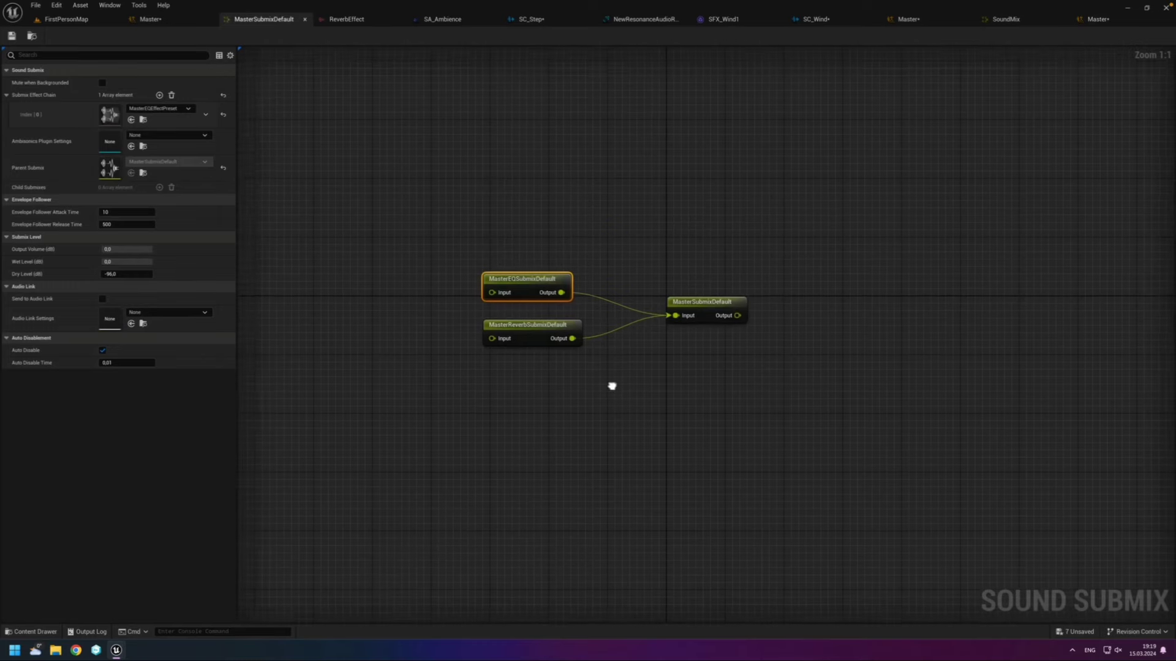
{"action": "right_click_drag", "start_coordinate": [612, 385], "coordinate": [603, 466]}
{"action": "left_click", "coordinate": [604, 467]}
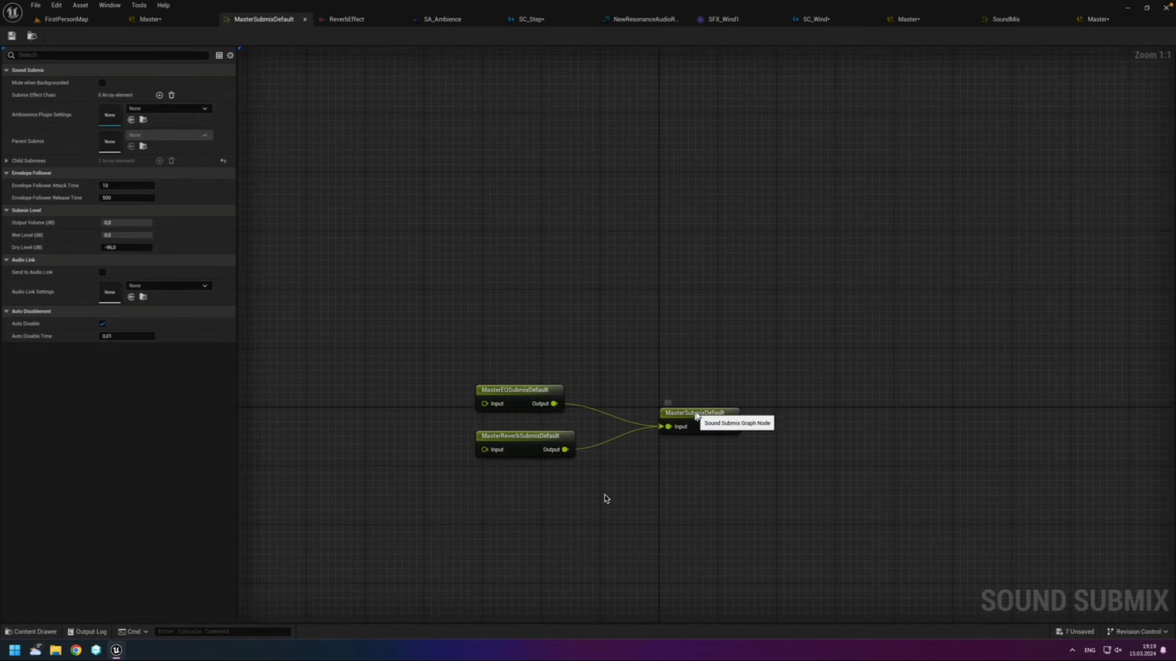
{"action": "left_click", "coordinate": [703, 414]}
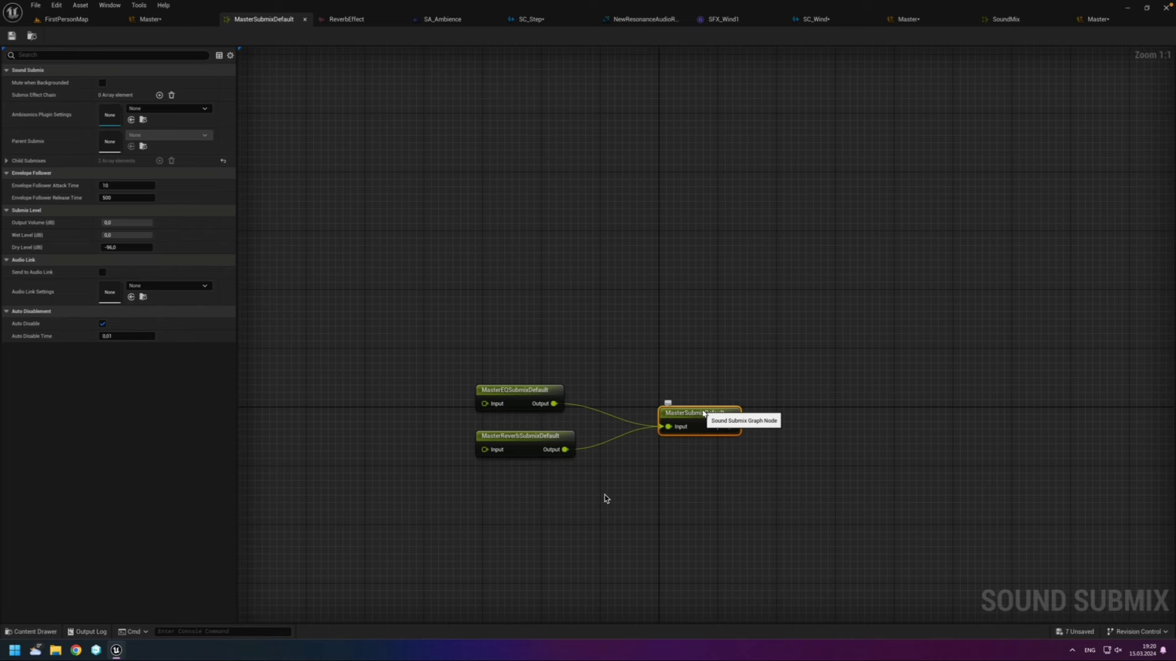
{"action": "left_click", "coordinate": [493, 395]}
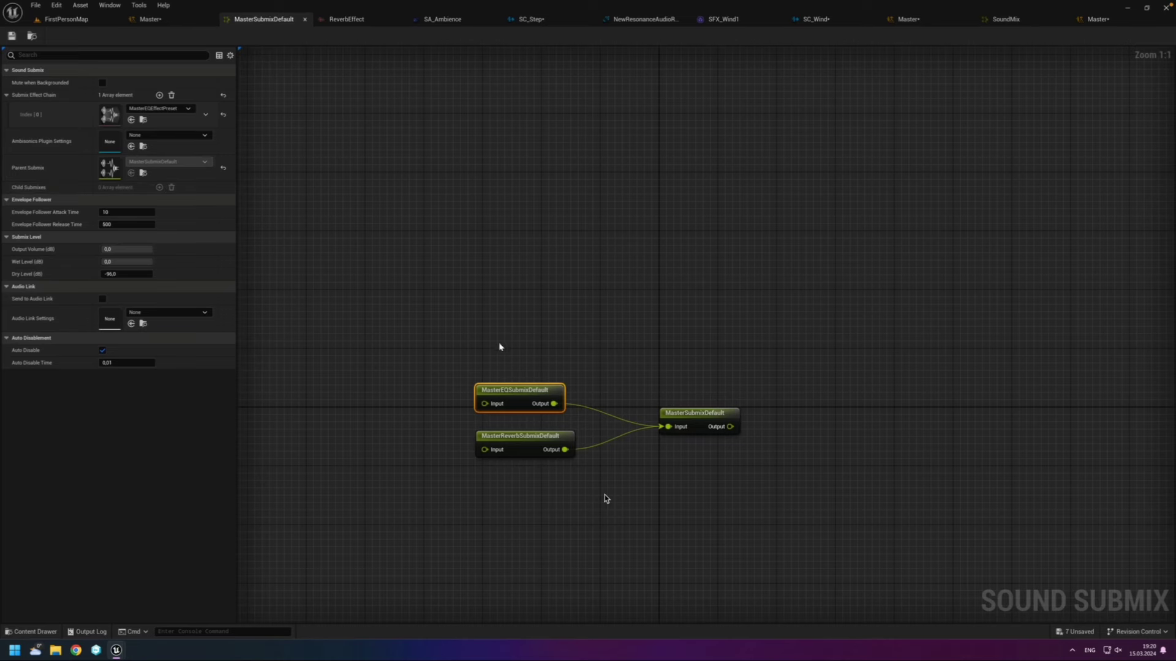
Step: Reposition the EQ and reverb submix nodes and check the Details of each node, including MasterSubmixDefault
{"action": "mouse_move", "coordinate": [521, 395]}
{"action": "left_mouse_down"}
{"action": "mouse_move", "coordinate": [506, 300]}
{"action": "mouse_move", "coordinate": [529, 234]}
{"action": "left_mouse_up"}
{"action": "left_click", "coordinate": [512, 309]}
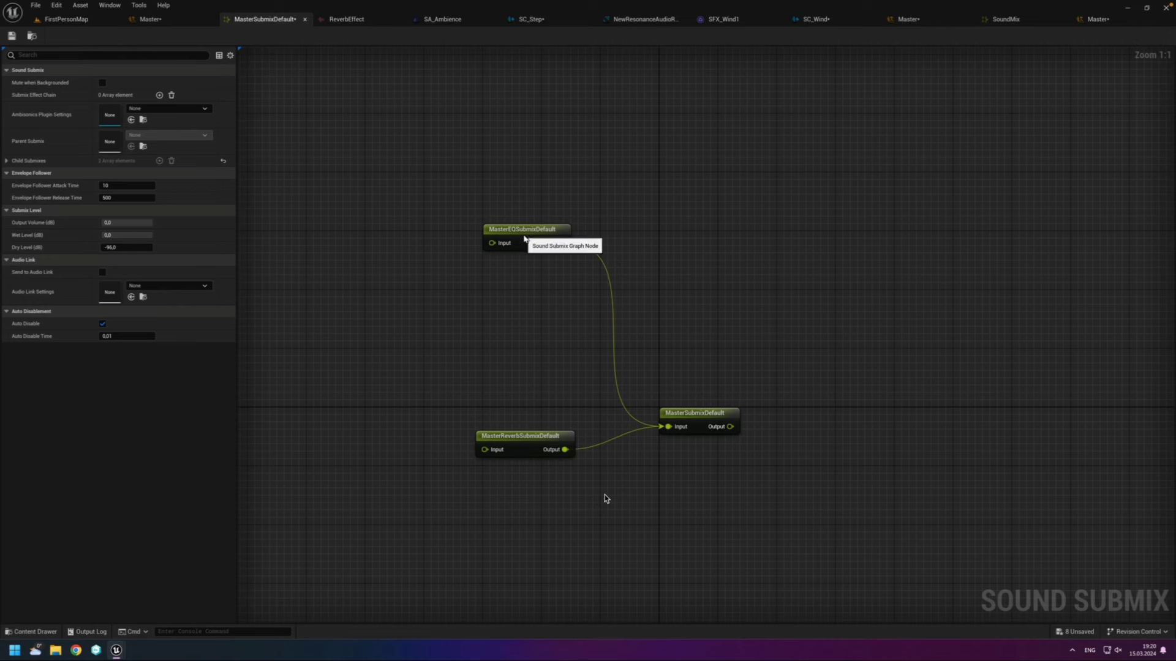
{"action": "left_click", "coordinate": [525, 236]}
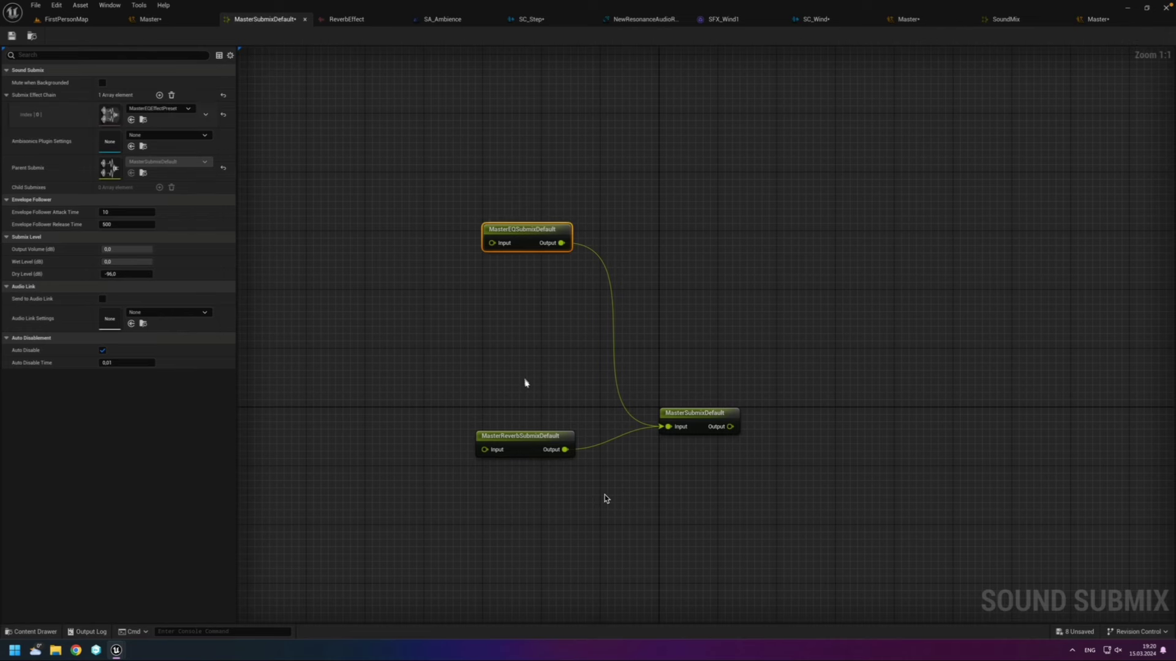
{"action": "left_click_drag", "start_coordinate": [519, 446], "coordinate": [527, 513]}
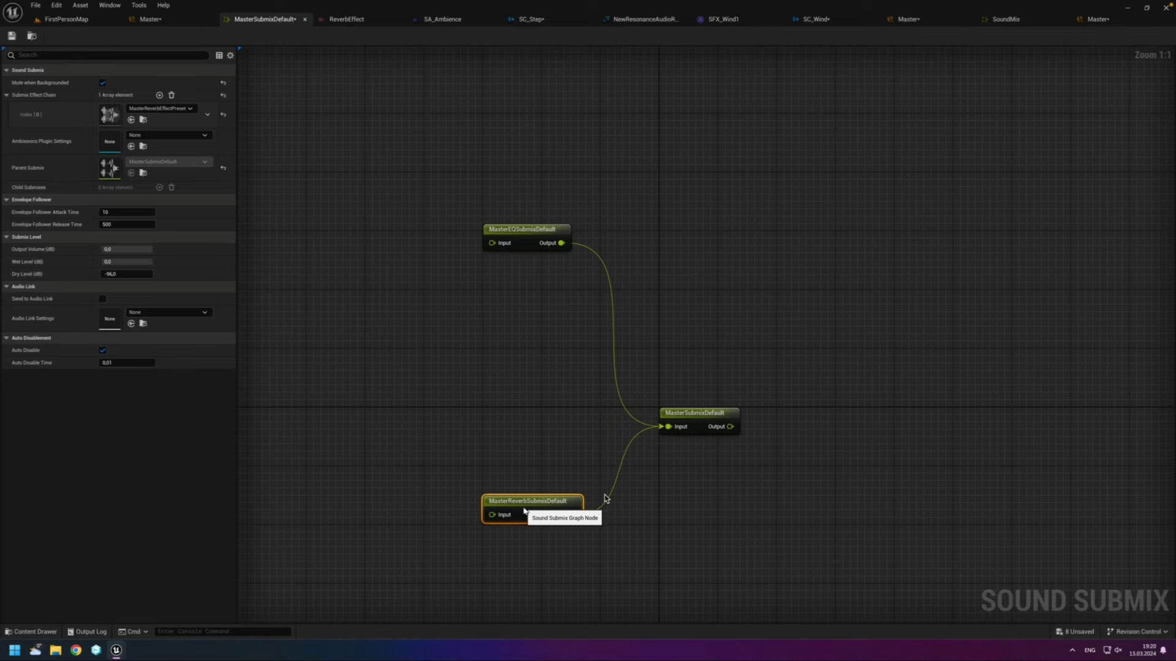
{"action": "left_click", "coordinate": [572, 425]}
{"action": "left_click", "coordinate": [550, 502]}
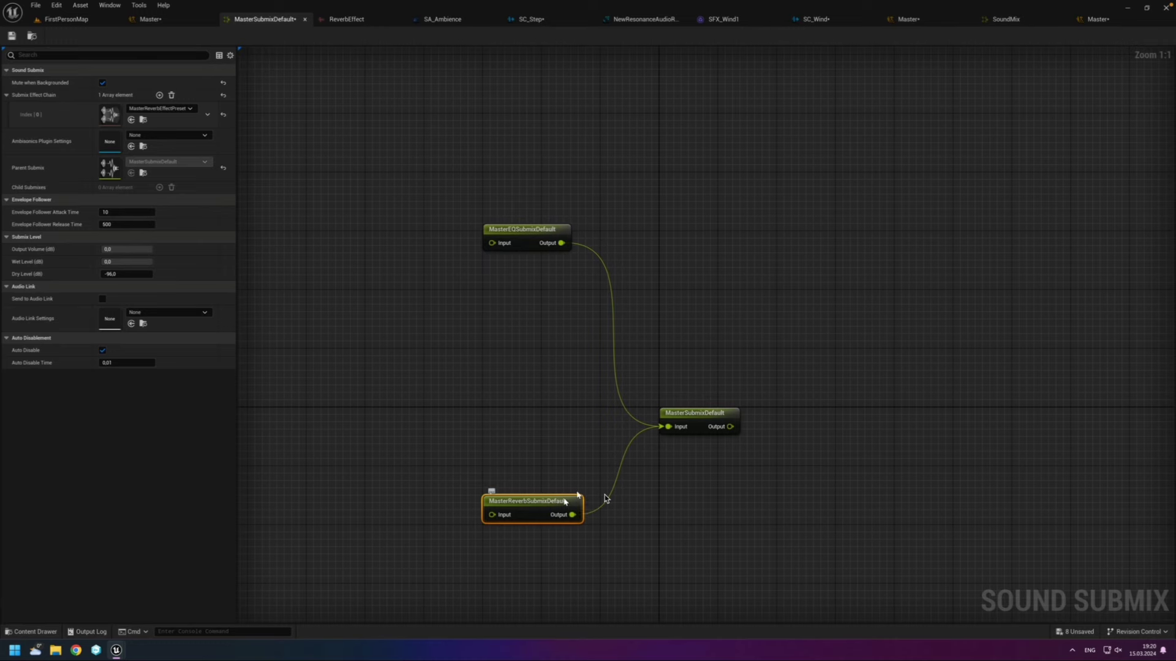
{"action": "left_click", "coordinate": [556, 323]}
{"action": "left_click_drag", "start_coordinate": [537, 237], "coordinate": [537, 465]}
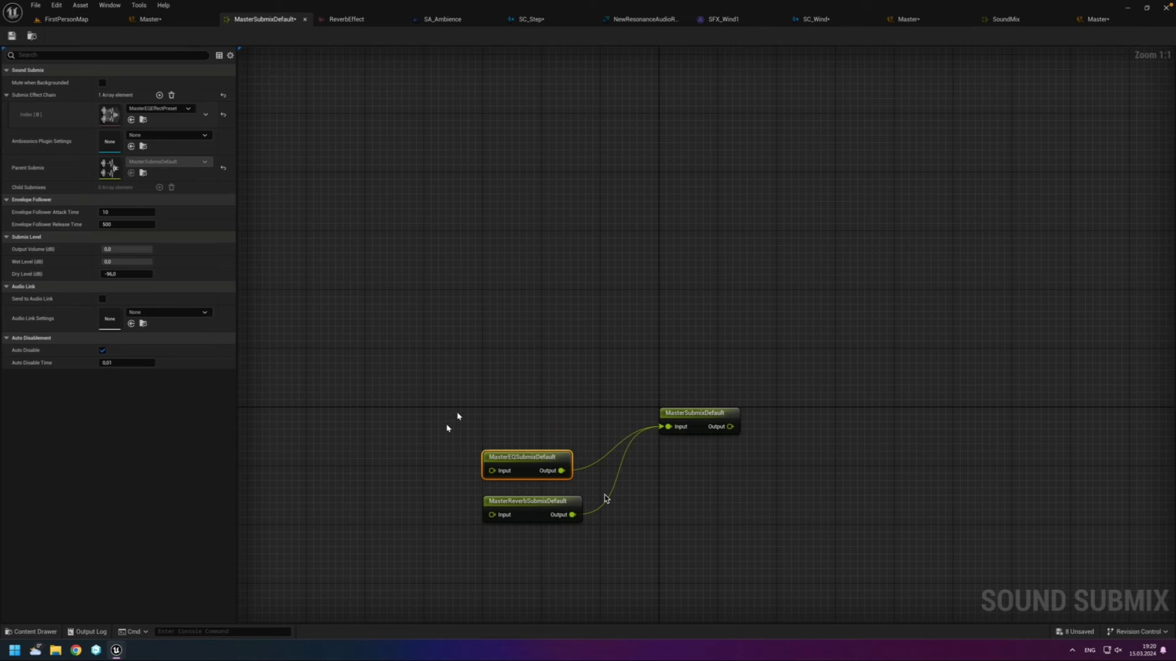
{"action": "left_click", "coordinate": [576, 388]}
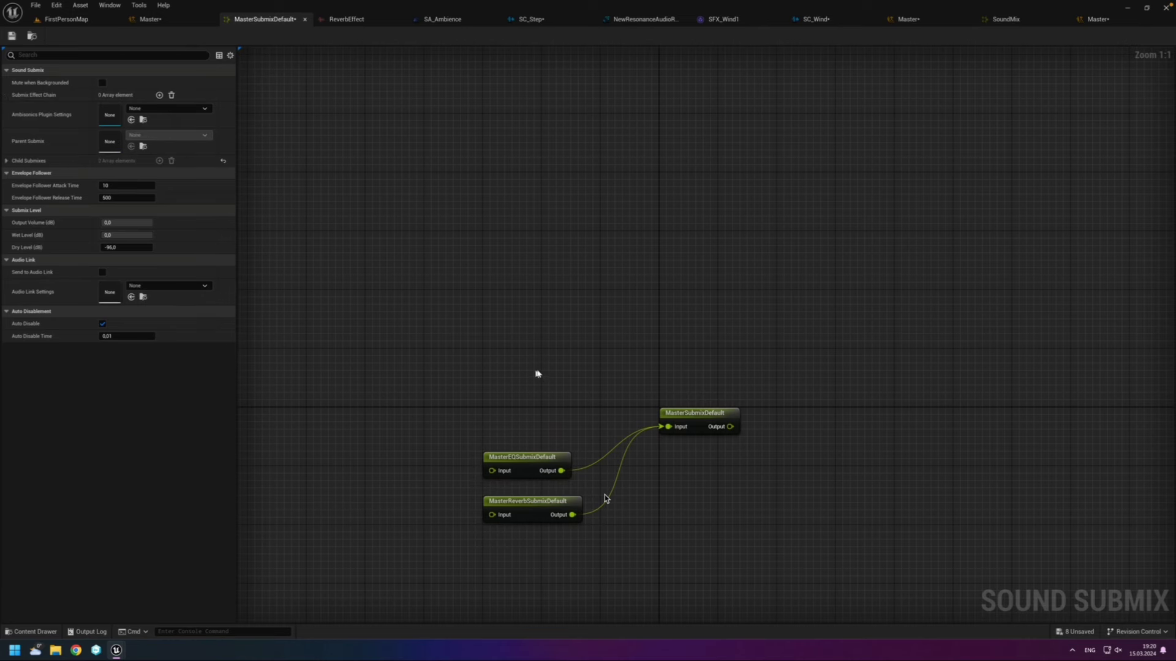
{"action": "left_click", "coordinate": [703, 420]}
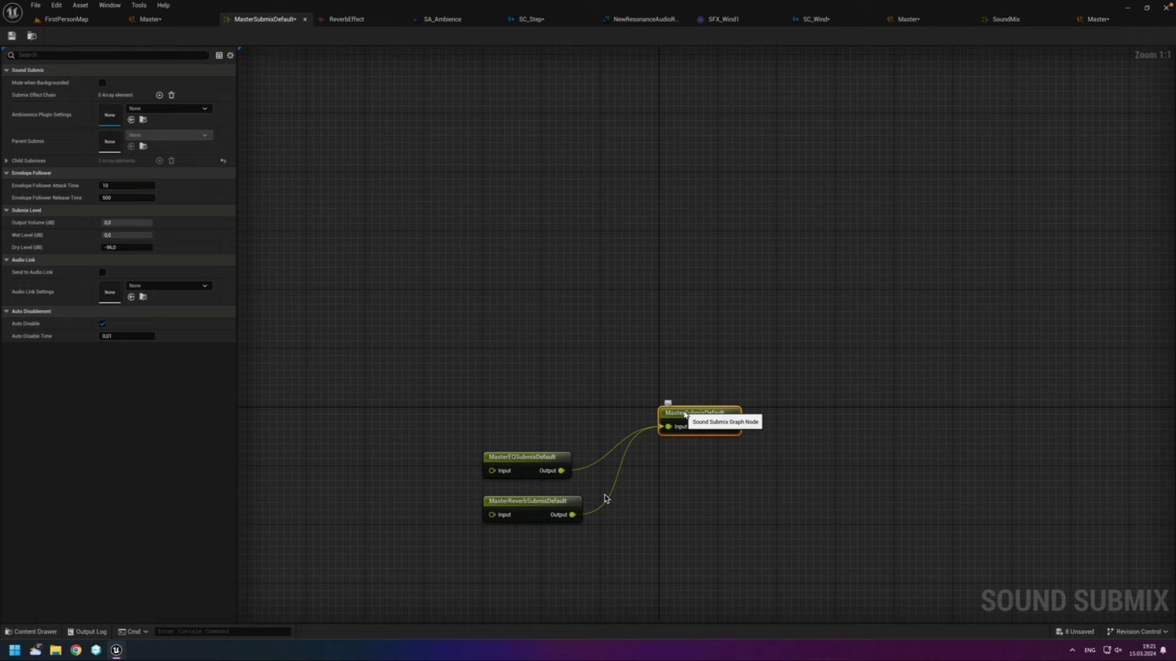
Step: Move the MasterEQSubmixDefault node back up near the graph top, clear of the reverb node
{"action": "left_click_drag", "start_coordinate": [480, 277], "coordinate": [531, 576]}
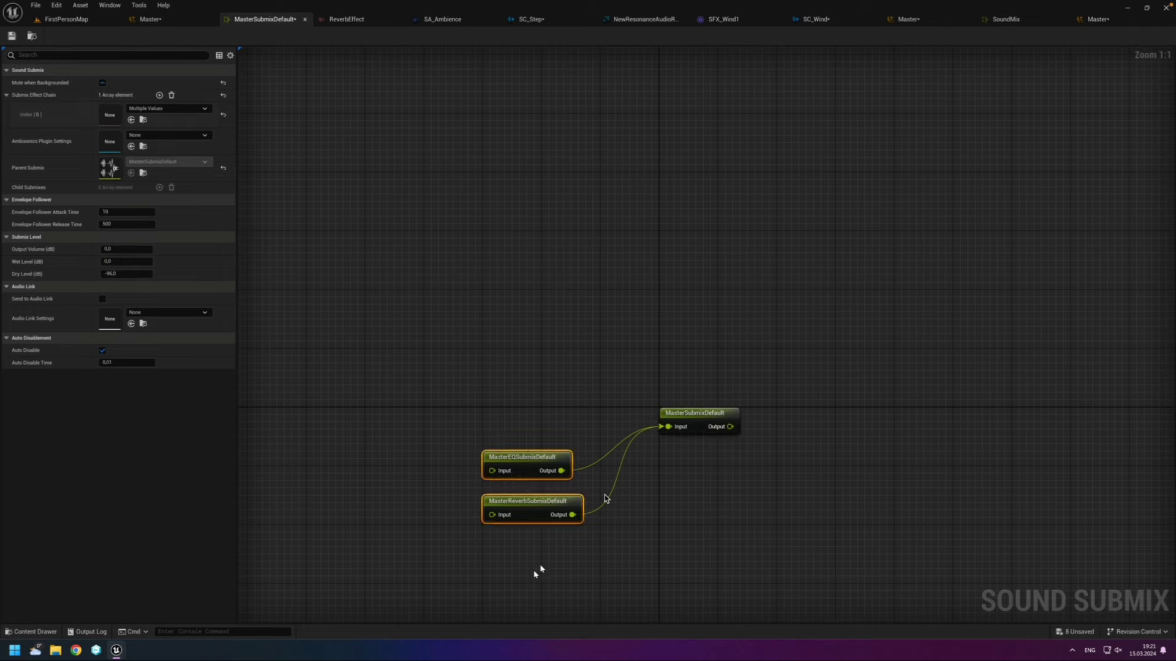
{"action": "left_click", "coordinate": [538, 570]}
{"action": "left_click", "coordinate": [542, 467]}
{"action": "left_click", "coordinate": [537, 503]}
{"action": "left_click", "coordinate": [536, 467]}
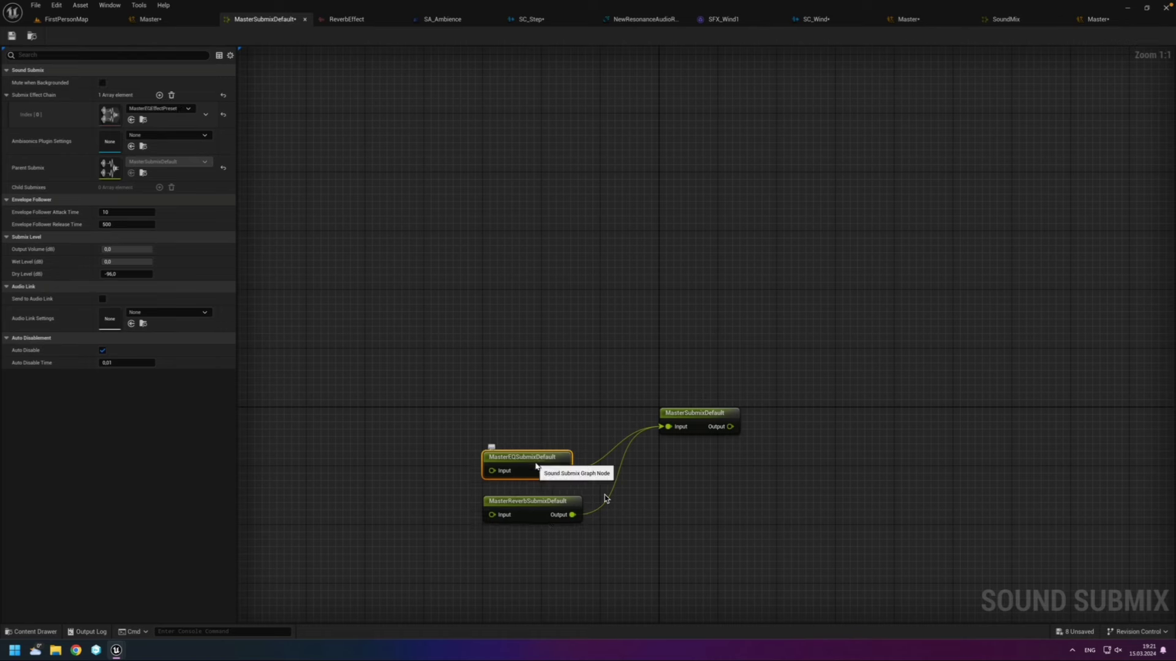
{"action": "left_click", "coordinate": [535, 399]}
{"action": "left_click", "coordinate": [534, 462]}
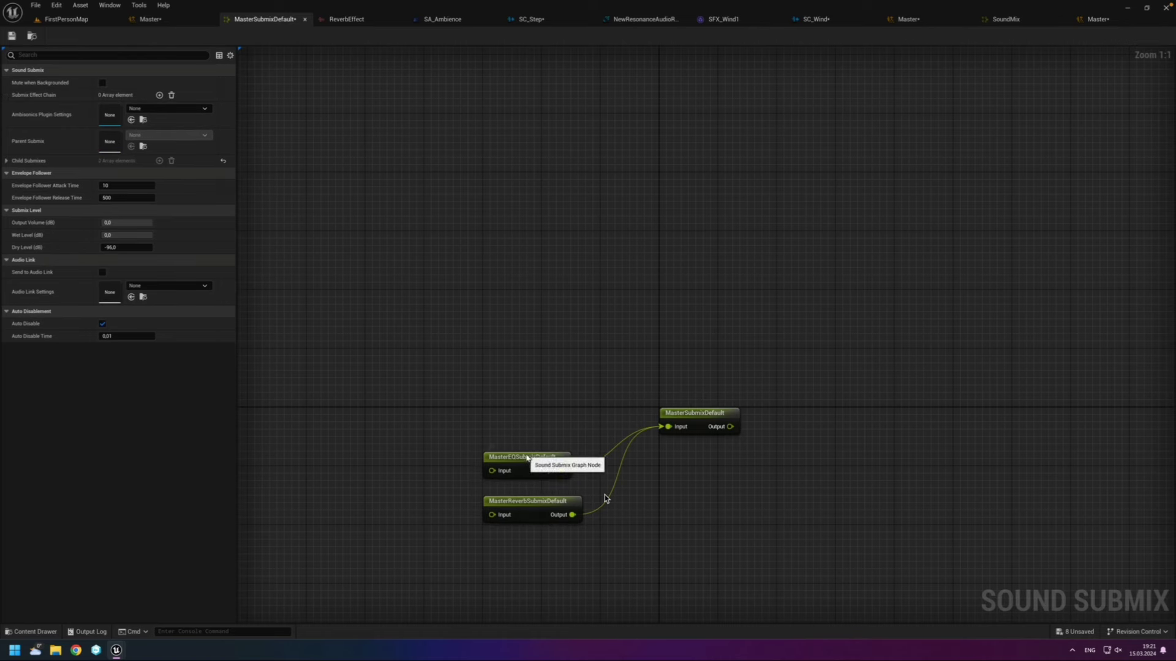
{"action": "left_click_drag", "start_coordinate": [526, 462], "coordinate": [530, 243]}
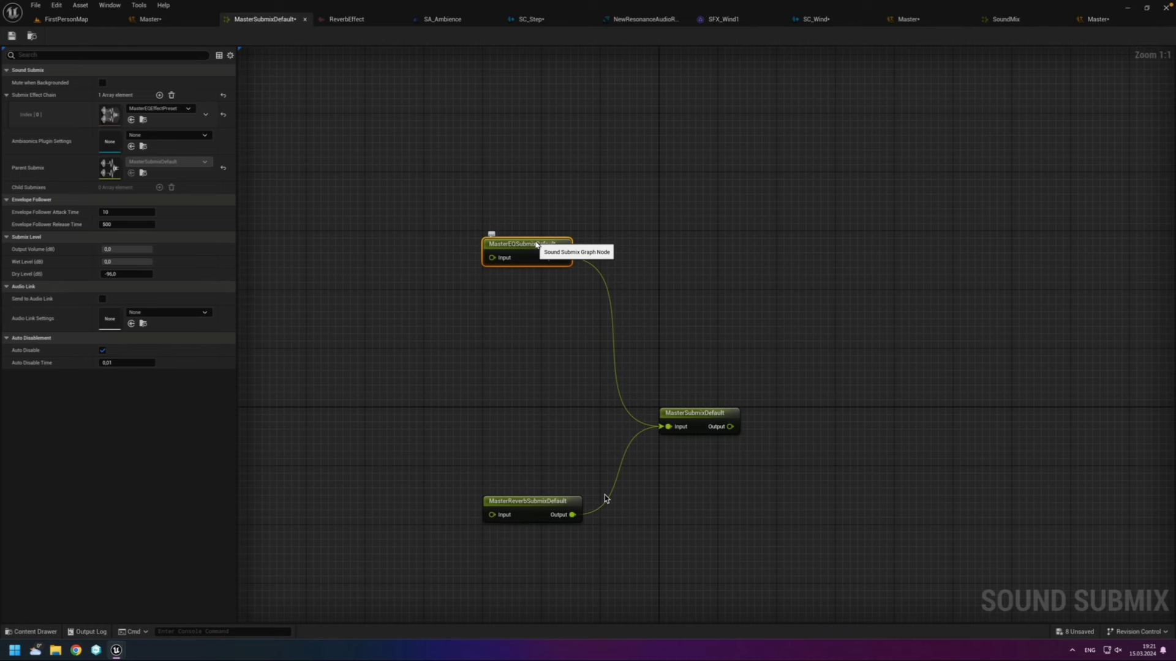
{"action": "left_click", "coordinate": [507, 294]}
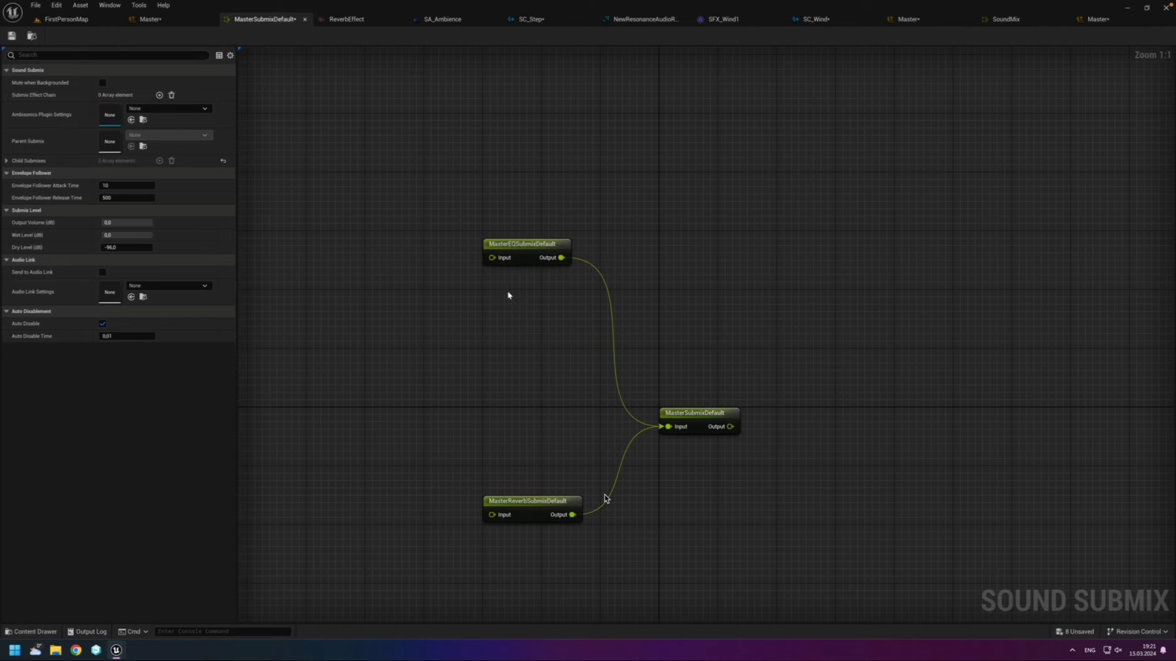
{"action": "left_click", "coordinate": [530, 246]}
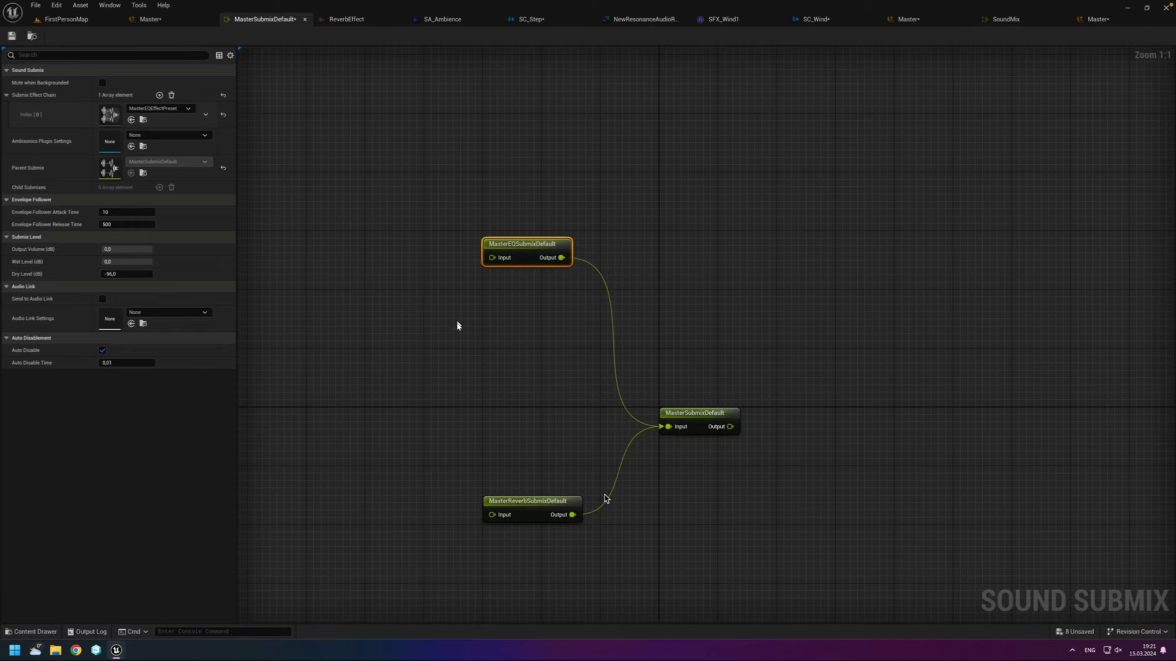
{"action": "right_click_drag", "start_coordinate": [605, 498], "coordinate": [566, 406]}
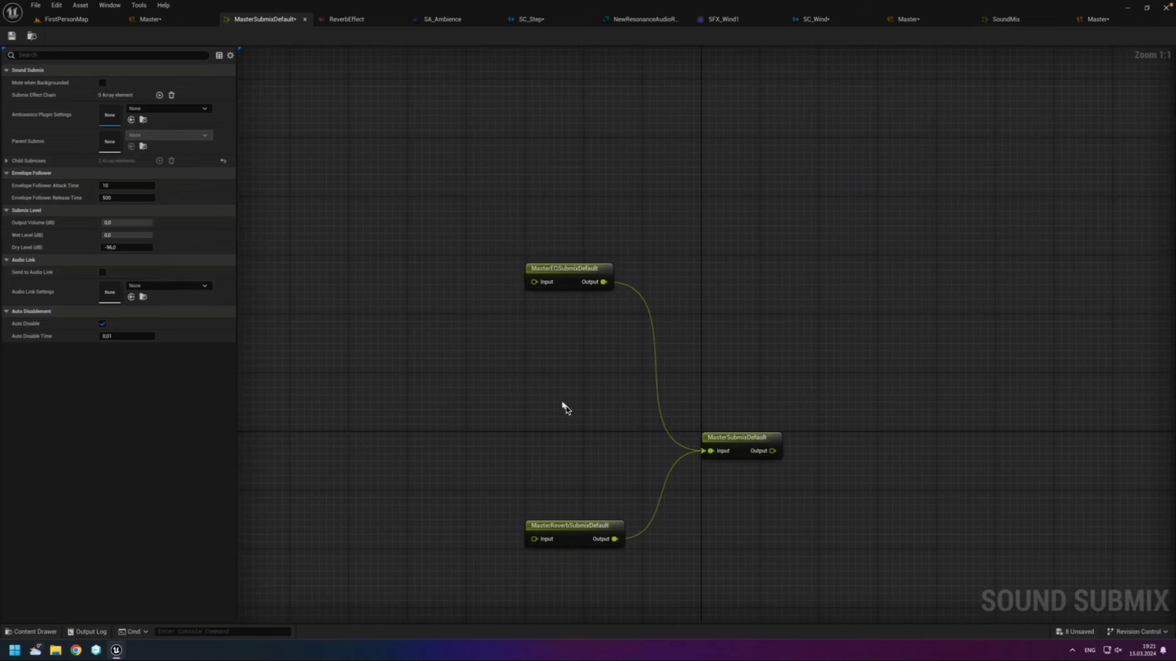
Step: Select the MasterEQSubmixDefault node and browse to its Engine/EngineSounds/Submixes folder
{"action": "left_click", "coordinate": [577, 278]}
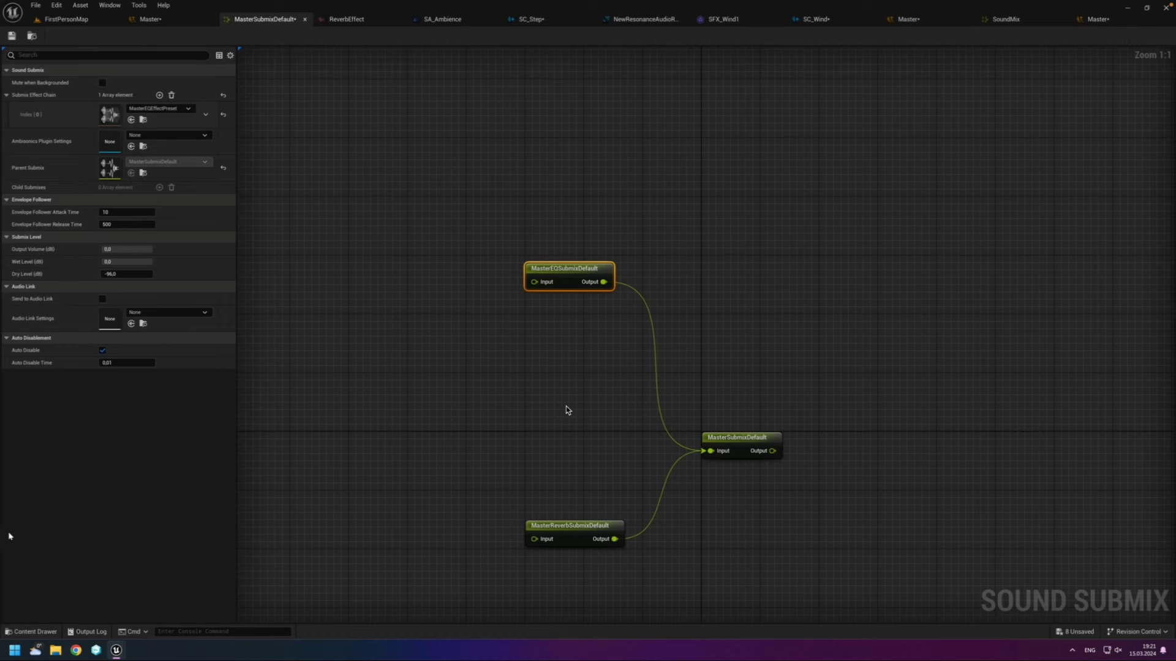
{"action": "left_click", "coordinate": [30, 631]}
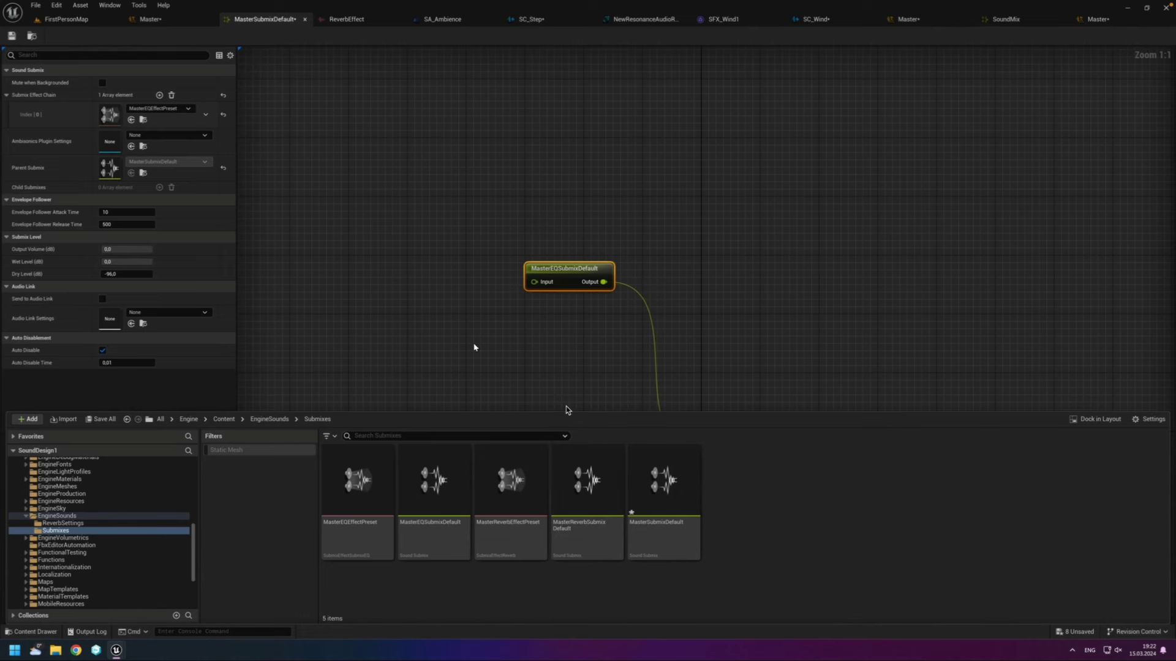
Step: Navigate from Submixes up to All > Content and open the EffectChain asset
{"action": "left_click", "coordinate": [581, 337]}
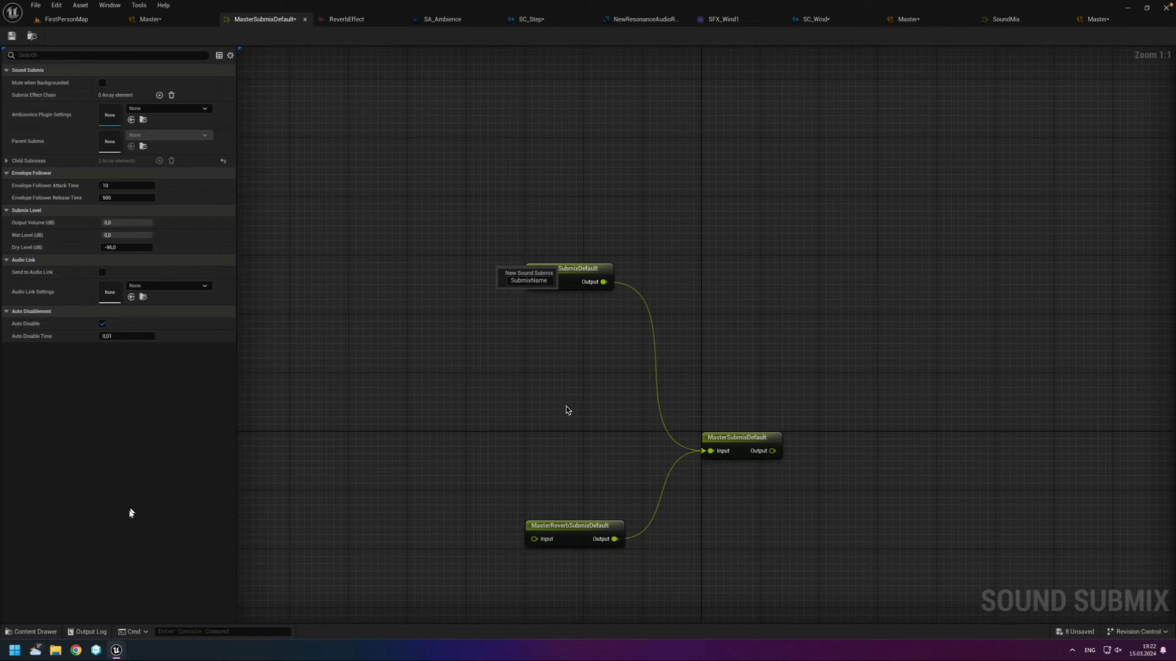
{"action": "left_click", "coordinate": [34, 631]}
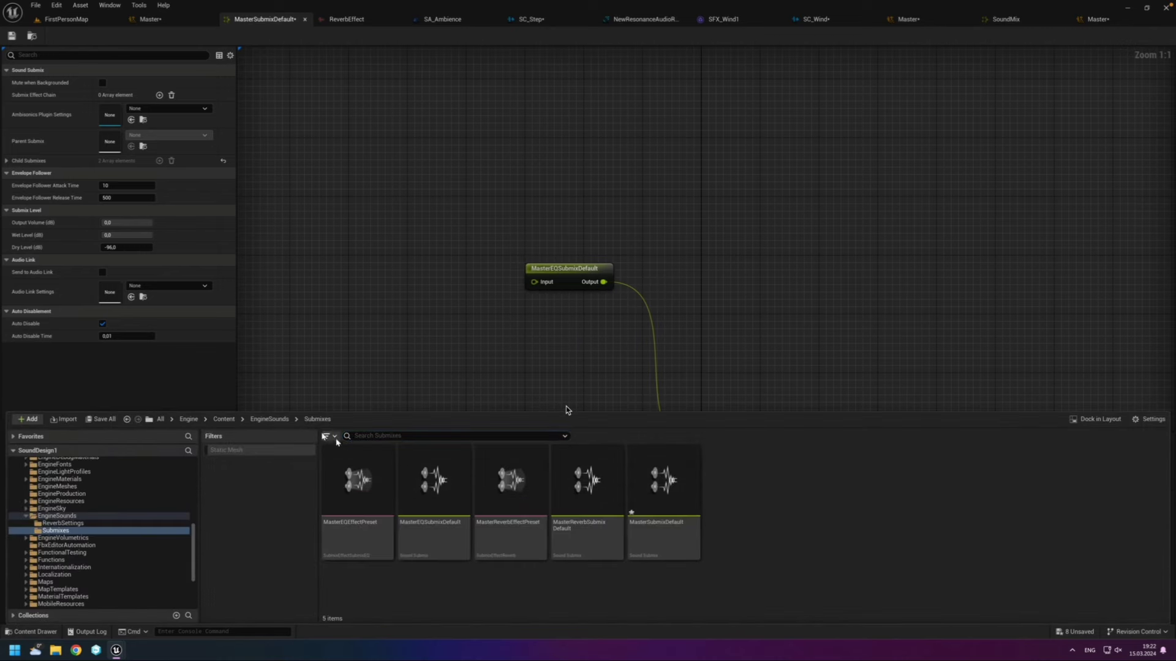
{"action": "left_click", "coordinate": [269, 419]}
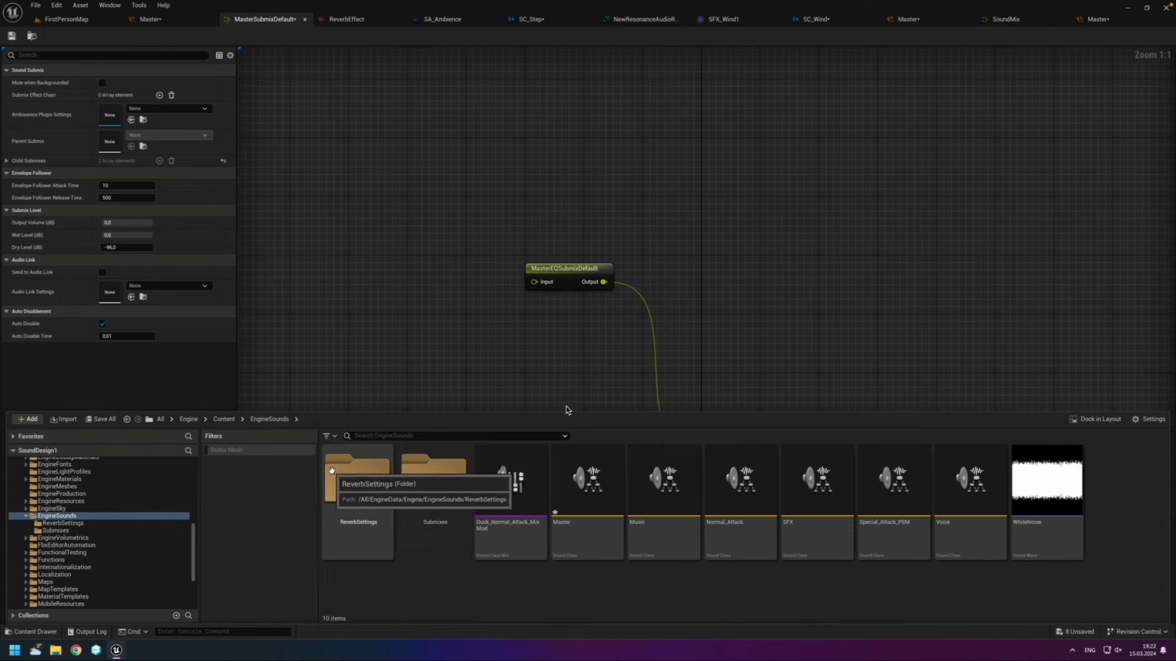
{"action": "left_click", "coordinate": [188, 419]}
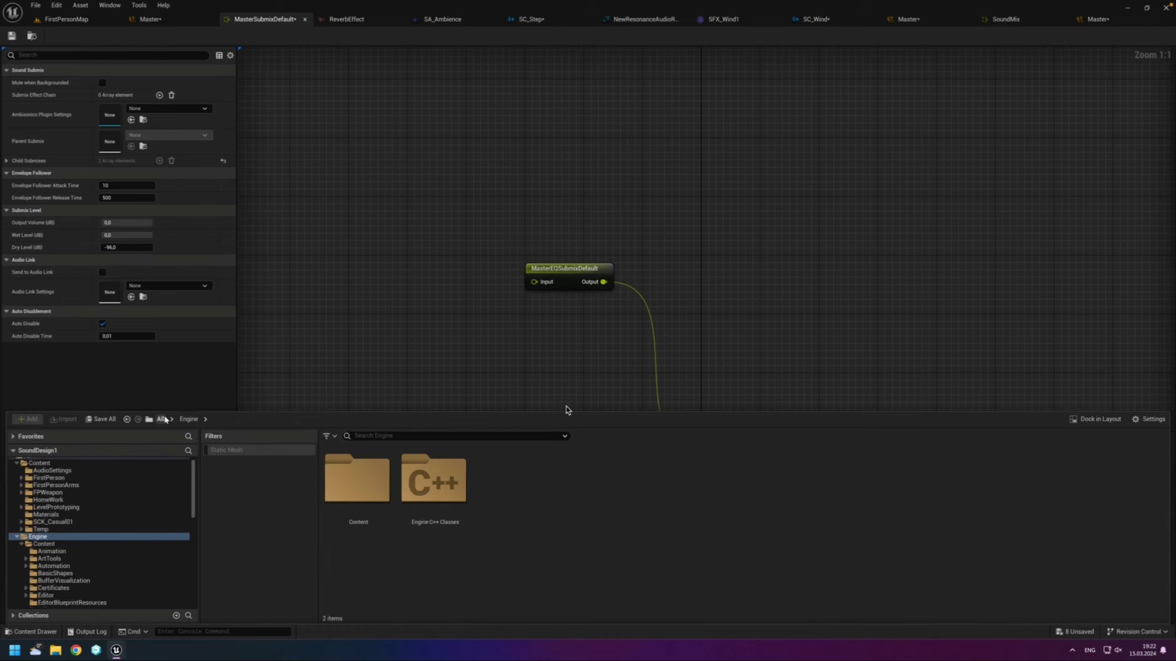
{"action": "left_click", "coordinate": [160, 419]}
{"action": "double_click", "coordinate": [358, 478]}
{"action": "scroll", "coordinate": [664, 532], "scroll_direction": "down", "scroll_amount": 1}
{"action": "scroll", "coordinate": [664, 532], "scroll_direction": "down", "scroll_amount": 1}
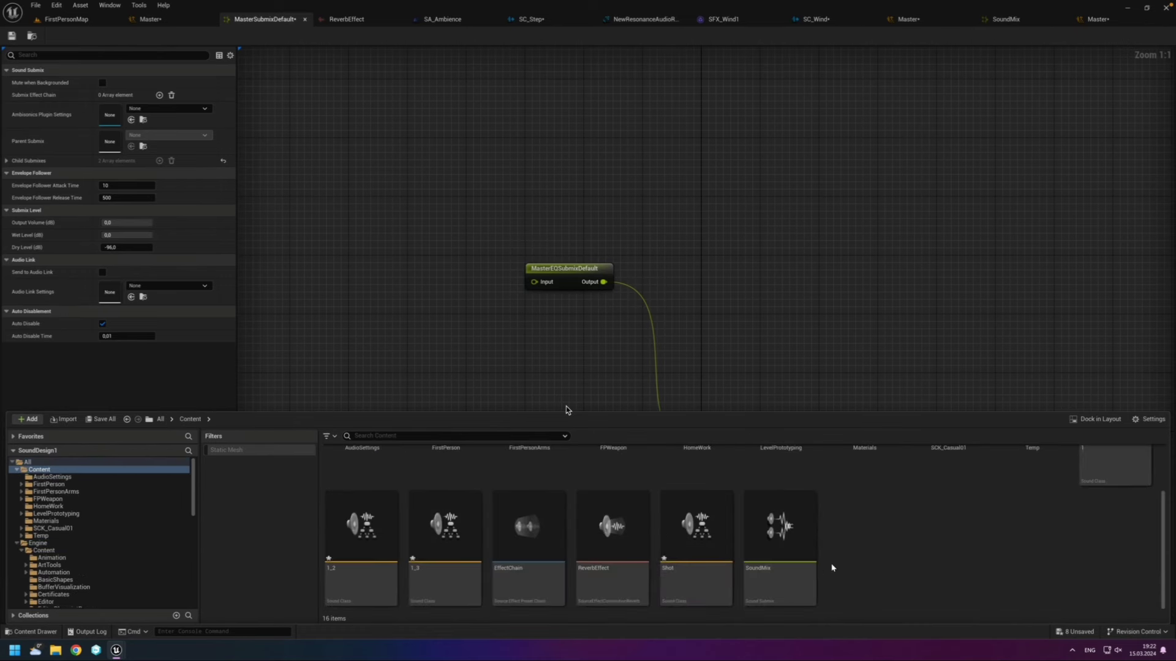
{"action": "double_click", "coordinate": [543, 583]}
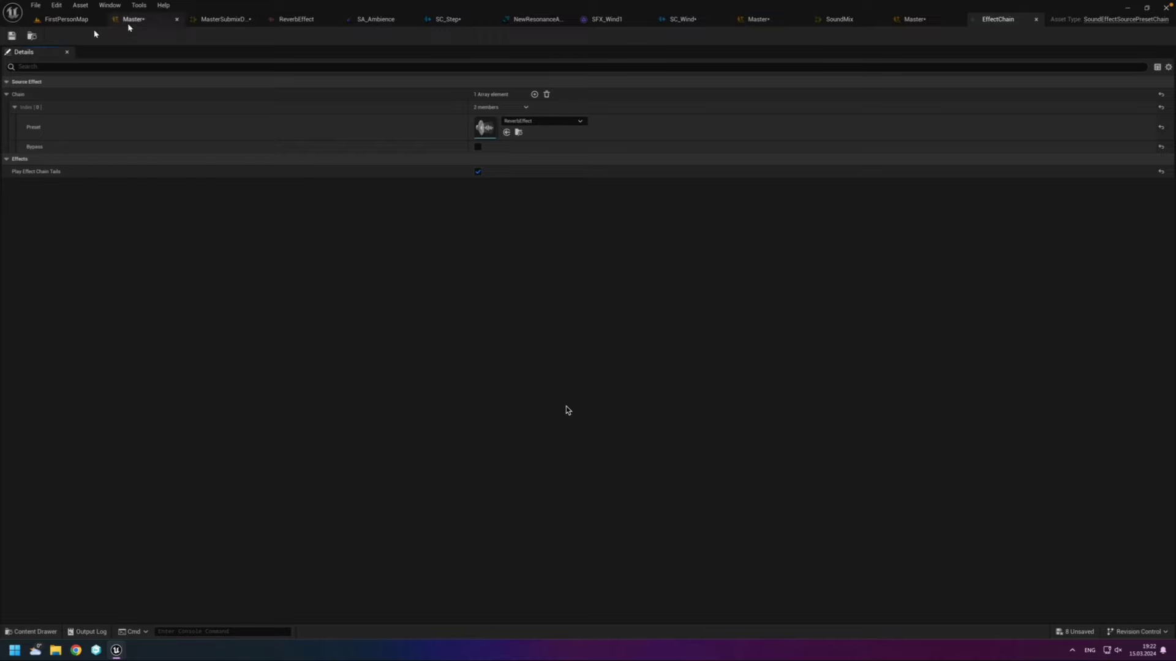
Step: Add a second EffectChain entry and set its preset to ReverbEffect
{"action": "left_click", "coordinate": [518, 132]}
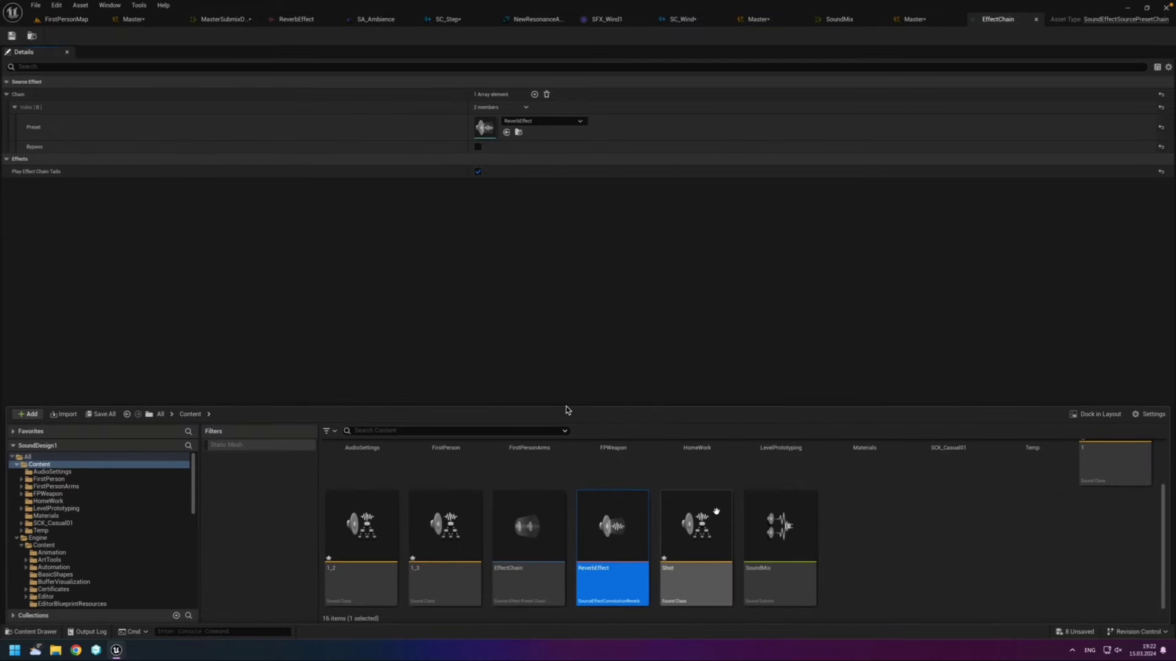
{"action": "left_click", "coordinate": [433, 219]}
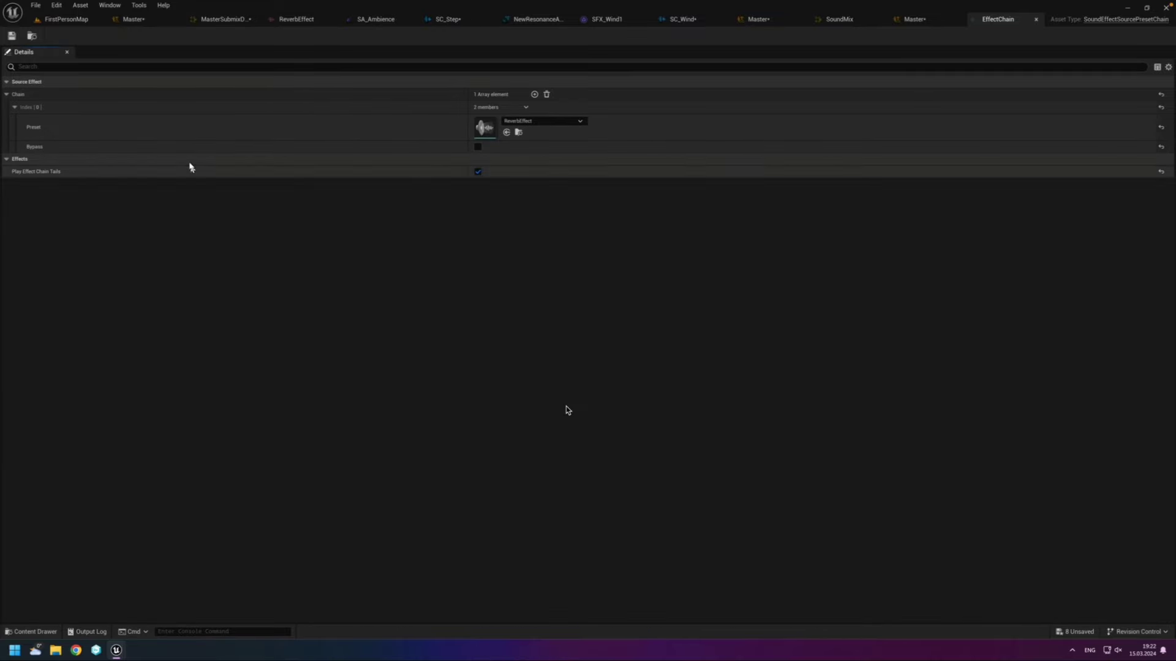
{"action": "left_click", "coordinate": [534, 94]}
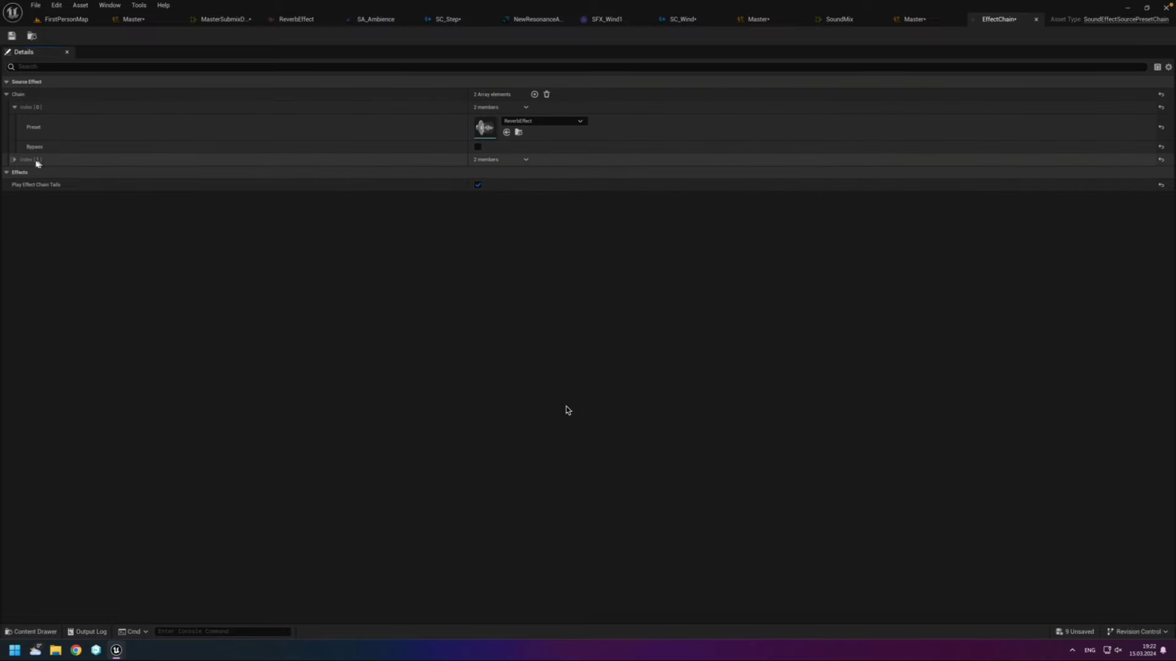
{"action": "left_click", "coordinate": [14, 160]}
{"action": "left_click", "coordinate": [555, 174]}
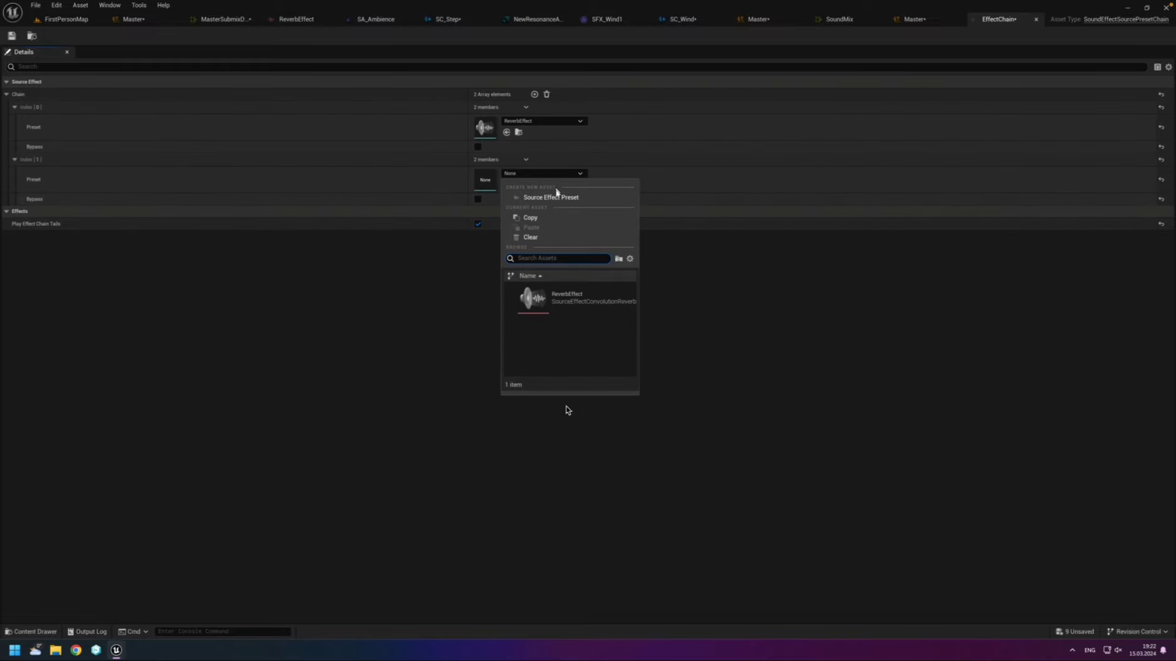
{"action": "left_click", "coordinate": [569, 298]}
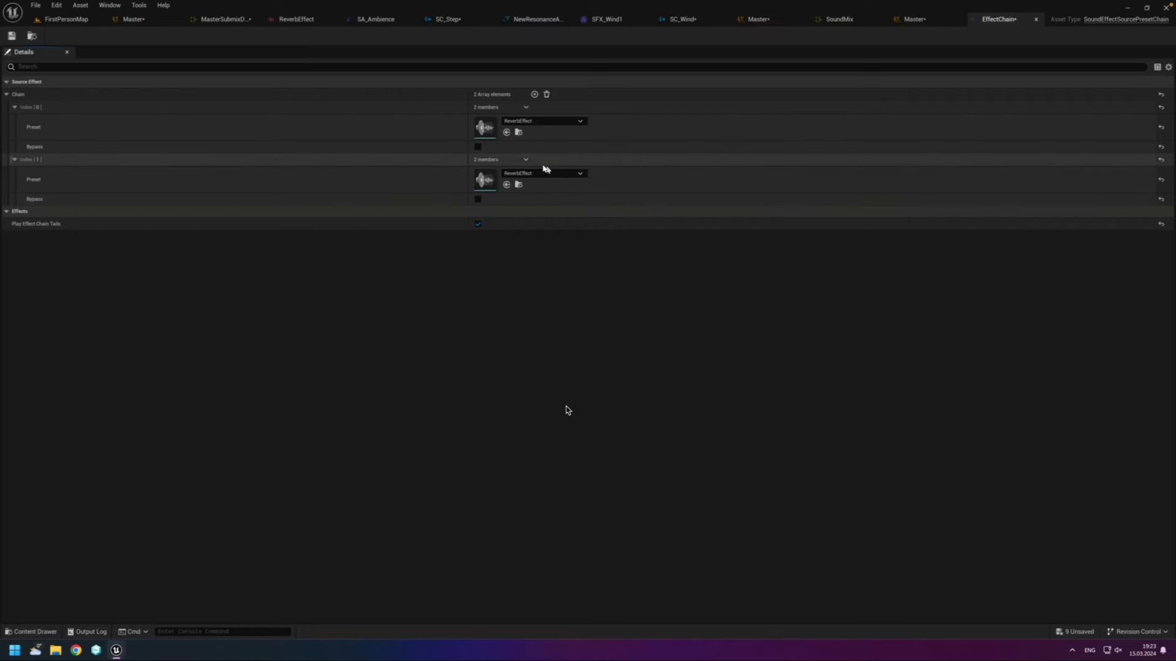
Step: Remove the second chain entry and show the project's Content assets
{"action": "left_click", "coordinate": [526, 159]}
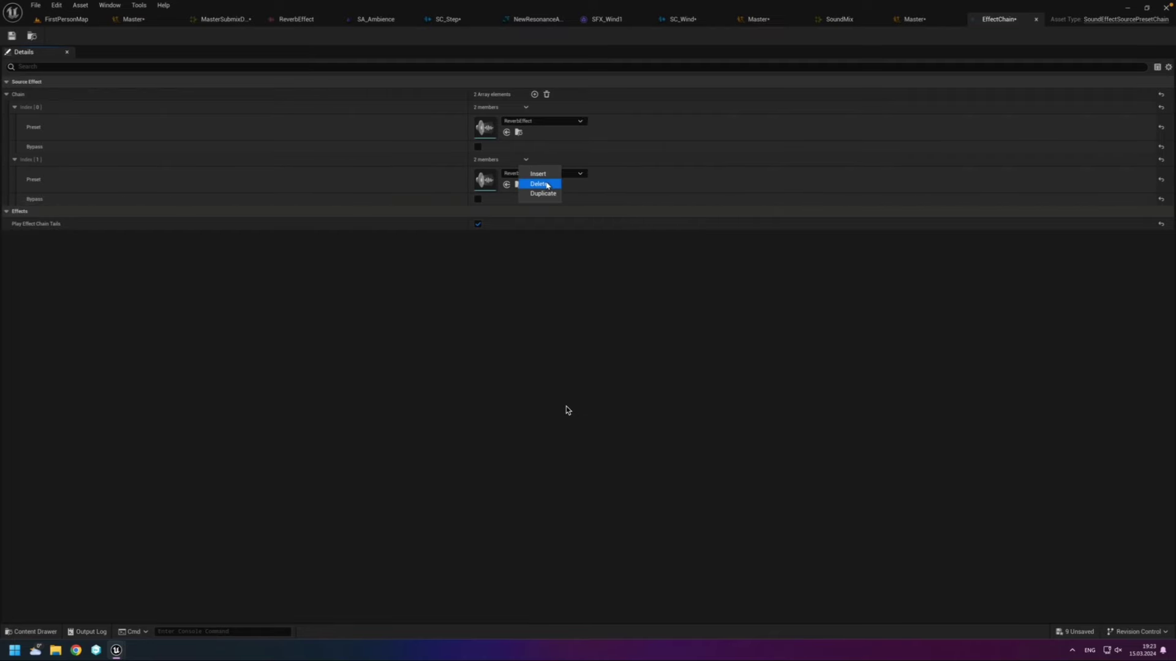
{"action": "left_click", "coordinate": [547, 185]}
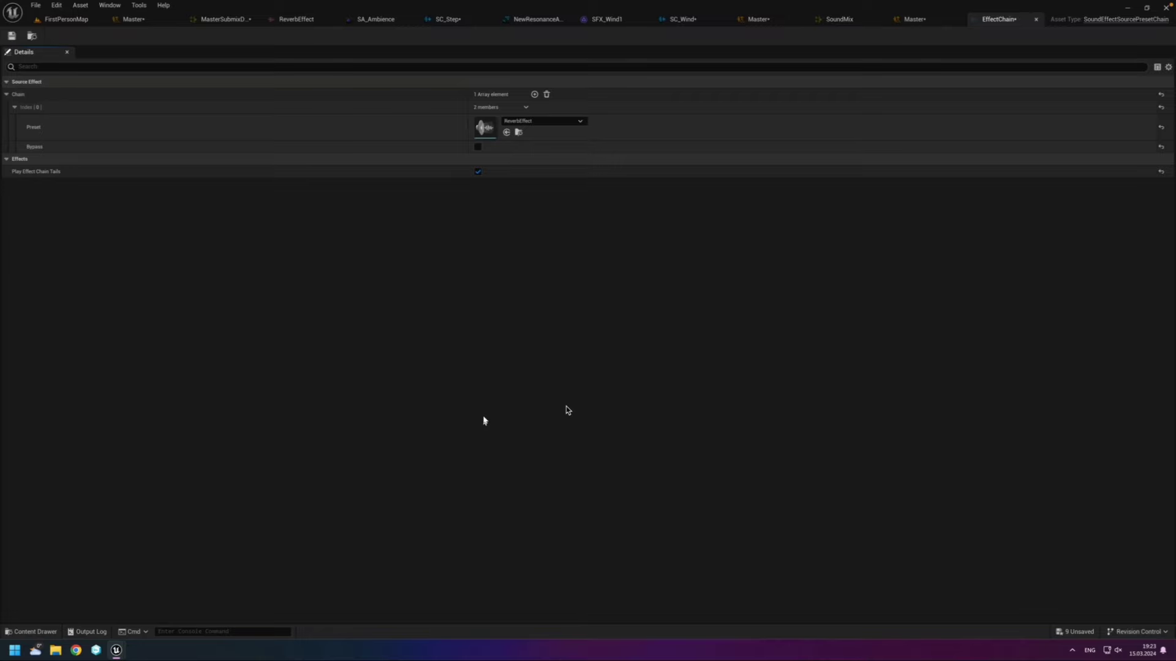
{"action": "left_click", "coordinate": [30, 632]}
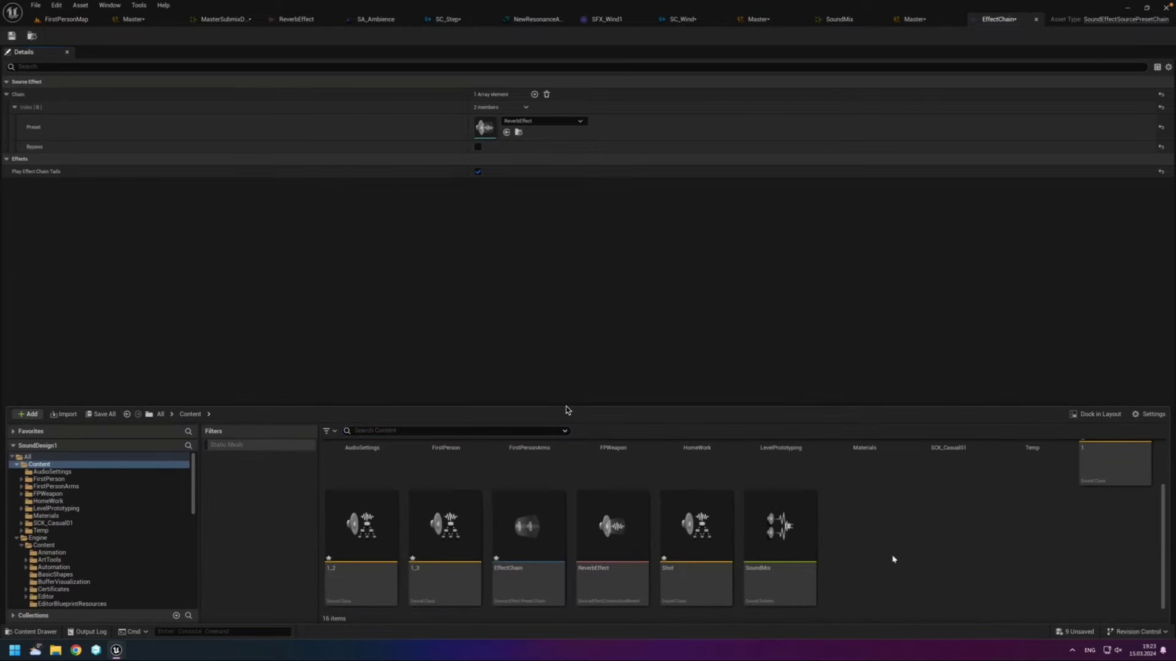
Step: Create a Source Effect Preset of class SourceEffectEQPreset, keeping the name NewSoundEffectSourcePreset
{"action": "right_click", "coordinate": [857, 539]}
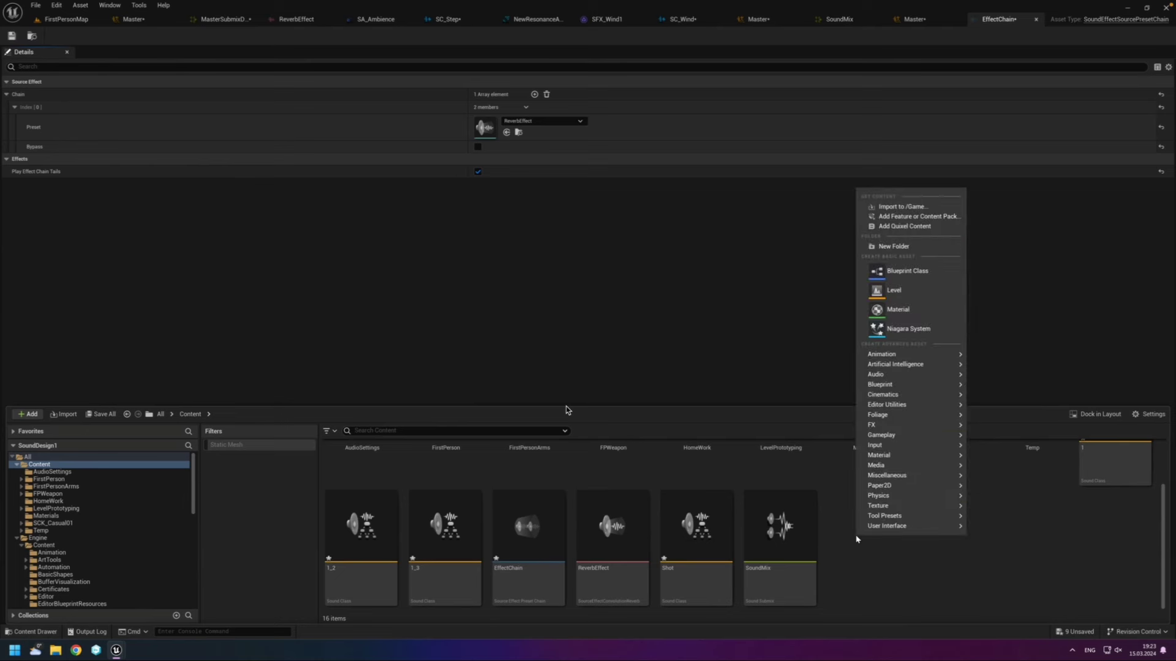
{"action": "type", "text": "e"}
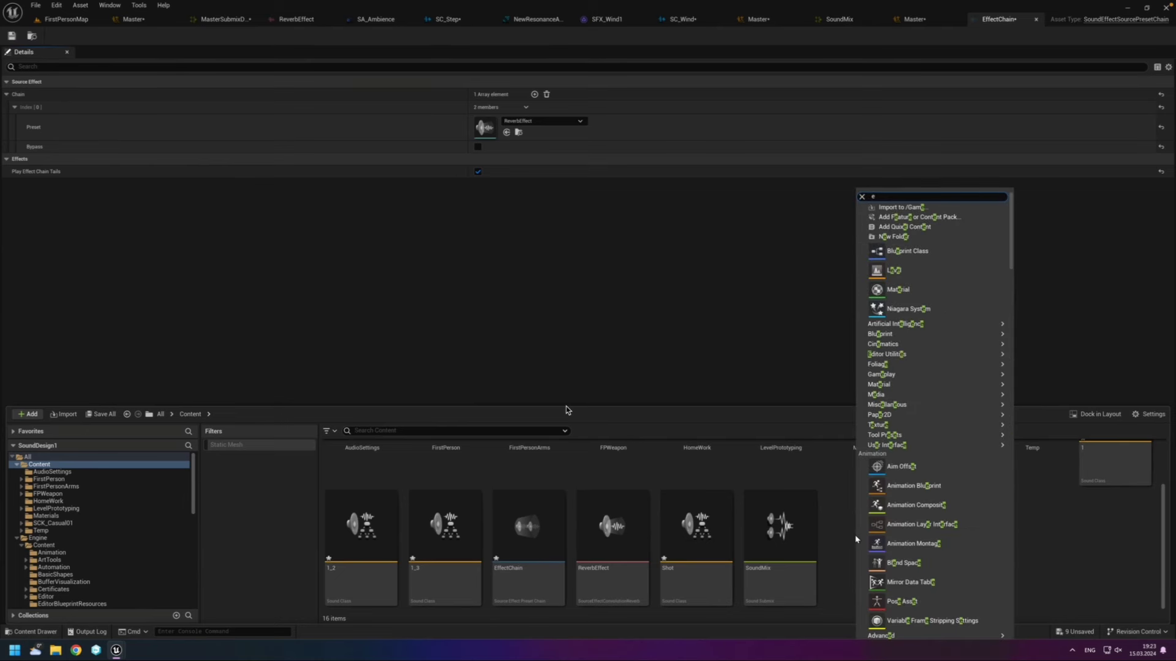
{"action": "type", "text": "ffect"}
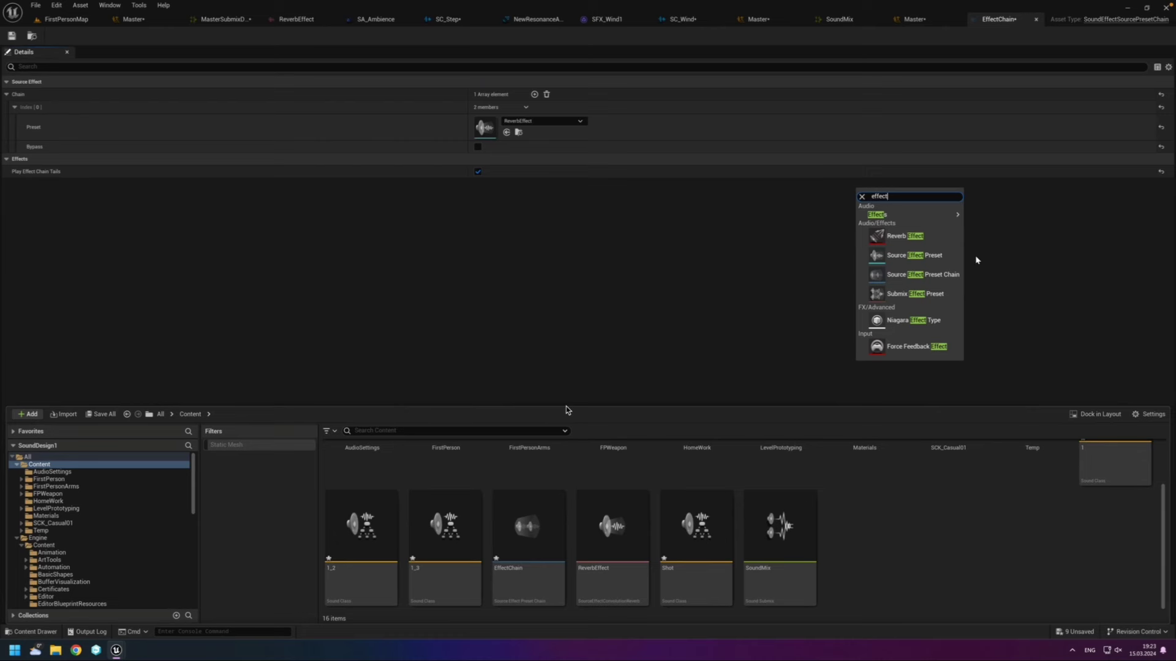
{"action": "left_click", "coordinate": [905, 257]}
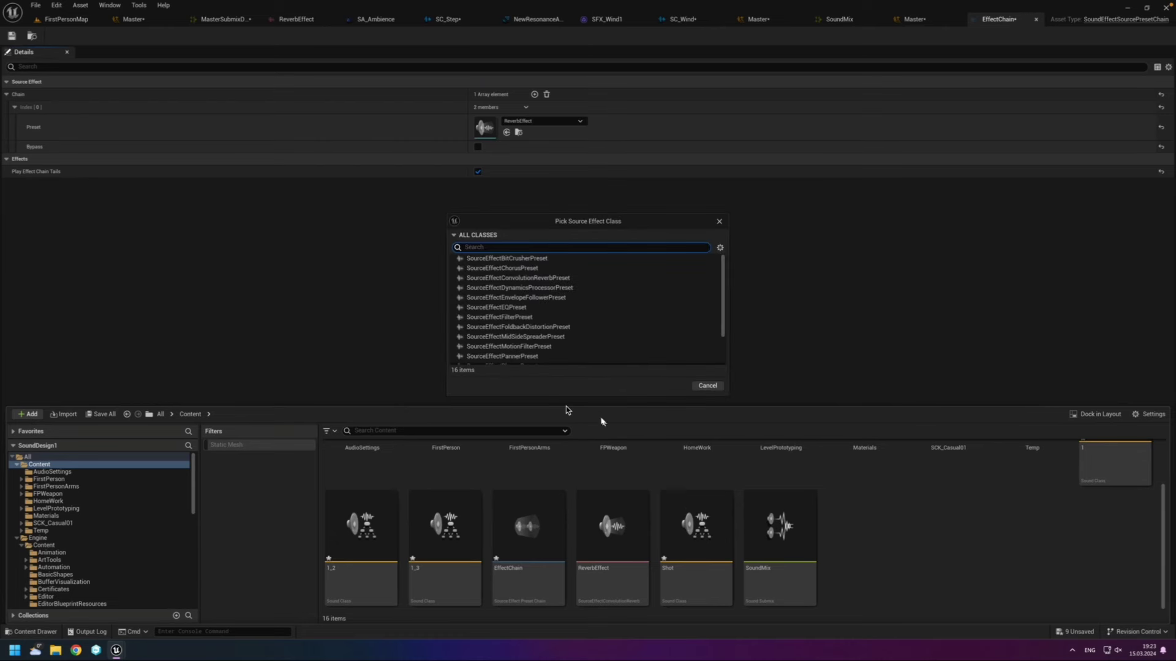
{"action": "left_click_drag", "start_coordinate": [612, 222], "coordinate": [604, 100]}
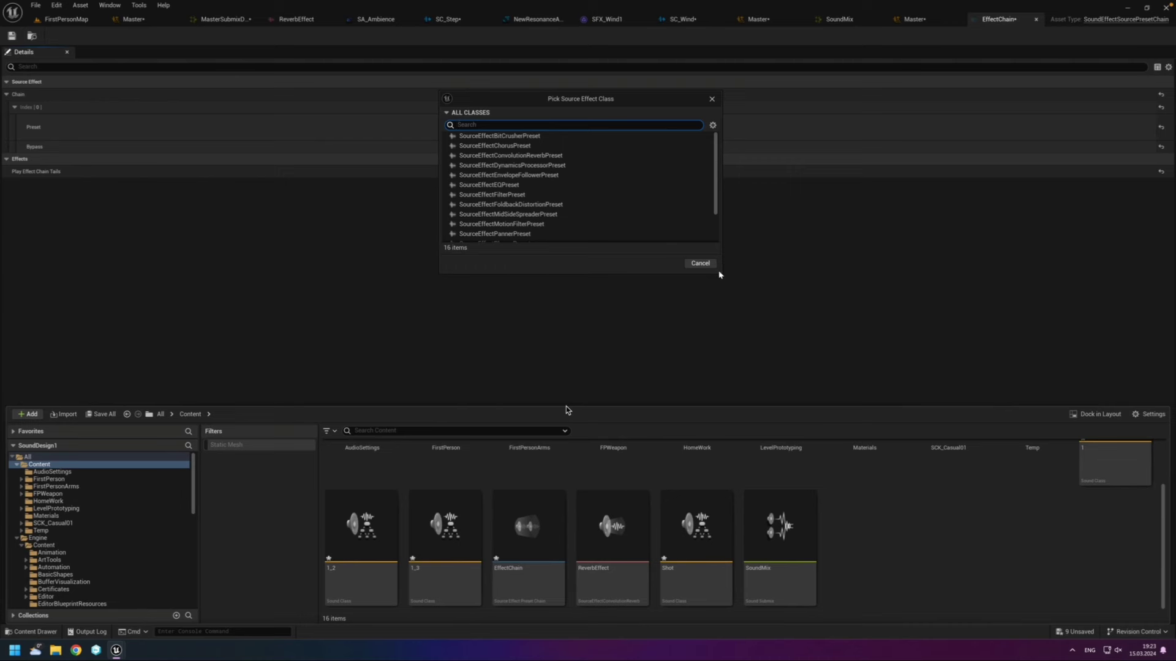
{"action": "mouse_move", "coordinate": [717, 211]}
{"action": "left_mouse_down"}
{"action": "mouse_move", "coordinate": [718, 256]}
{"action": "mouse_move", "coordinate": [717, 192]}
{"action": "left_mouse_up"}
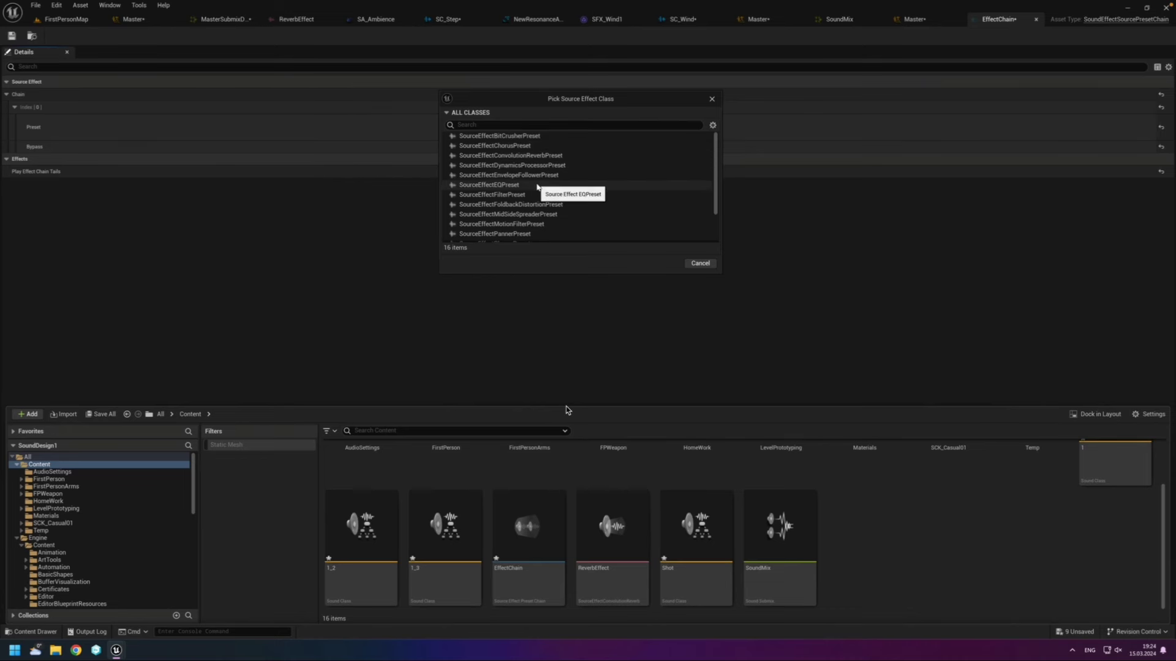
{"action": "scroll", "coordinate": [588, 225], "scroll_direction": "down", "scroll_amount": 2}
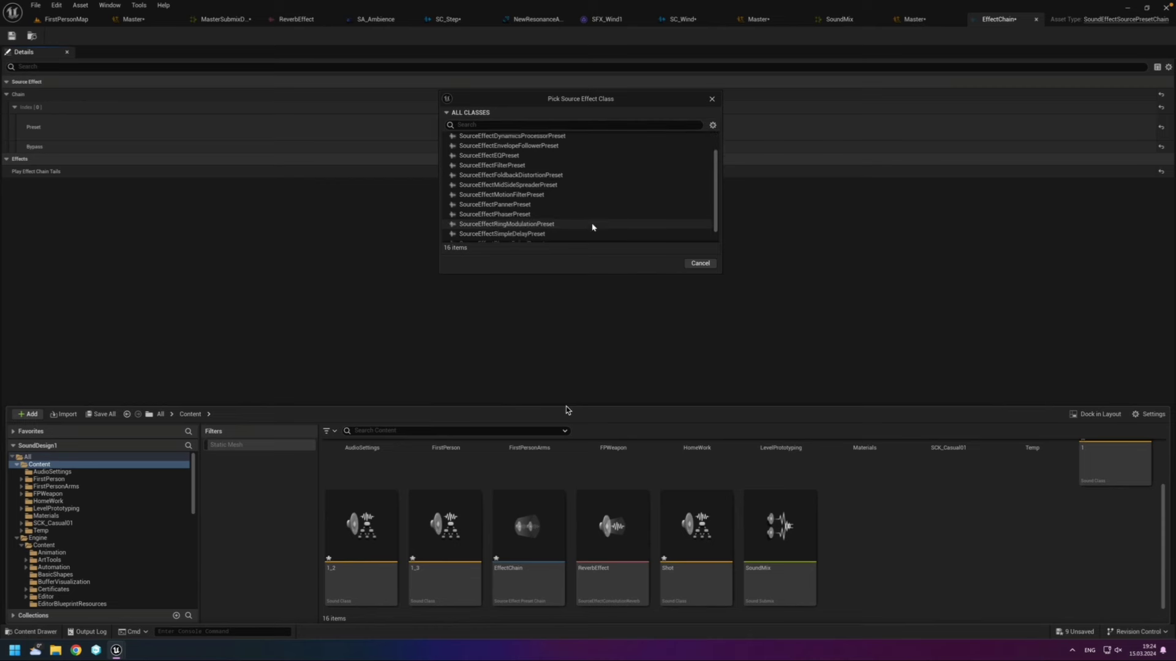
{"action": "scroll", "coordinate": [592, 227], "scroll_direction": "down", "scroll_amount": 1}
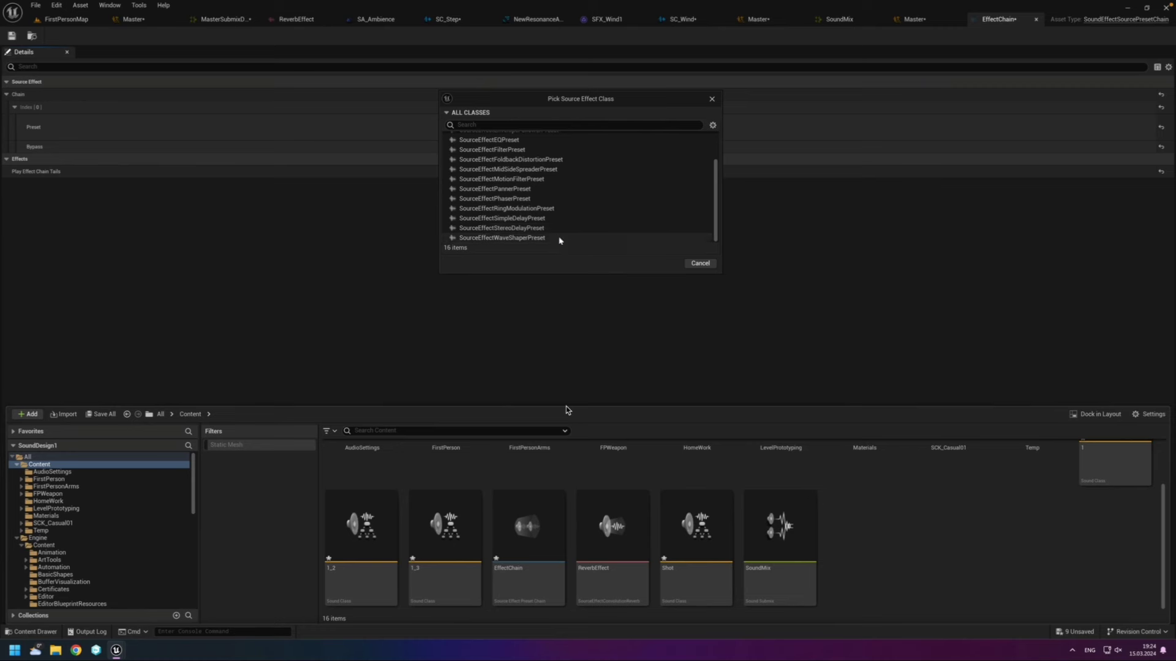
{"action": "scroll", "coordinate": [559, 241], "scroll_direction": "up", "scroll_amount": 2}
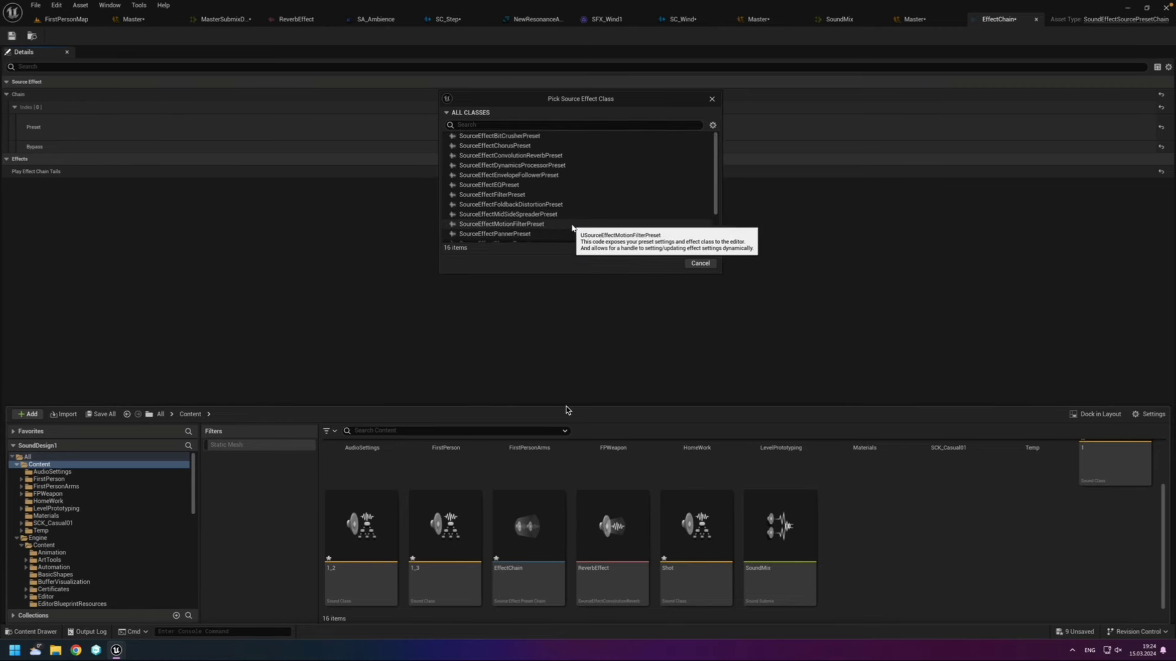
{"action": "left_click", "coordinate": [515, 184]}
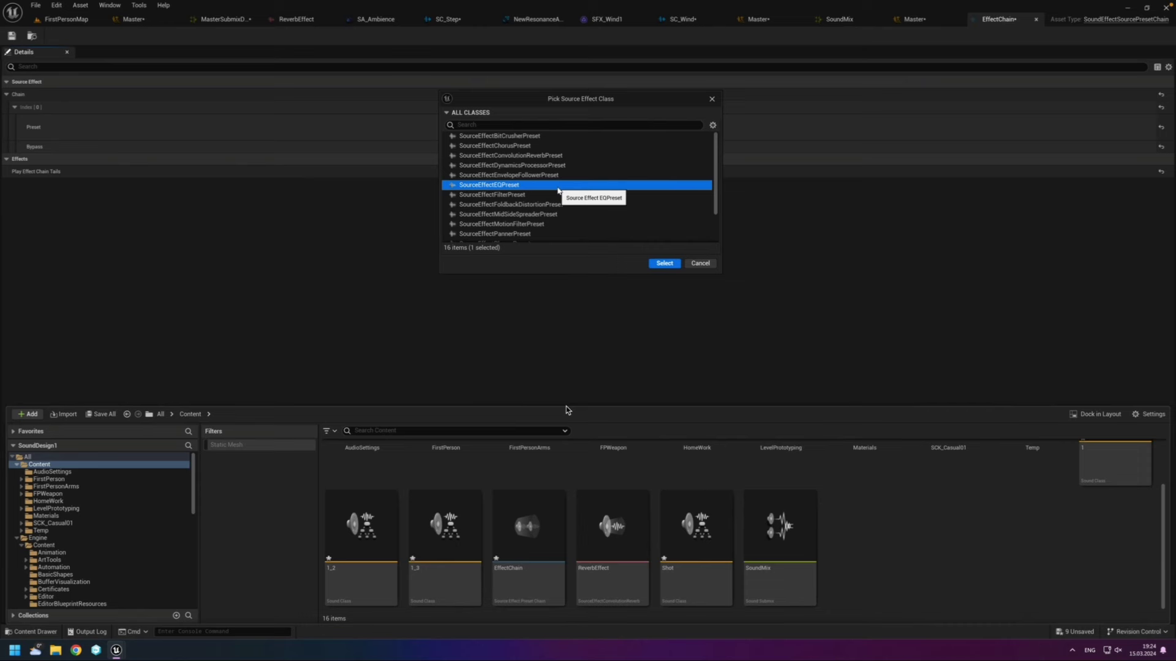
{"action": "left_click", "coordinate": [665, 263]}
{"action": "key", "text": "Return"}
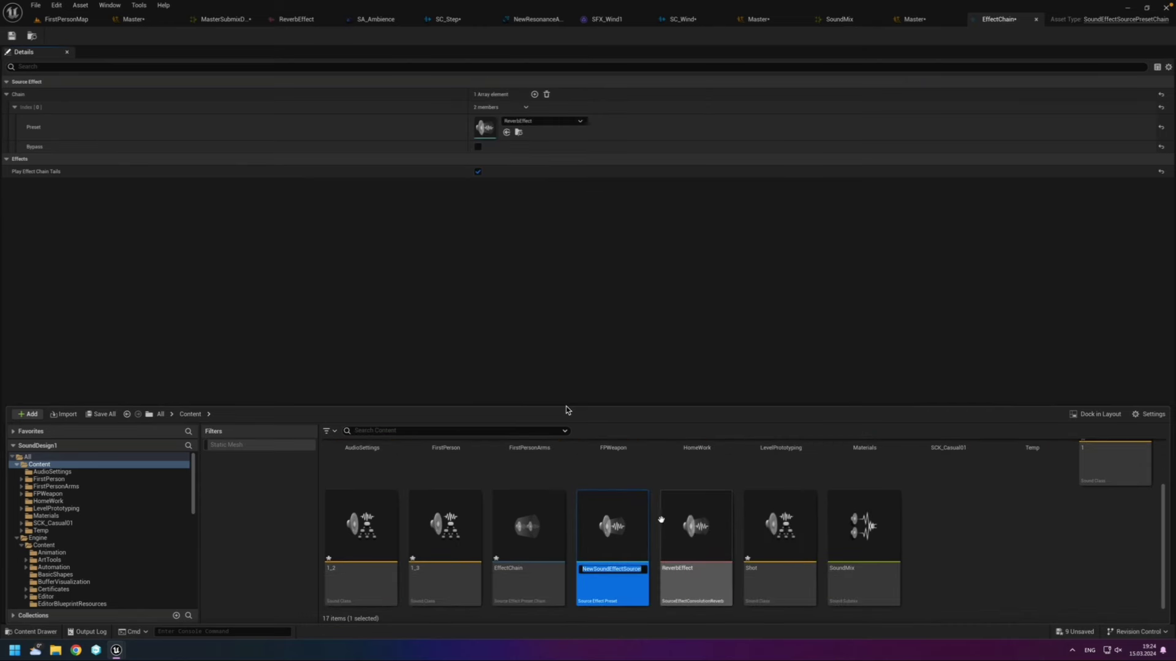
Step: In NewSoundEffectSourcePreset, add one EQBands entry and expand Index [0] to show frequency, bandwidth and gain
{"action": "double_click", "coordinate": [620, 536]}
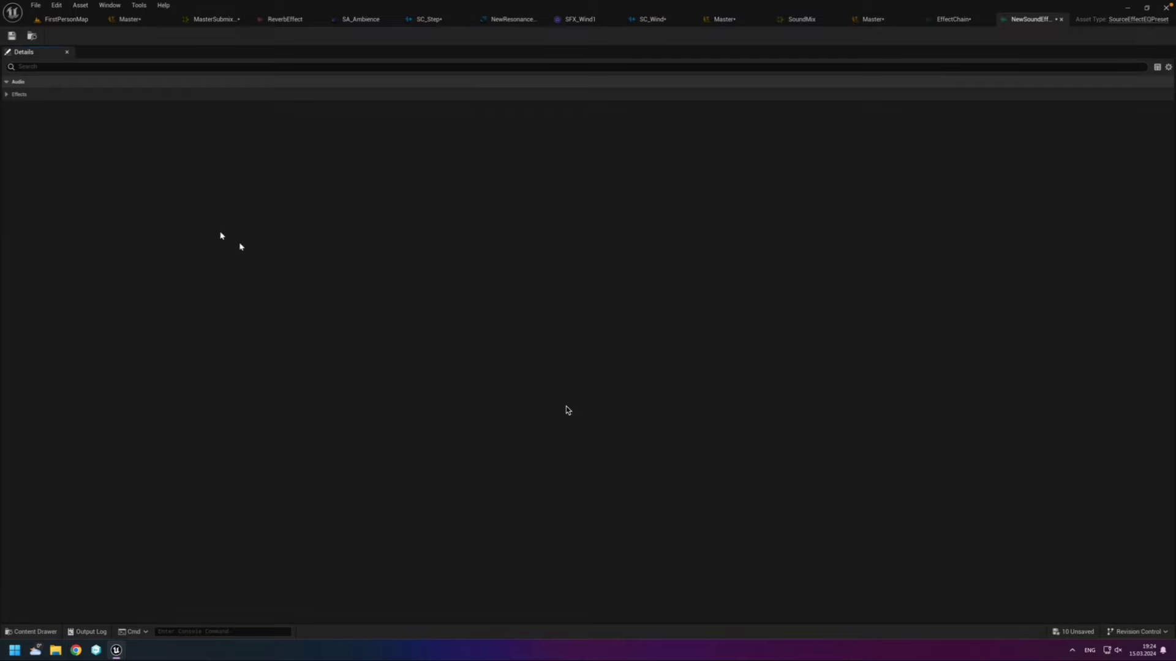
{"action": "left_click", "coordinate": [7, 95]}
{"action": "left_click", "coordinate": [18, 107]}
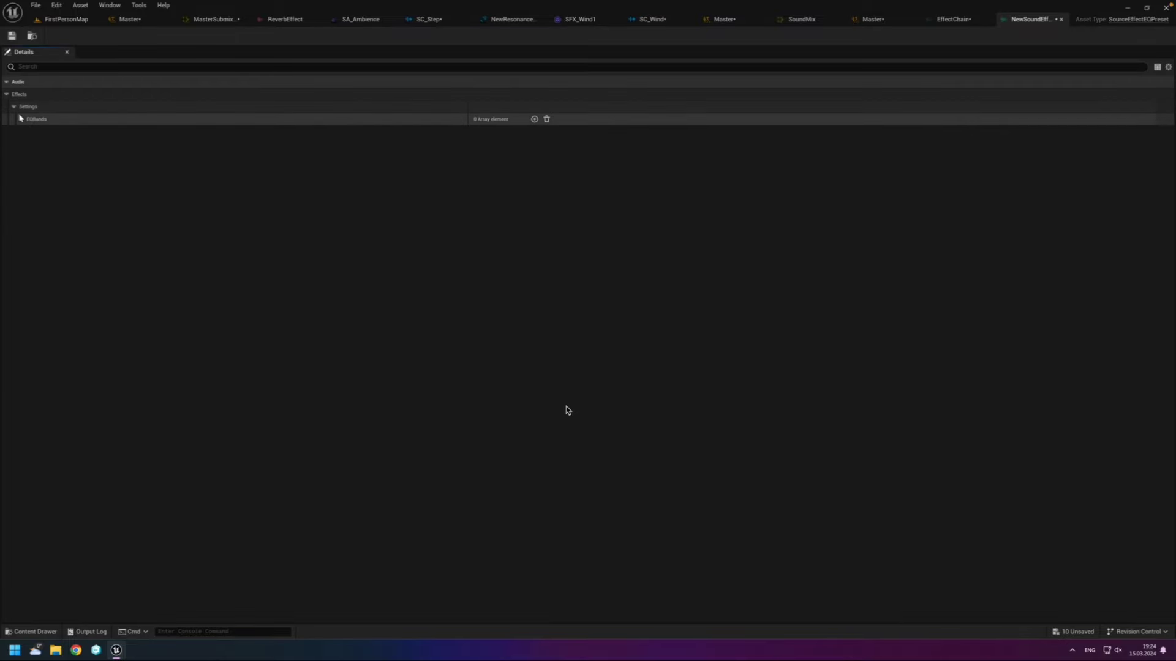
{"action": "left_click", "coordinate": [534, 119]}
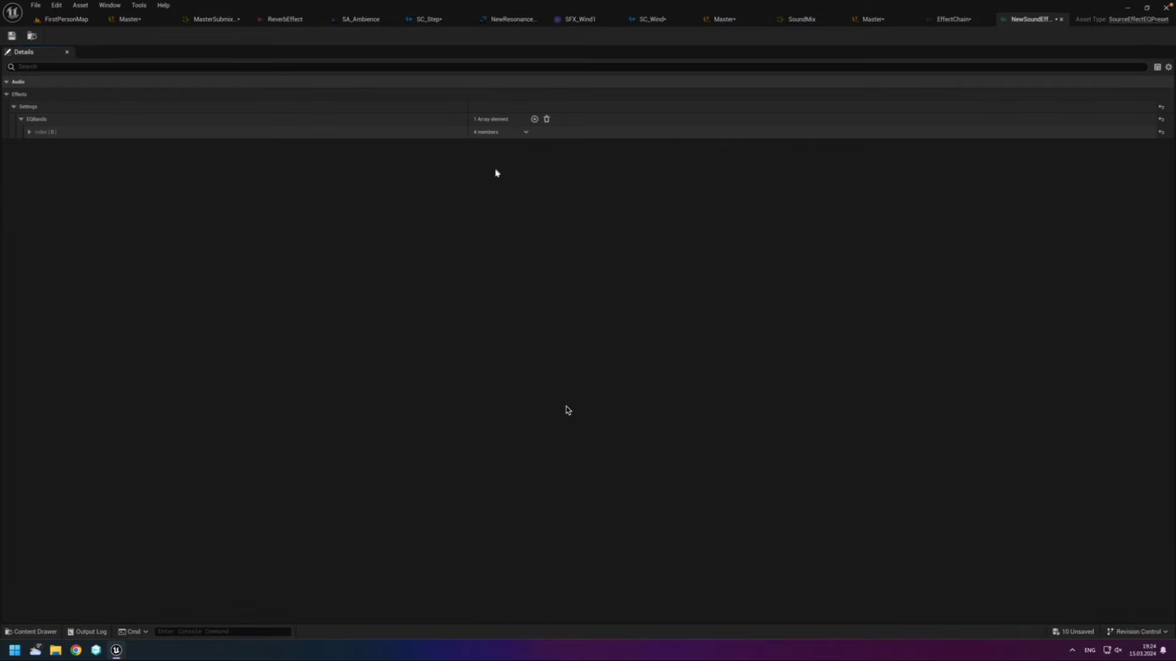
{"action": "left_click", "coordinate": [29, 132]}
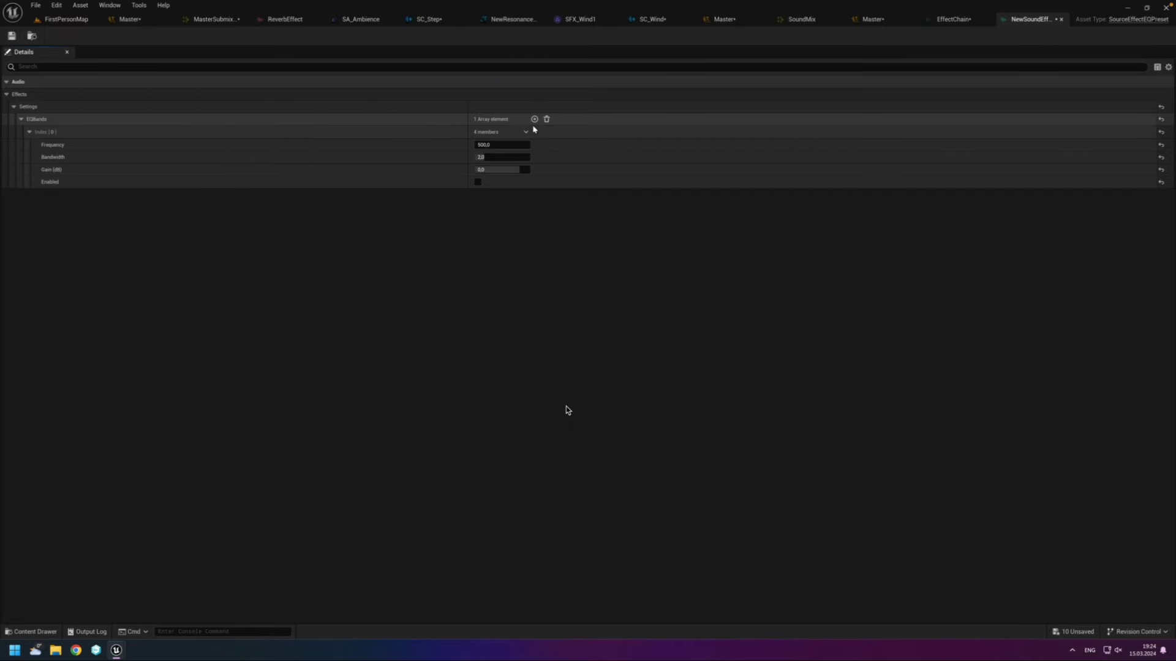
{"action": "left_click", "coordinate": [46, 633]}
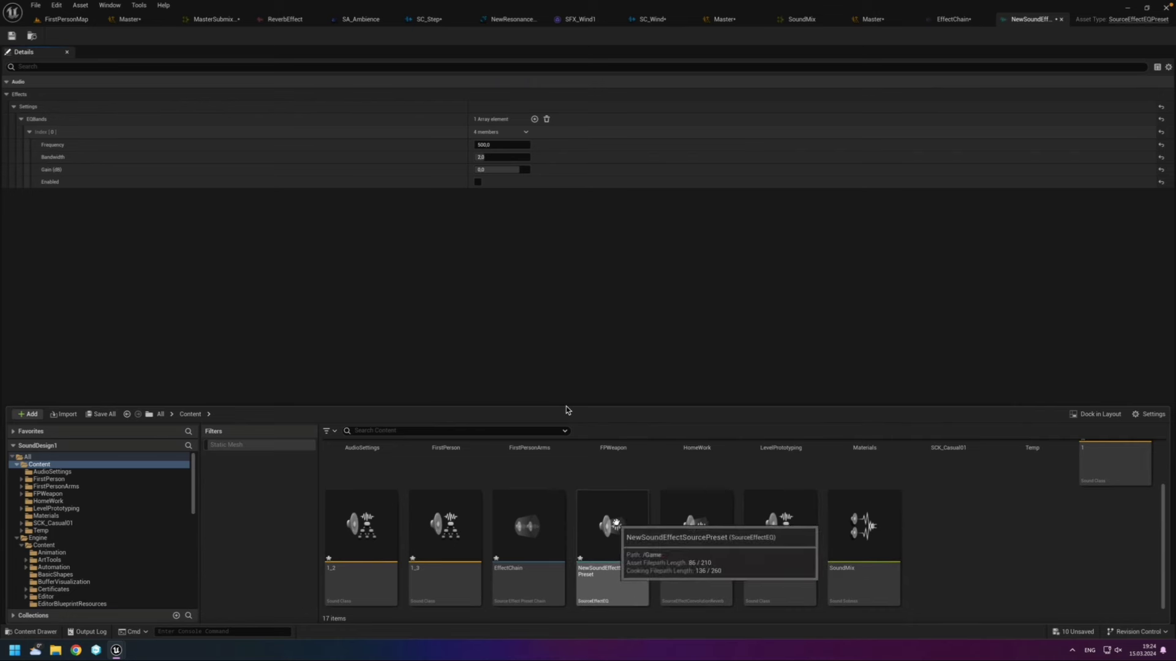
{"action": "scroll", "coordinate": [619, 524], "scroll_direction": "up", "scroll_amount": 1}
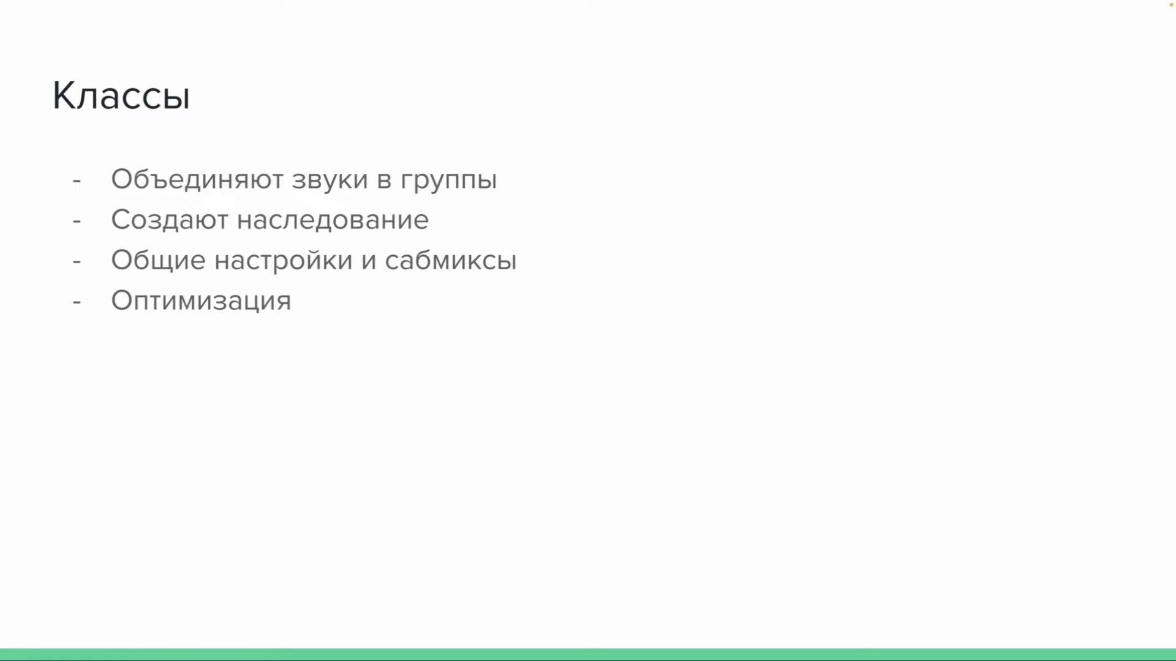
Step: Advance one slide to Сабмиксы, covering audio buses, recording and analysis, and effects
{"action": "key", "text": "Right"}
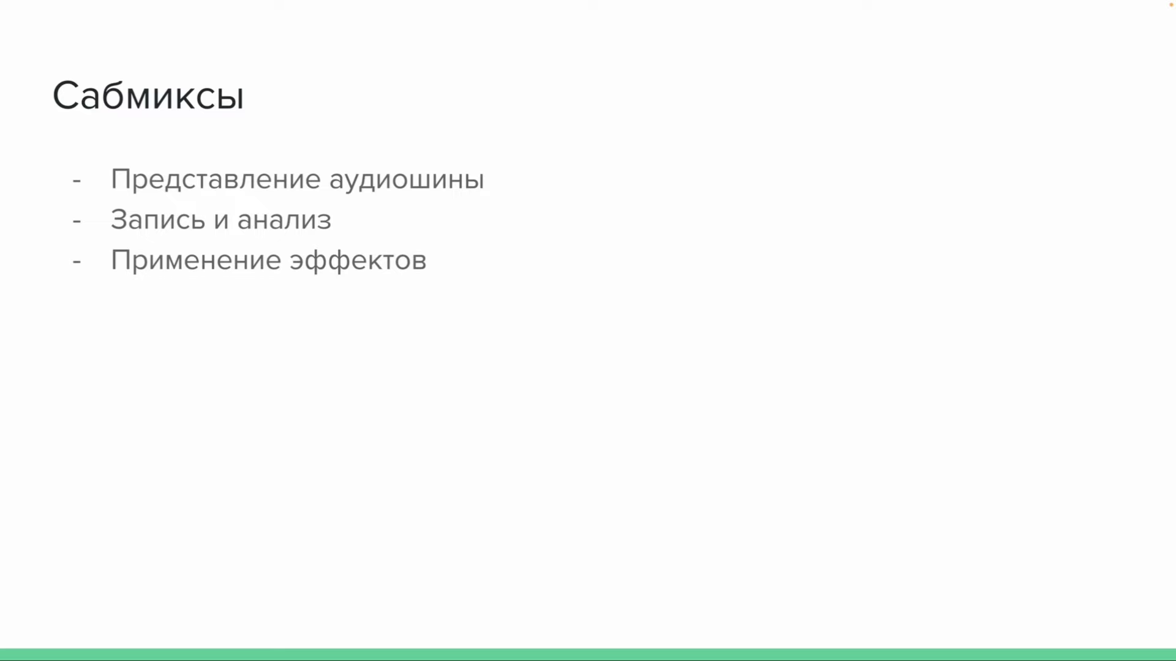
Step: Advance two slides, through Эффекты и цепи to Аттенюация
{"action": "key", "text": "Right"}
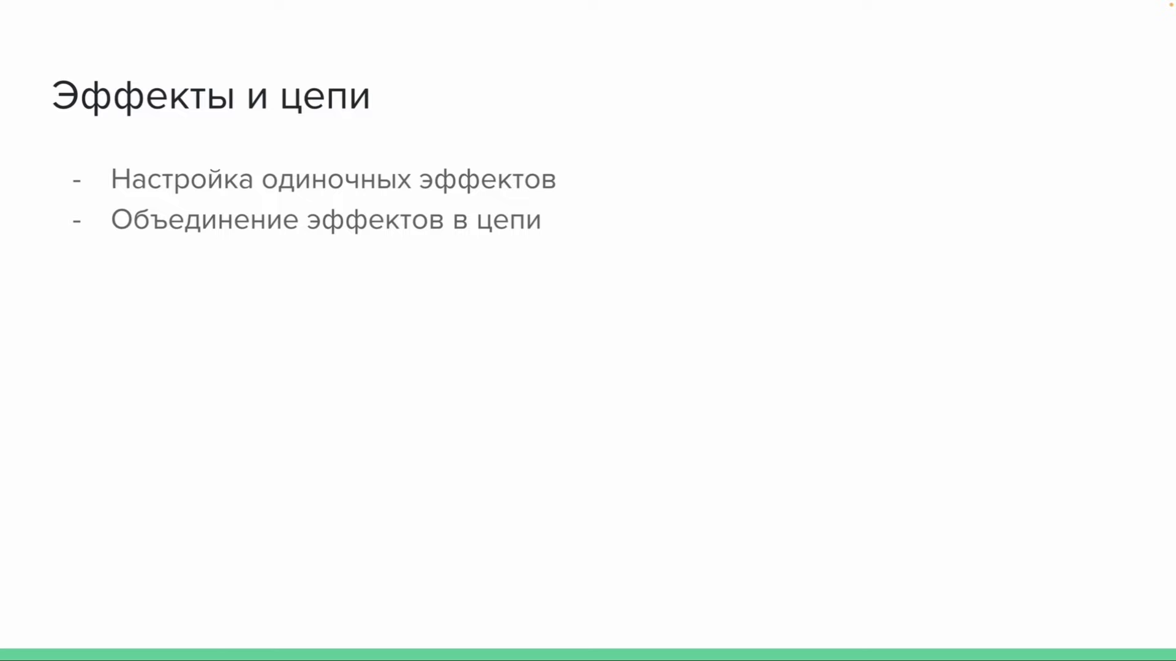
{"action": "key", "text": "Right"}
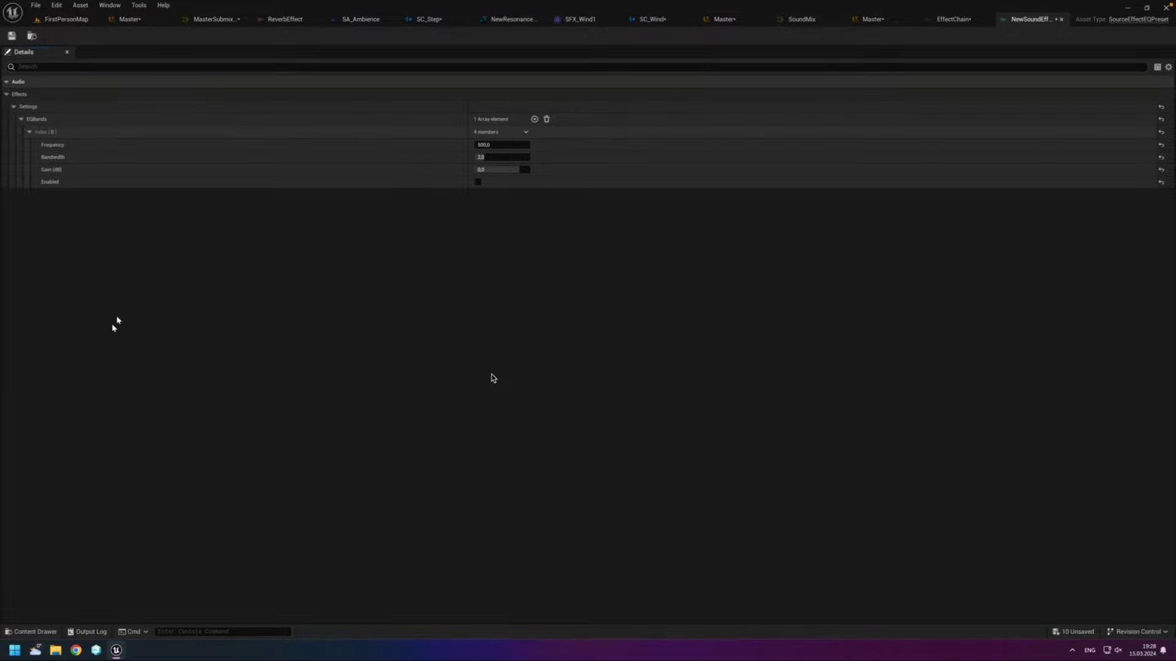
Step: Switch to FirstPersonMap and fly the camera past the trees, river, bridge and waterfall
{"action": "left_click", "coordinate": [79, 22]}
{"action": "right_click_drag", "start_coordinate": [491, 377], "coordinate": [491, 378]}
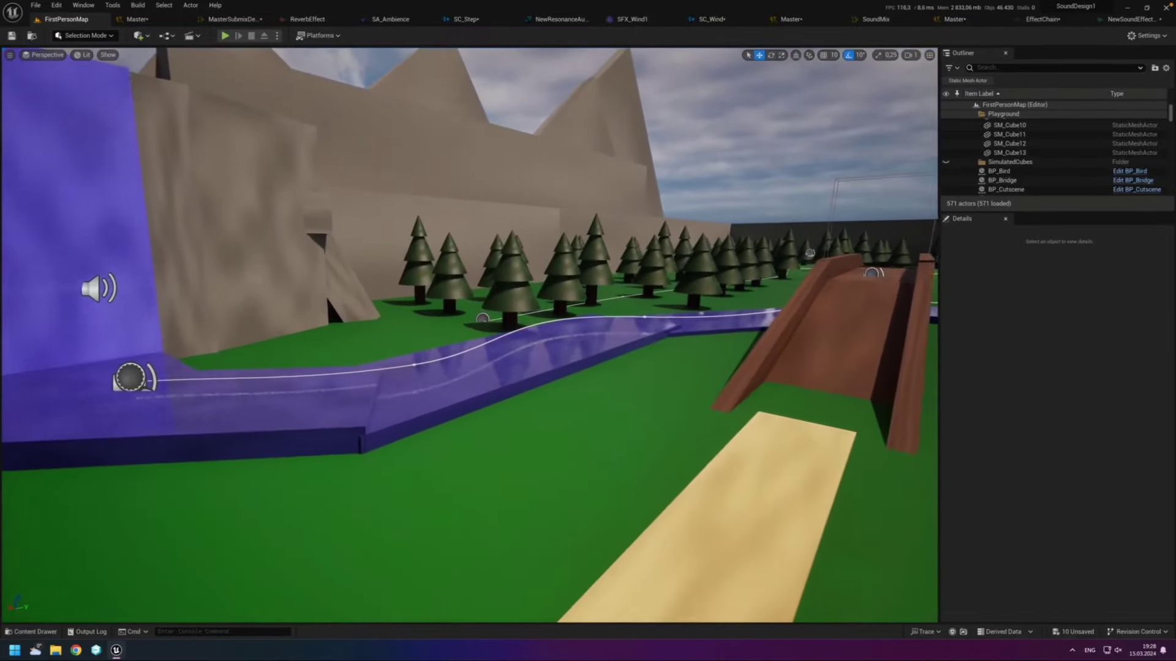
{"action": "right_click_drag", "start_coordinate": [506, 323], "coordinate": [506, 322]}
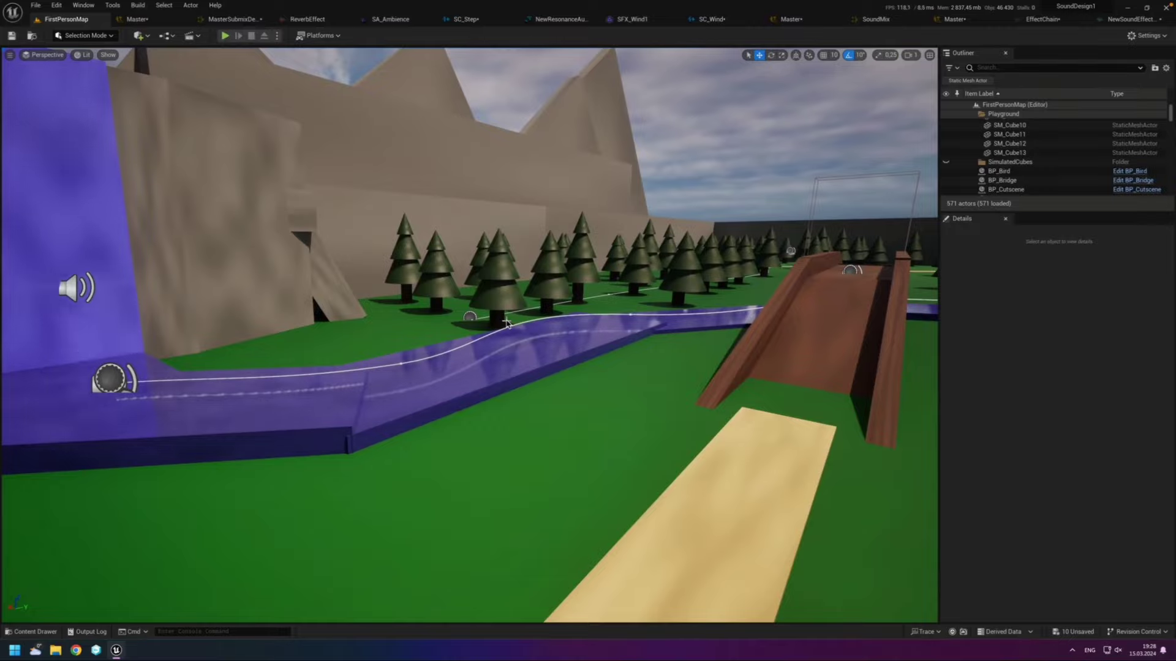
{"action": "right_click", "coordinate": [506, 323]}
{"action": "type", "text": "s"}
{"action": "right_click_drag", "start_coordinate": [506, 323], "coordinate": [506, 323]}
{"action": "key", "text": "Escape"}
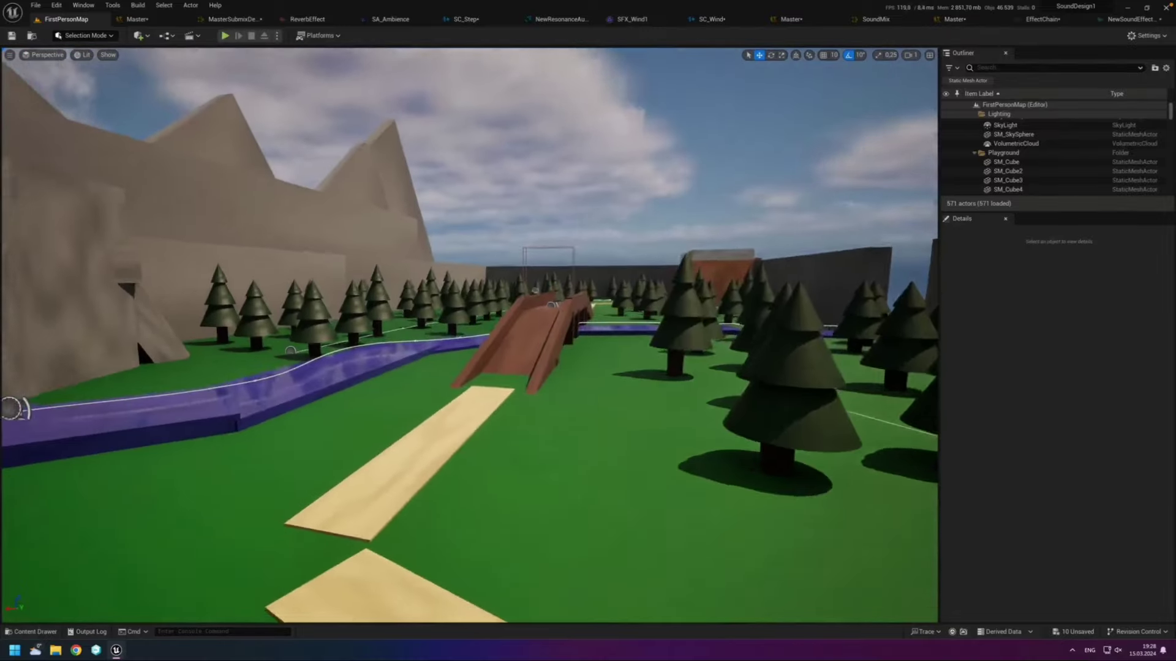
{"action": "right_click_drag", "start_coordinate": [582, 286], "coordinate": [582, 287]}
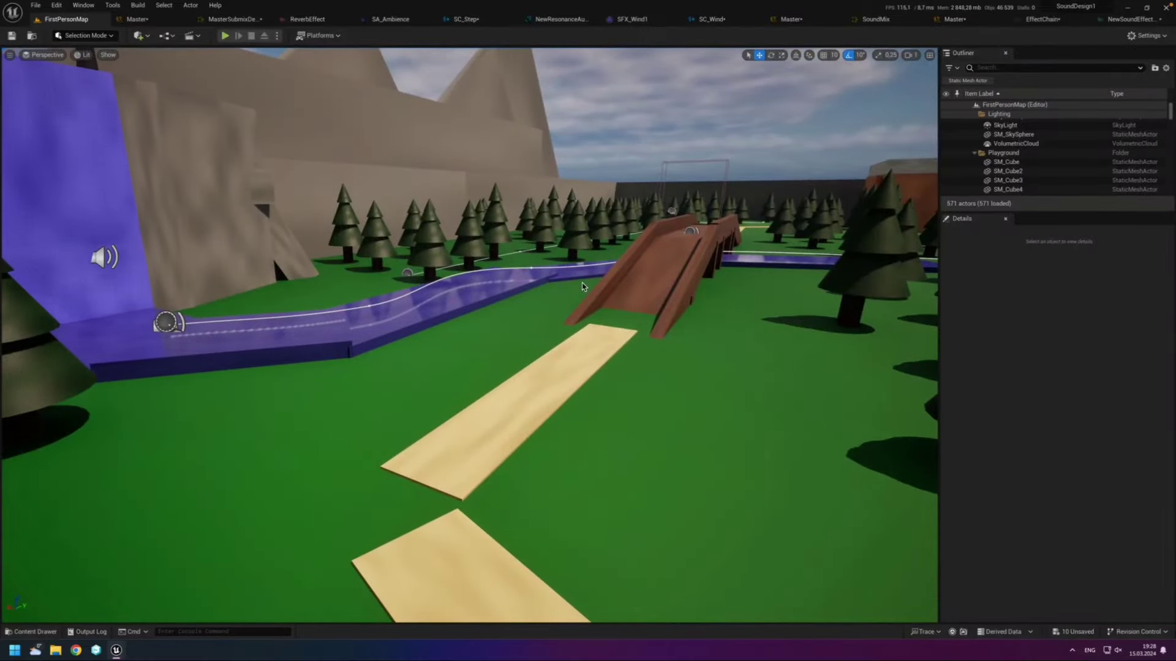
{"action": "right_click_drag", "start_coordinate": [582, 286], "coordinate": [582, 287]}
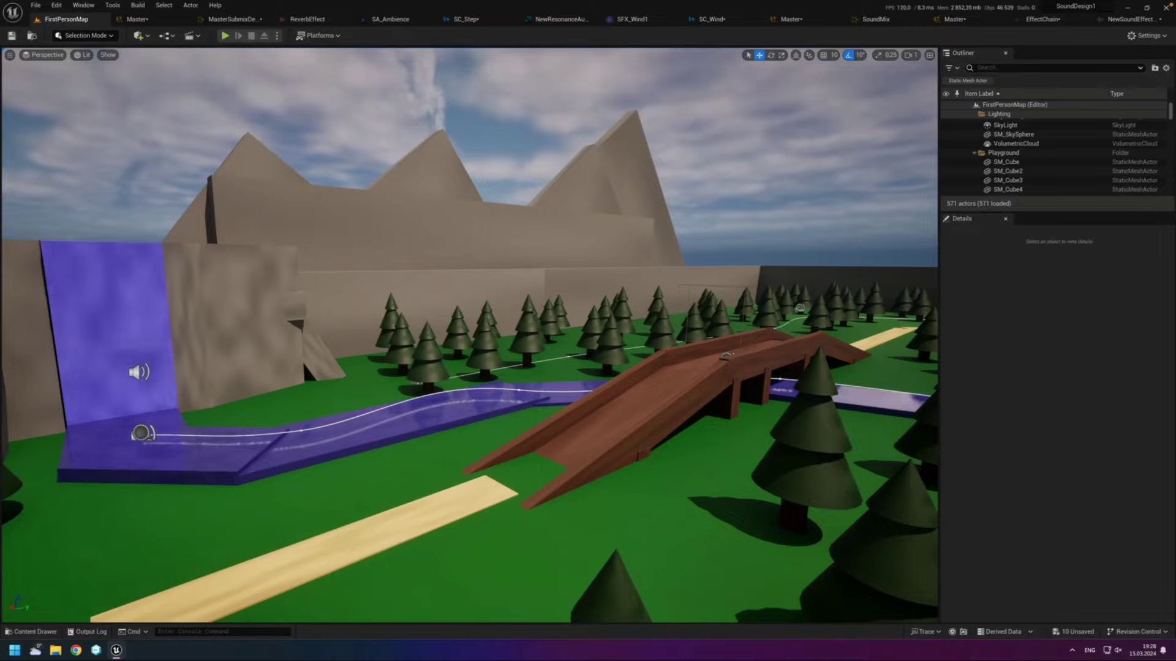
{"action": "right_click_drag", "start_coordinate": [582, 287], "coordinate": [576, 284]}
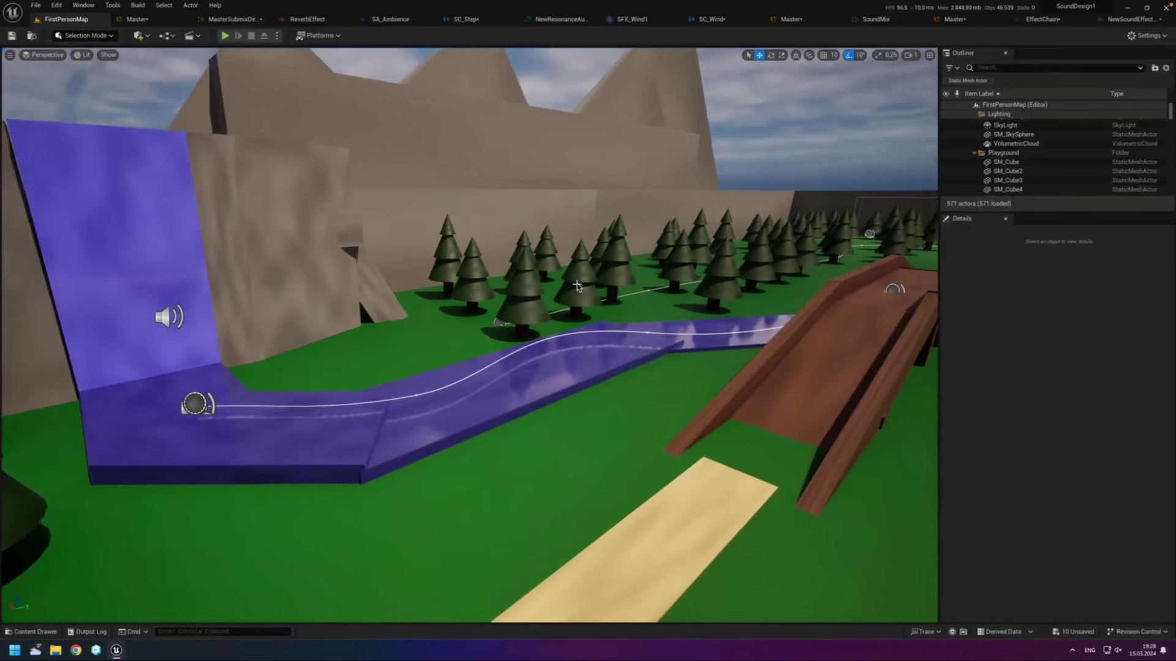
Step: From the Content Drawer's AudioSettings folder, open the SA_Ambience attenuation asset for editing
{"action": "left_click", "coordinate": [24, 632]}
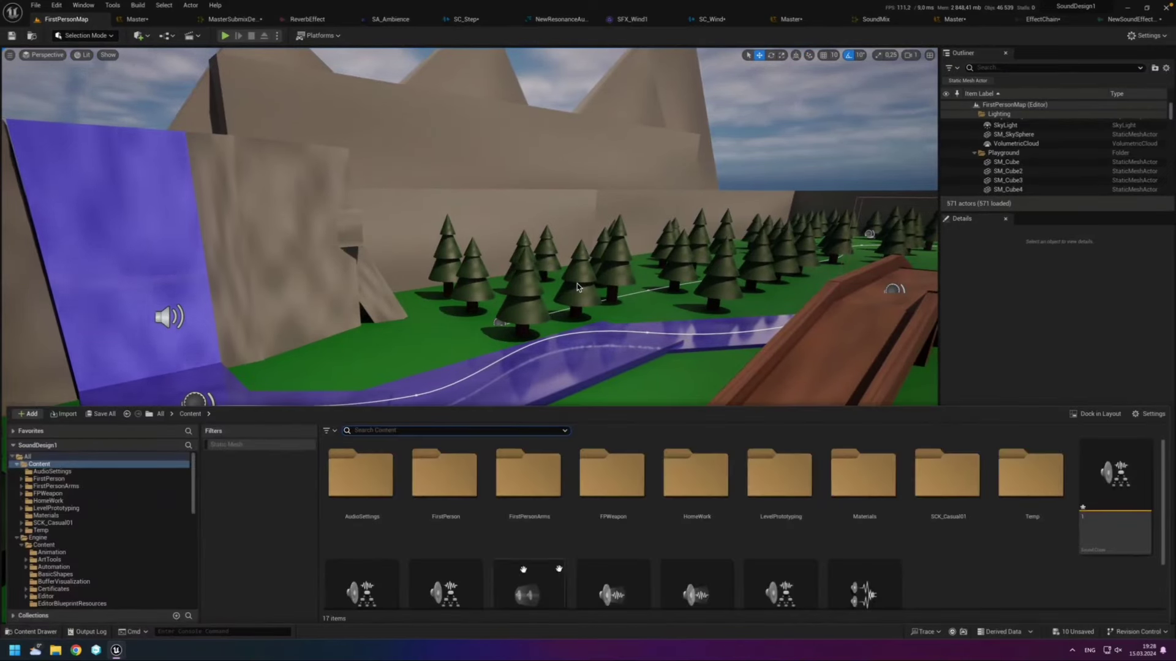
{"action": "scroll", "coordinate": [858, 539], "scroll_direction": "down", "scroll_amount": 2}
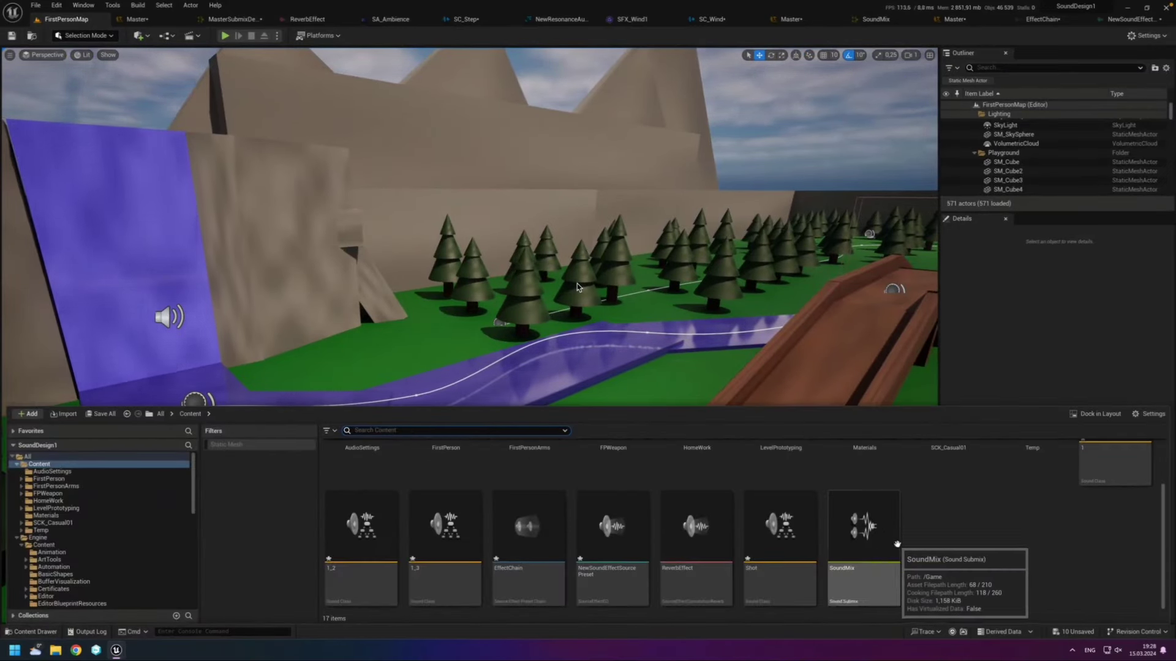
{"action": "scroll", "coordinate": [961, 549], "scroll_direction": "down", "scroll_amount": 1}
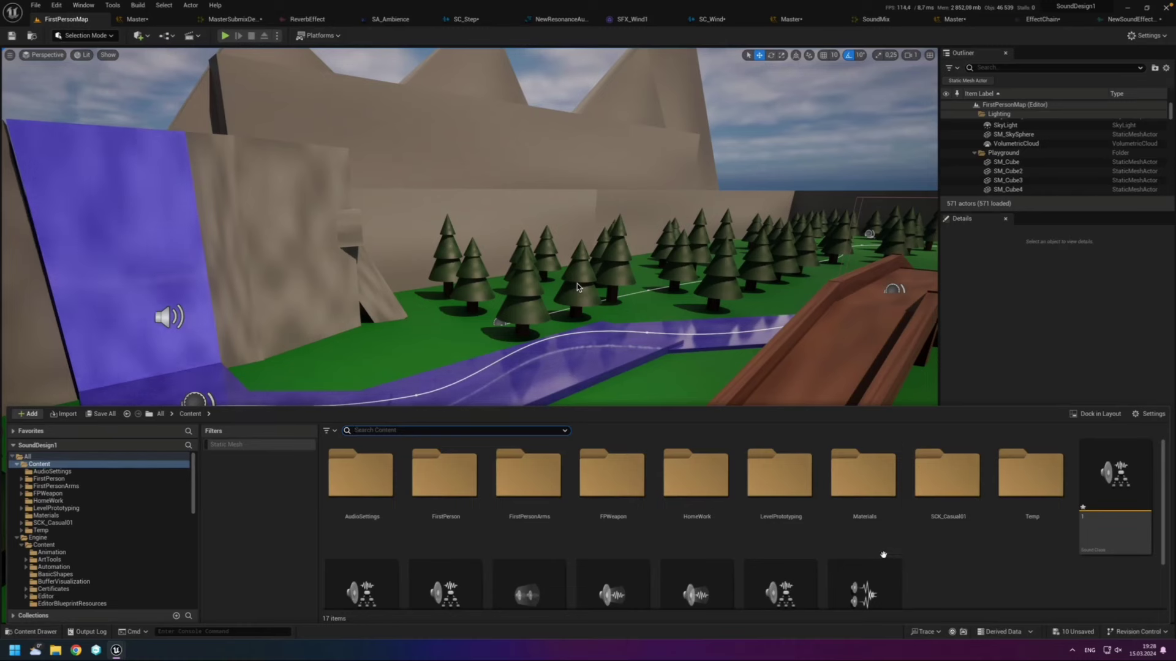
{"action": "double_click", "coordinate": [367, 484]}
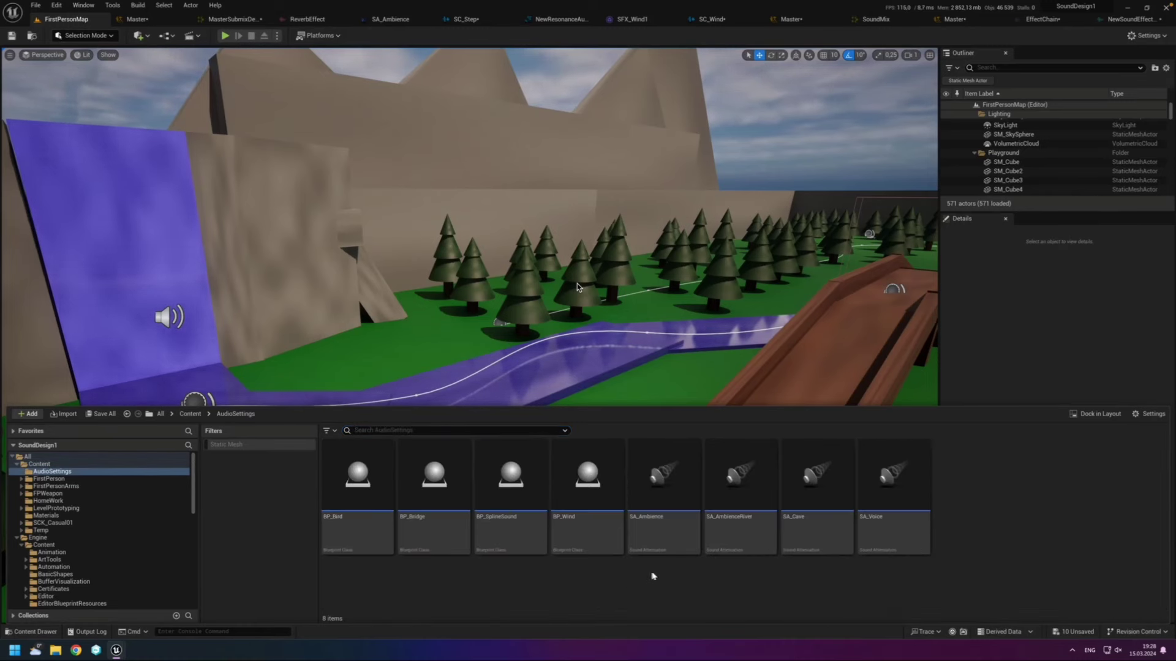
{"action": "double_click", "coordinate": [658, 539]}
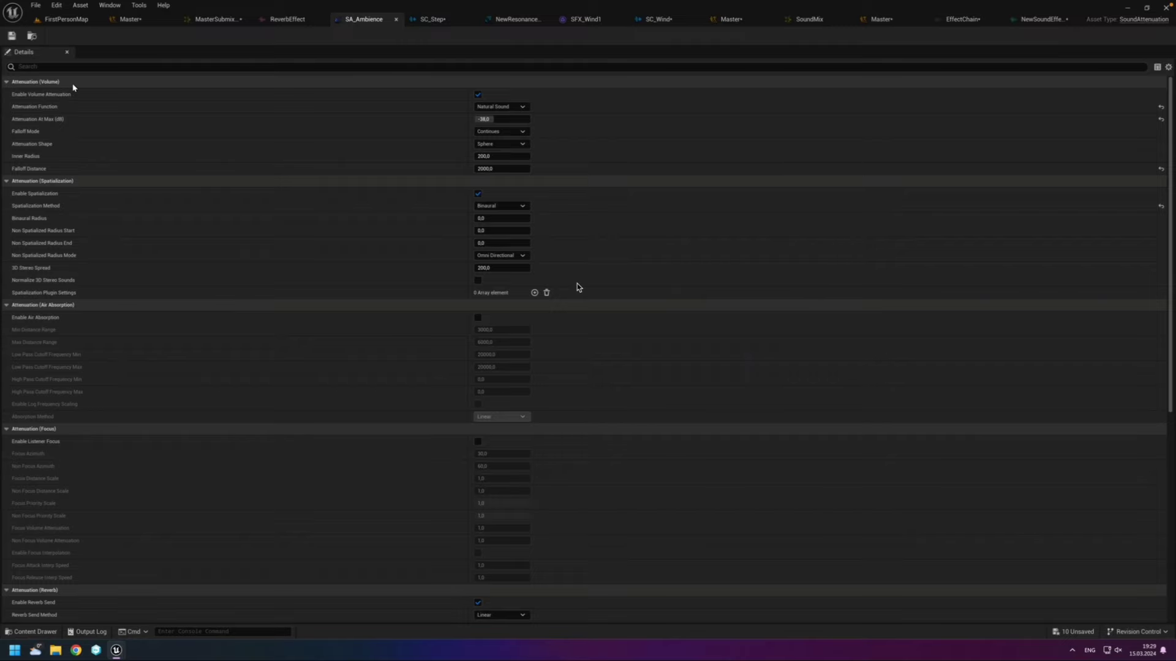
Step: Glance at the presentation slide, then return to Unreal Engine and dismiss the Start menu
{"action": "key", "text": "super+Tab"}
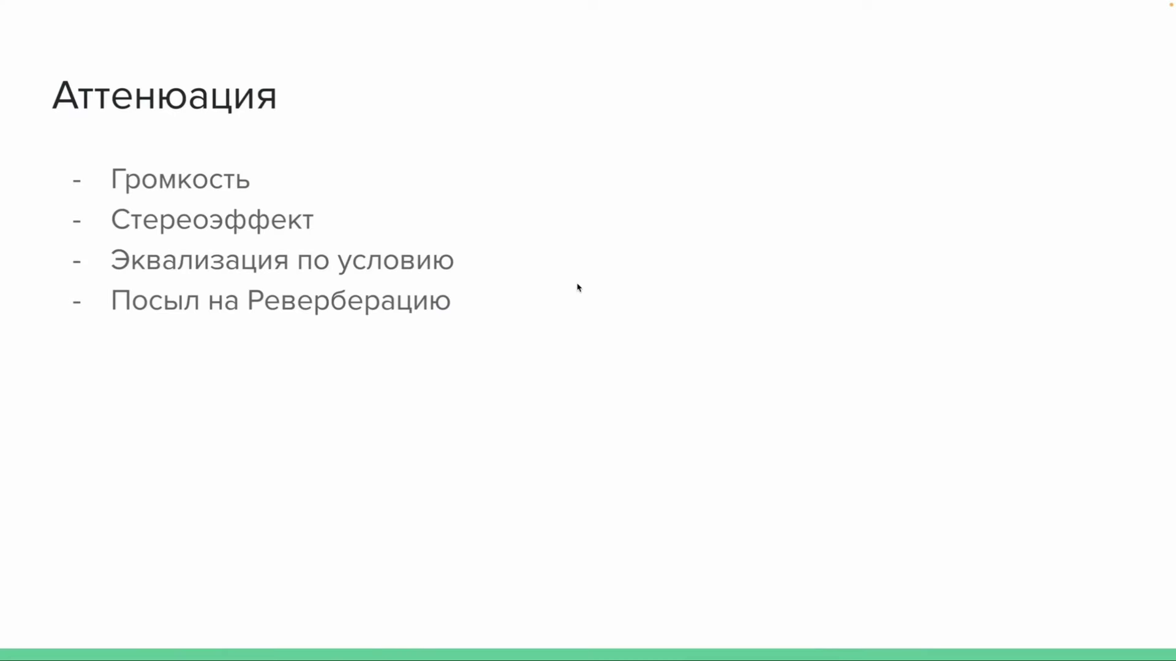
{"action": "key", "text": "super+Tab"}
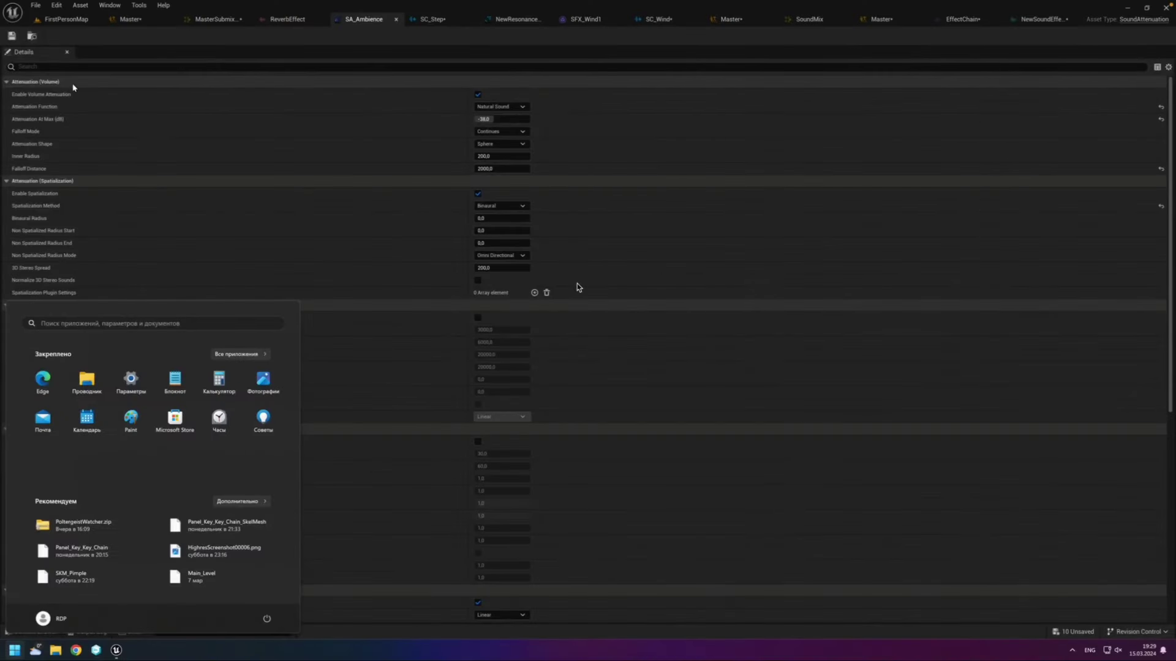
{"action": "left_click", "coordinate": [291, 109]}
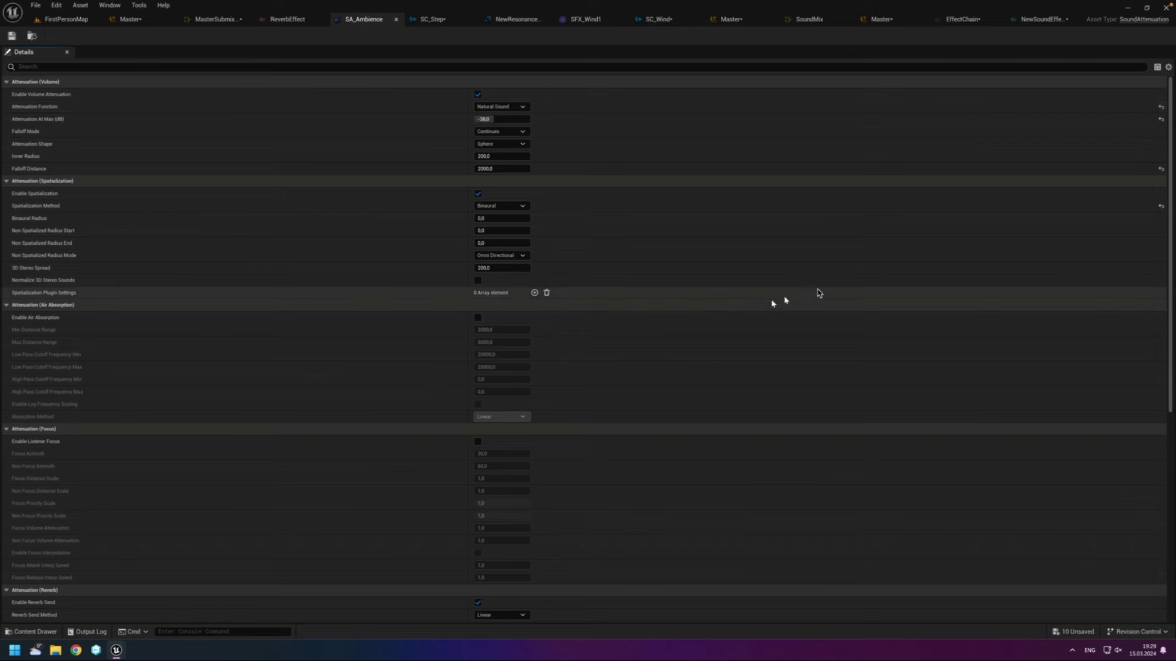
{"action": "left_click", "coordinate": [507, 107]}
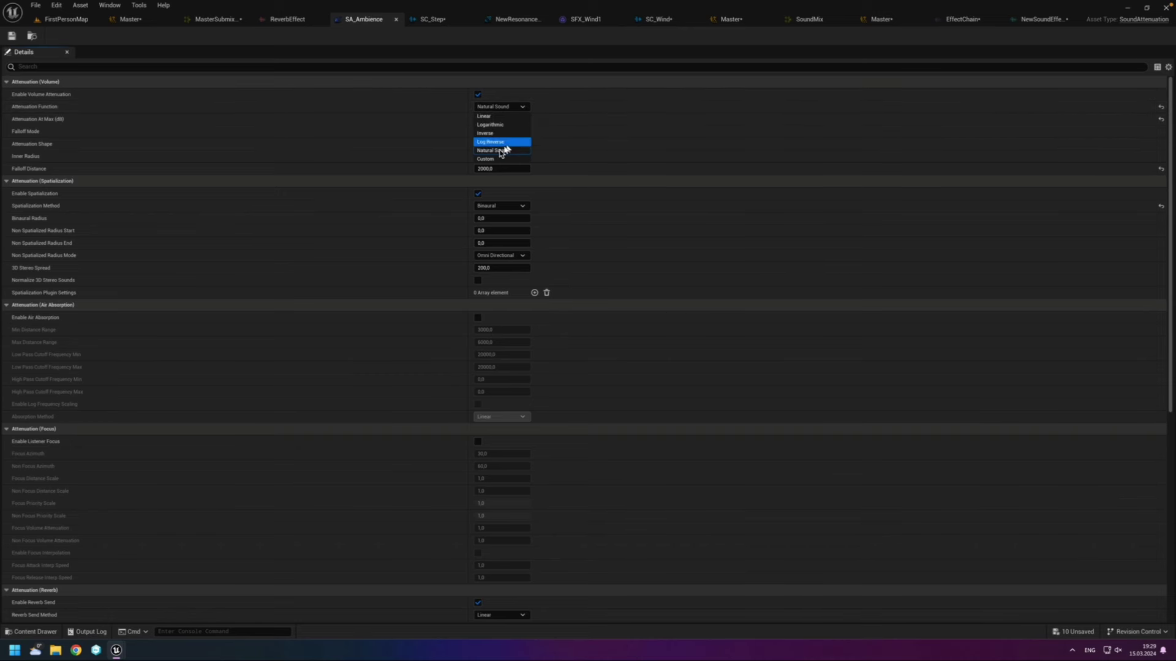
{"action": "left_click", "coordinate": [584, 121]}
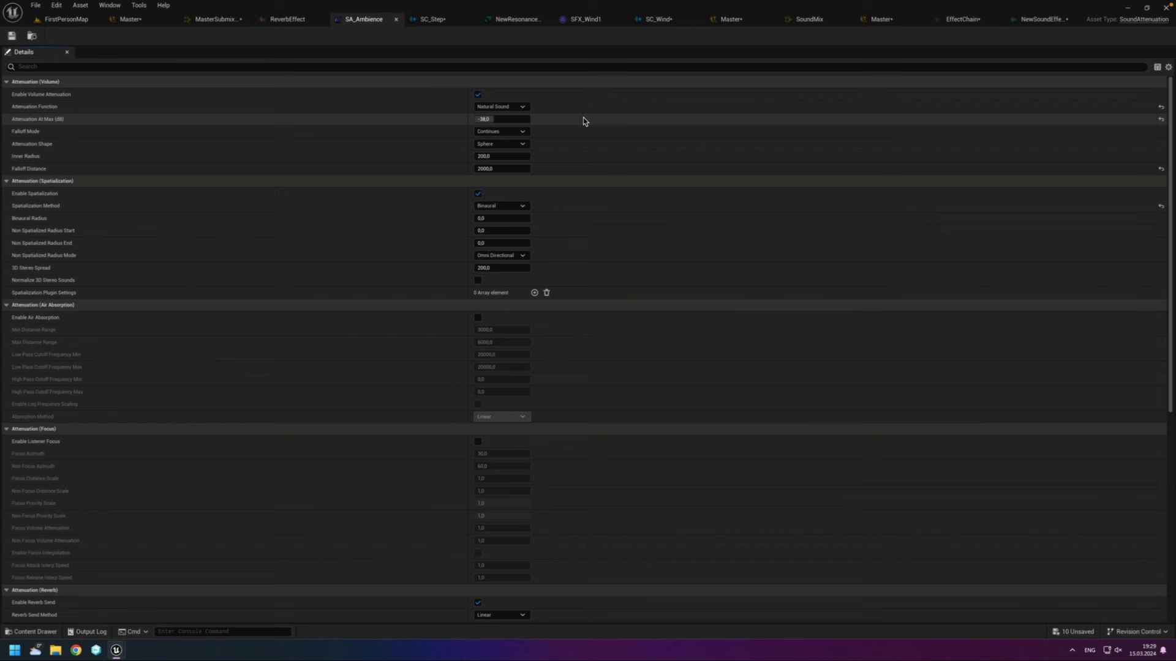
{"action": "left_click", "coordinate": [512, 108]}
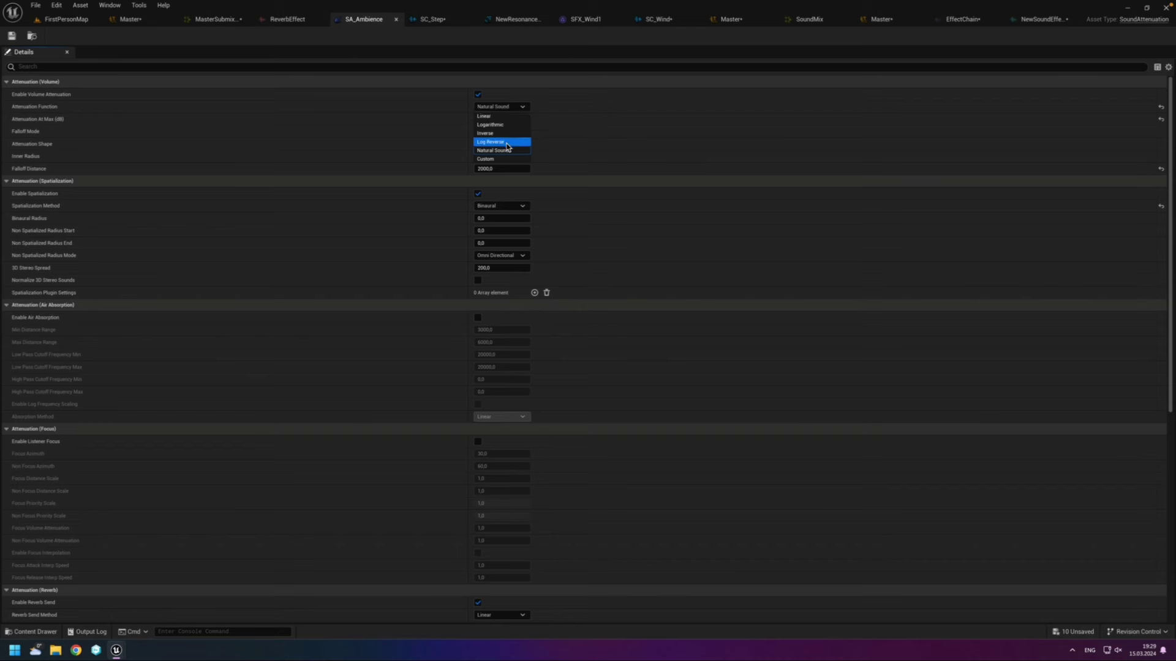
{"action": "left_click", "coordinate": [619, 132]}
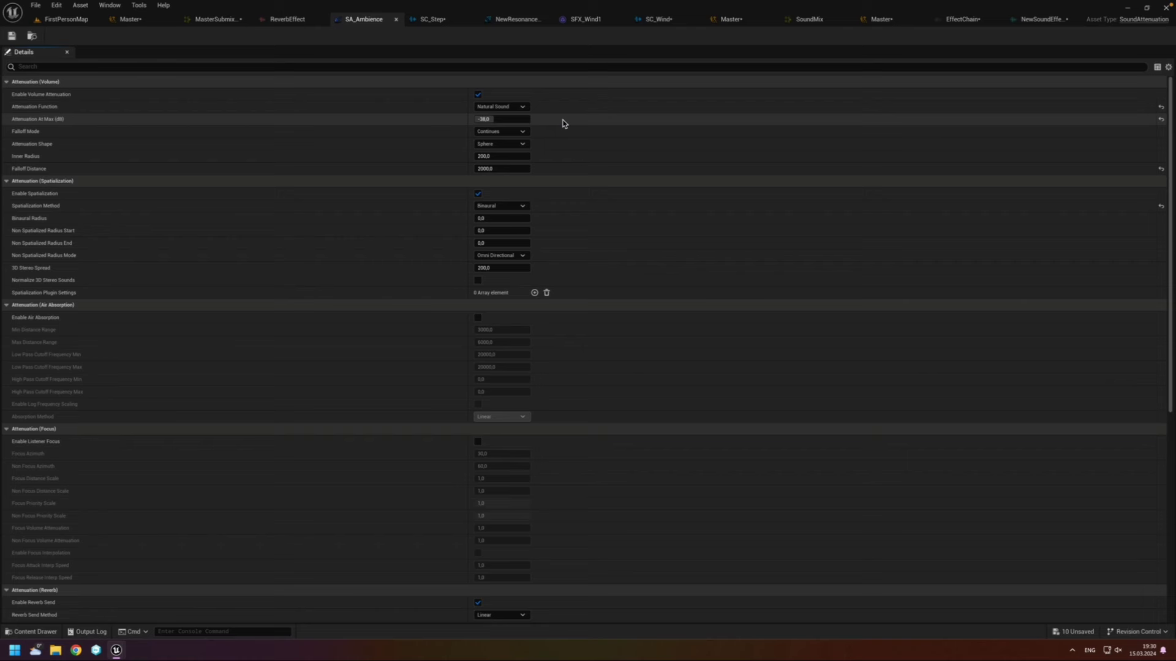
{"action": "left_click", "coordinate": [498, 132]}
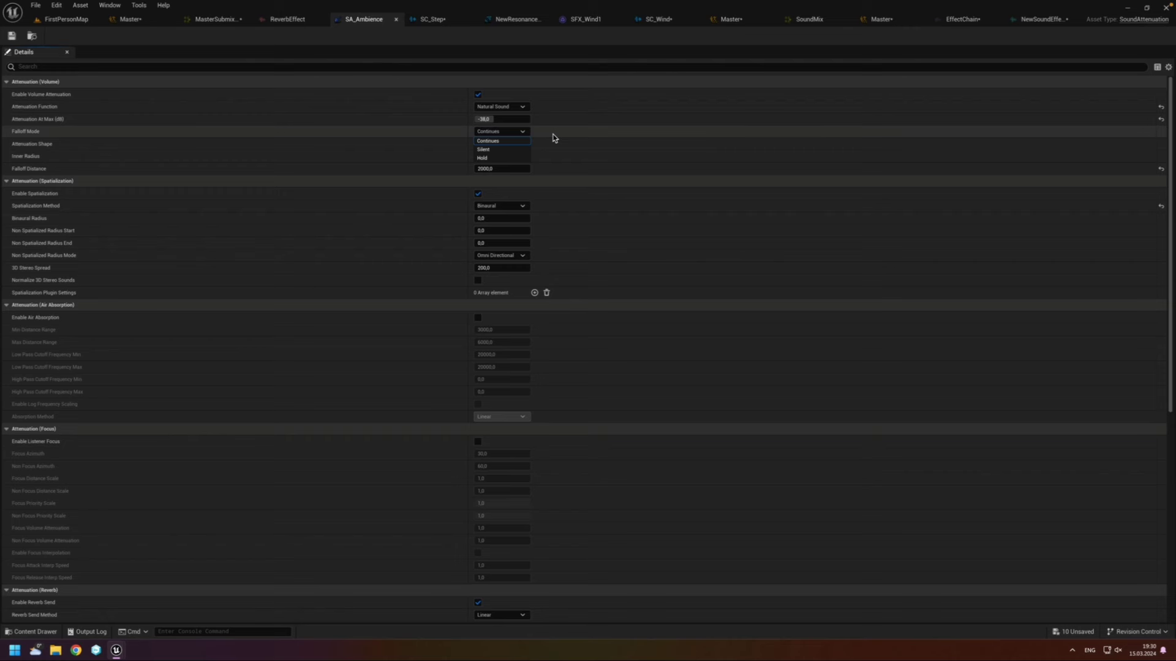
{"action": "left_click", "coordinate": [554, 137]}
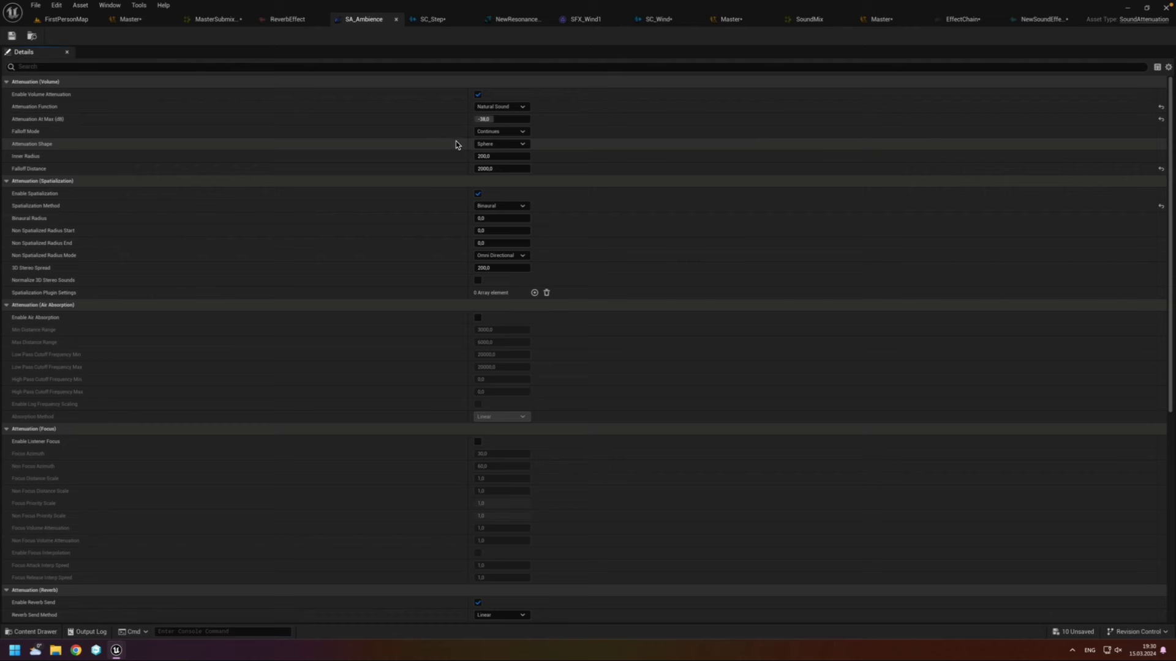
{"action": "left_click", "coordinate": [502, 144]}
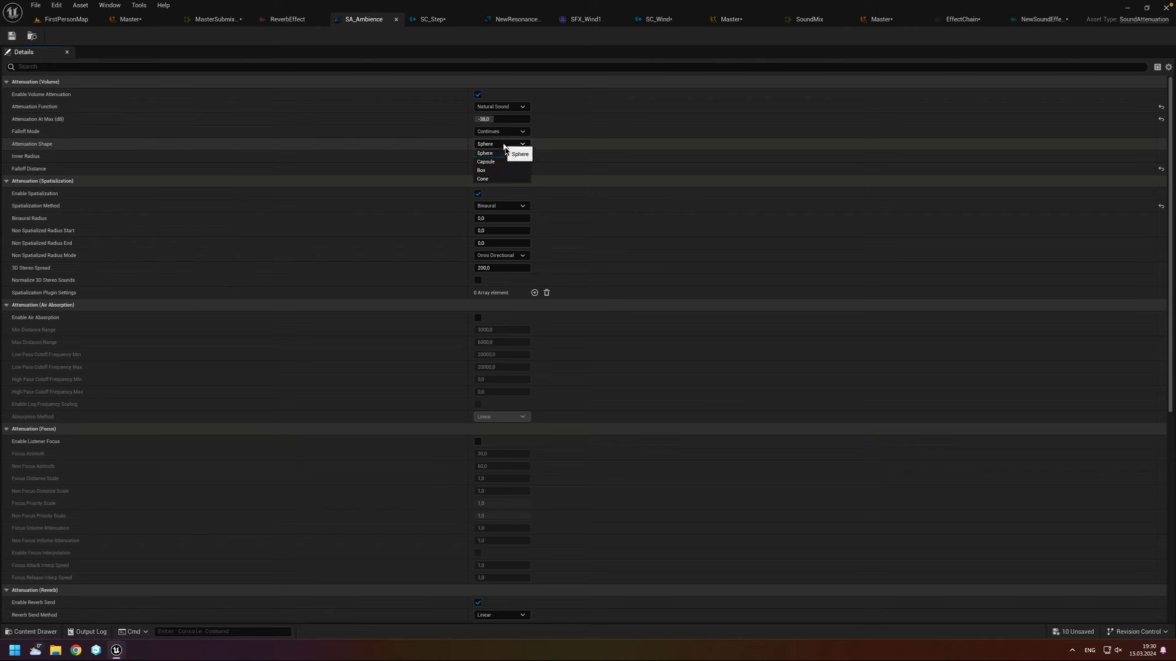
{"action": "left_click", "coordinate": [458, 147]}
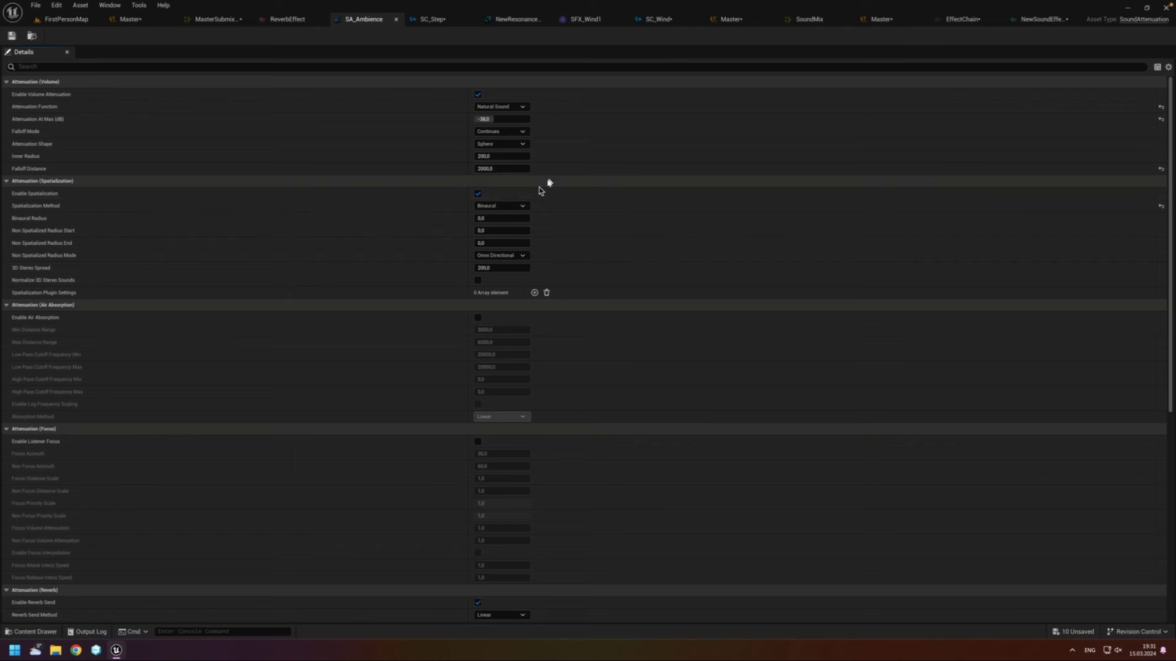
{"action": "left_click", "coordinate": [522, 207]}
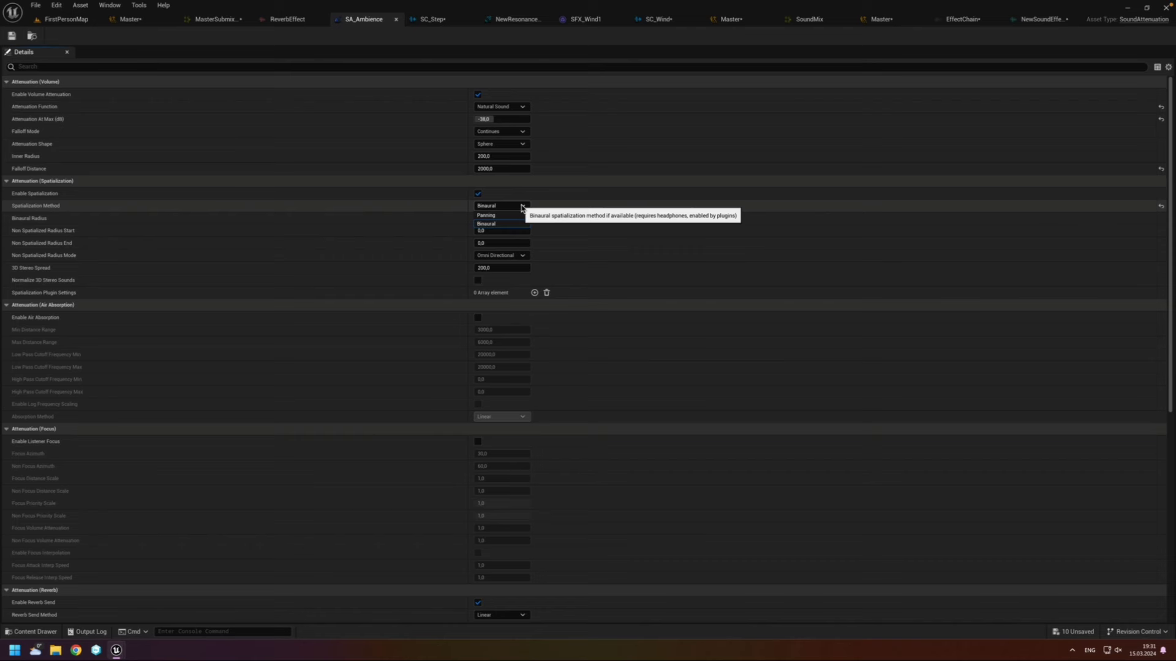
{"action": "left_click", "coordinate": [522, 207]}
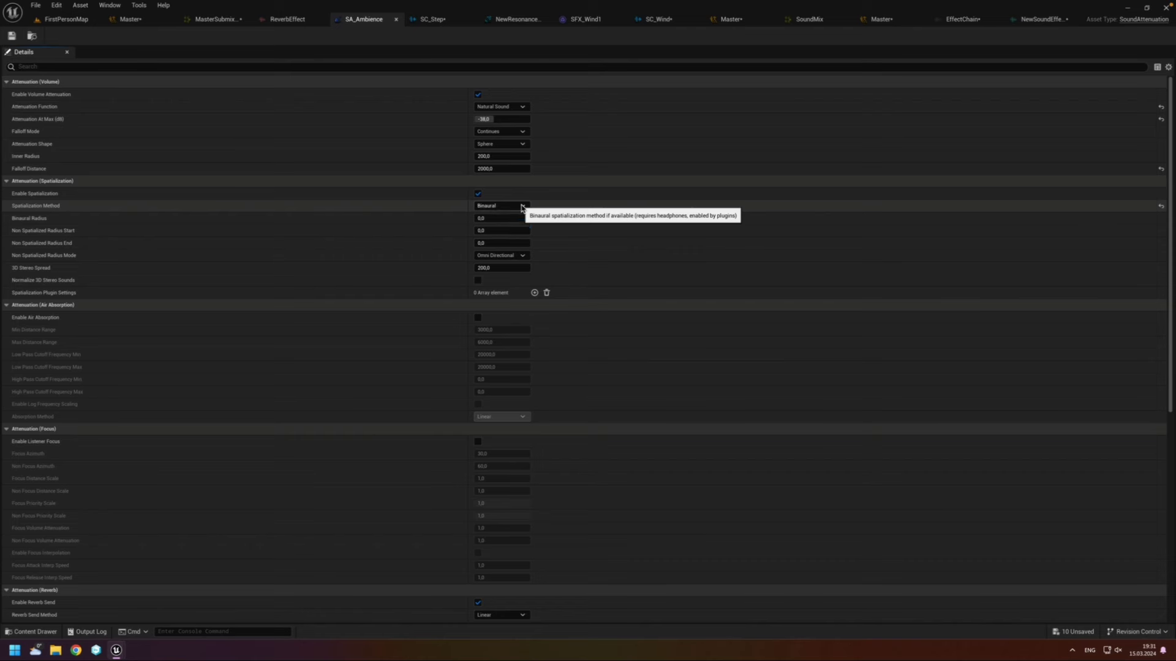
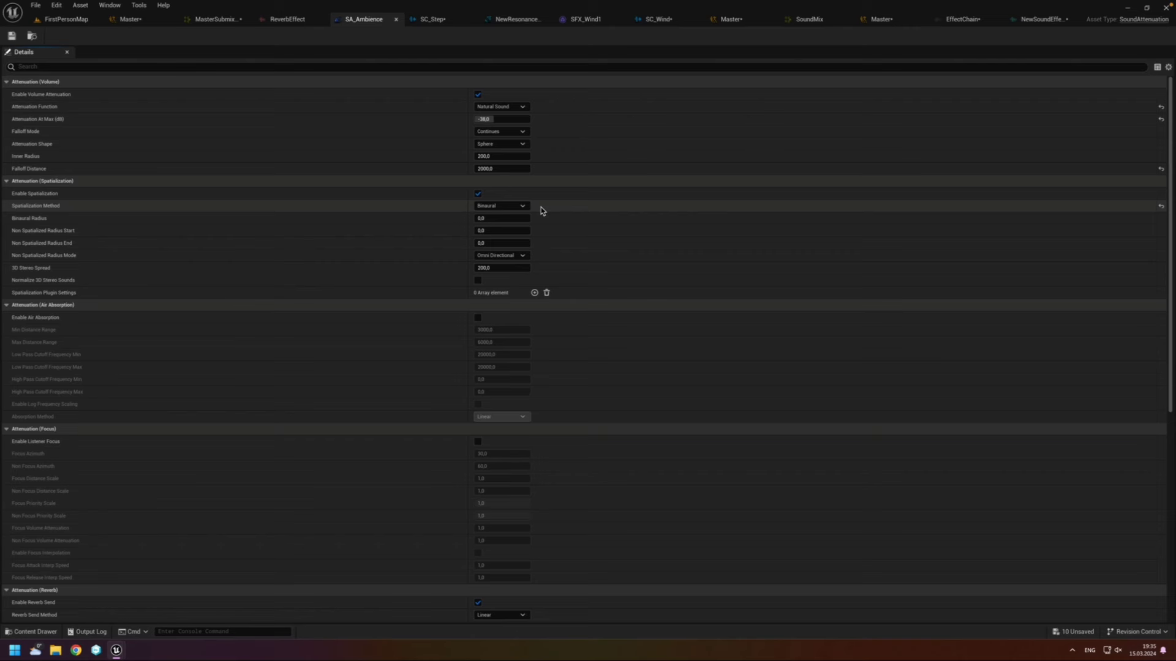
Step: Keep SA_Ambience's spatialization method set to Binaural
{"action": "left_click", "coordinate": [503, 206]}
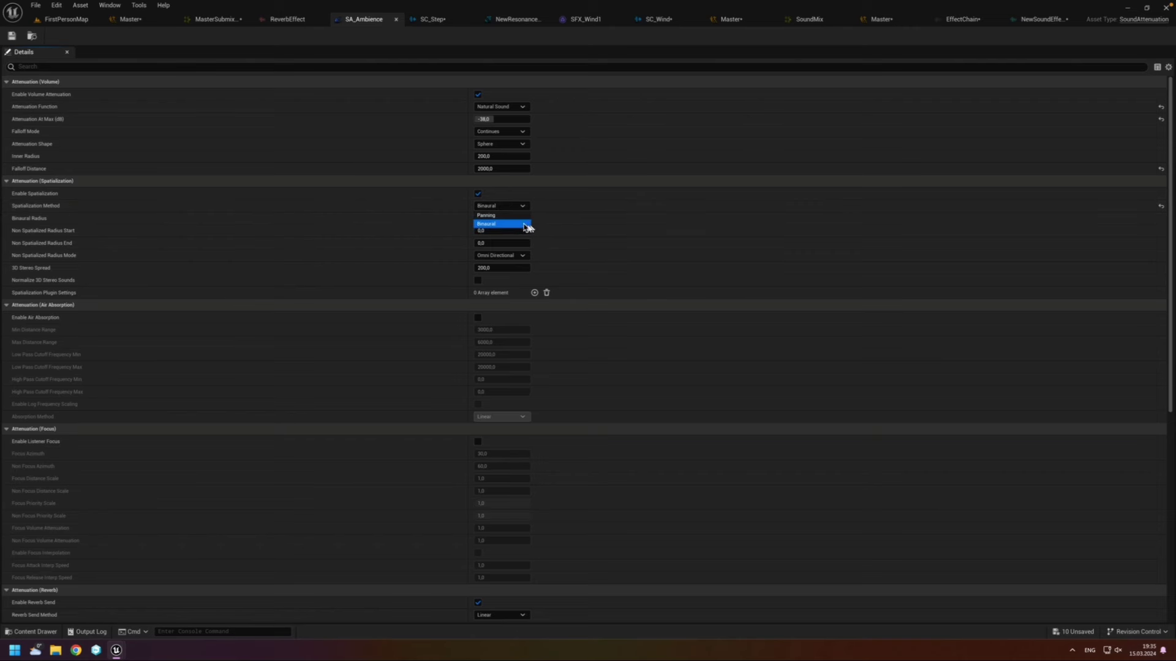
{"action": "left_click", "coordinate": [517, 216]}
{"action": "left_click", "coordinate": [502, 206]}
{"action": "left_click", "coordinate": [514, 224]}
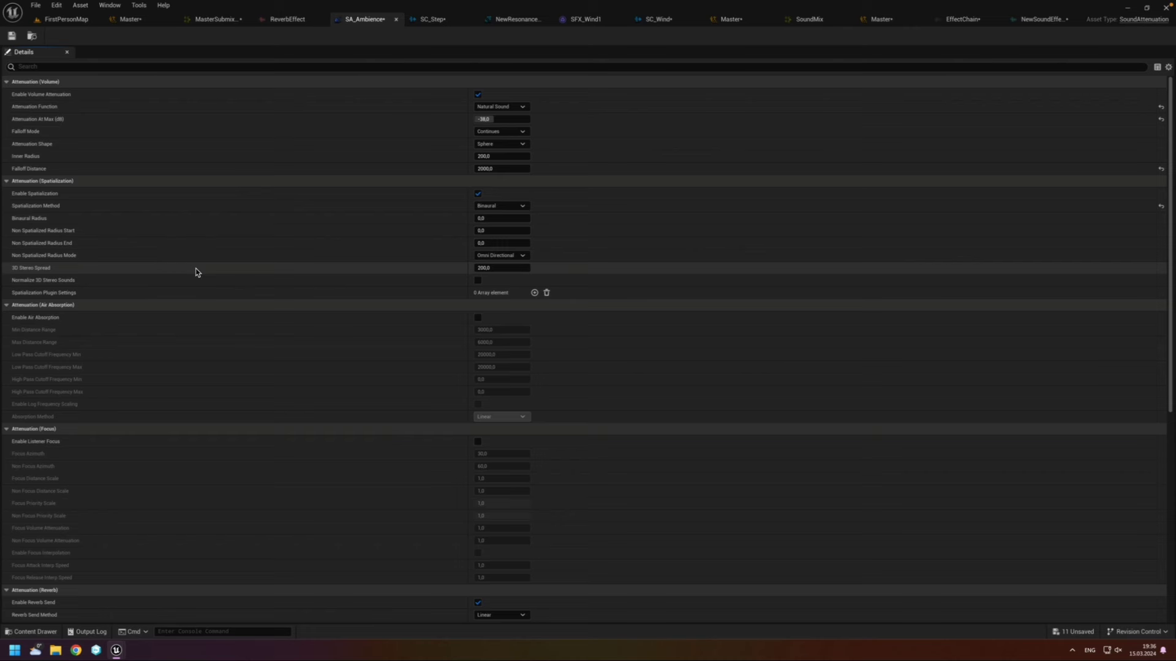
Step: Leave Non Spatialized Radius Mode on Omni Directional and switch to the slides
{"action": "left_click", "coordinate": [500, 255]}
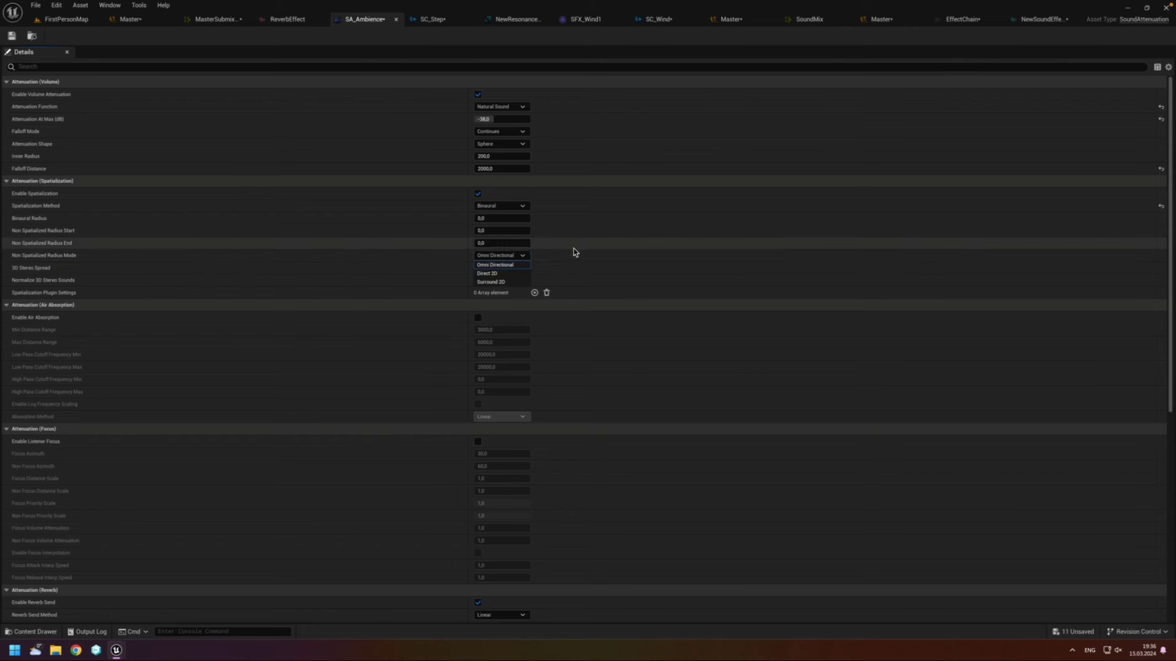
{"action": "left_click", "coordinate": [574, 260]}
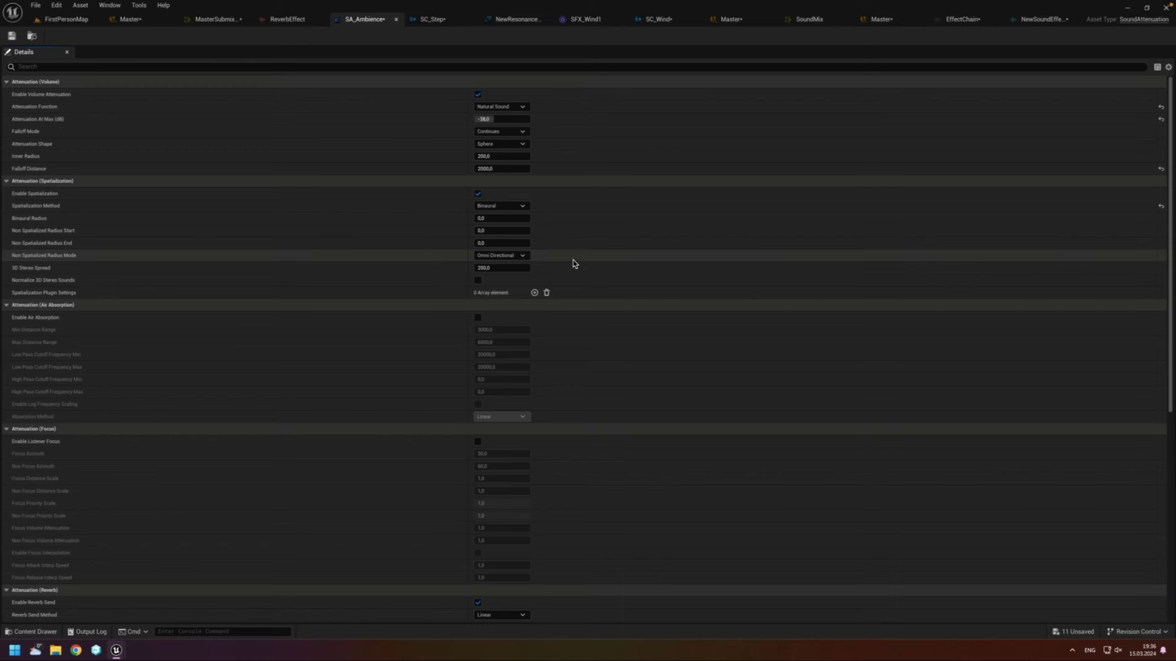
{"action": "scroll", "coordinate": [575, 260], "scroll_direction": "down", "scroll_amount": 2}
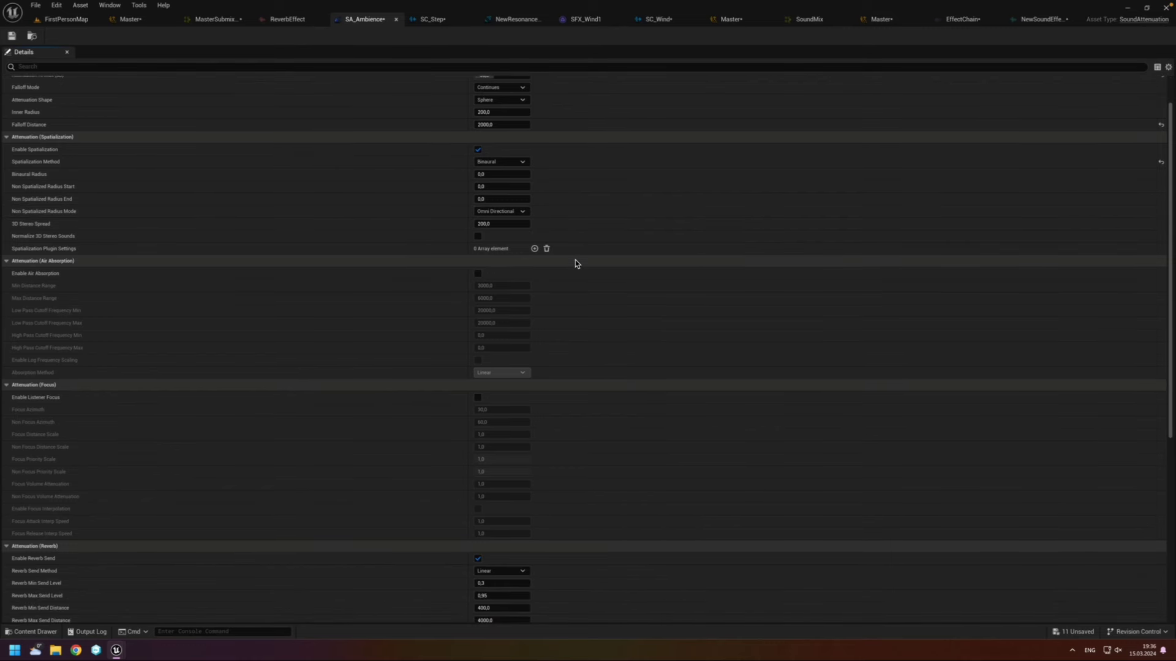
{"action": "key", "text": "alt+Tab"}
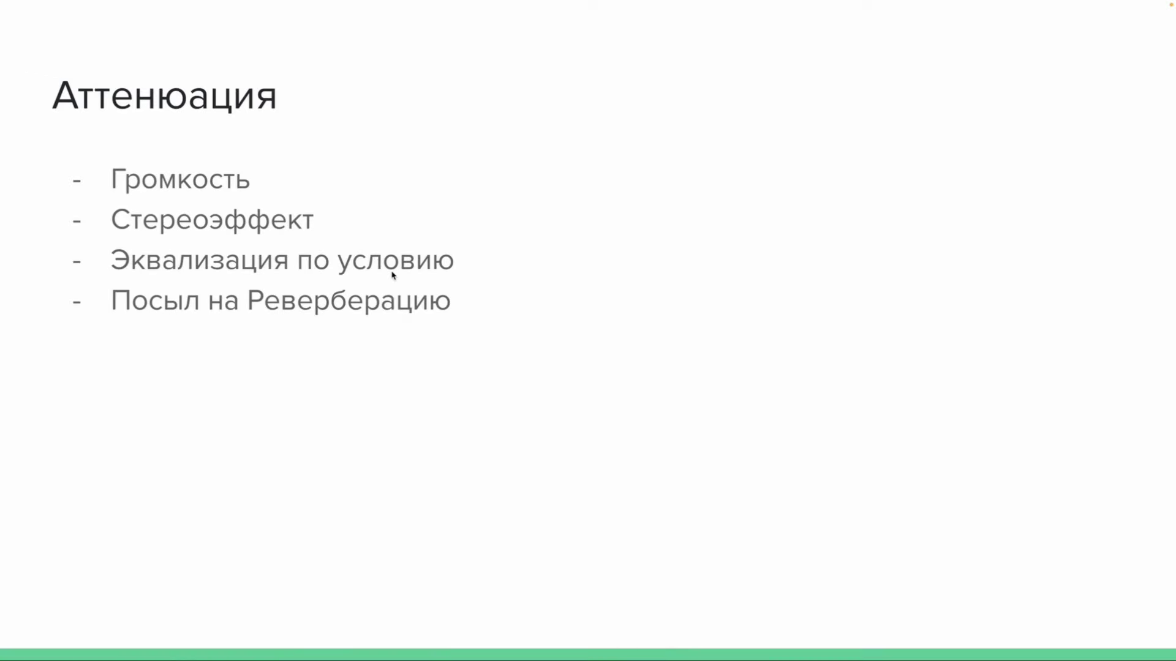
{"action": "key", "text": "super"}
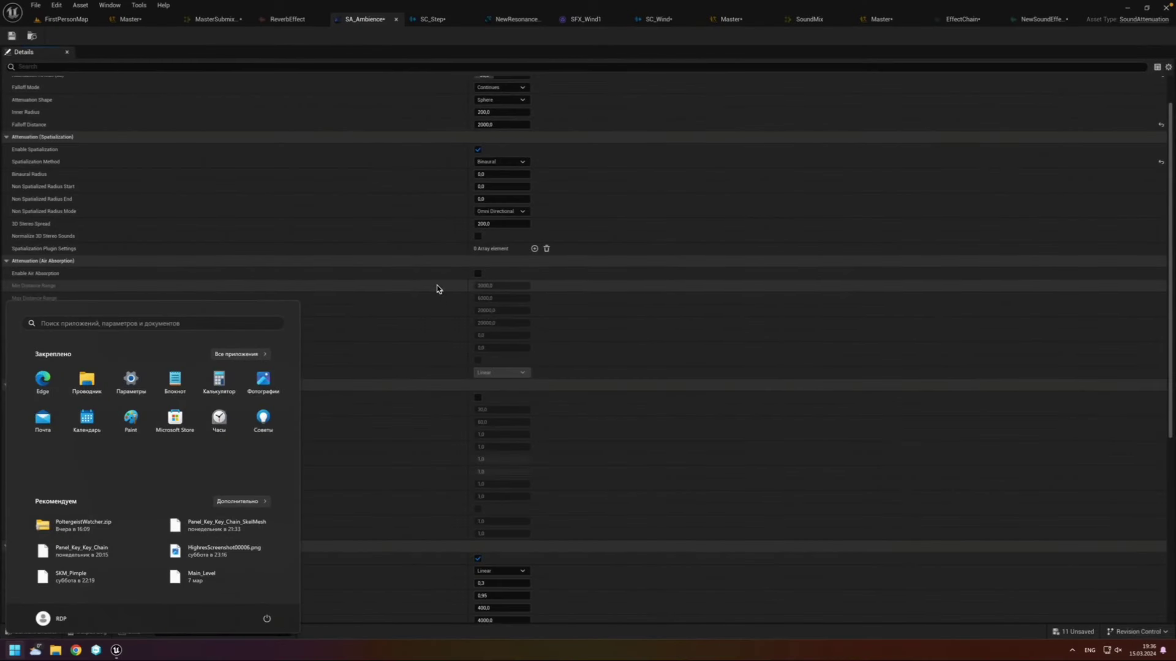
{"action": "left_click", "coordinate": [436, 284]}
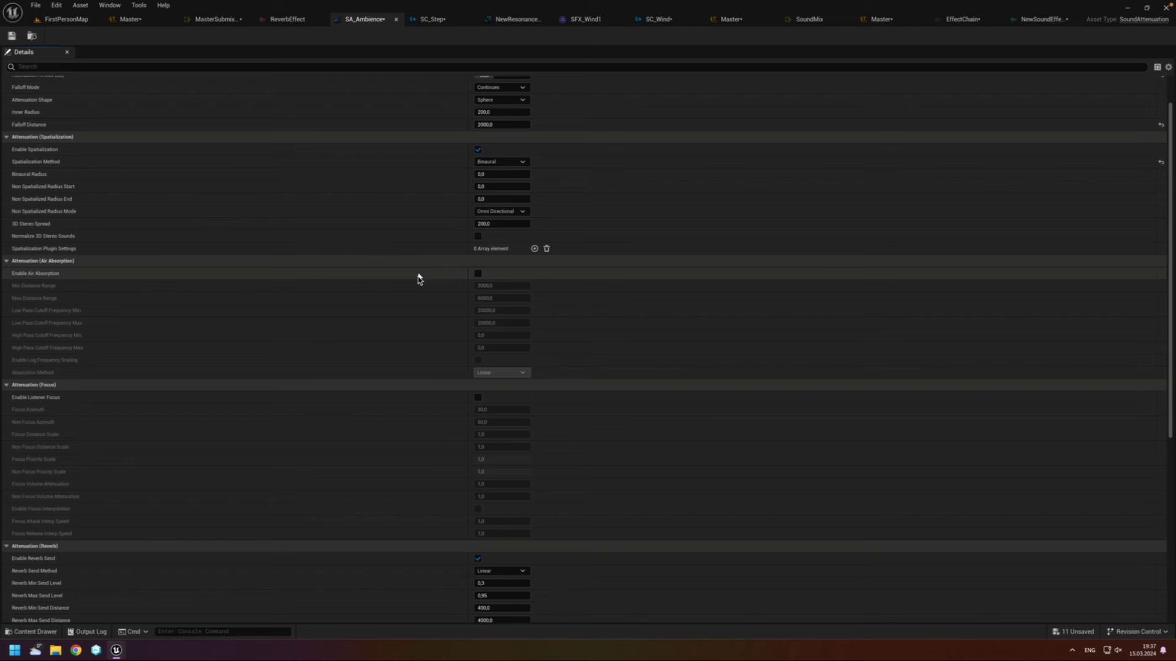
Step: Enable air absorption with low-pass cutoff 7000/5000 and high-pass 60/100
{"action": "left_click", "coordinate": [478, 273]}
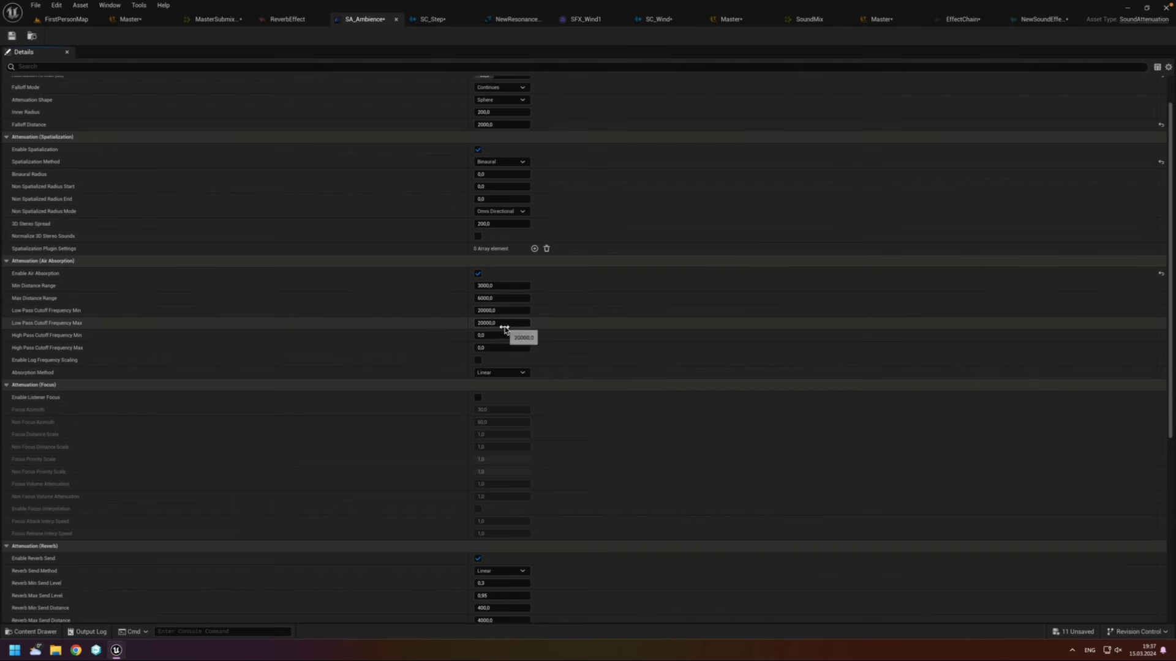
{"action": "left_click", "coordinate": [506, 314]}
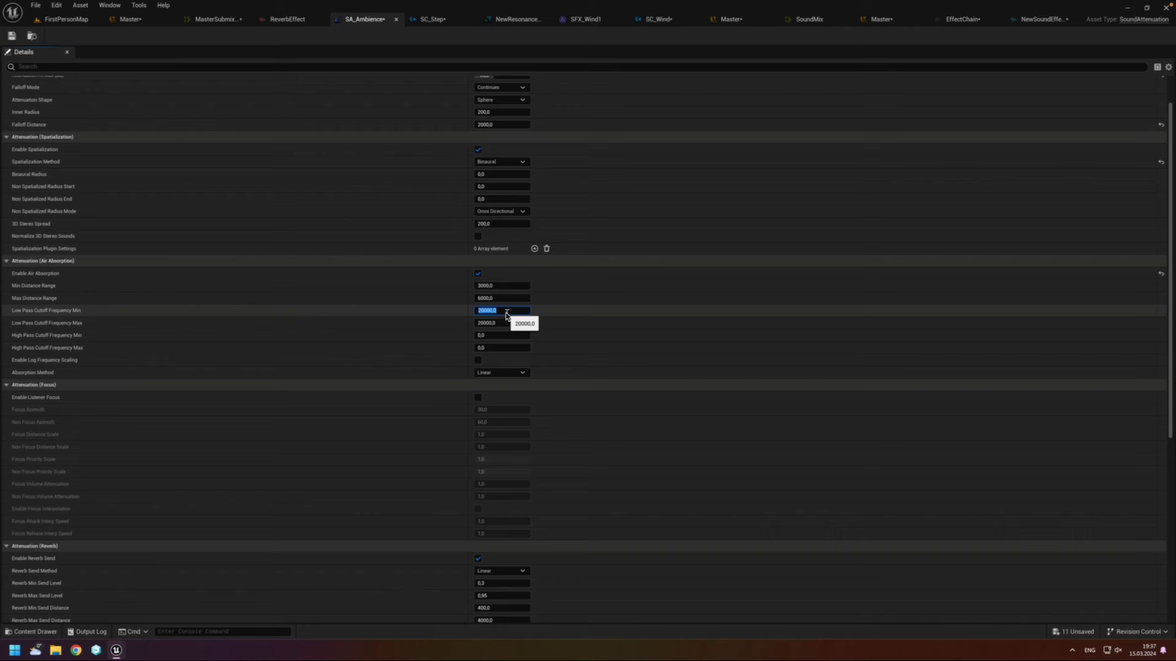
{"action": "type", "text": "7000"}
{"action": "left_click", "coordinate": [505, 323]}
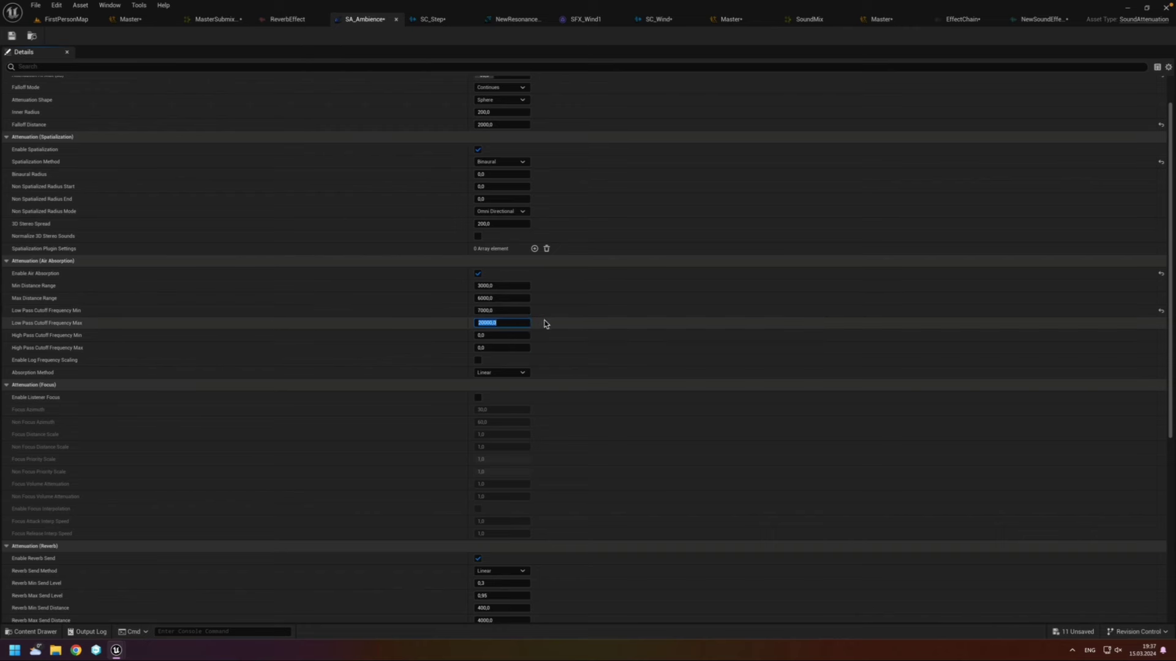
{"action": "type", "text": "5000"}
{"action": "key", "text": "Return"}
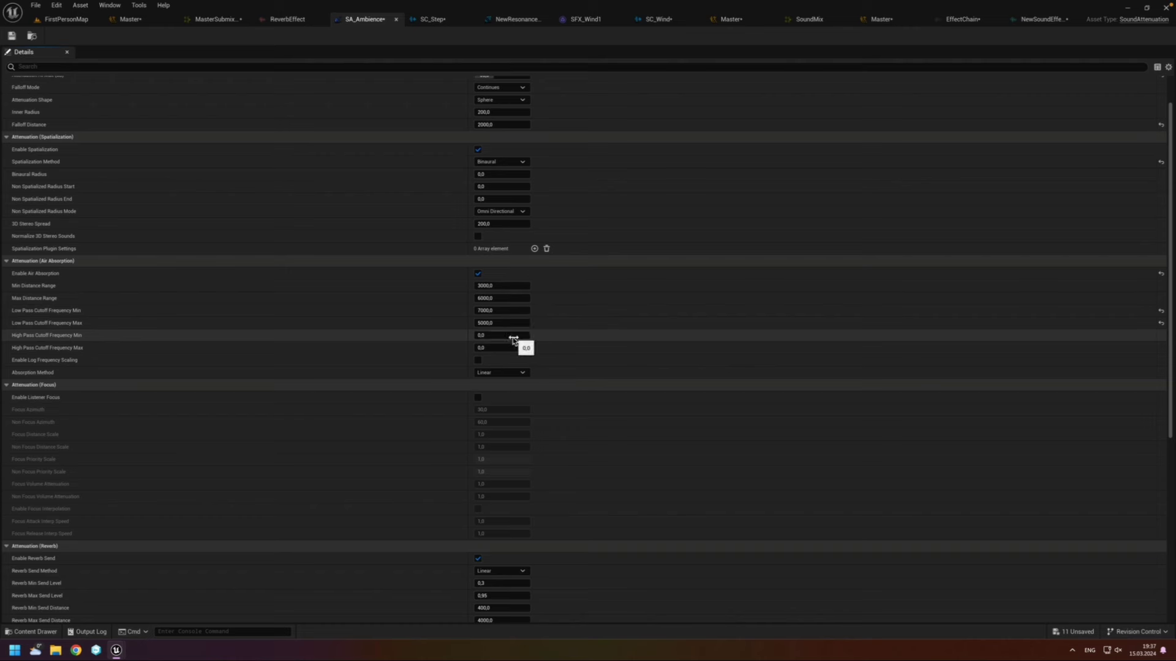
{"action": "left_click", "coordinate": [510, 336]}
{"action": "type", "text": "60"}
{"action": "key", "text": "Return"}
{"action": "left_click", "coordinate": [510, 348]}
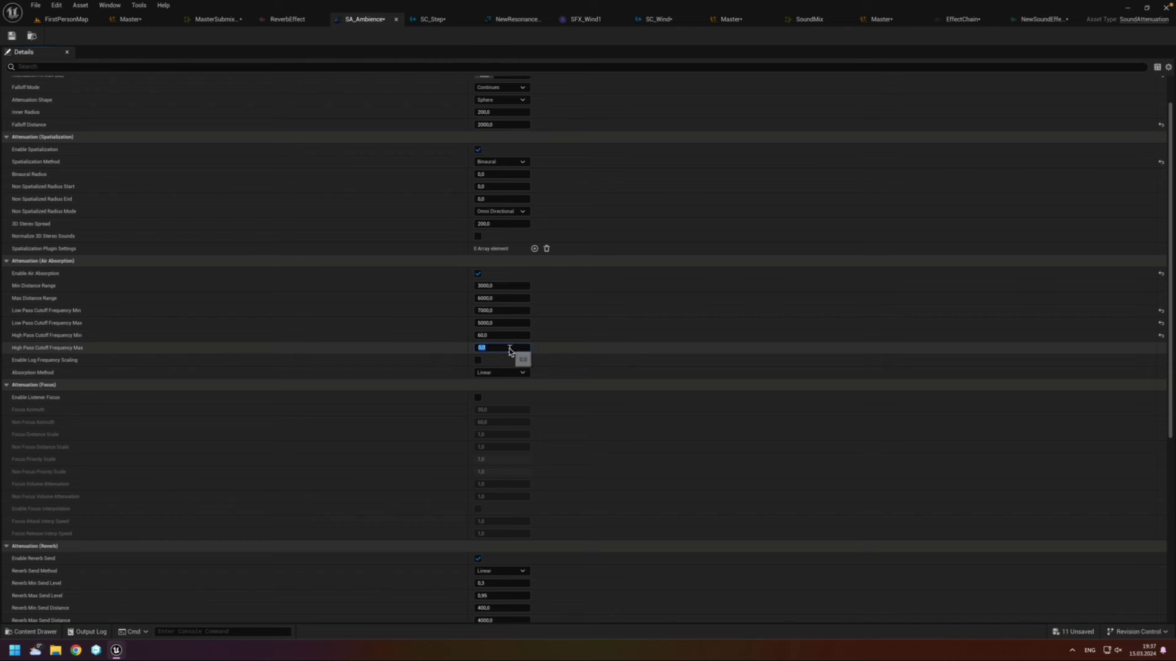
{"action": "type", "text": "100"}
{"action": "key", "text": "Return"}
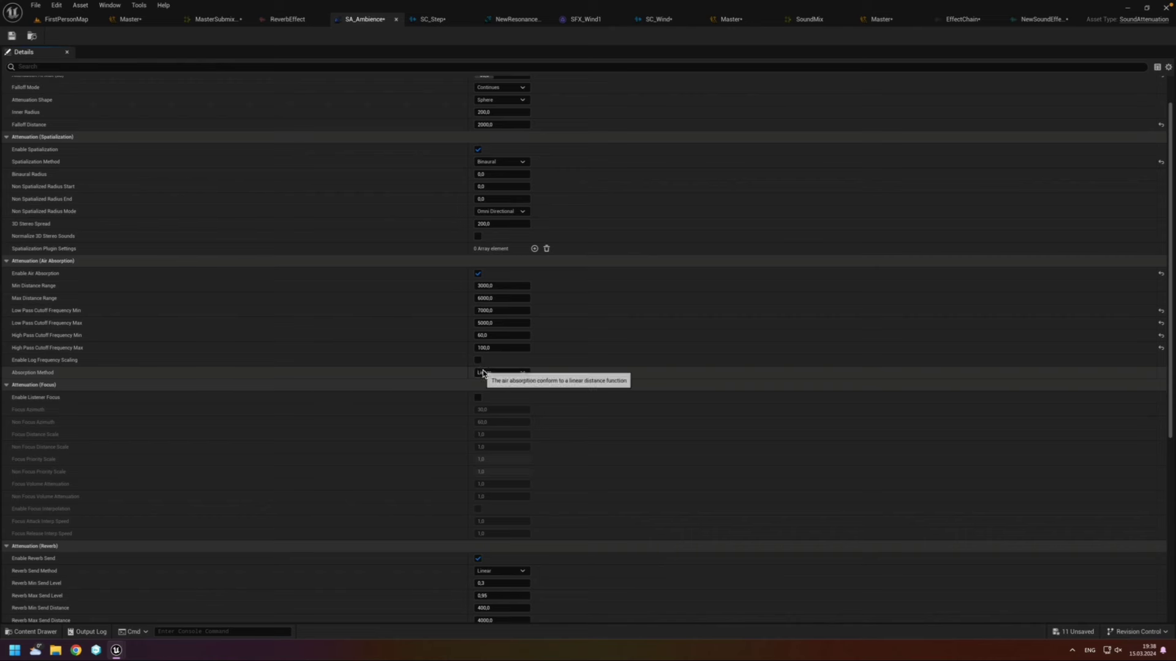
Step: Try Custom Curve, then set the absorption method to Linear
{"action": "left_click", "coordinate": [518, 371]}
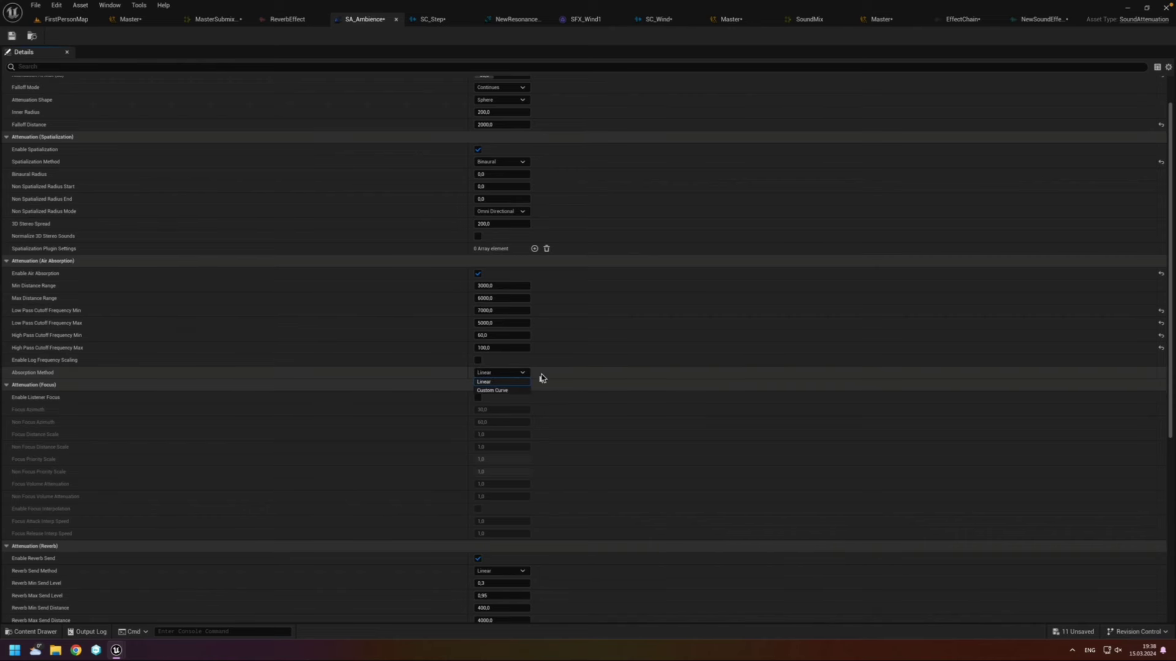
{"action": "left_click", "coordinate": [506, 391]}
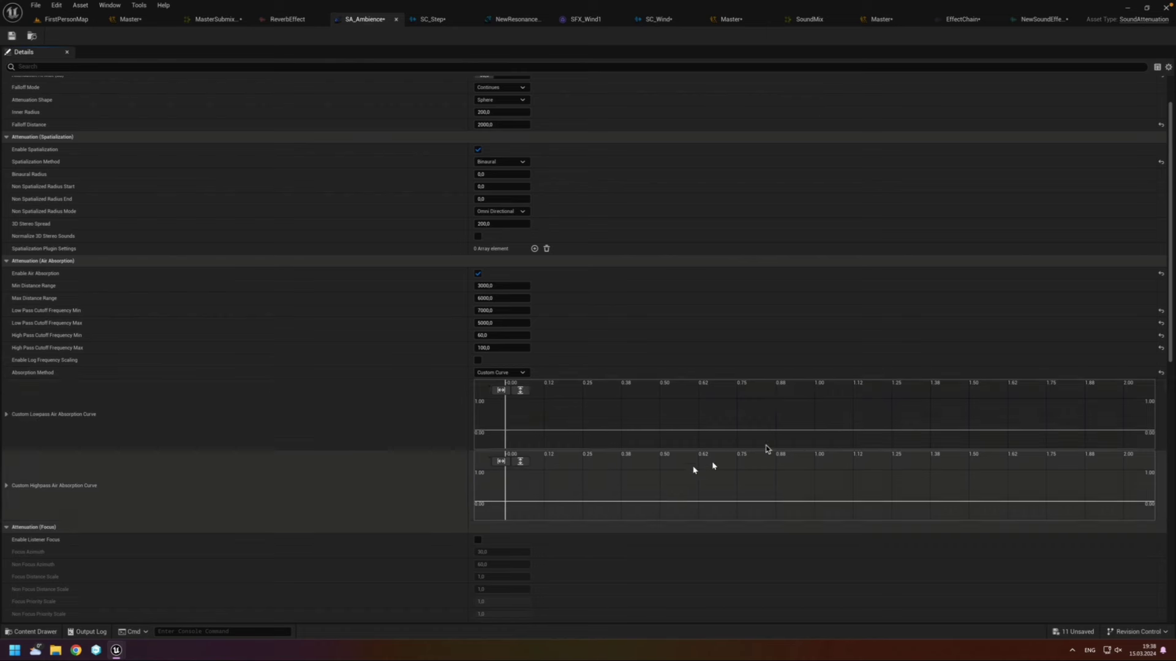
{"action": "left_click", "coordinate": [512, 372]}
{"action": "left_click", "coordinate": [511, 381]}
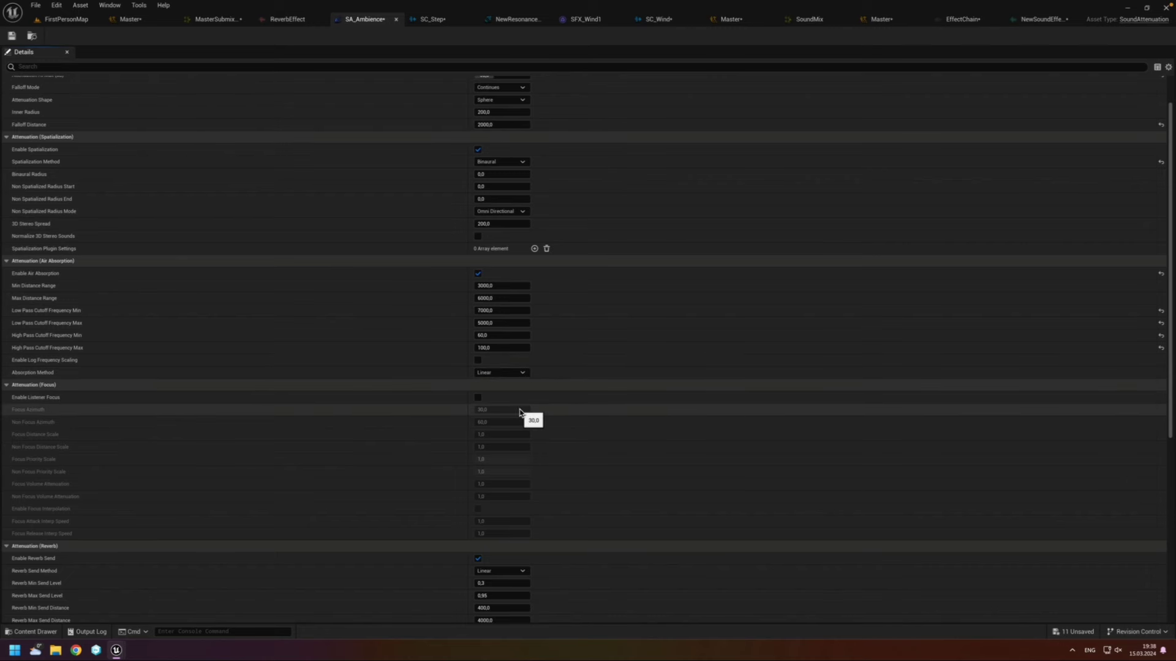
{"action": "scroll", "coordinate": [526, 405], "scroll_direction": "down", "scroll_amount": 5}
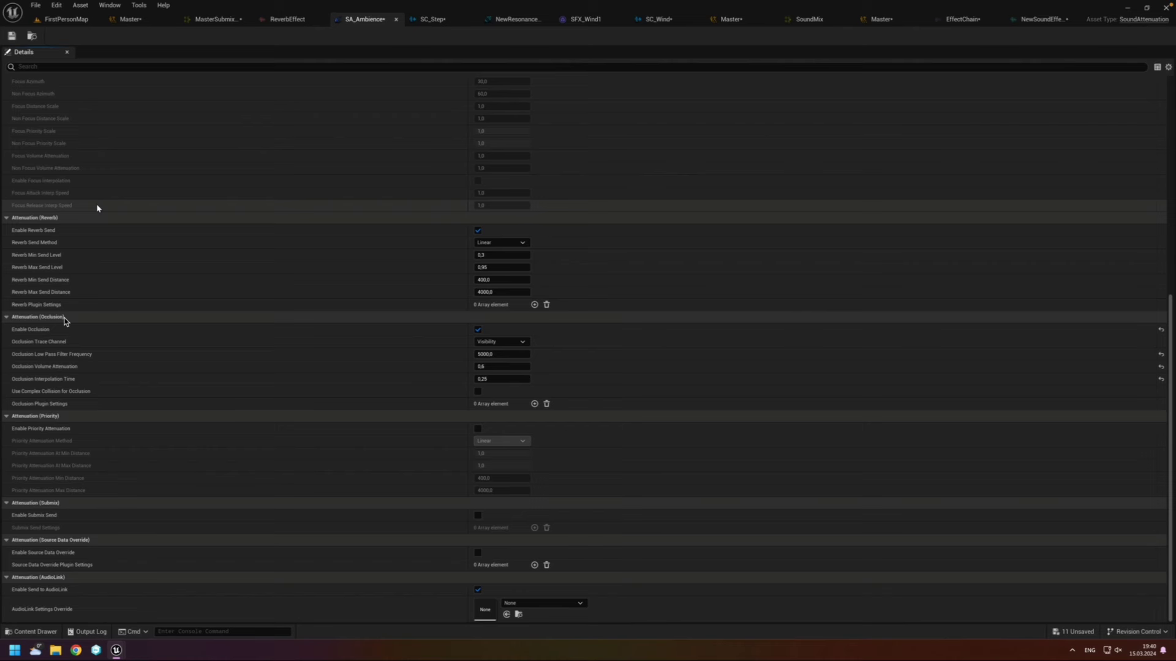
Step: Check the occlusion trace channel choices, keeping Visibility
{"action": "left_click", "coordinate": [521, 343]}
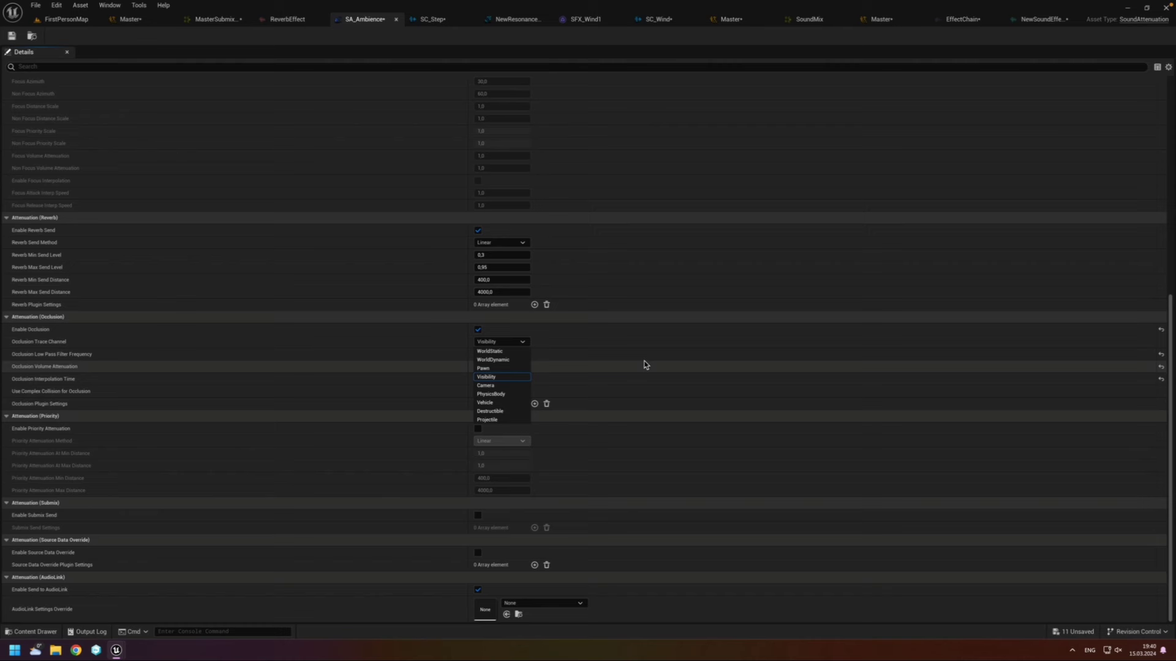
{"action": "key", "text": "super"}
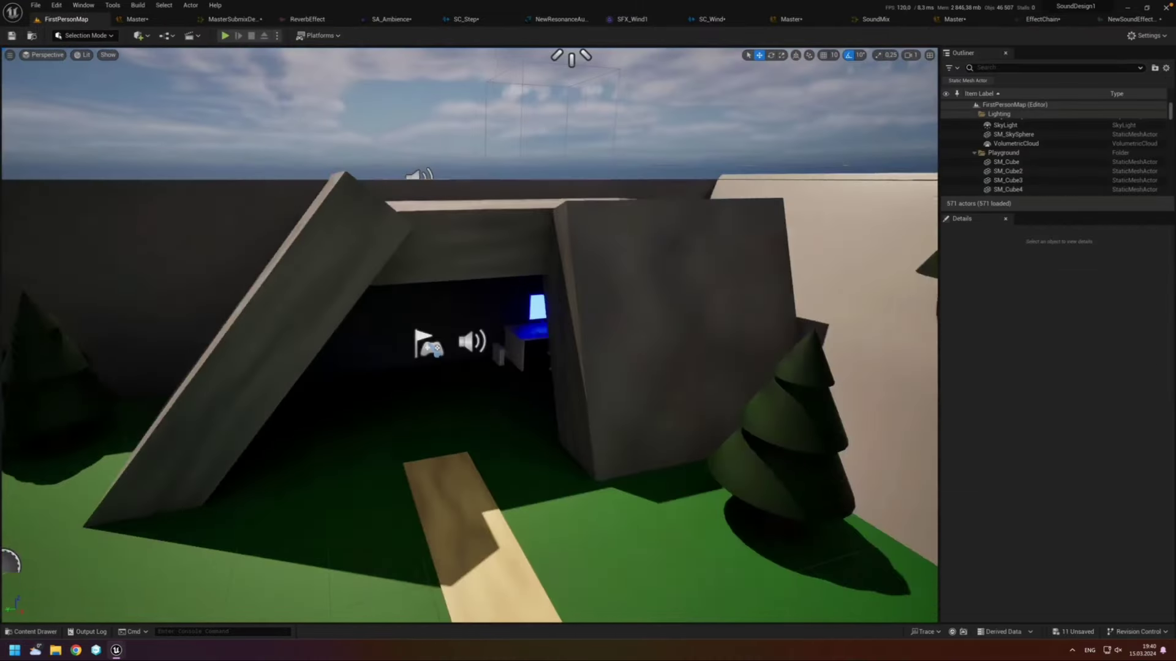
Step: Frame the SC_Cave sound actor and fly the camera into the dark cave
{"action": "left_click", "coordinate": [519, 335]}
{"action": "key", "text": "f"}
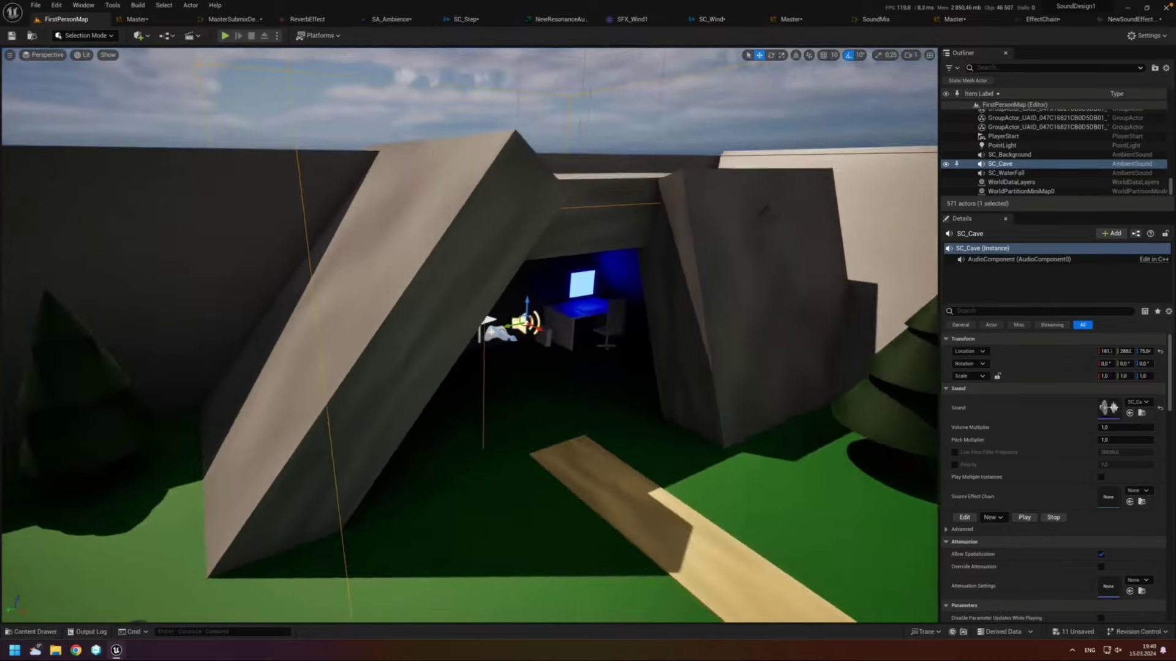
{"action": "key", "text": "Escape"}
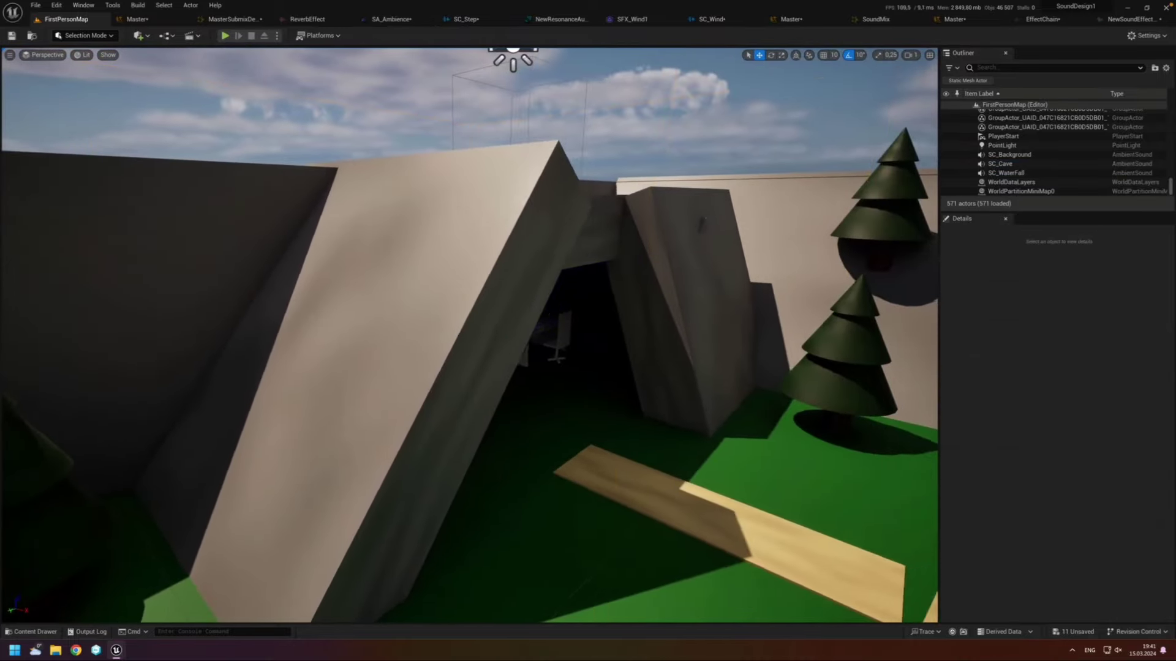
{"action": "right_click_drag", "start_coordinate": [521, 366], "coordinate": [535, 388]}
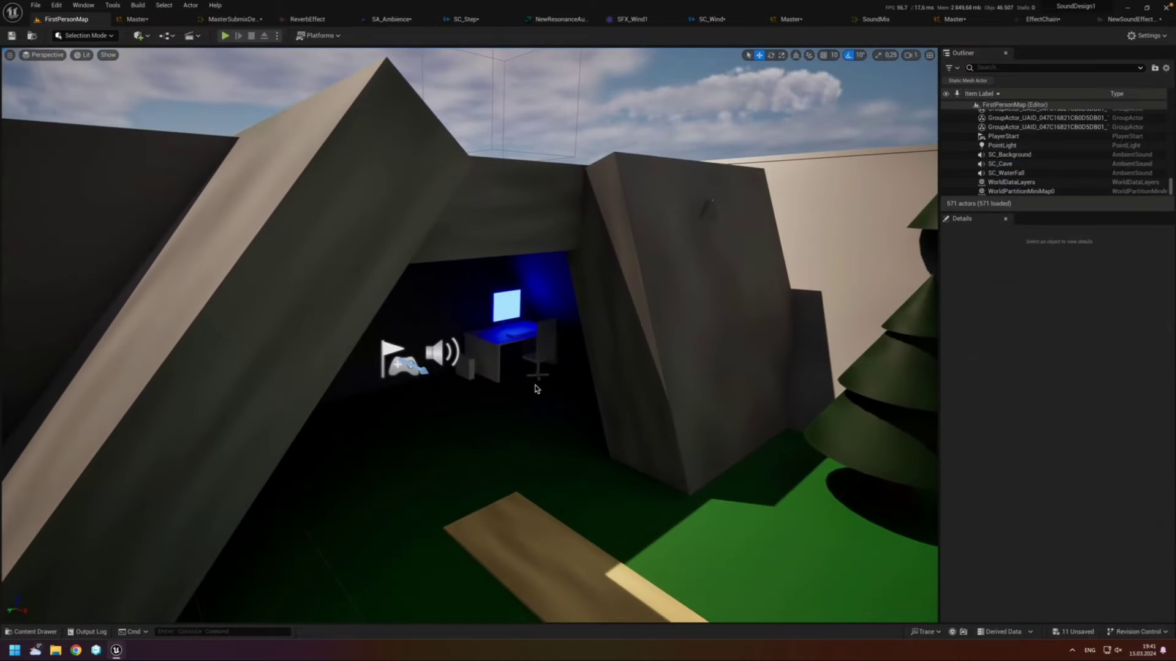
{"action": "right_click_drag", "start_coordinate": [535, 388], "coordinate": [465, 392]}
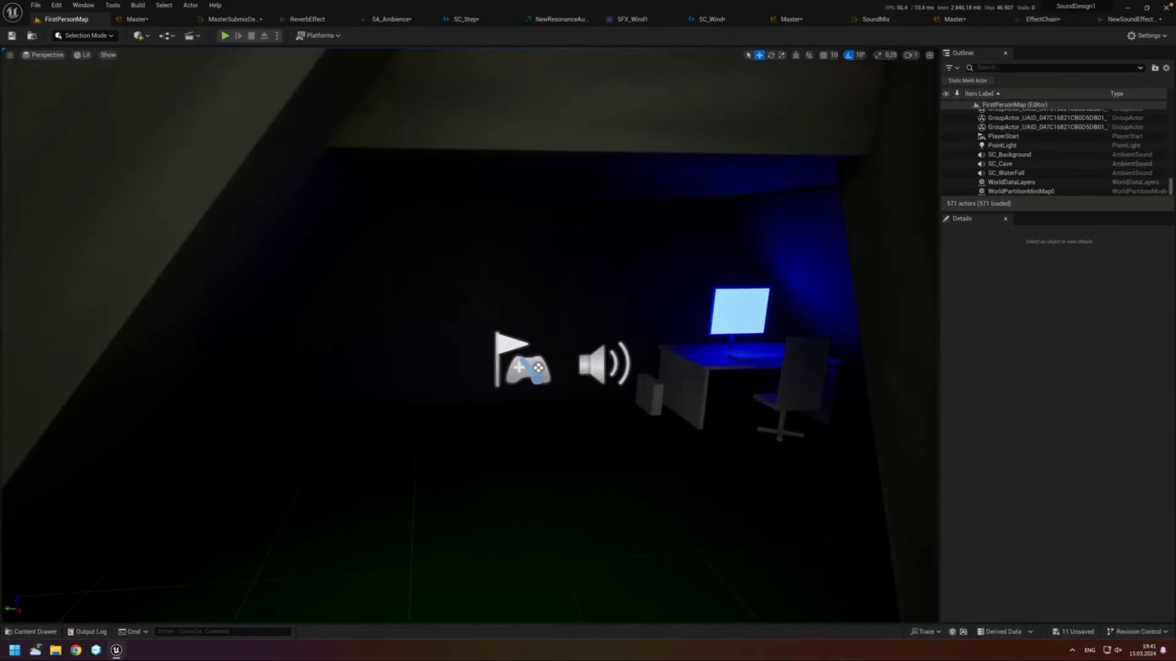
{"action": "left_click", "coordinate": [612, 363]}
{"action": "right_click_drag", "start_coordinate": [612, 363], "coordinate": [612, 362]}
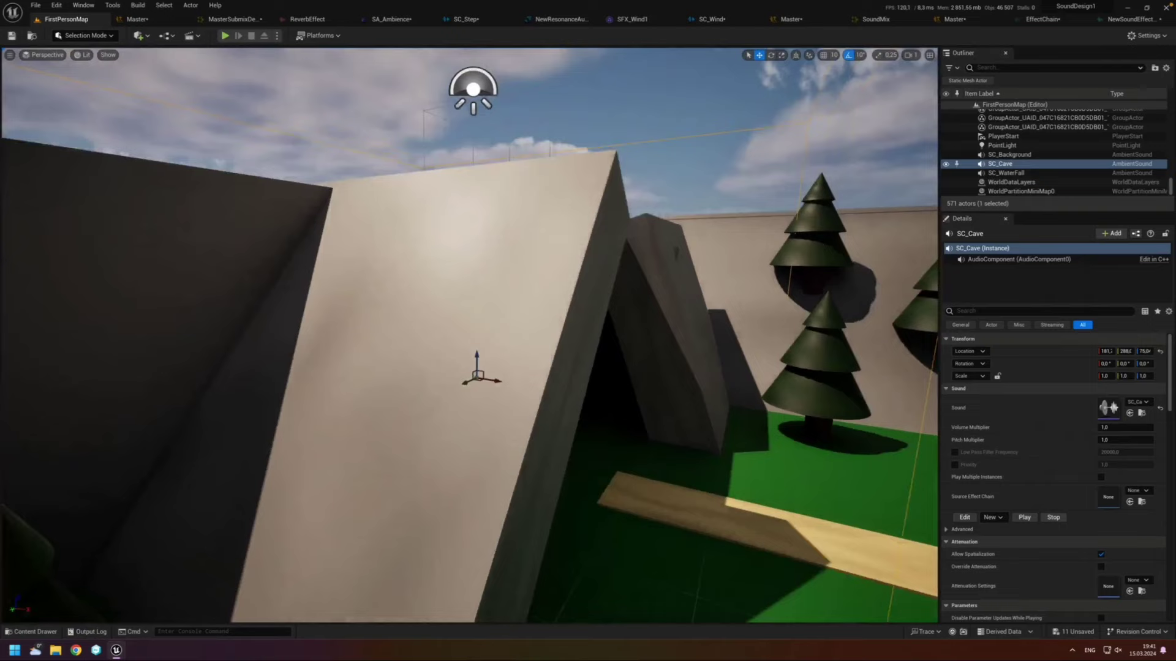
{"action": "right_click_drag", "start_coordinate": [516, 412], "coordinate": [515, 412]}
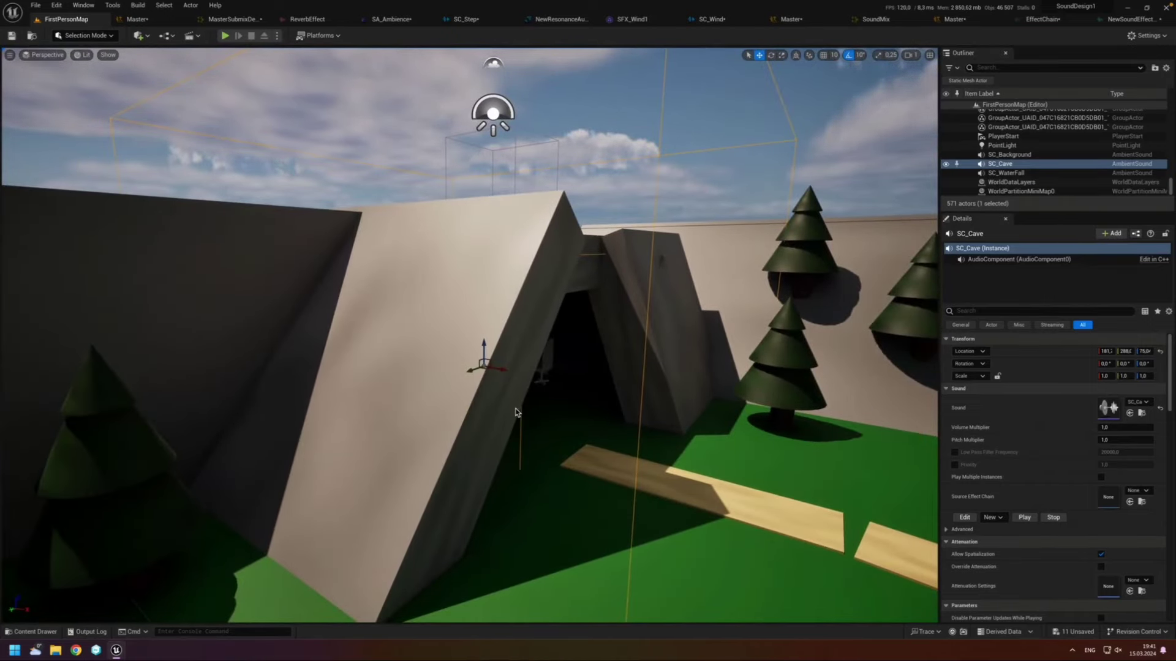
{"action": "key", "text": "Escape"}
{"action": "right_click_drag", "start_coordinate": [527, 401], "coordinate": [530, 406]}
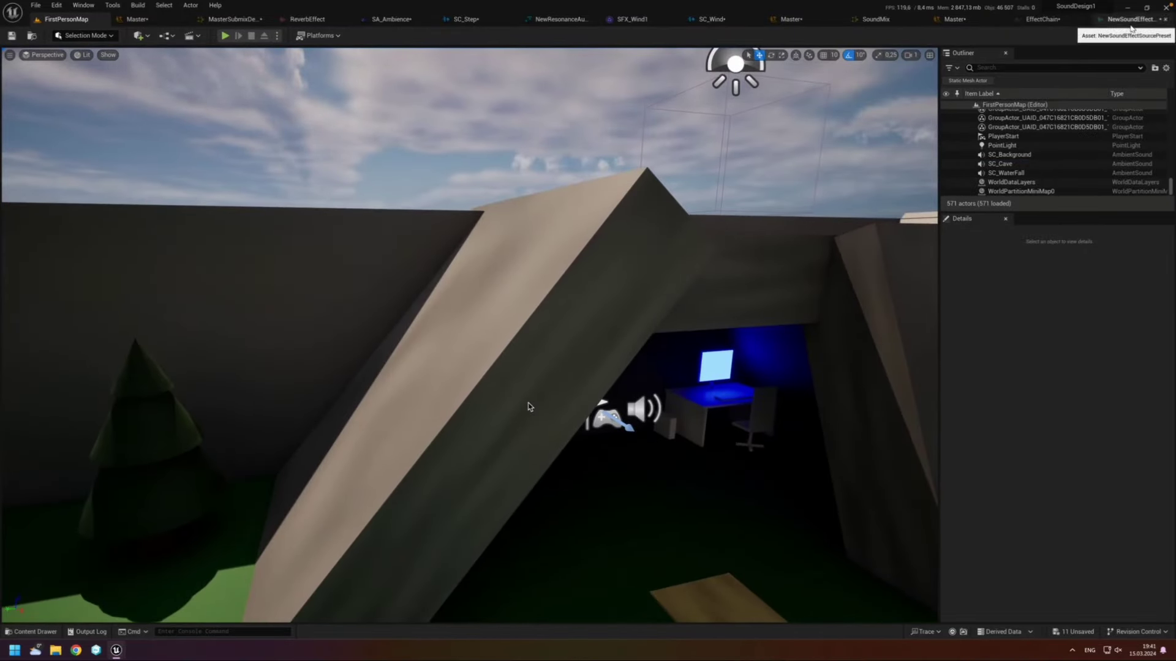
Step: Fly back out, select the Cube27 tent wall and move the camera close to it
{"action": "left_click", "coordinate": [391, 19]}
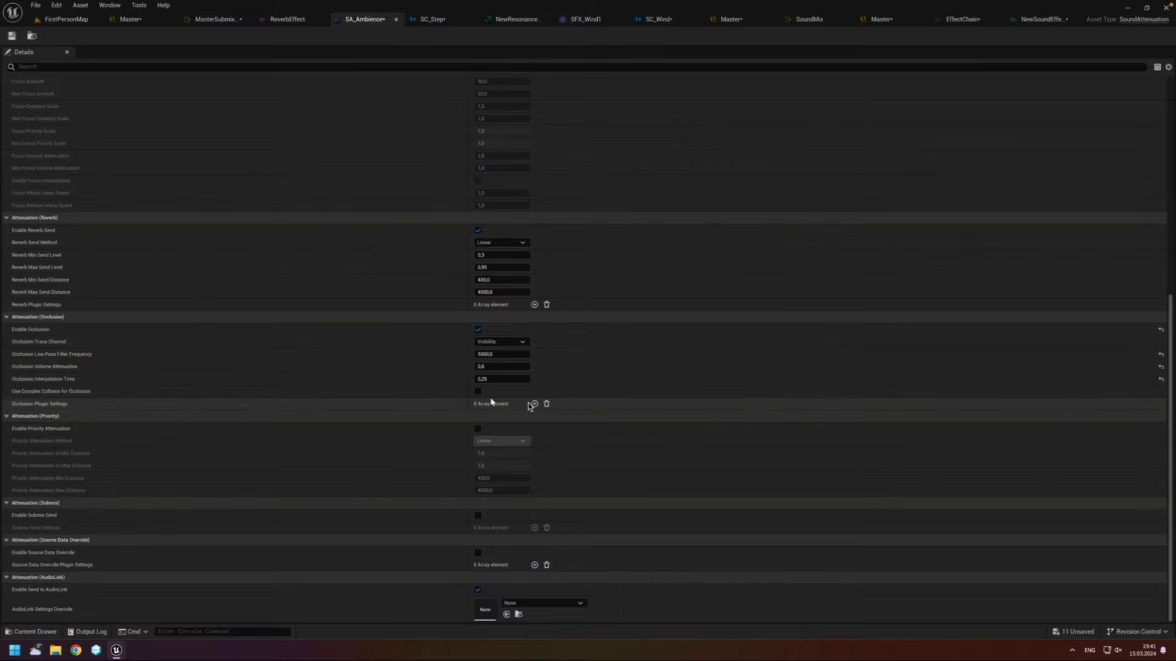
{"action": "left_click", "coordinate": [61, 19]}
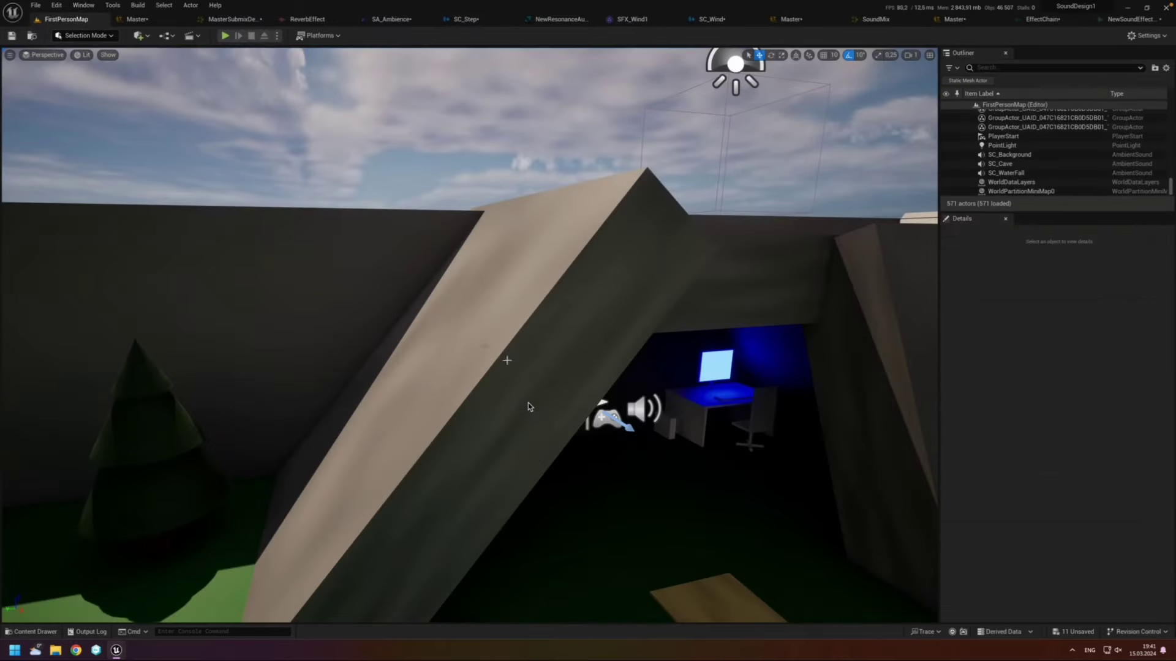
{"action": "right_click_drag", "start_coordinate": [529, 407], "coordinate": [513, 367]}
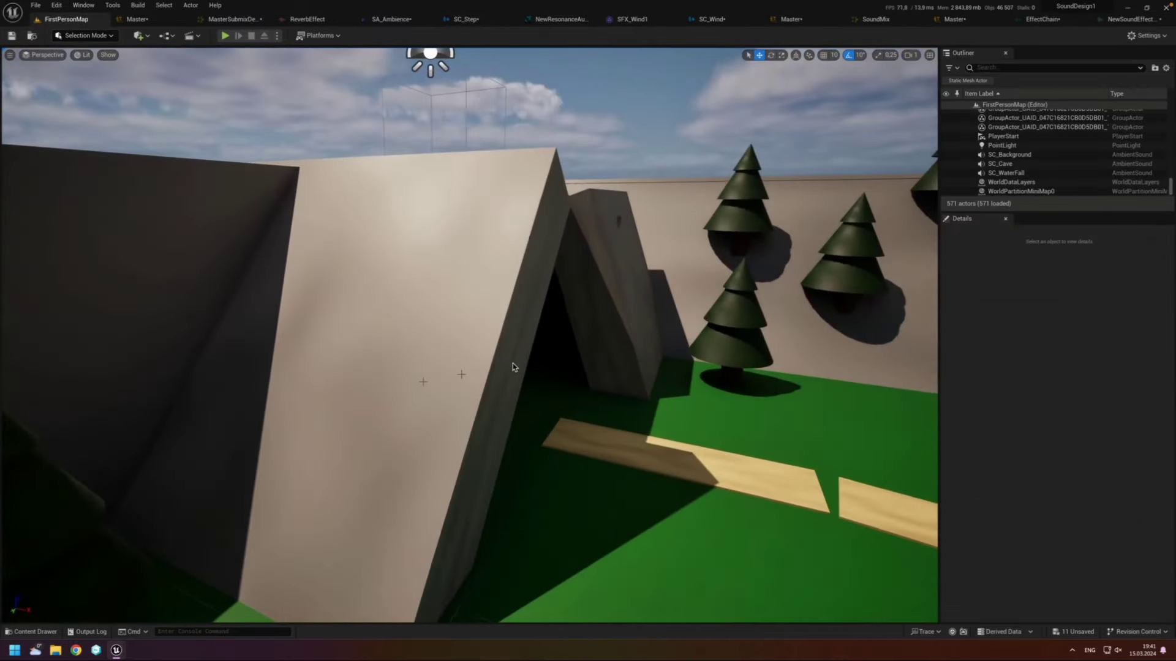
{"action": "left_click", "coordinate": [513, 365]}
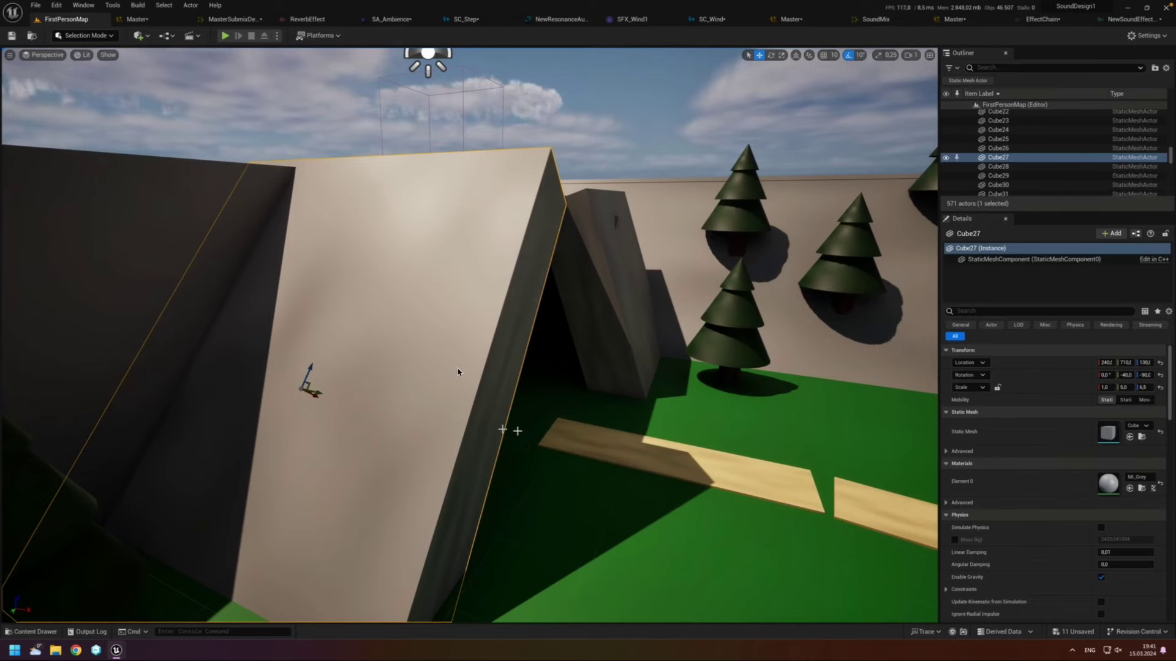
{"action": "mouse_move", "coordinate": [458, 371]}
{"action": "right_mouse_down"}
{"action": "mouse_move", "coordinate": [483, 375]}
{"action": "mouse_move", "coordinate": [453, 361]}
{"action": "mouse_move", "coordinate": [572, 440]}
{"action": "right_mouse_up"}
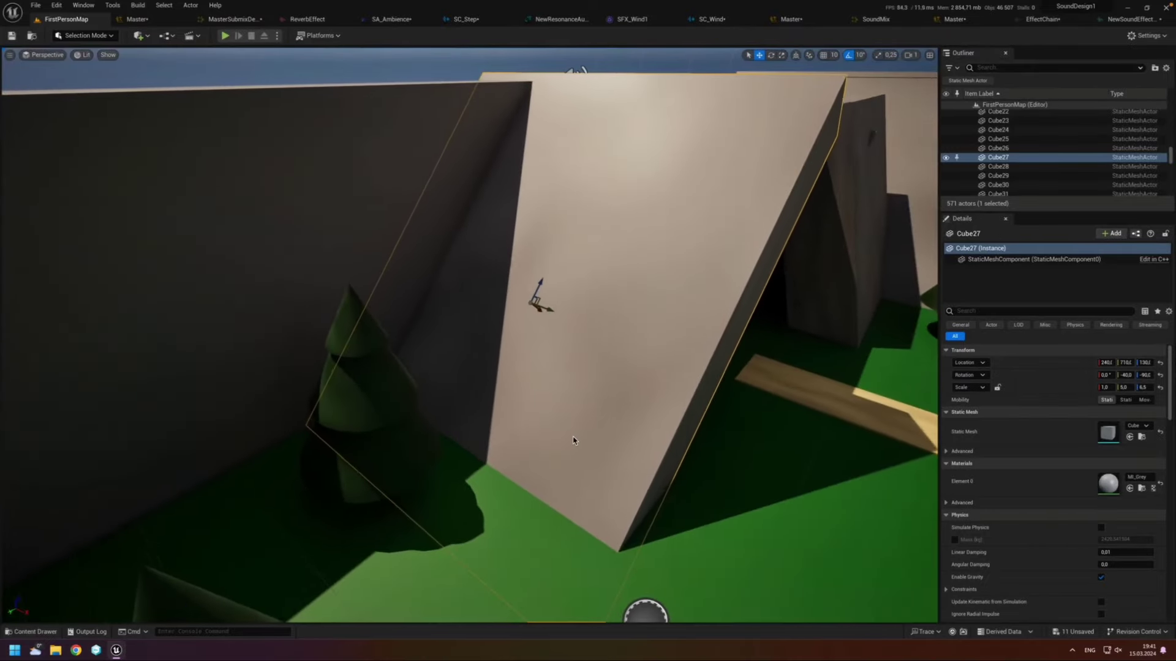
{"action": "left_click", "coordinate": [466, 19]}
Step: Enter 0,6 as SA_Ambience's Occlusion Volume Attenuation
{"action": "left_click", "coordinate": [361, 19]}
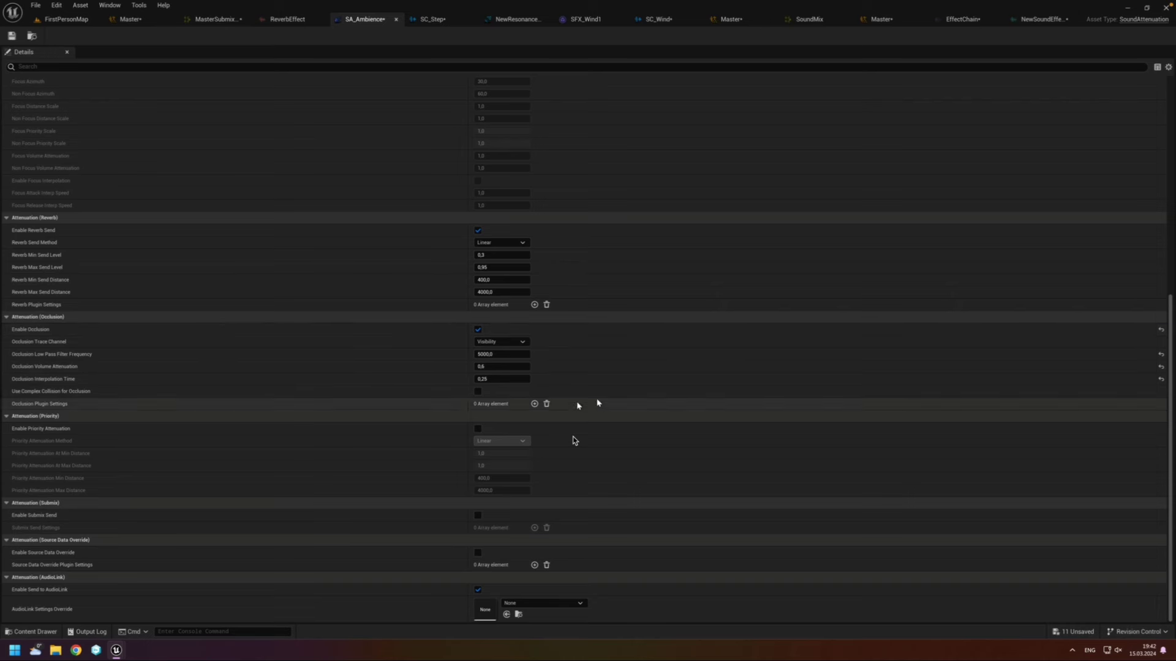
{"action": "left_click", "coordinate": [577, 373]}
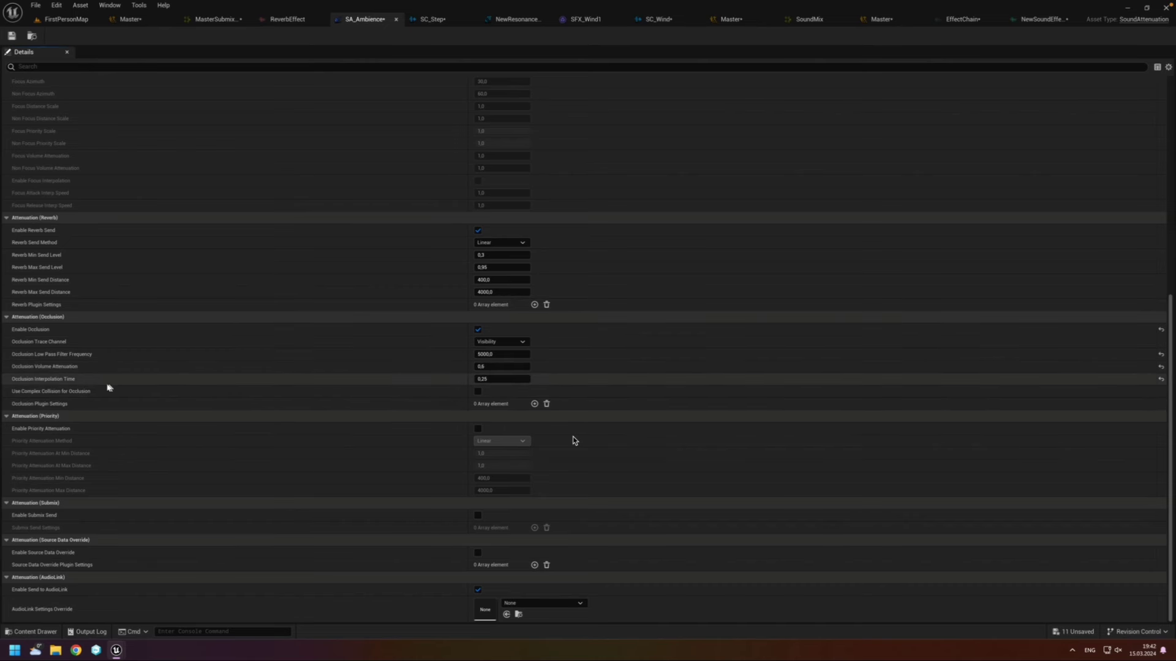
{"action": "mouse_move", "coordinate": [70, 383]}
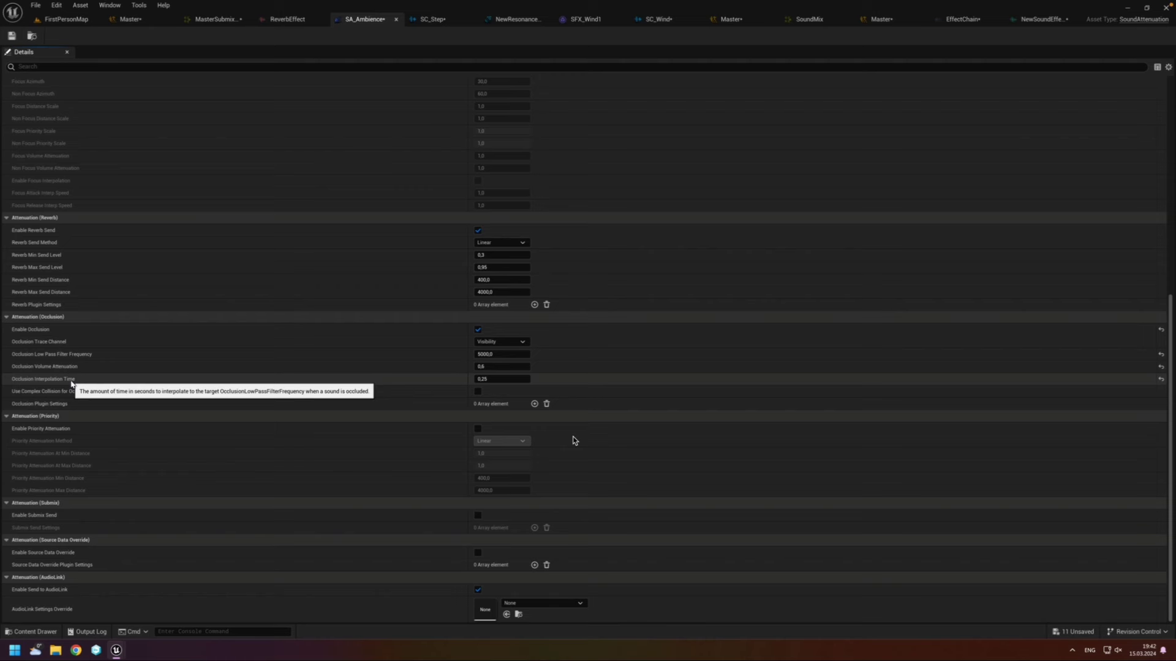
Step: Fly the camera forward into the tent, then turn toward the lit wall and trees
{"action": "left_click", "coordinate": [66, 19]}
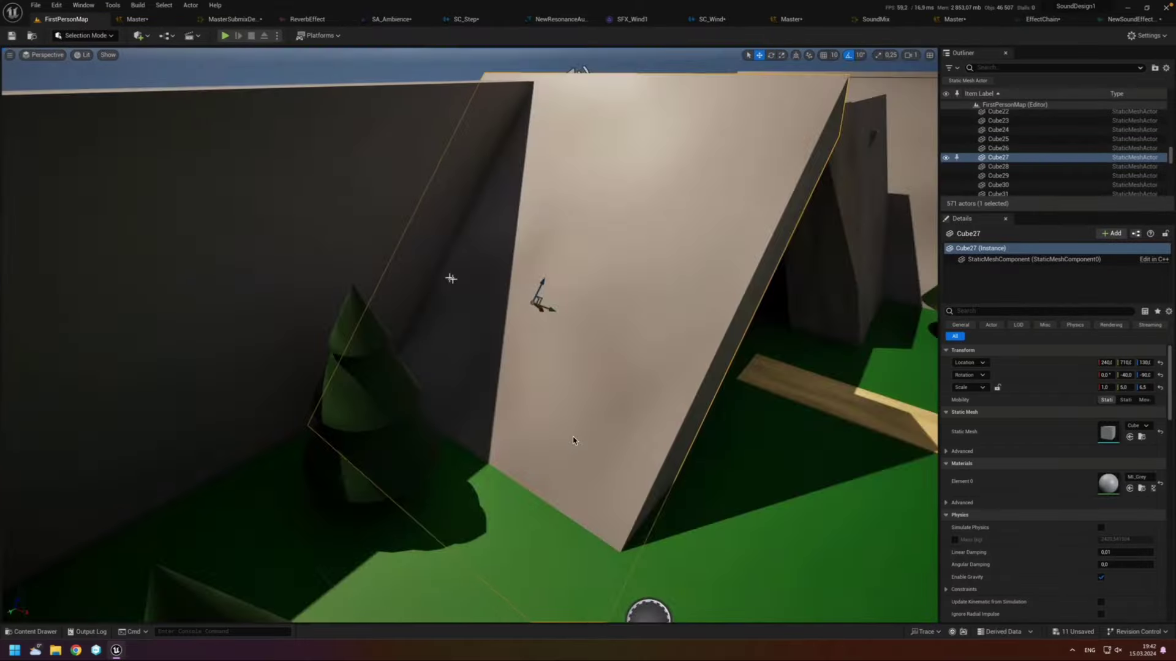
{"action": "right_click_drag", "start_coordinate": [469, 331], "coordinate": [469, 331]}
{"action": "key", "text": "Escape"}
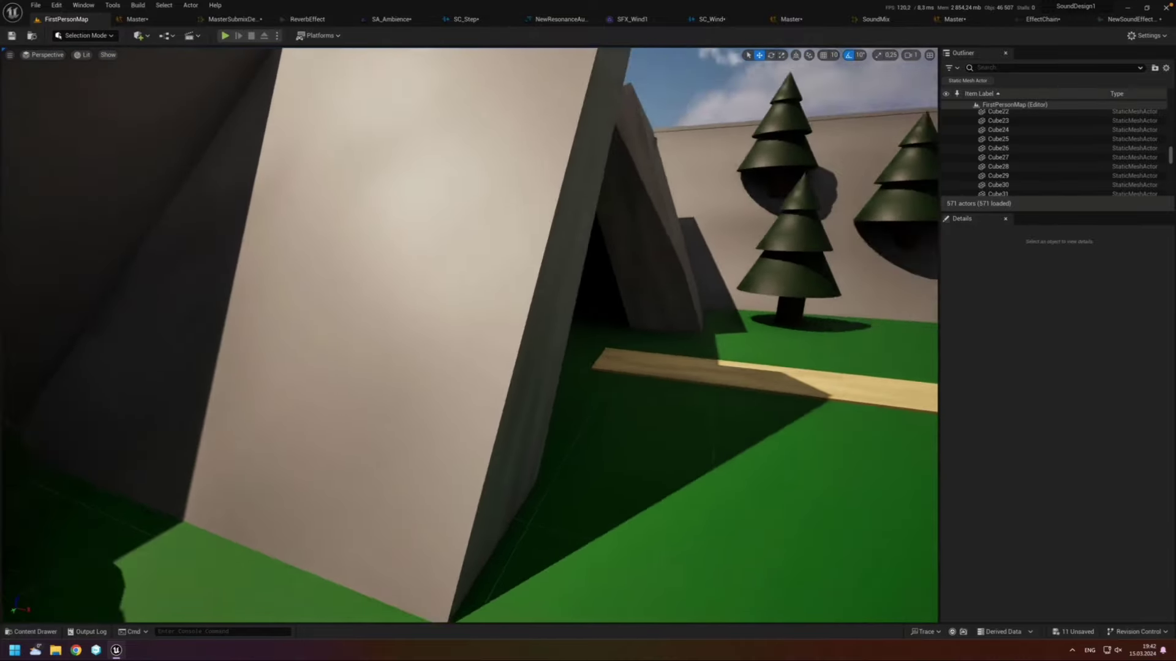
{"action": "right_click_drag", "start_coordinate": [469, 330], "coordinate": [599, 297]}
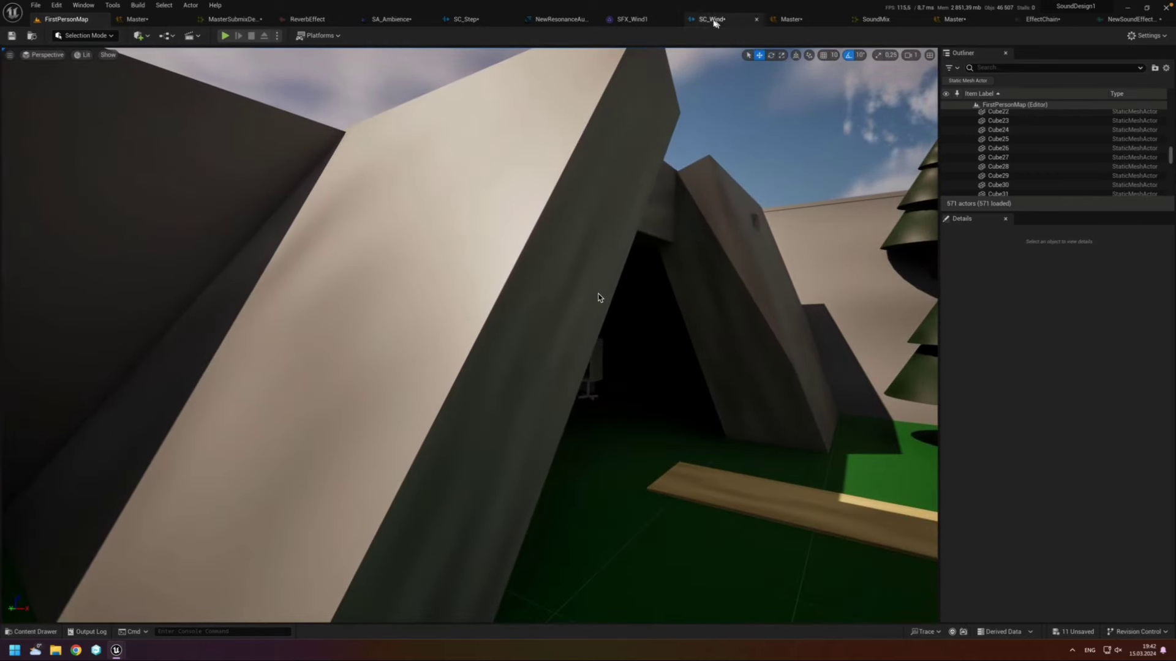
{"action": "left_click", "coordinate": [392, 19]}
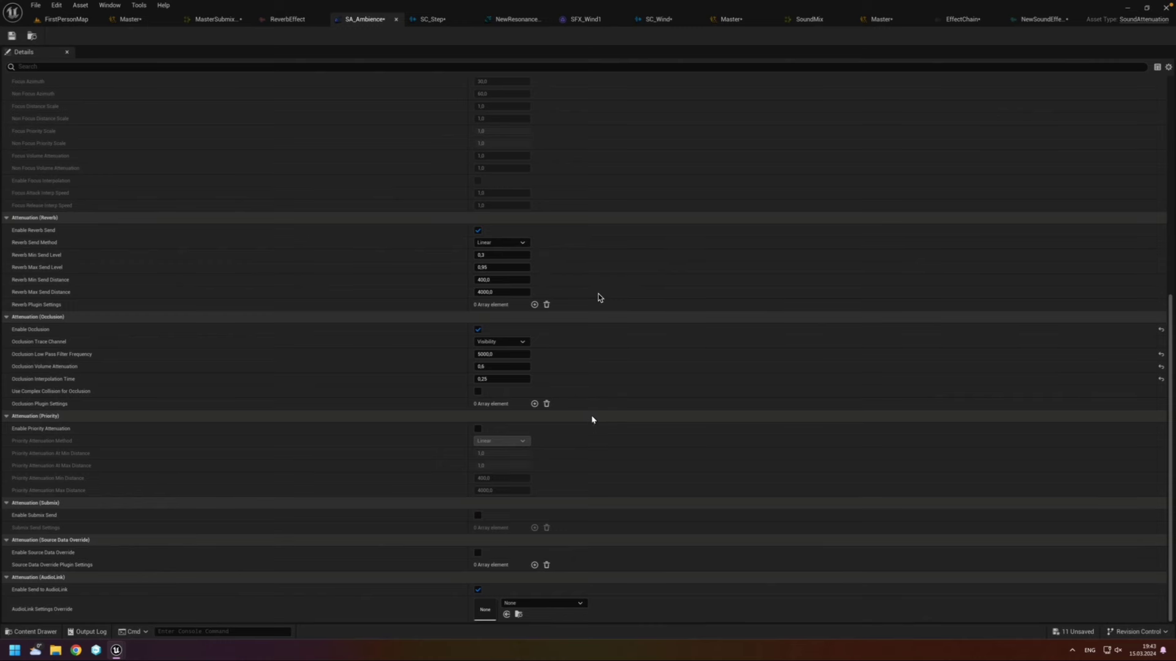
Step: Scroll SA_Ambience Details up to the Spatialization and Air Absorption sections
{"action": "scroll", "coordinate": [591, 421], "scroll_direction": "up", "scroll_amount": 2}
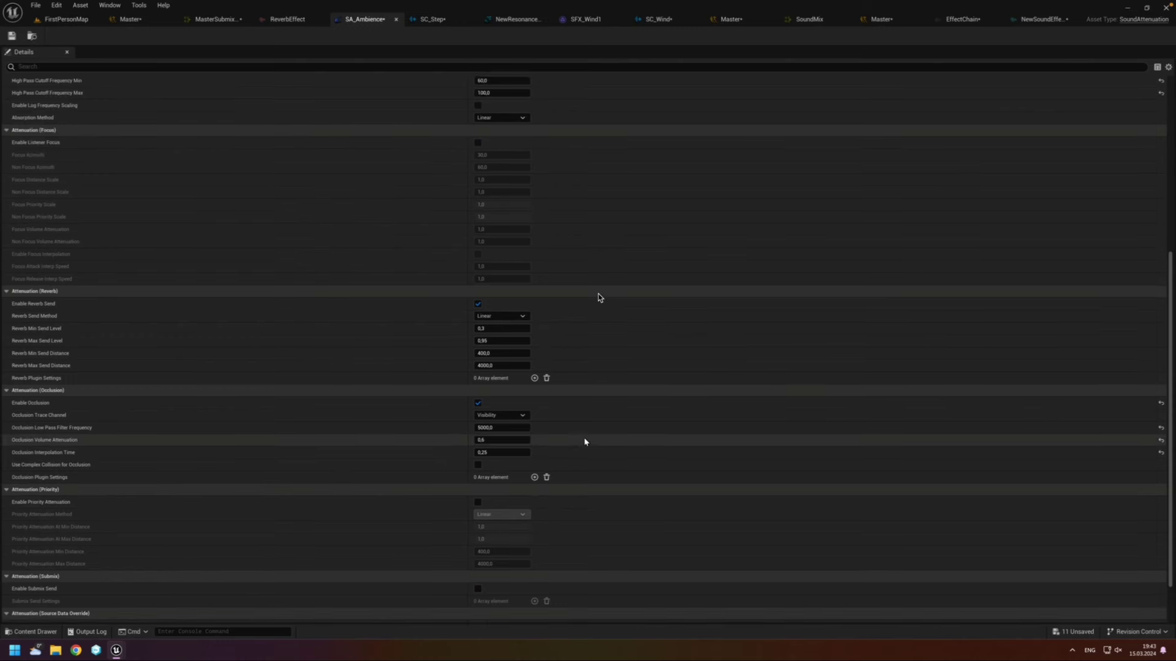
{"action": "scroll", "coordinate": [589, 429], "scroll_direction": "up", "scroll_amount": 2}
{"action": "scroll", "coordinate": [588, 440], "scroll_direction": "up", "scroll_amount": 2}
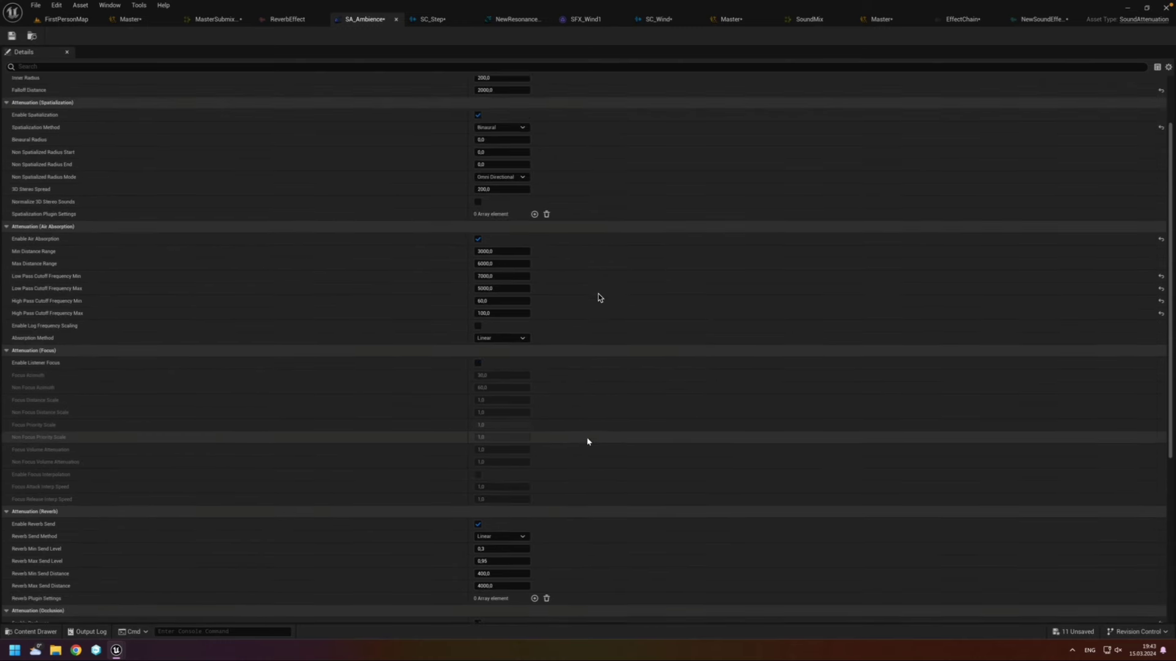
{"action": "left_click", "coordinate": [66, 19]}
Step: Fly the camera past the purple stream and trees toward the red building
{"action": "right_click_drag", "start_coordinate": [469, 336], "coordinate": [392, 334]}
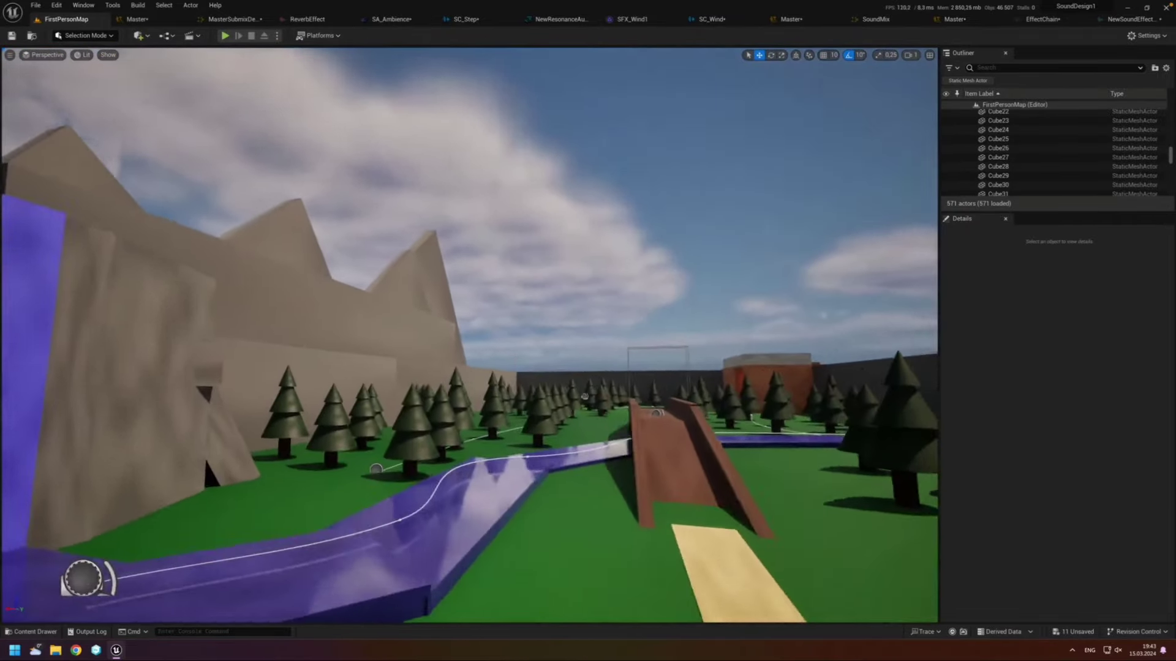
{"action": "right_click_drag", "start_coordinate": [311, 358], "coordinate": [311, 359]}
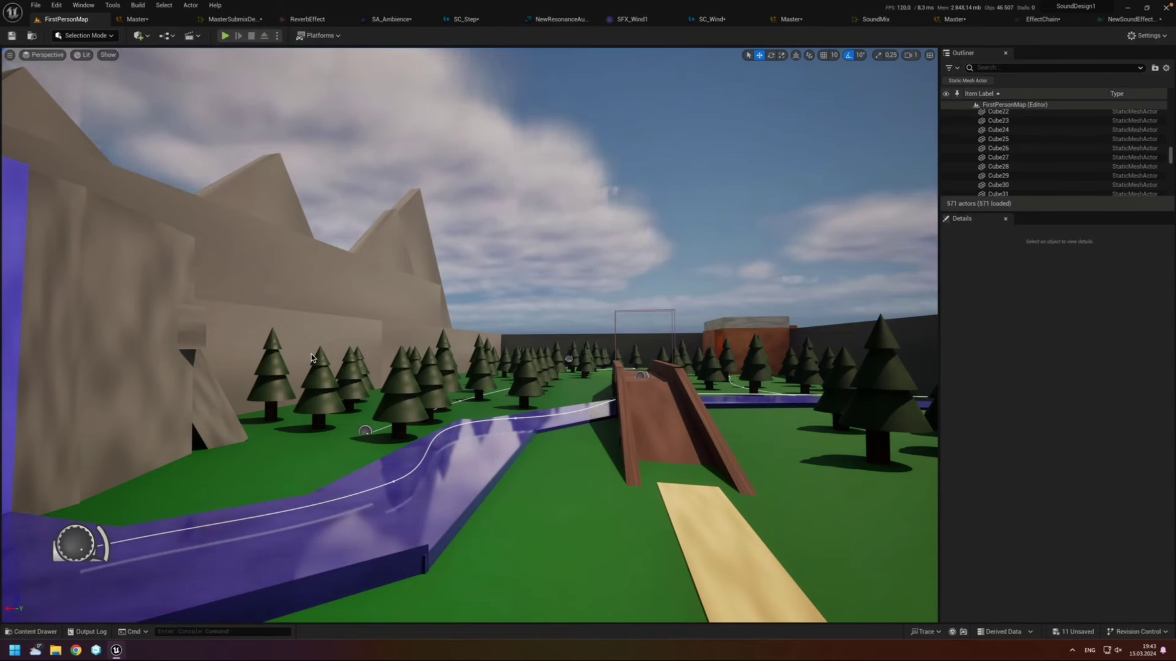
{"action": "mouse_move", "coordinate": [312, 358]}
{"action": "right_mouse_down"}
{"action": "mouse_move", "coordinate": [465, 394]}
{"action": "mouse_move", "coordinate": [343, 392]}
{"action": "right_mouse_up"}
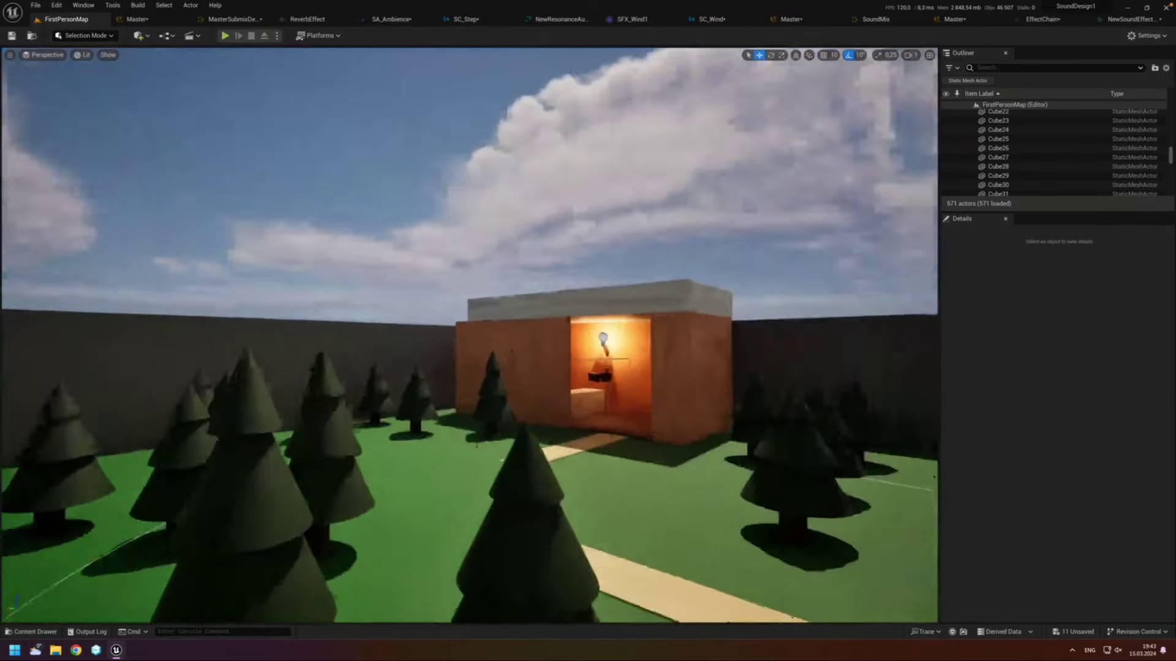
{"action": "mouse_move", "coordinate": [343, 392]}
{"action": "right_mouse_down"}
{"action": "mouse_move", "coordinate": [502, 392]}
{"action": "mouse_move", "coordinate": [368, 392]}
{"action": "mouse_move", "coordinate": [479, 337]}
{"action": "mouse_move", "coordinate": [395, 409]}
{"action": "mouse_move", "coordinate": [471, 398]}
{"action": "mouse_move", "coordinate": [416, 401]}
{"action": "mouse_move", "coordinate": [429, 392]}
{"action": "mouse_move", "coordinate": [469, 397]}
{"action": "right_mouse_up"}
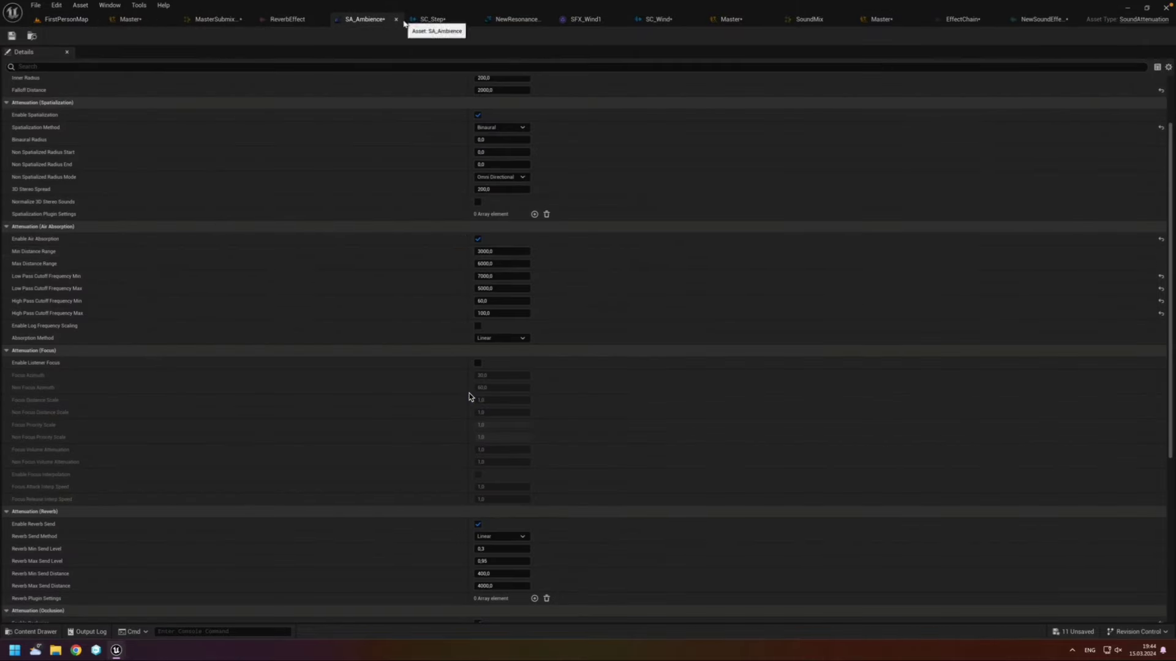
{"action": "left_click", "coordinate": [392, 19]}
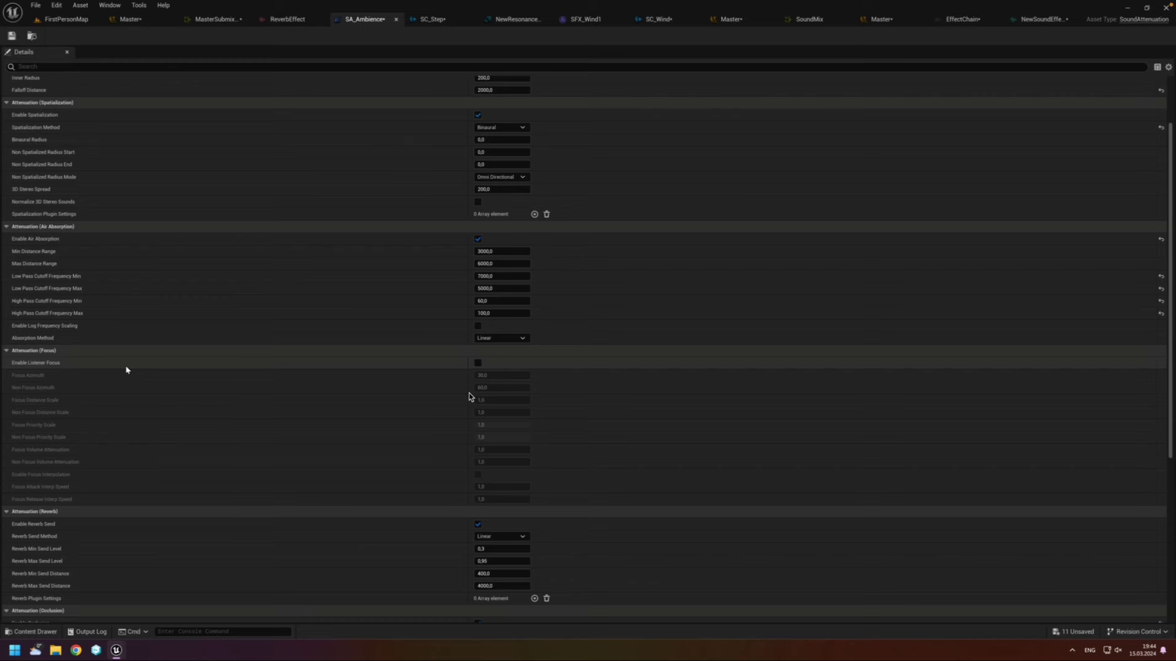
{"action": "scroll", "coordinate": [344, 422], "scroll_direction": "down", "scroll_amount": 2}
{"action": "scroll", "coordinate": [342, 416], "scroll_direction": "down", "scroll_amount": 2}
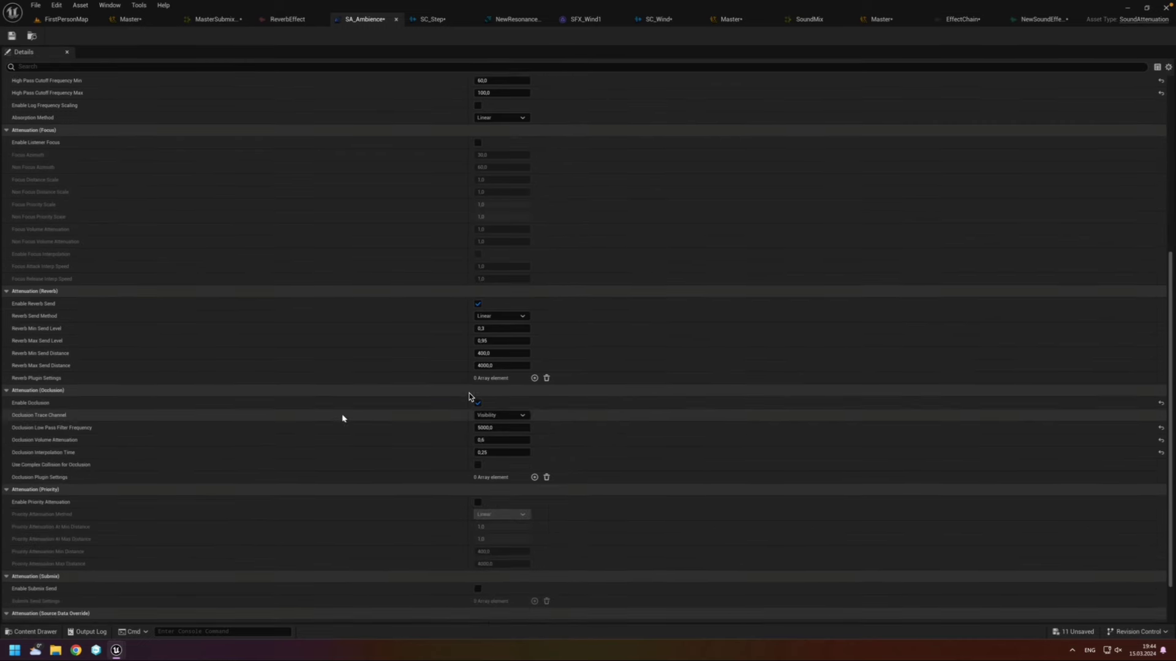
{"action": "scroll", "coordinate": [331, 421], "scroll_direction": "down", "scroll_amount": 1}
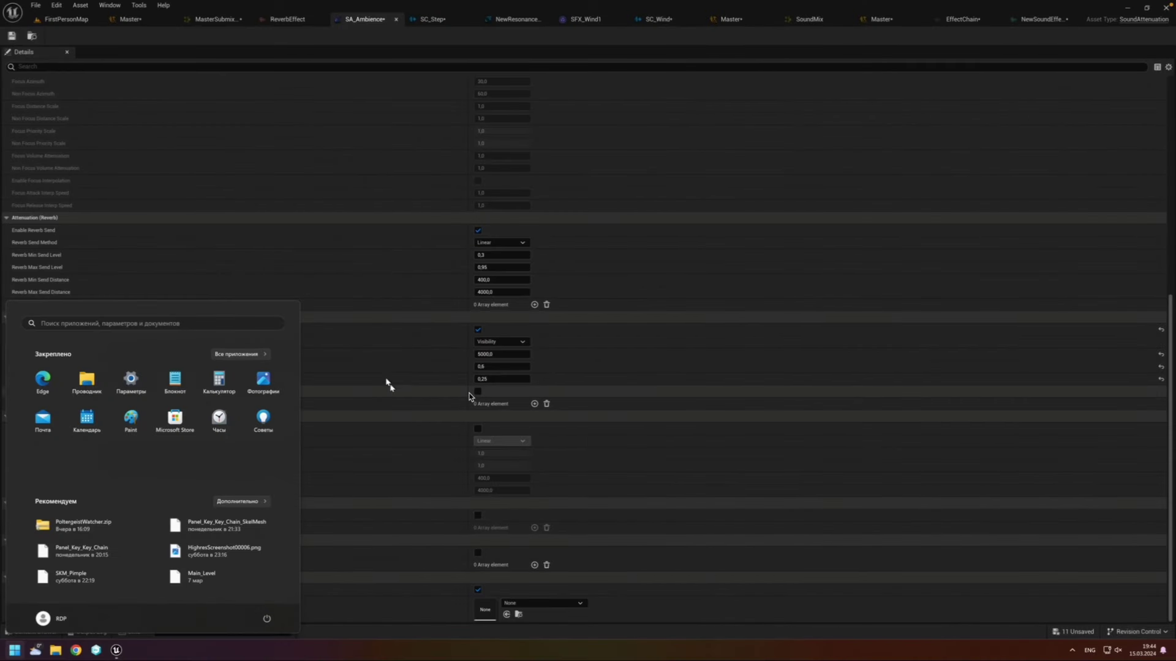
{"action": "left_click", "coordinate": [319, 375]}
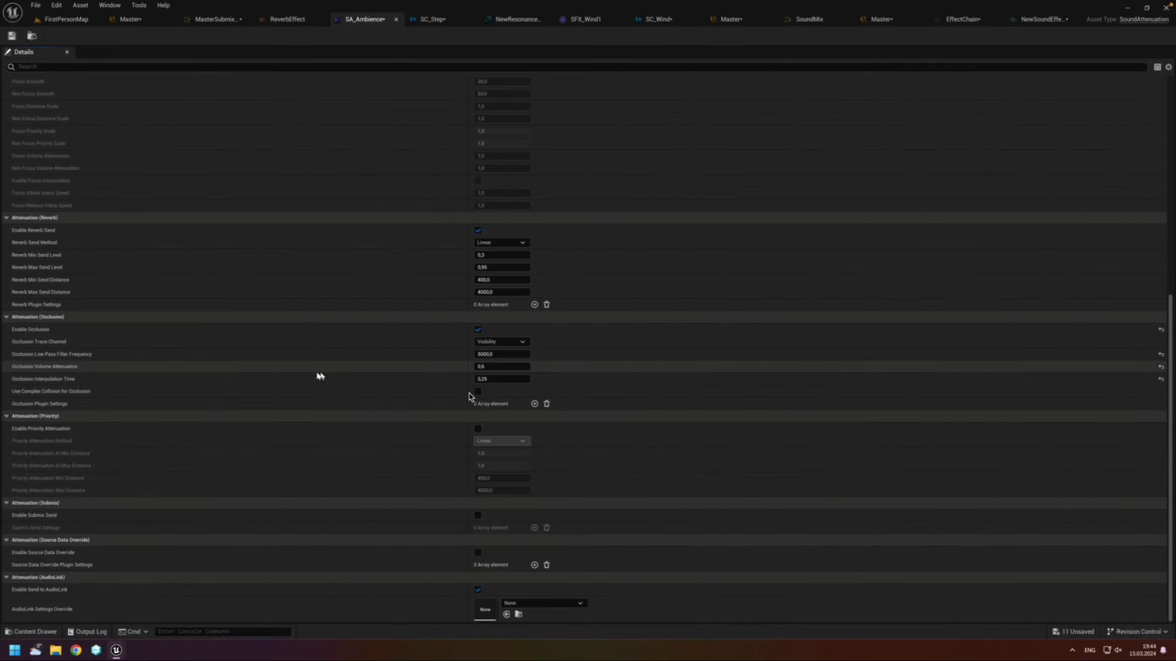
{"action": "scroll", "coordinate": [178, 390], "scroll_direction": "up", "scroll_amount": 2}
{"action": "scroll", "coordinate": [202, 407], "scroll_direction": "up", "scroll_amount": 3}
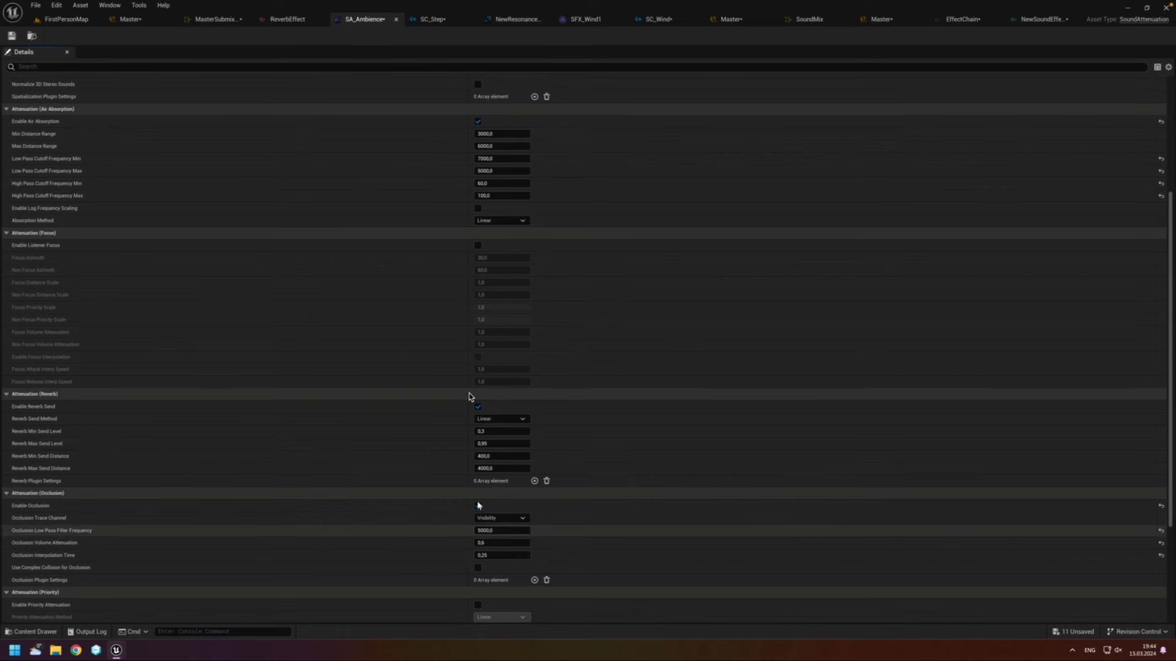
{"action": "scroll", "coordinate": [469, 396], "scroll_direction": "up", "scroll_amount": 1}
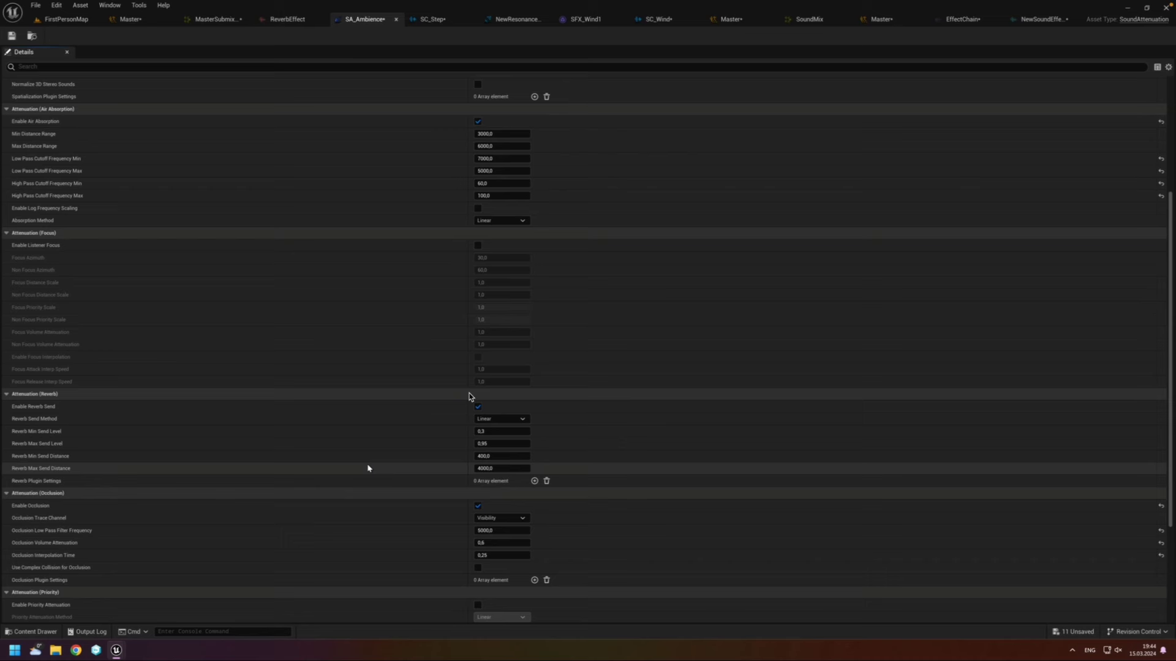
{"action": "left_click", "coordinate": [490, 419]}
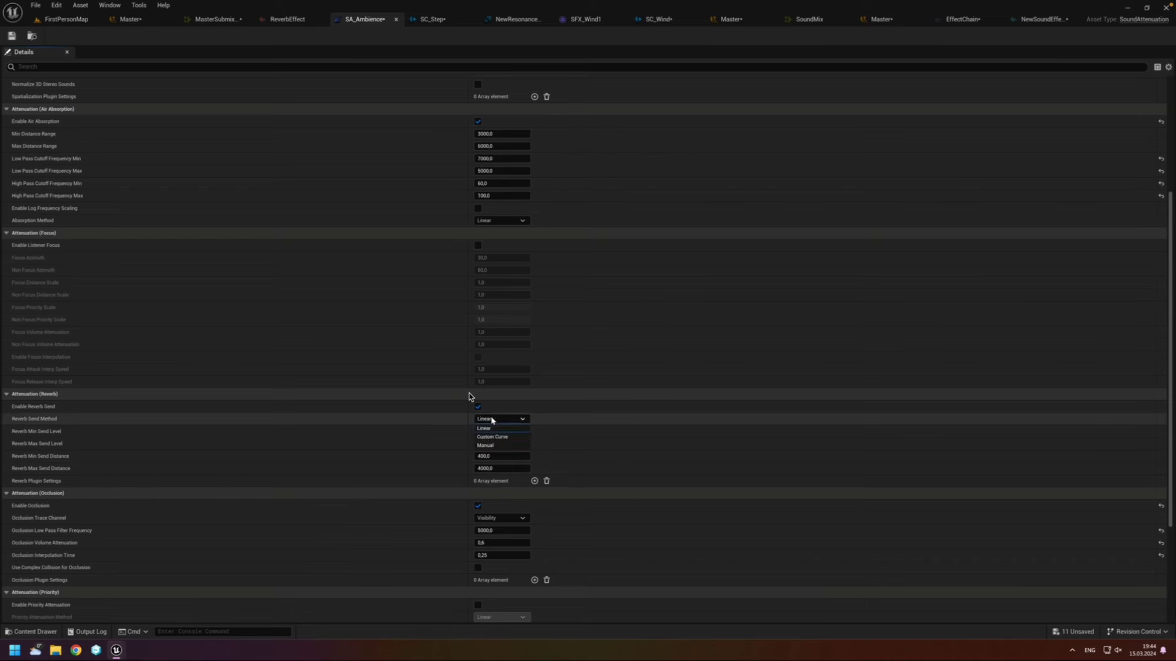
{"action": "left_click", "coordinate": [581, 424]}
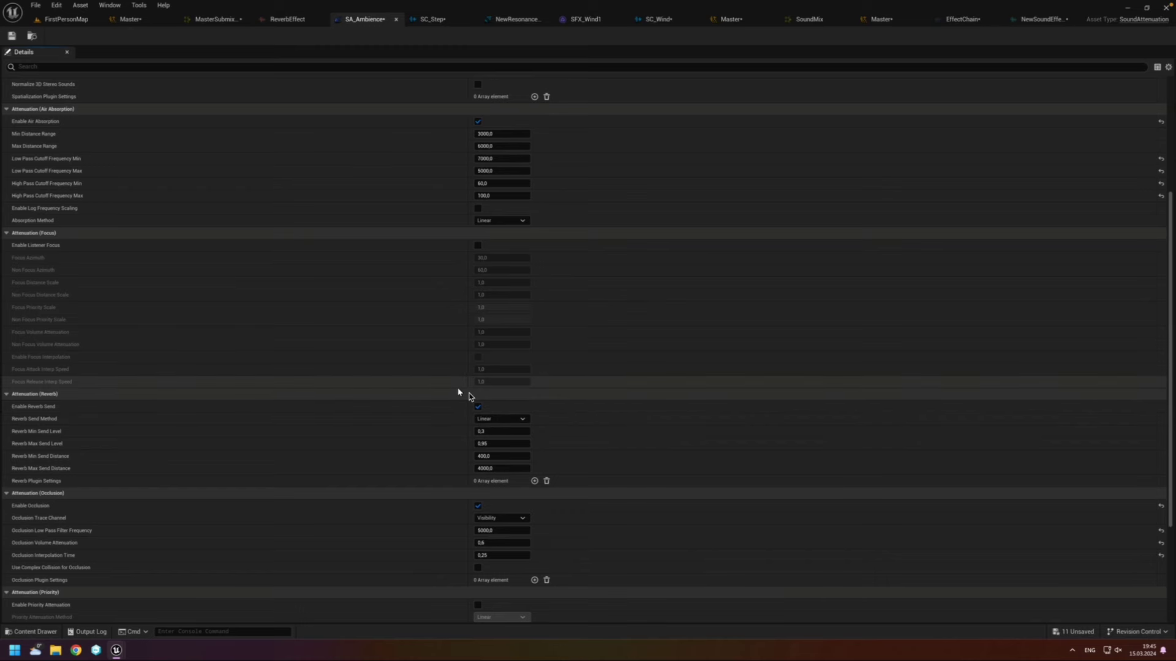
{"action": "scroll", "coordinate": [459, 395], "scroll_direction": "down", "scroll_amount": 2}
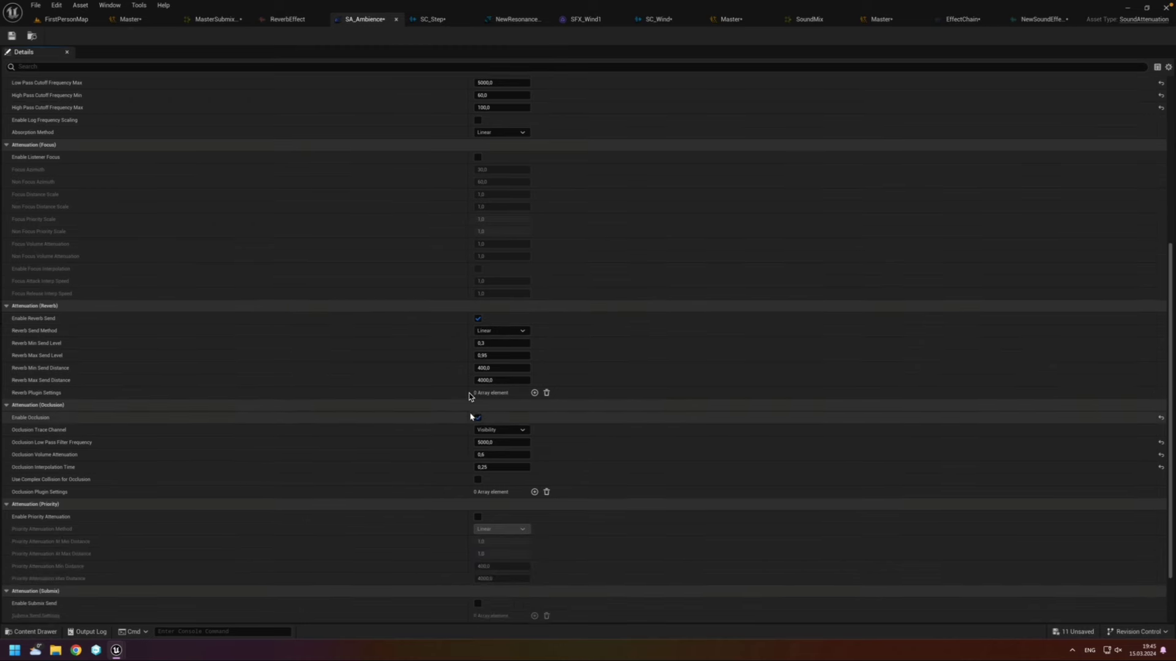
{"action": "scroll", "coordinate": [459, 422], "scroll_direction": "up", "scroll_amount": 5}
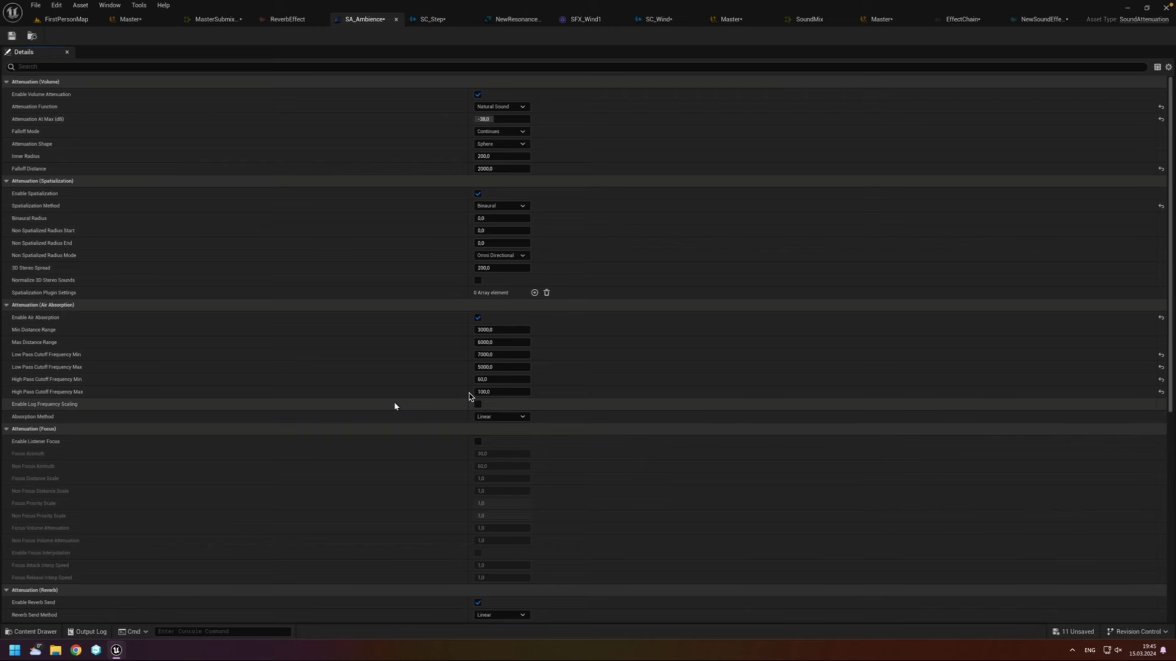
{"action": "key", "text": "super+Tab"}
{"action": "key", "text": "super+Tab"}
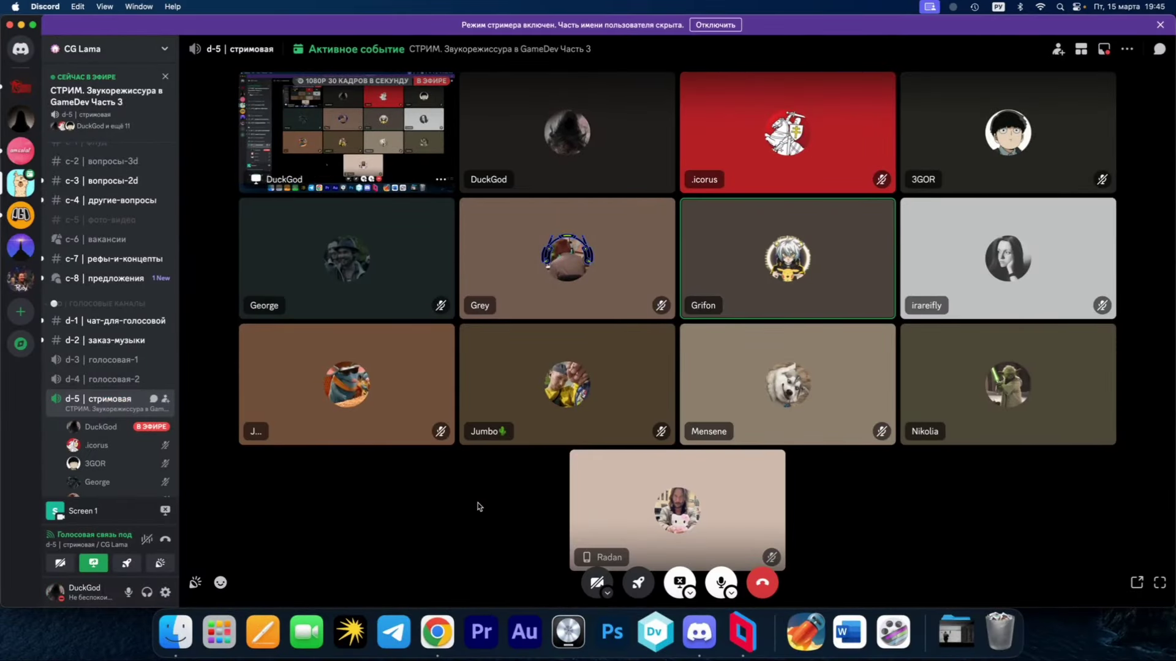
Step: Move the slides on to Реверберация, then return to the Unreal editor
{"action": "key", "text": "super+Tab"}
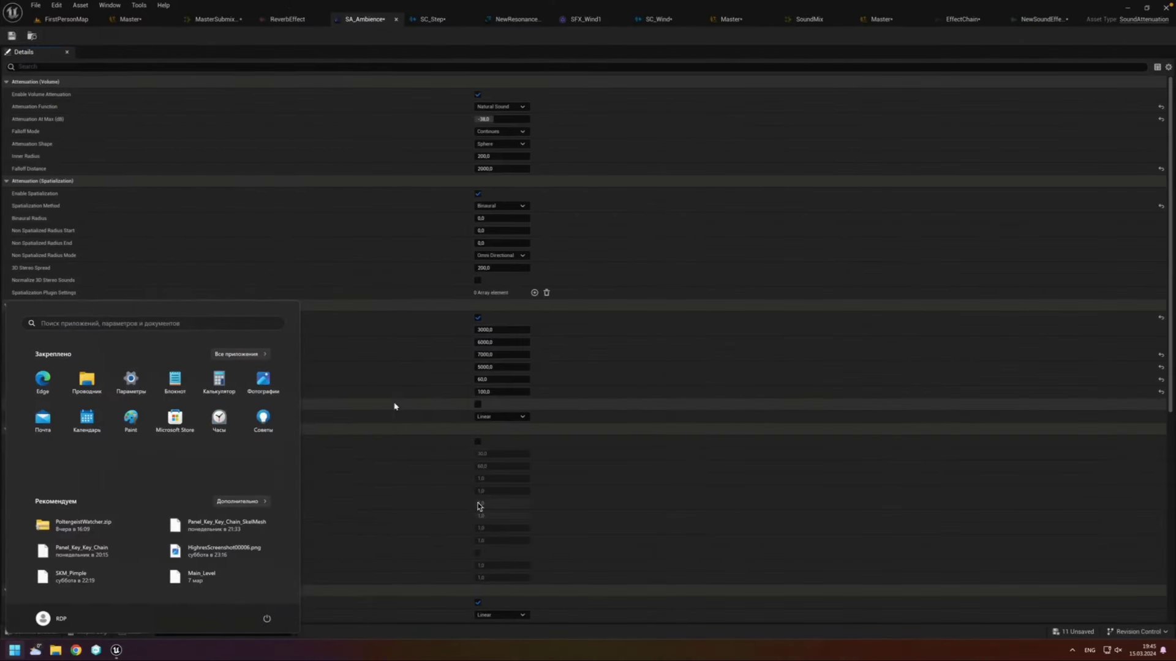
{"action": "left_click", "coordinate": [399, 411]}
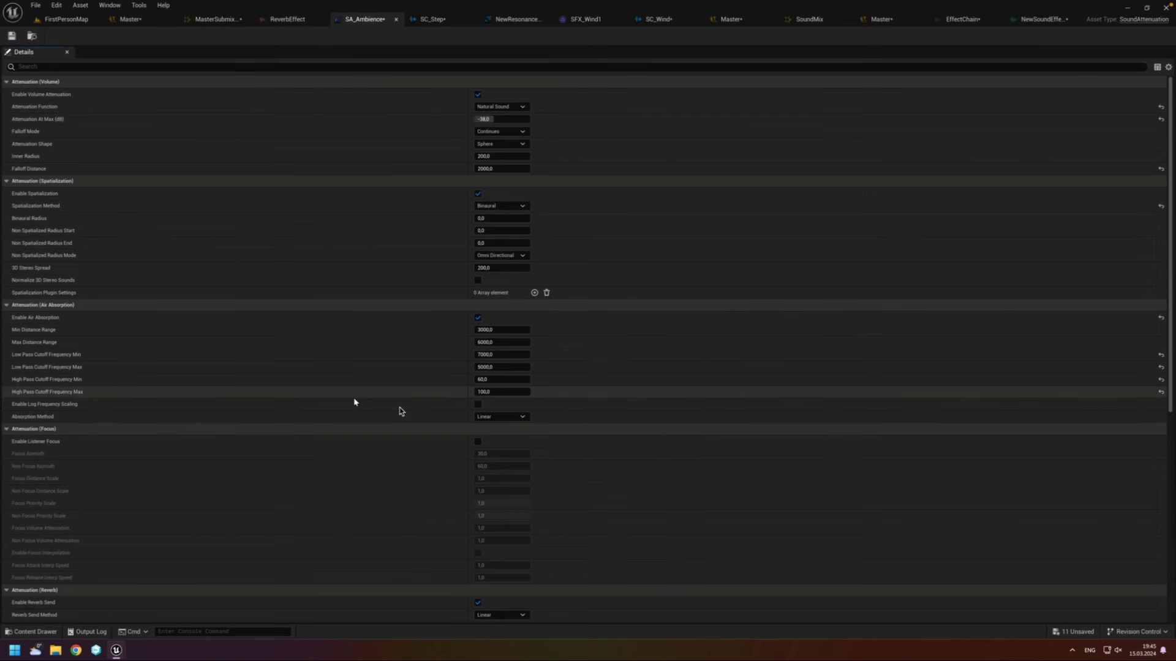
{"action": "key", "text": "super+Tab"}
{"action": "key", "text": "super+shift+Tab"}
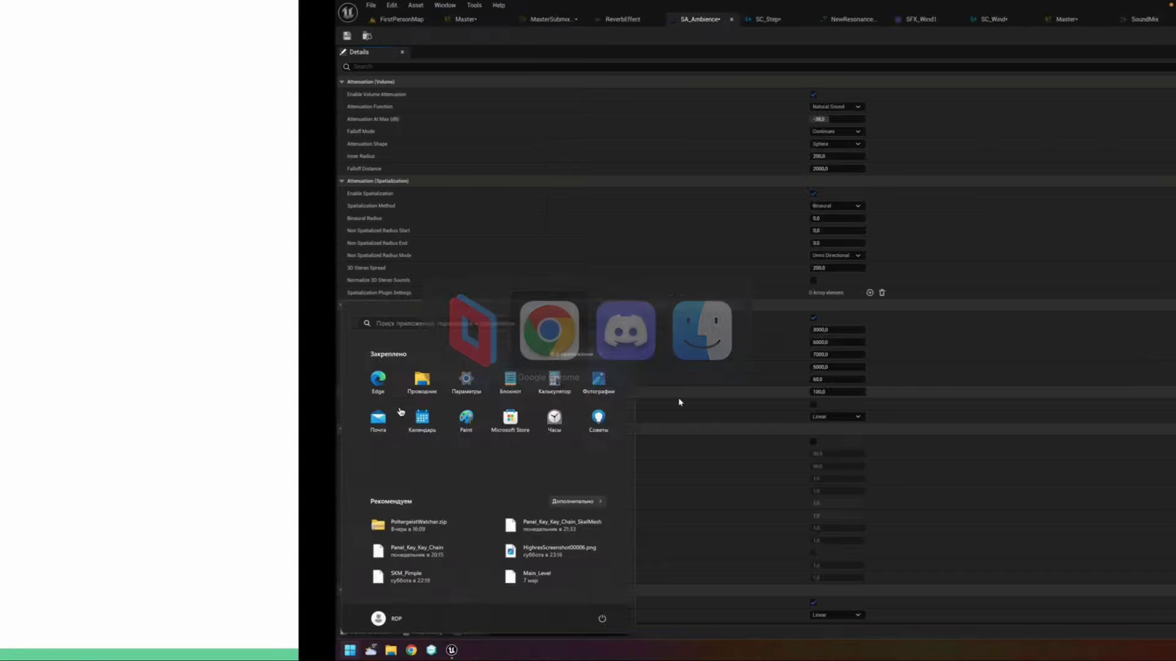
{"action": "key", "text": "Right"}
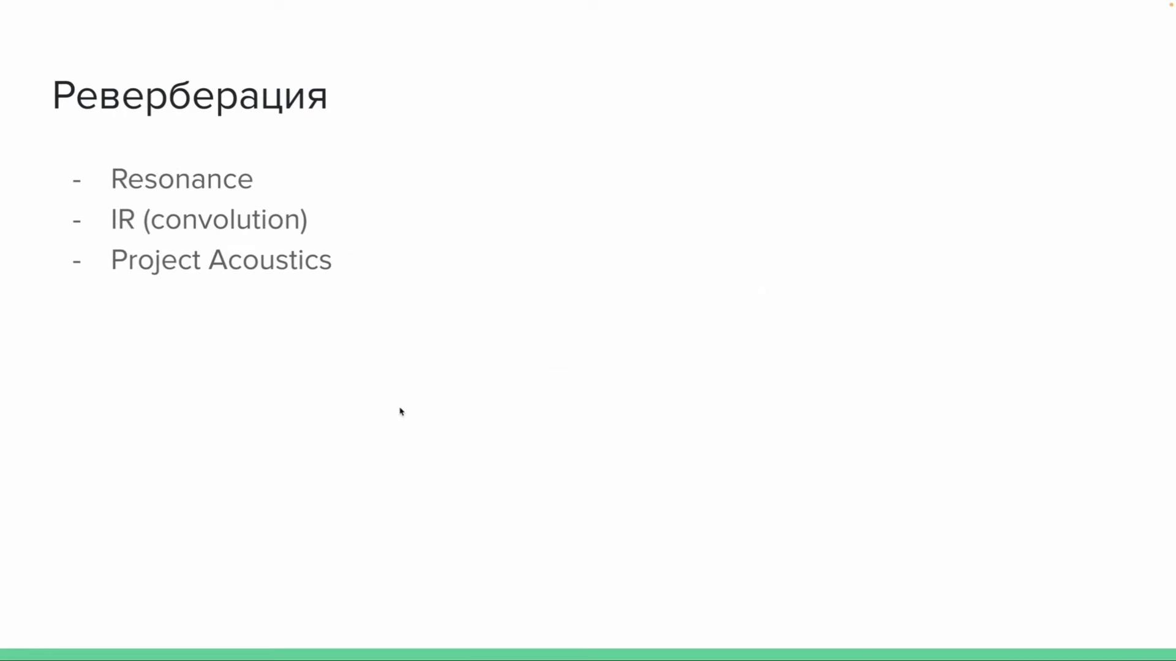
{"action": "key", "text": "super+Tab"}
{"action": "left_click", "coordinate": [397, 301]}
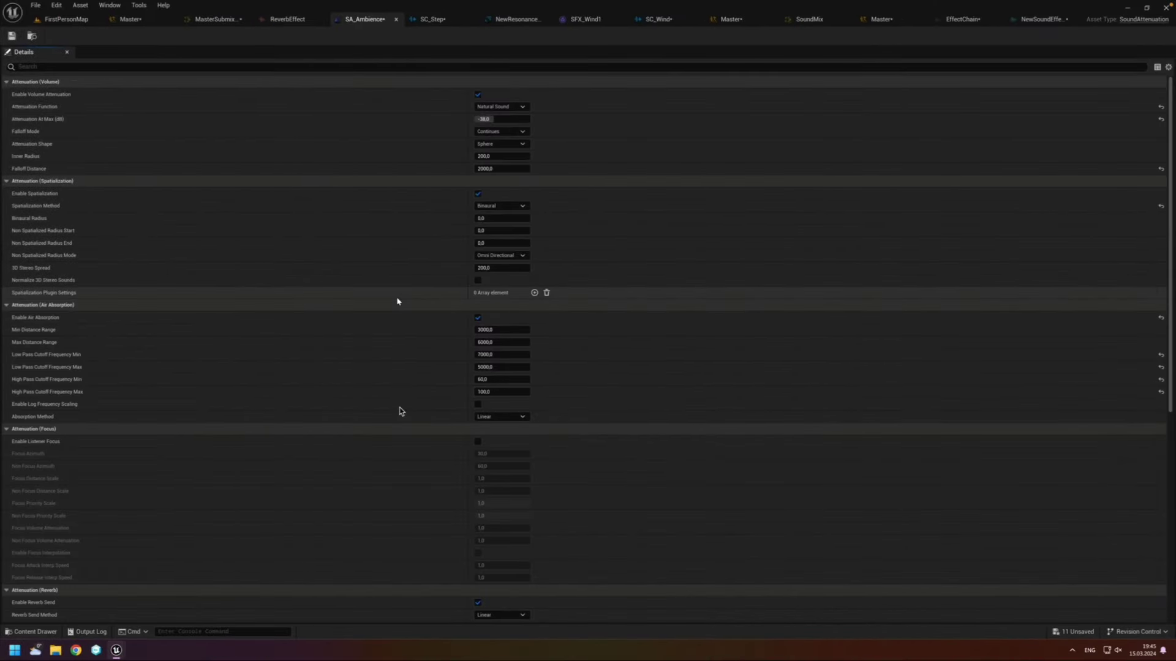
Step: Reopen the FirstPersonMap level and turn the camera toward the bridge
{"action": "left_click", "coordinate": [64, 19]}
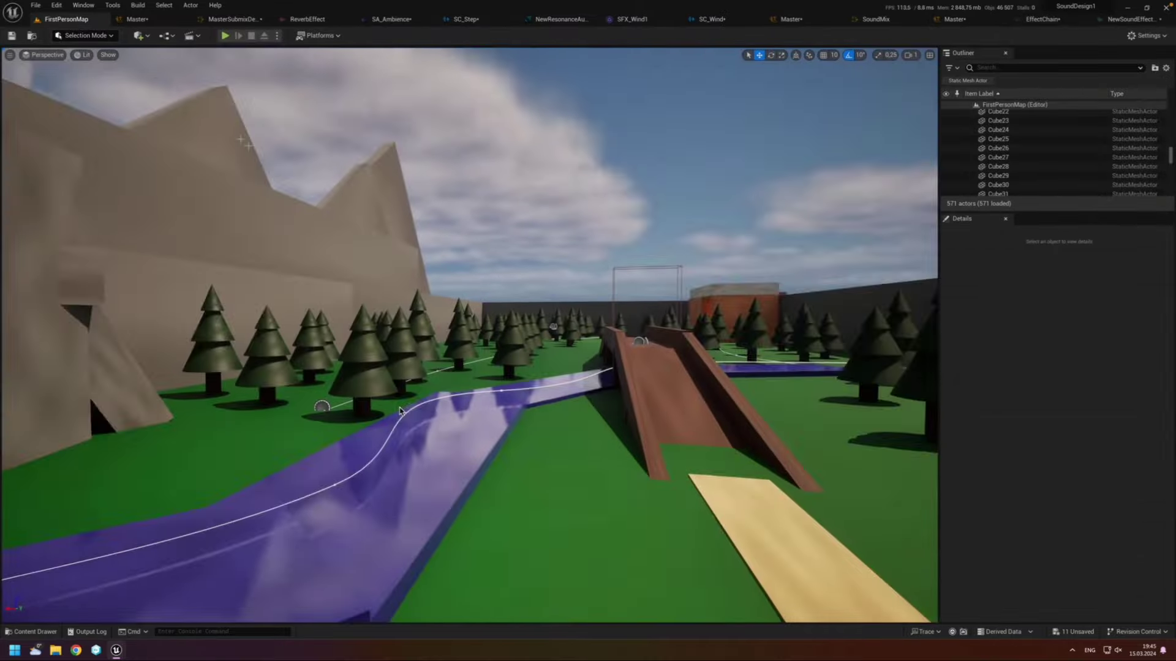
{"action": "right_click_drag", "start_coordinate": [469, 335], "coordinate": [466, 322]}
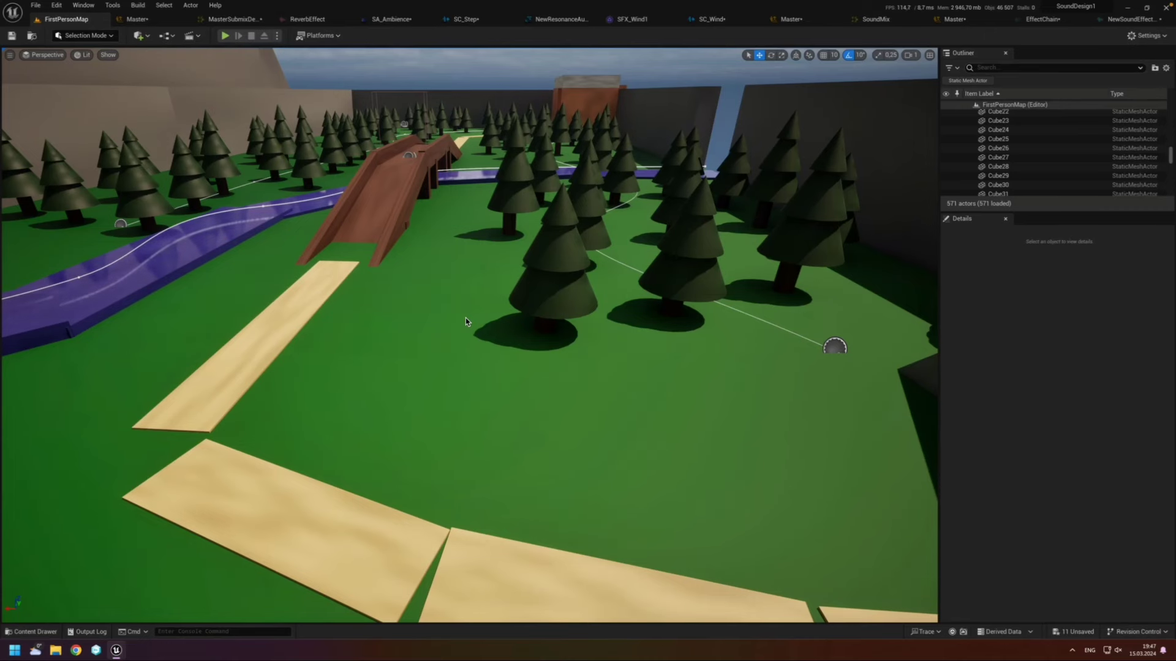
{"action": "key", "text": "super+Tab"}
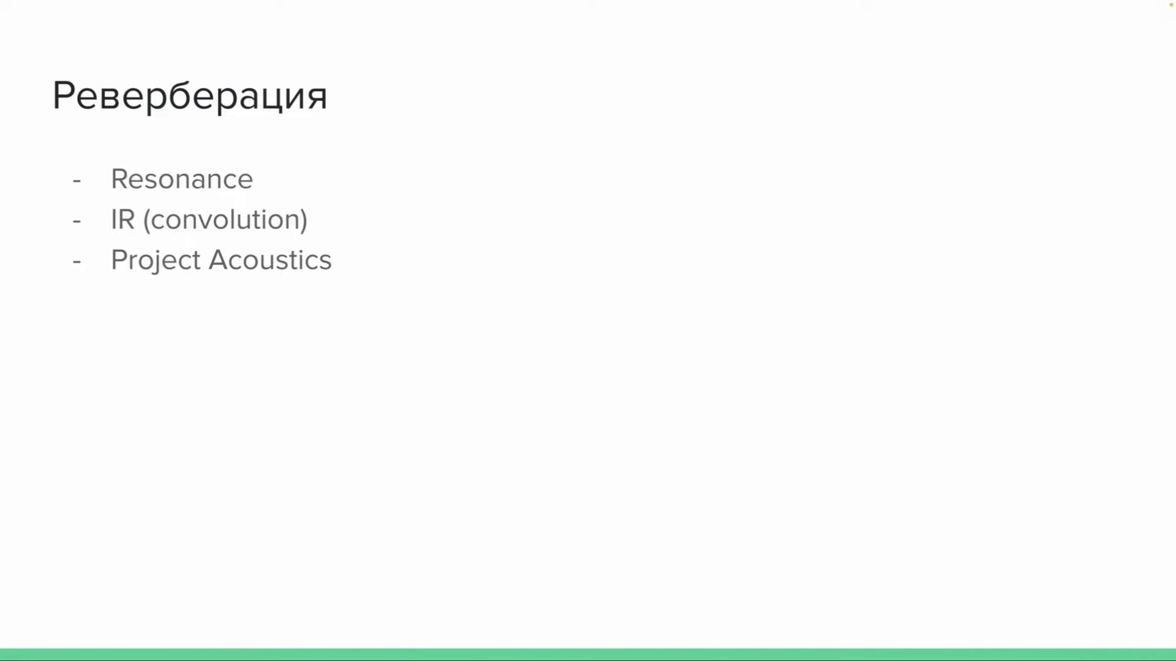
{"action": "key", "text": "super+Tab"}
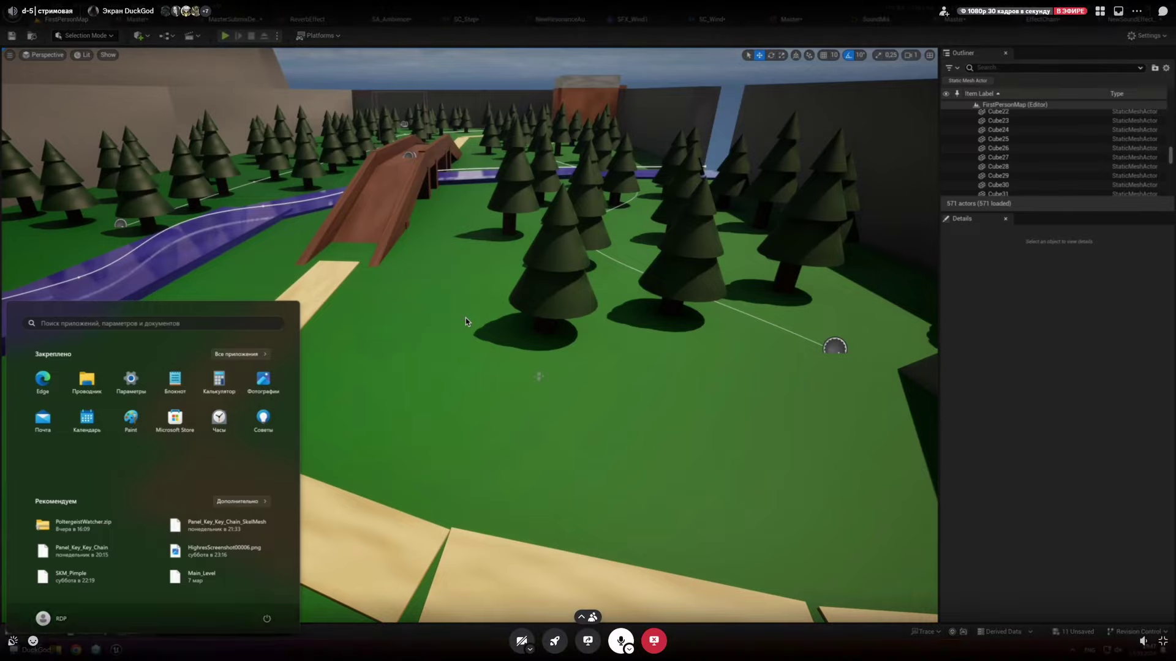
{"action": "left_click", "coordinate": [465, 321]}
{"action": "right_click_drag", "start_coordinate": [469, 336], "coordinate": [469, 336]}
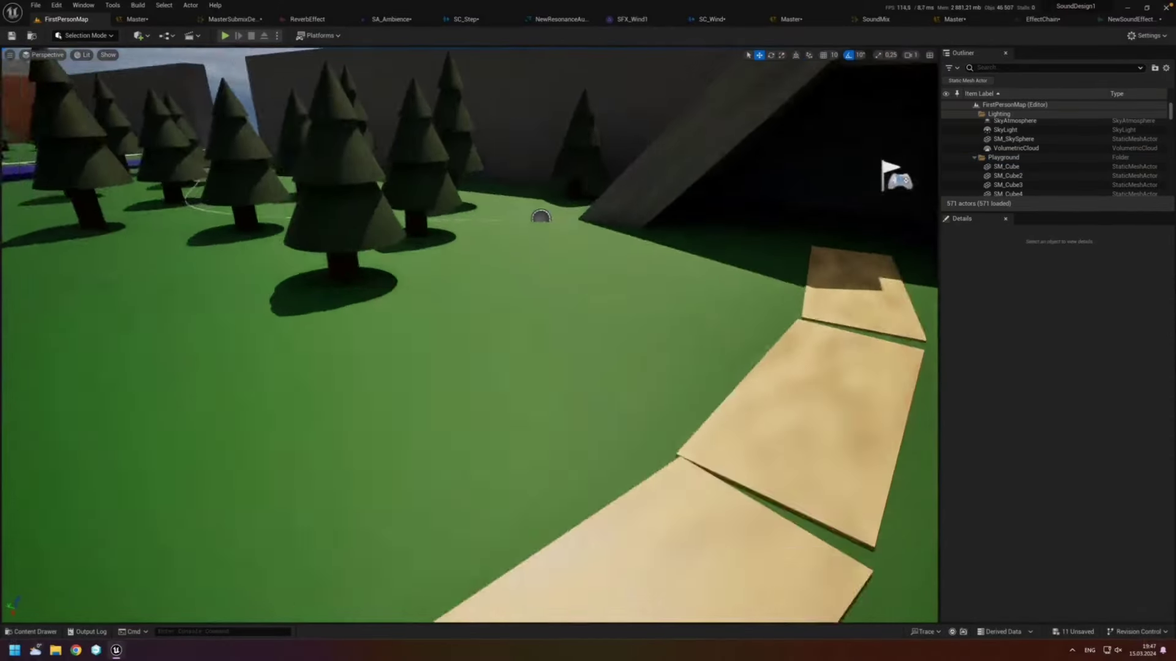
Step: Fly toward the cave, glance at the project's Content folder, then hide the Content Drawer
{"action": "right_click_drag", "start_coordinate": [513, 393], "coordinate": [513, 393]}
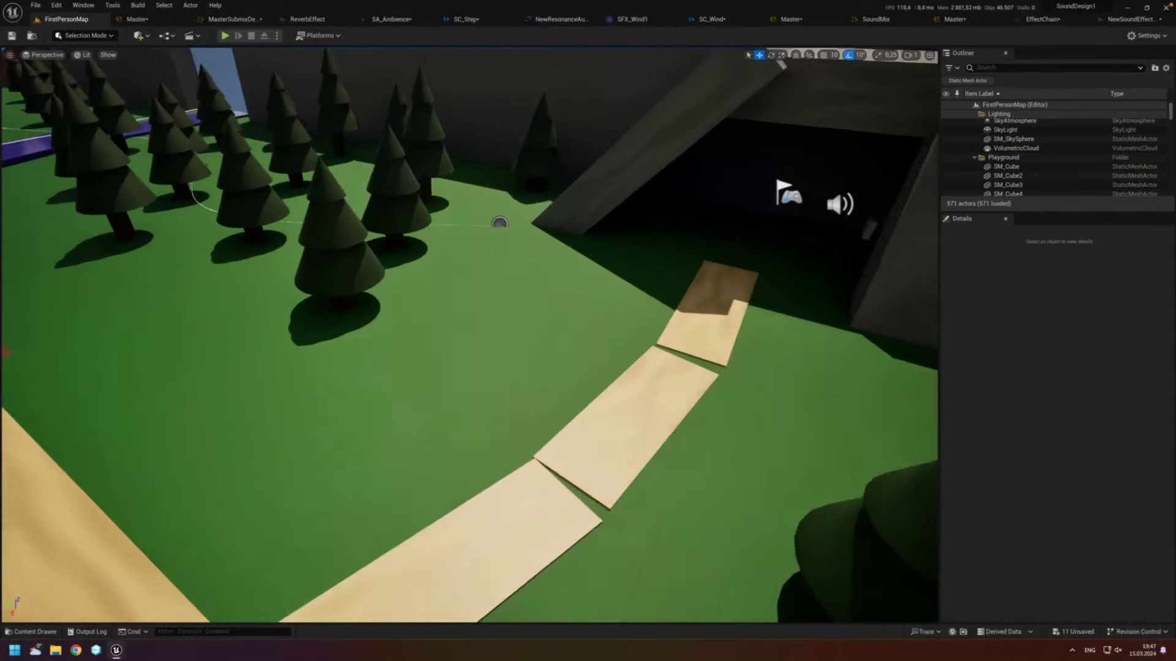
{"action": "left_click", "coordinate": [49, 632]}
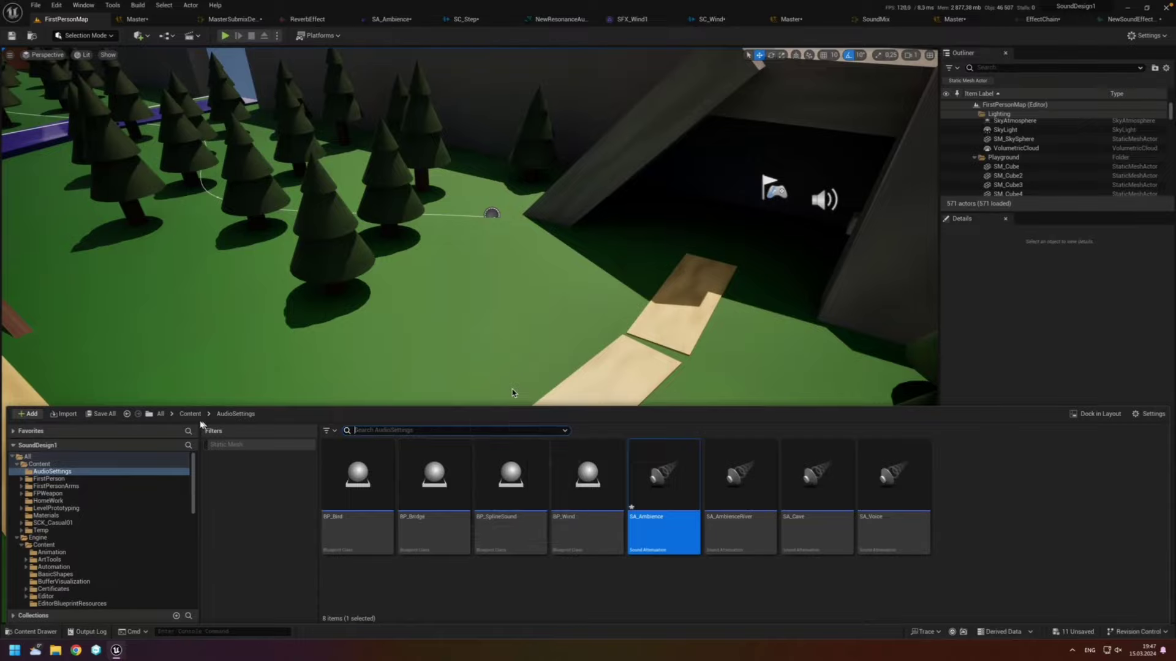
{"action": "left_click", "coordinate": [190, 418]}
{"action": "key", "text": "ctrl+space"}
Step: Fly over the level toward the forest, lower the view to the grass, and reopen the Content Drawer
{"action": "right_click_drag", "start_coordinate": [469, 335], "coordinate": [469, 335]}
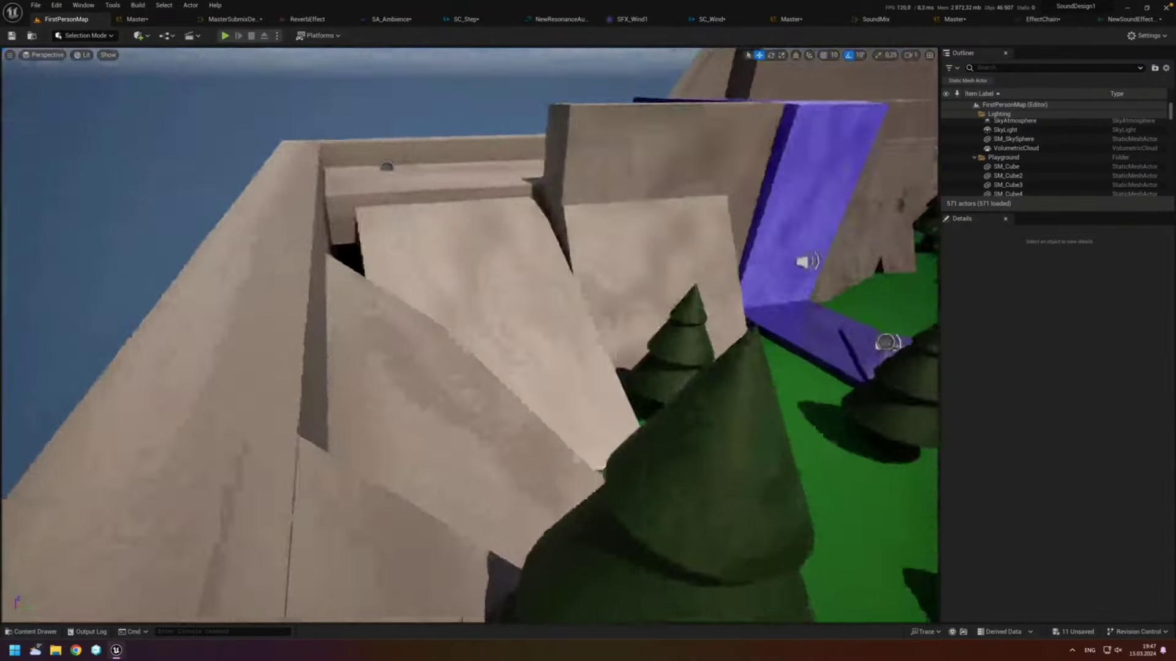
{"action": "right_click_drag", "start_coordinate": [387, 345], "coordinate": [387, 344]}
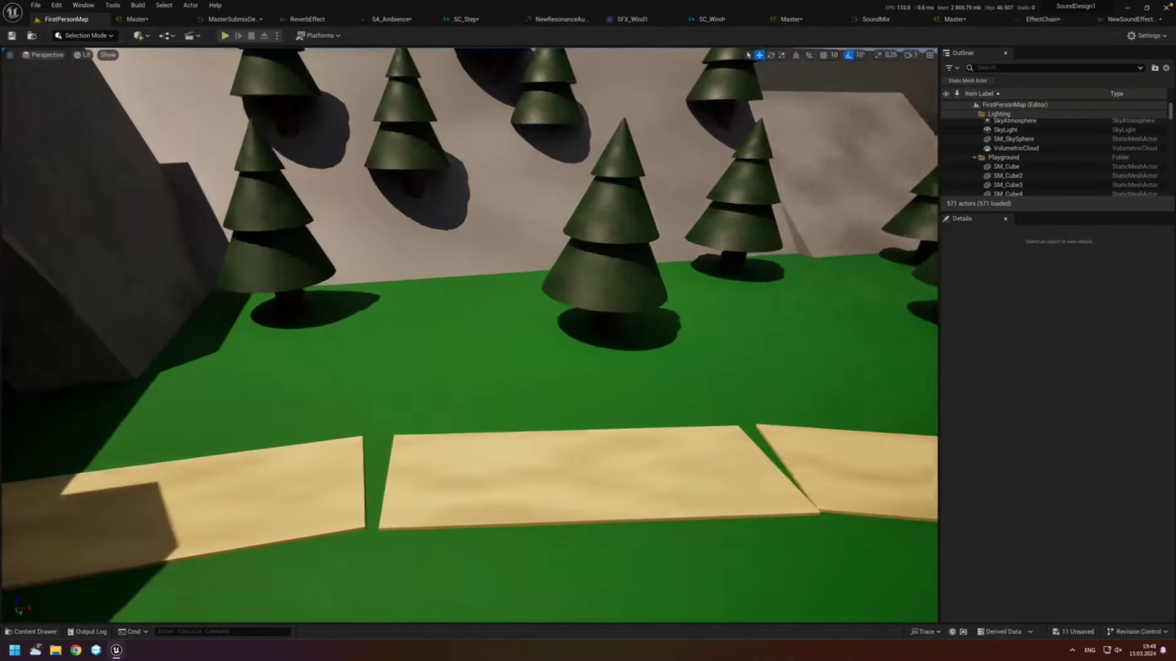
{"action": "right_click_drag", "start_coordinate": [376, 362], "coordinate": [254, 384]}
{"action": "left_click", "coordinate": [45, 635]}
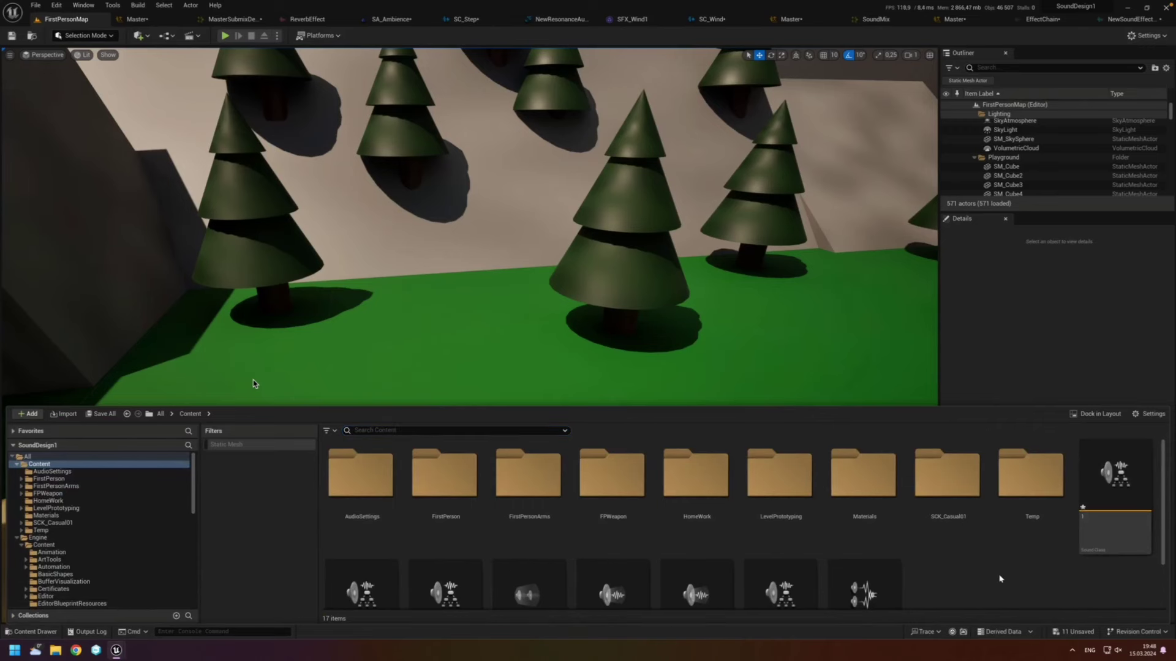
Step: Save all modified assets with Ctrl+Shift+S, dismissing the Master asset save failure and its error log
{"action": "scroll", "coordinate": [987, 580], "scroll_direction": "down", "scroll_amount": 1}
{"action": "scroll", "coordinate": [989, 578], "scroll_direction": "up", "scroll_amount": 1}
{"action": "key", "text": "ctrl+shift+s"}
{"action": "left_click", "coordinate": [674, 427]}
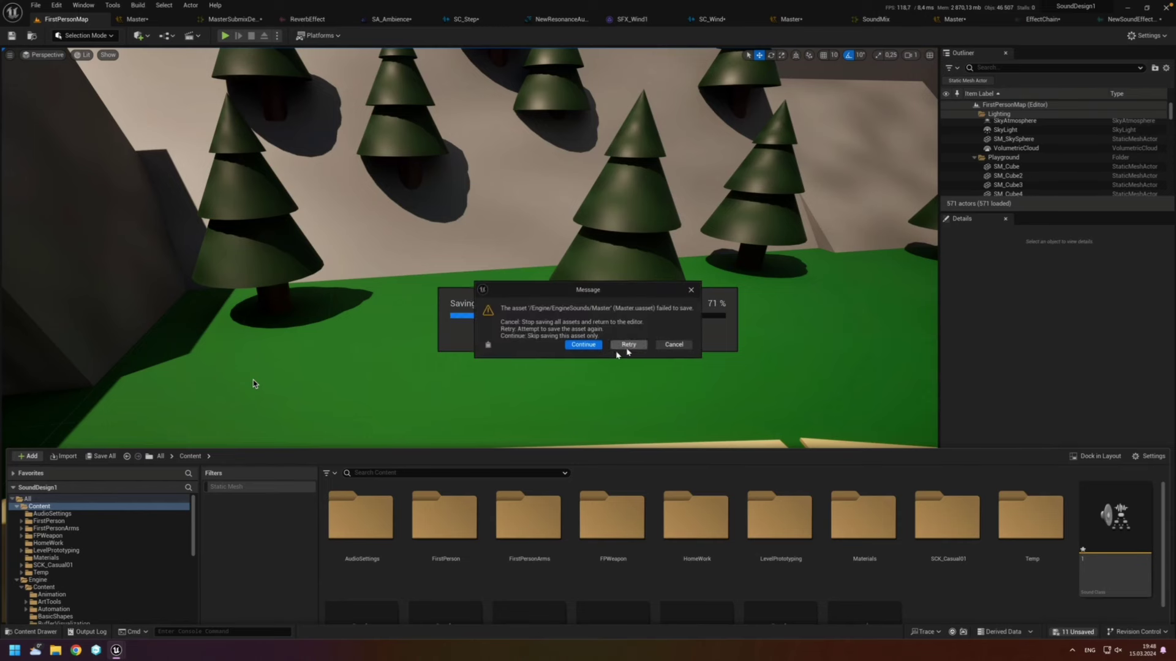
{"action": "left_click", "coordinate": [677, 349]}
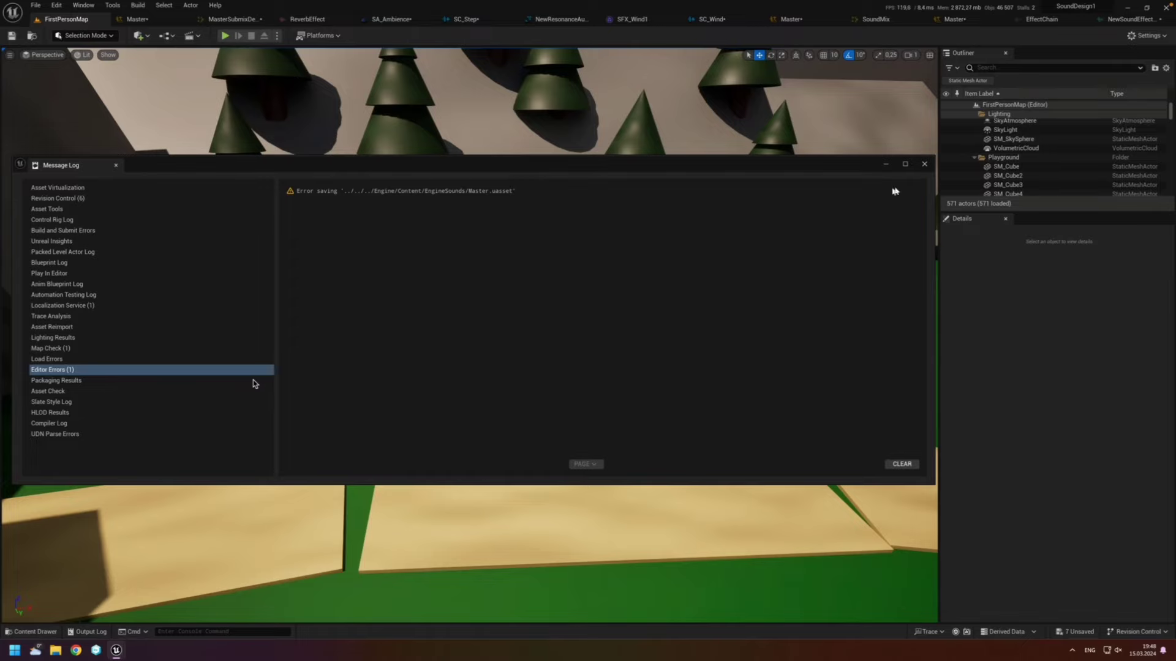
{"action": "left_click", "coordinate": [924, 164]}
Step: Add an Audio Volume via Quick Add search 'audio', move it up over the grass, and focus on it
{"action": "left_click", "coordinate": [35, 632]}
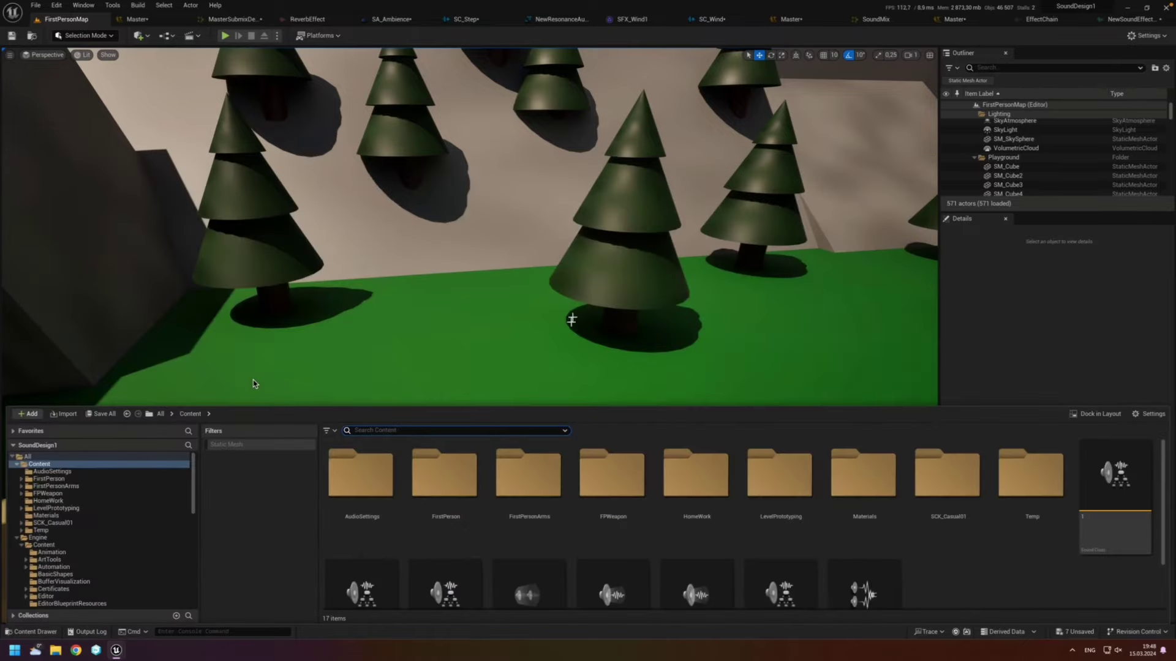
{"action": "right_click_drag", "start_coordinate": [255, 384], "coordinate": [528, 313]}
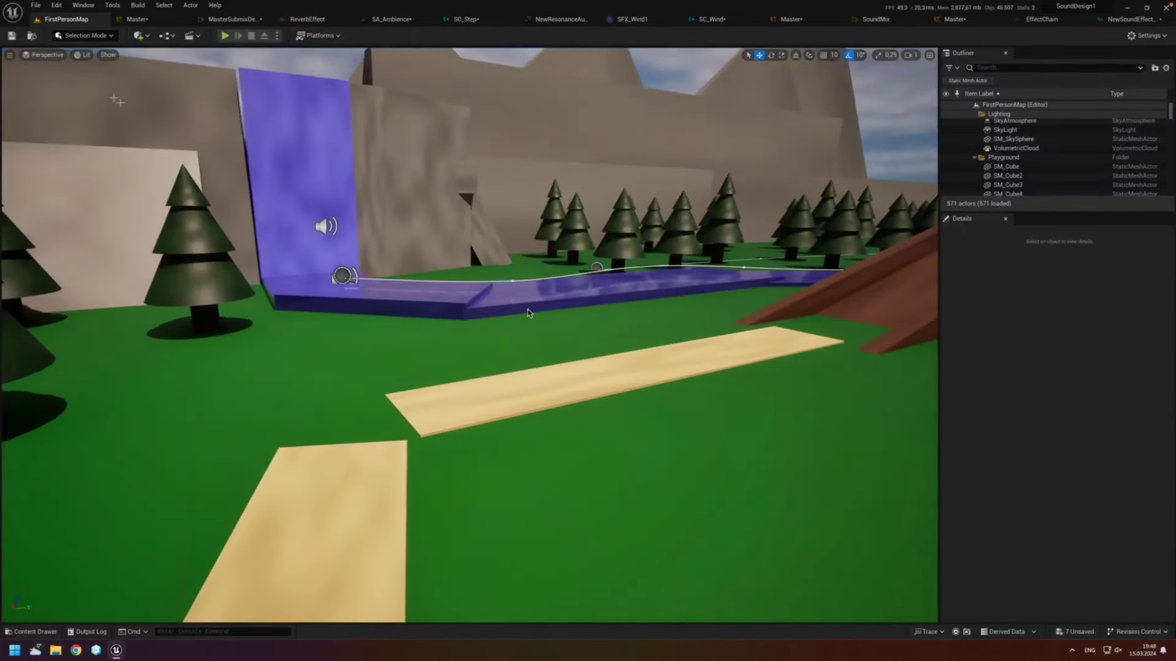
{"action": "left_click", "coordinate": [134, 37]}
{"action": "type", "text": "a"}
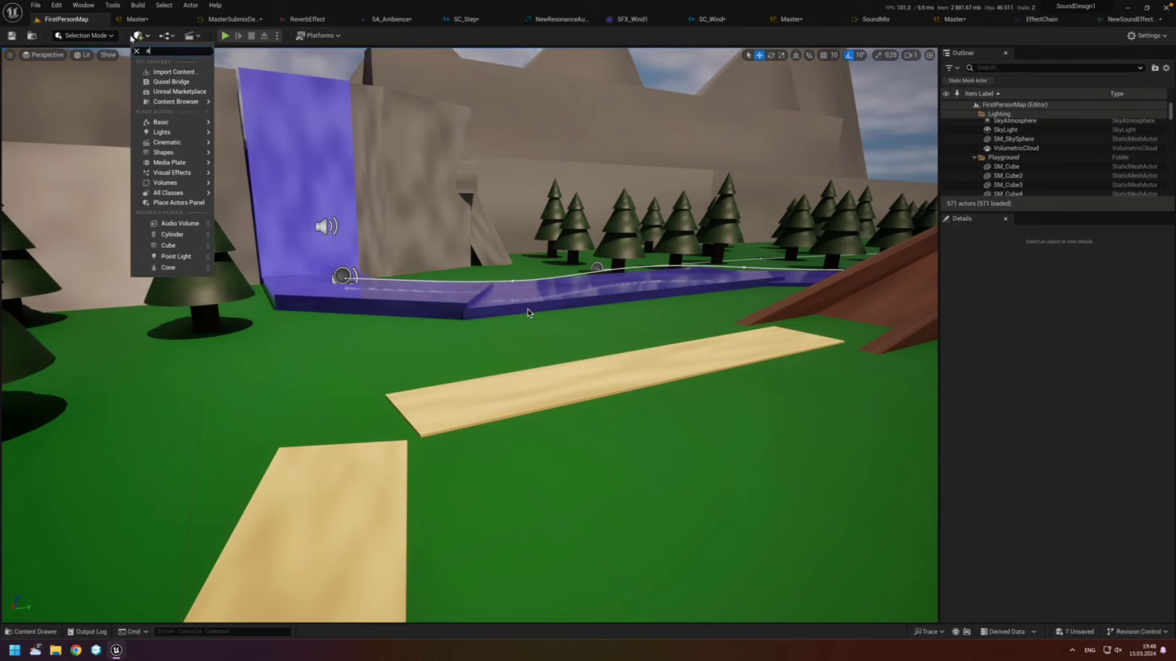
{"action": "type", "text": "udio"}
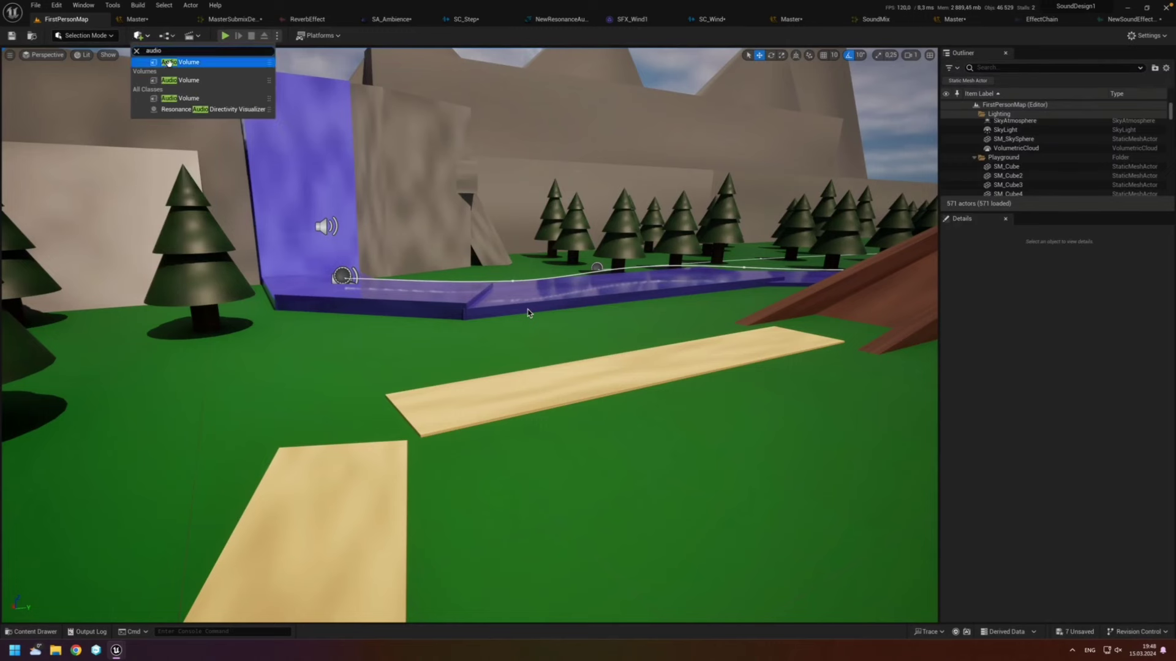
{"action": "left_click", "coordinate": [168, 61]}
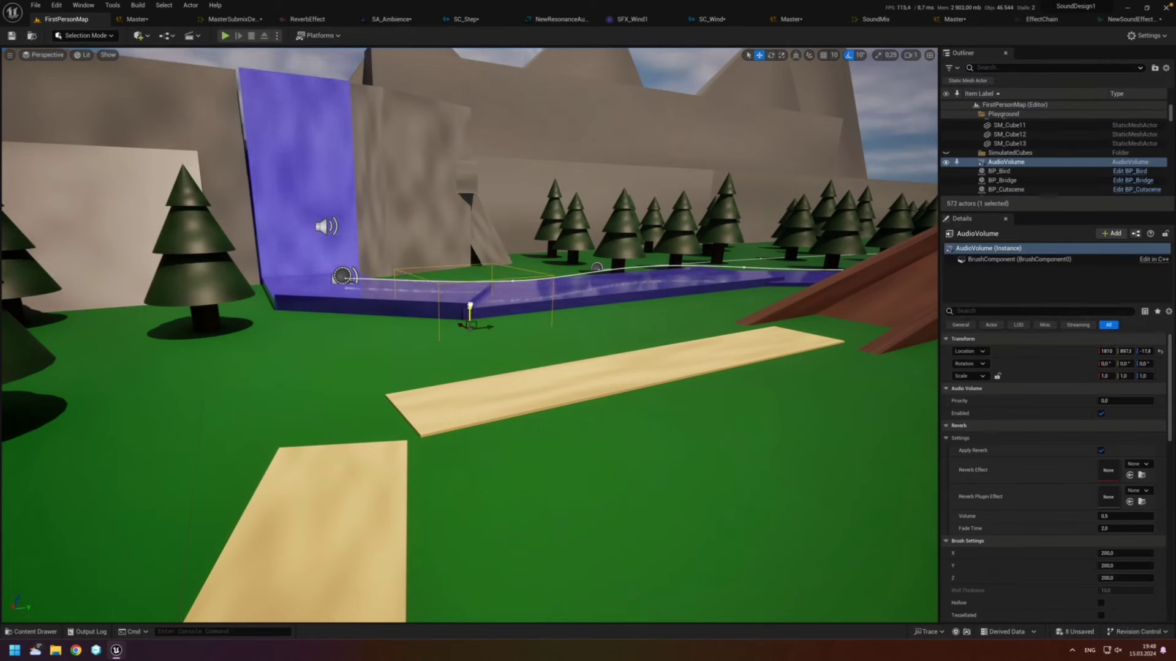
{"action": "mouse_move", "coordinate": [470, 307]}
{"action": "left_mouse_down"}
{"action": "mouse_move", "coordinate": [463, 237]}
{"action": "mouse_move", "coordinate": [866, 328]}
{"action": "left_mouse_up"}
{"action": "key", "text": "f"}
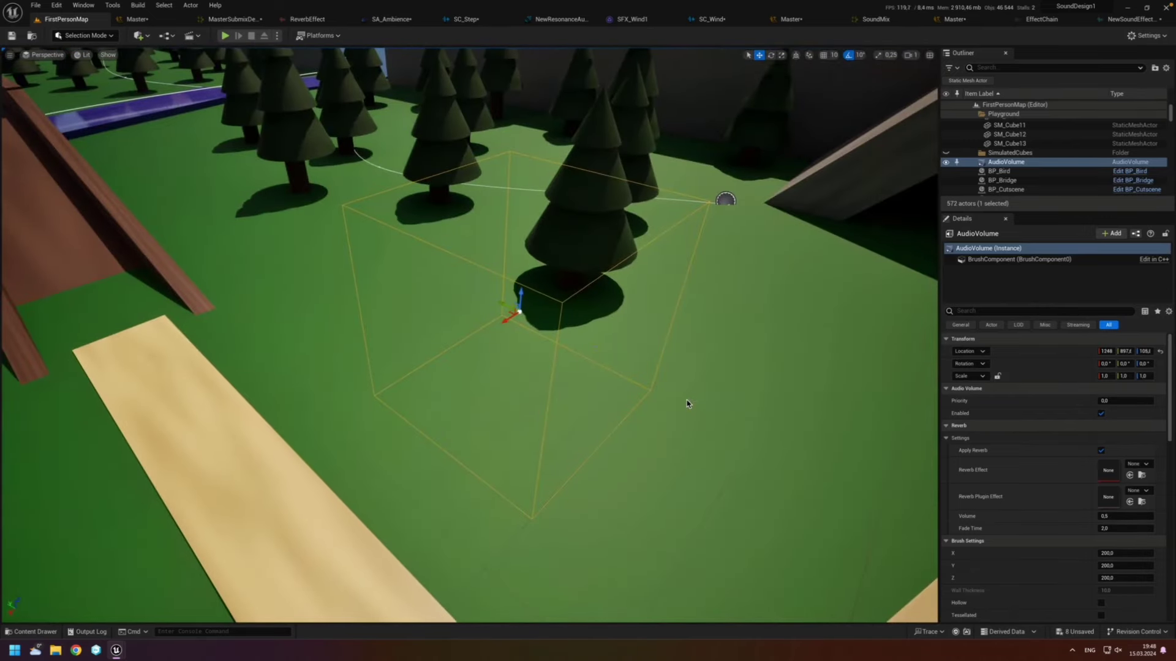
Step: Scale the Audio Volume to about 3.98 along Y and 4.45 along X
{"action": "right_click", "coordinate": [528, 289]}
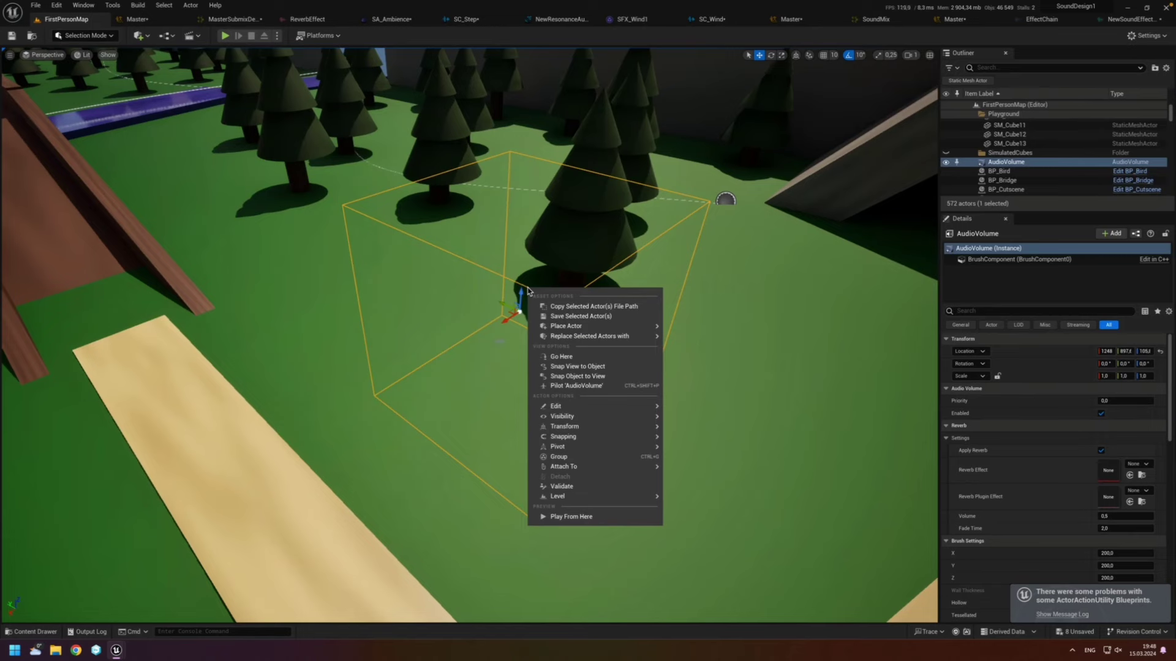
{"action": "mouse_move", "coordinate": [597, 437]}
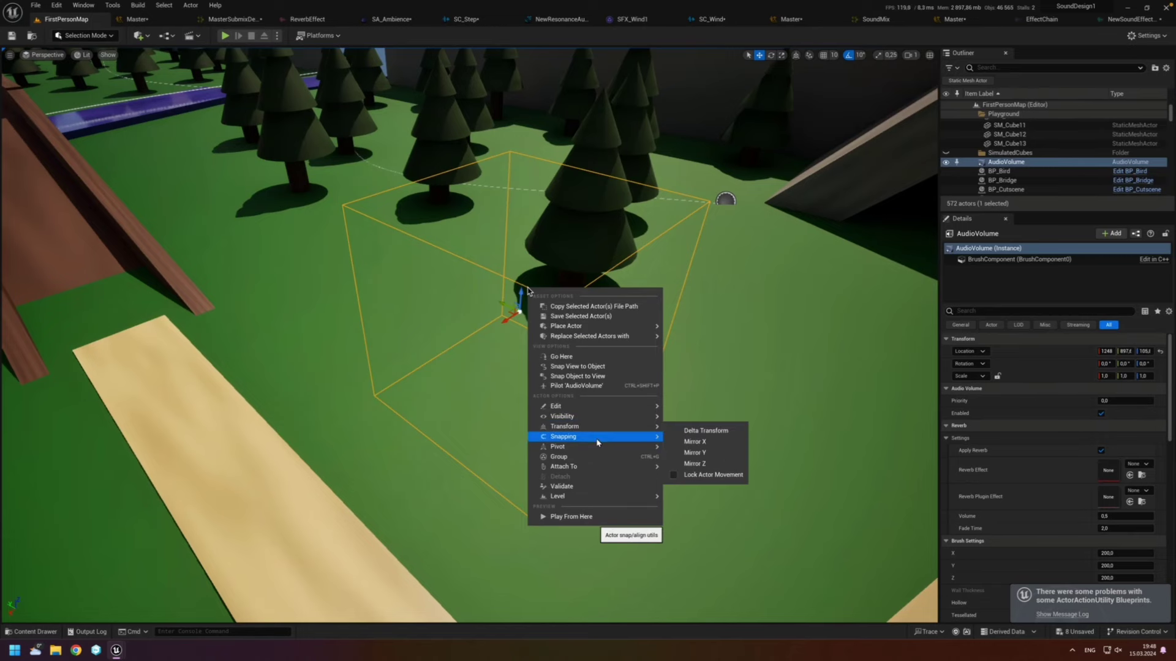
{"action": "mouse_move", "coordinate": [640, 467]}
{"action": "right_mouse_down"}
{"action": "mouse_move", "coordinate": [765, 466]}
{"action": "mouse_move", "coordinate": [423, 375]}
{"action": "right_mouse_up"}
{"action": "key", "text": "r"}
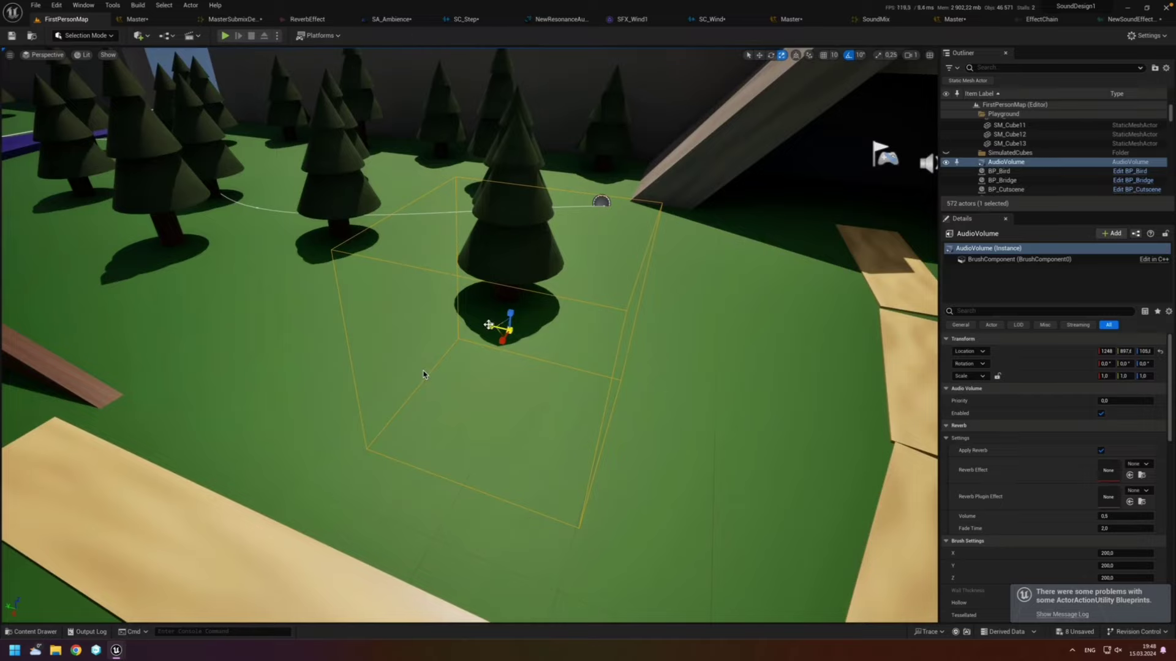
{"action": "left_click_drag", "start_coordinate": [490, 326], "coordinate": [484, 368]}
{"action": "mouse_move", "coordinate": [484, 367]}
{"action": "right_mouse_down"}
{"action": "mouse_move", "coordinate": [429, 367]}
{"action": "mouse_move", "coordinate": [455, 343]}
{"action": "mouse_move", "coordinate": [367, 343]}
{"action": "mouse_move", "coordinate": [373, 367]}
{"action": "mouse_move", "coordinate": [873, 366]}
{"action": "right_mouse_up"}
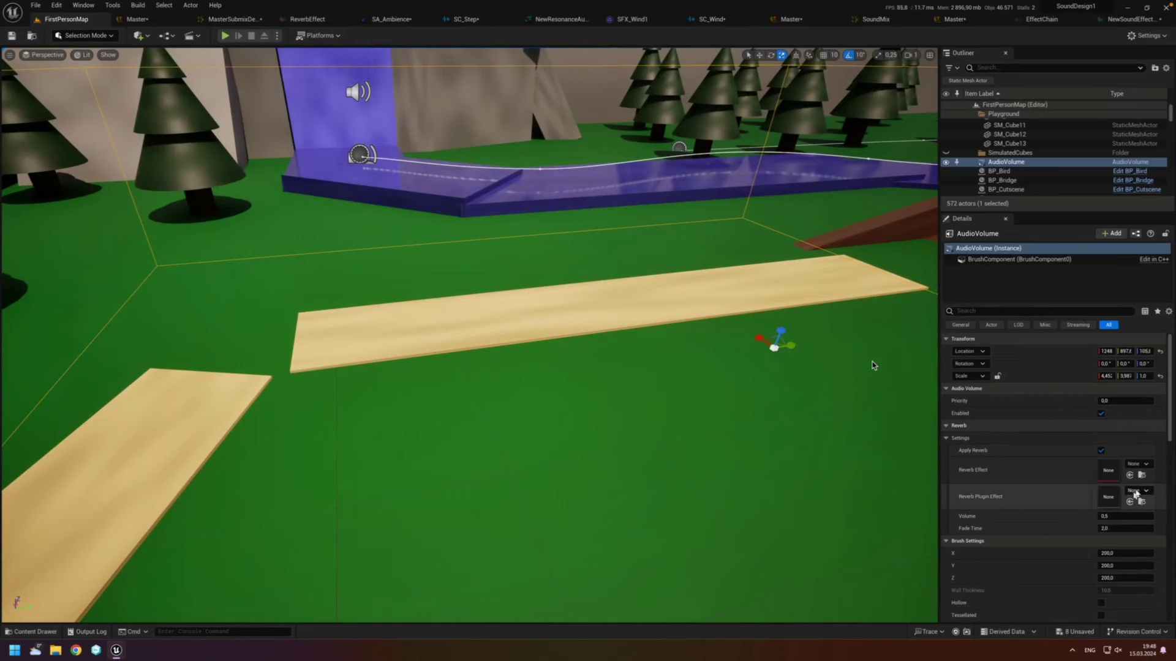
Step: Give the Audio Volume a reverb effect, NewResonanceAudioReverbPluginPreset plugin effect, and reverb volume 1.0
{"action": "left_click", "coordinate": [1137, 465]}
{"action": "scroll", "coordinate": [1132, 424], "scroll_direction": "down", "scroll_amount": 2}
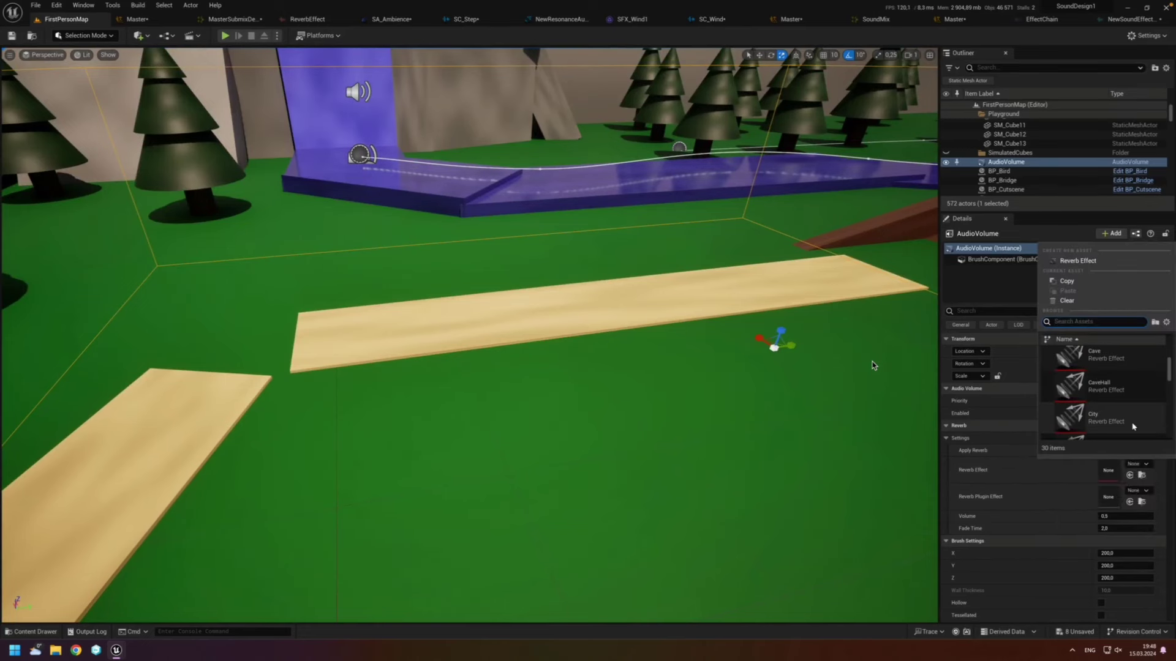
{"action": "left_click", "coordinate": [1132, 420]}
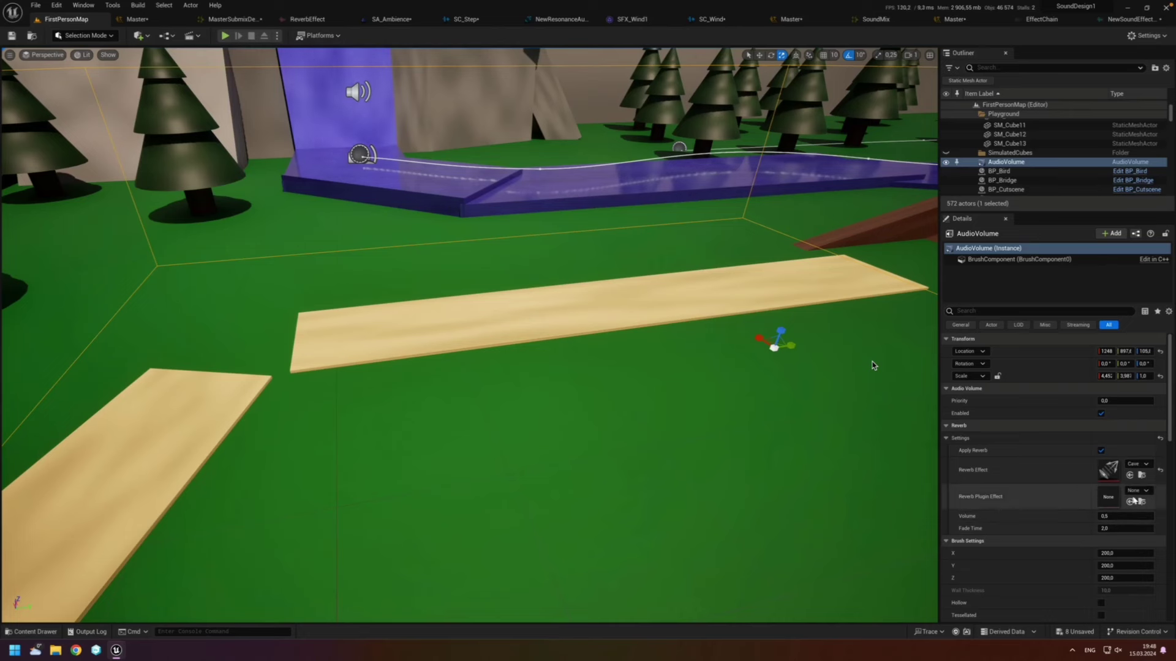
{"action": "left_click", "coordinate": [1137, 491]}
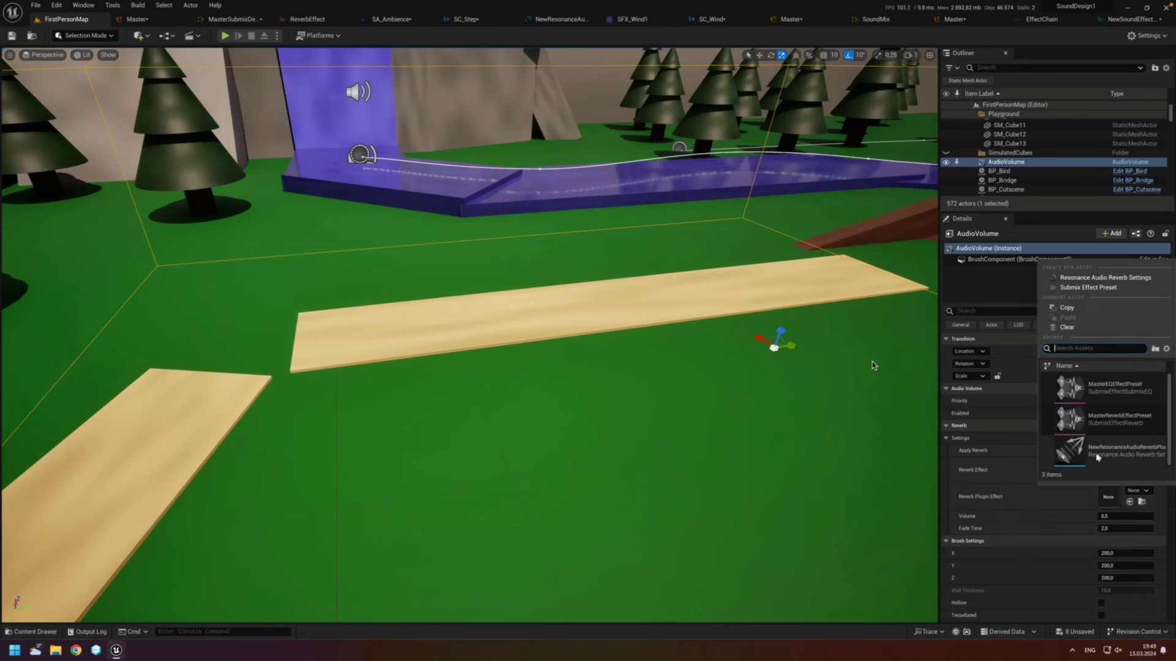
{"action": "left_click", "coordinate": [1101, 454]}
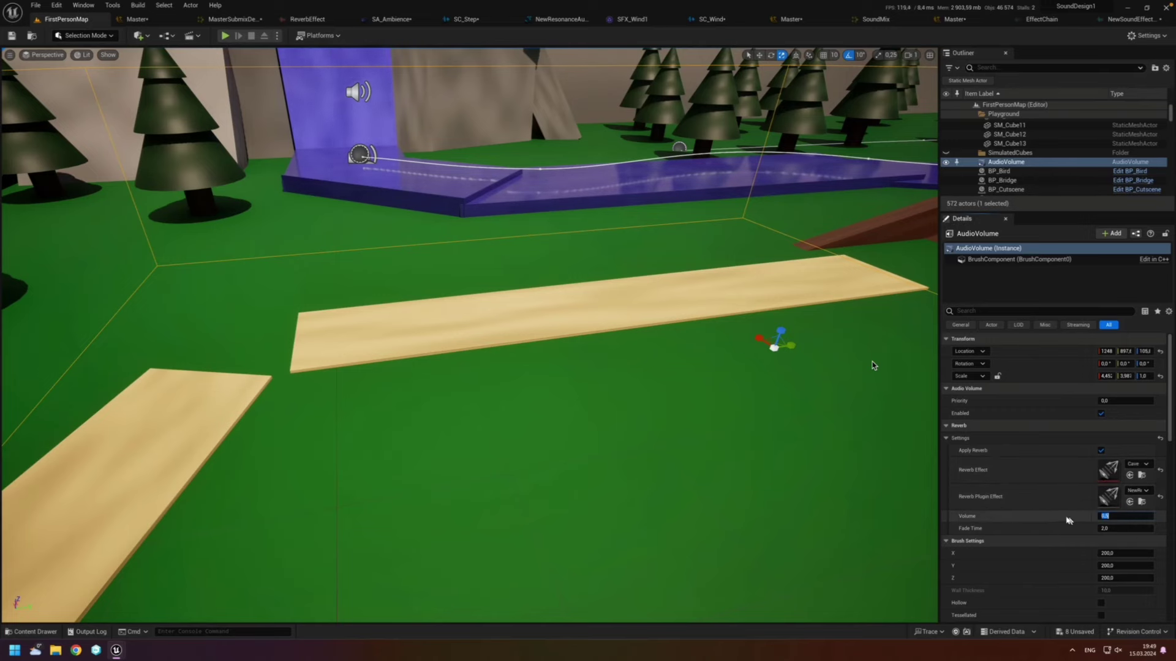
{"action": "left_click_drag", "start_coordinate": [1115, 519], "coordinate": [1139, 518]}
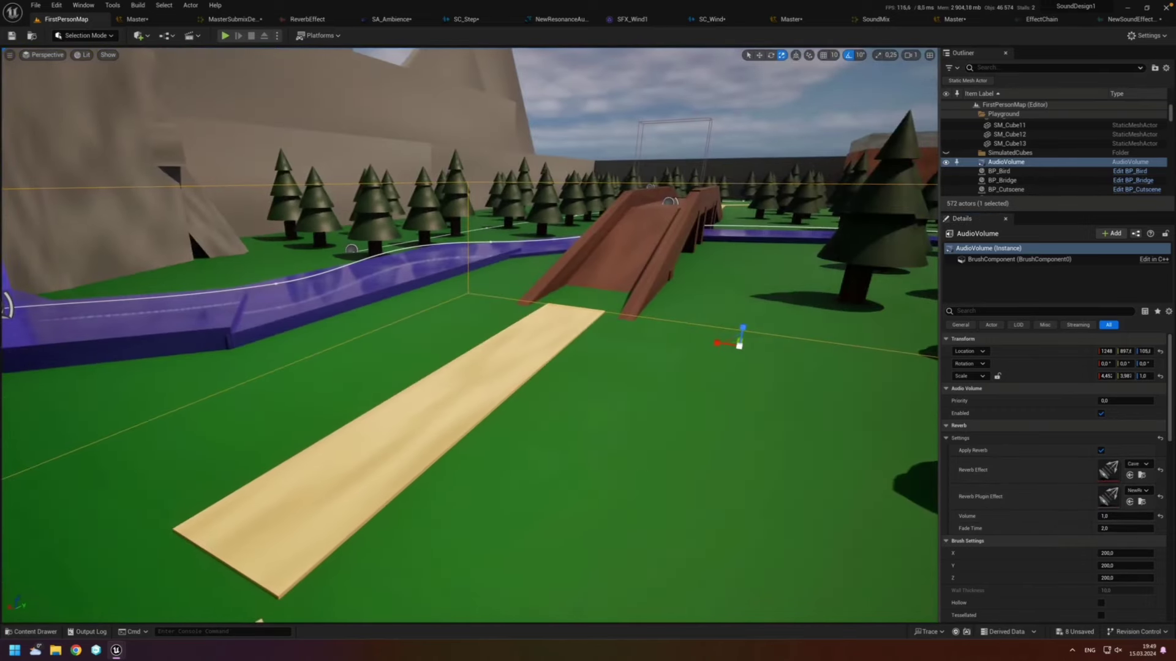
{"action": "right_click_drag", "start_coordinate": [624, 470], "coordinate": [624, 469]}
{"action": "scroll", "coordinate": [1115, 561], "scroll_direction": "down", "scroll_amount": 1}
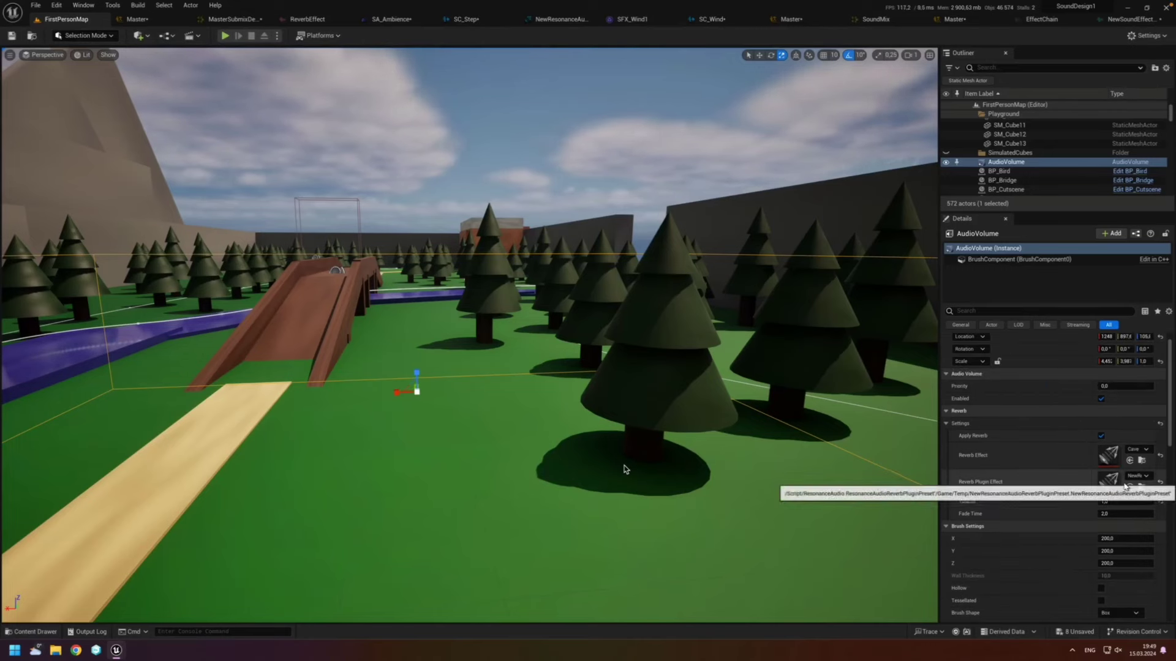
Step: Open the NewResonanceAudioReverbPluginPreset and browse the left wall material choices without changing them
{"action": "double_click", "coordinate": [1109, 484]}
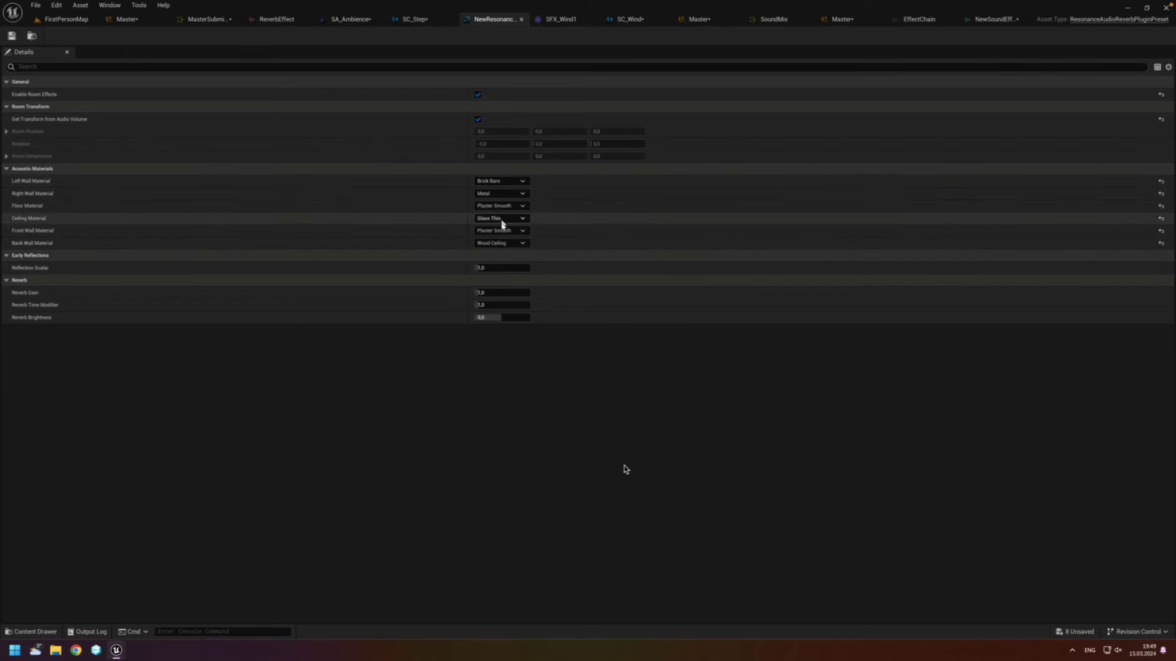
{"action": "left_click", "coordinate": [522, 181]}
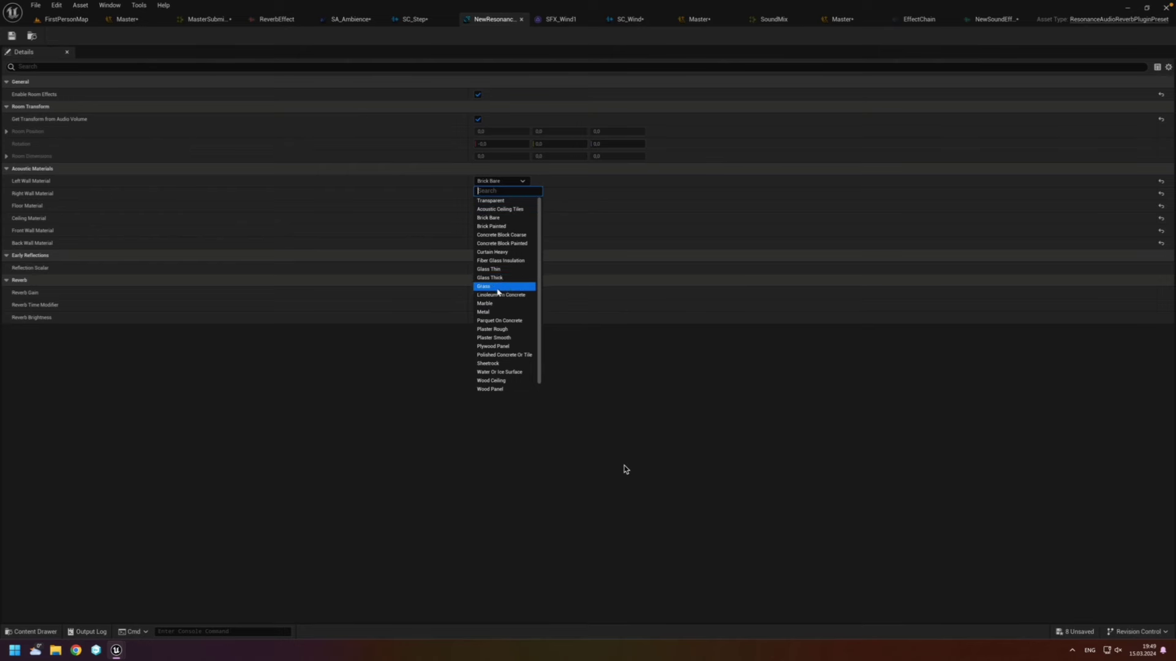
{"action": "scroll", "coordinate": [497, 292], "scroll_direction": "down", "scroll_amount": 1}
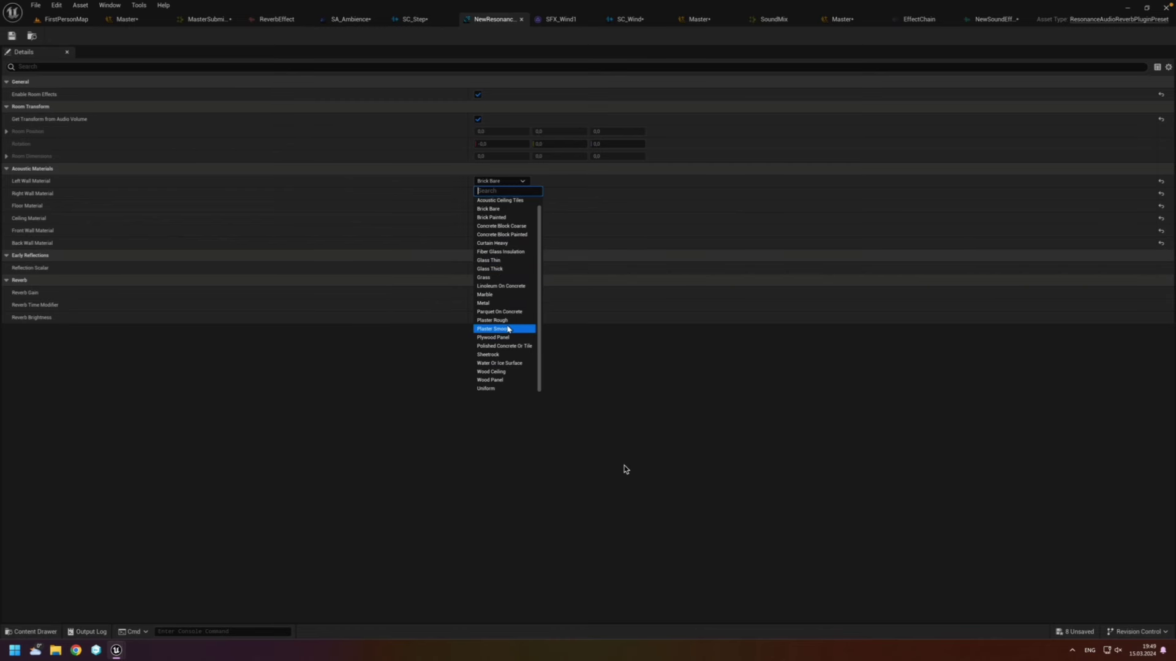
{"action": "left_click", "coordinate": [413, 373]}
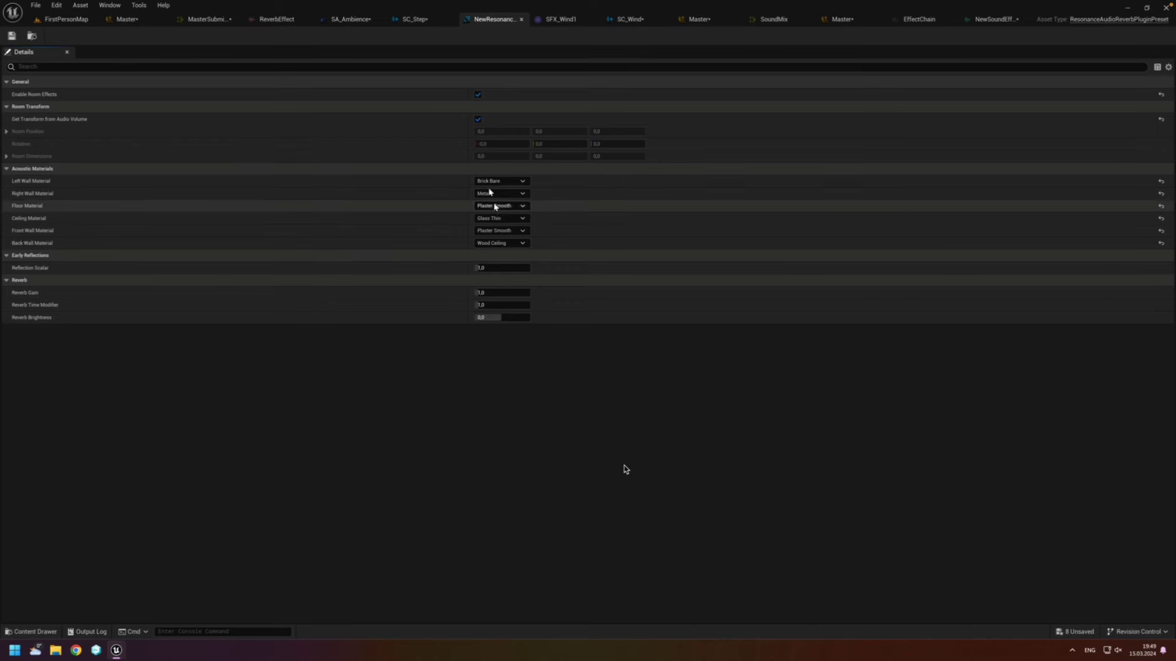
{"action": "left_click", "coordinate": [67, 18]}
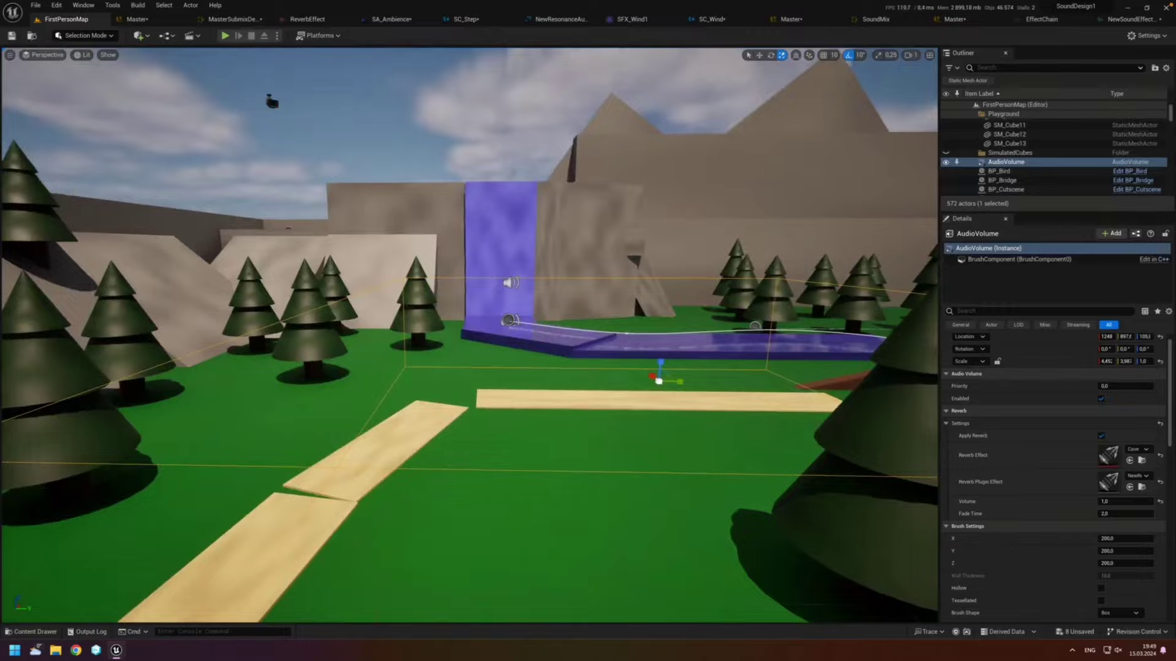
{"action": "mouse_move", "coordinate": [270, 100]}
{"action": "right_mouse_down"}
{"action": "mouse_move", "coordinate": [429, 245]}
{"action": "mouse_move", "coordinate": [445, 219]}
{"action": "right_mouse_up"}
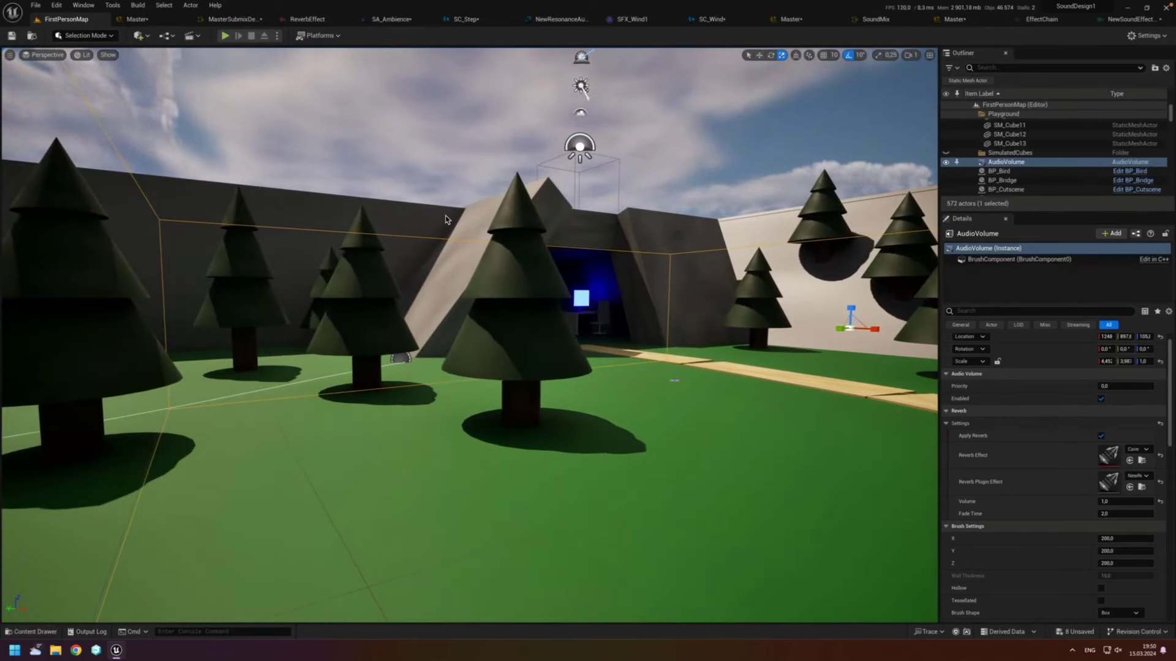
{"action": "right_click_drag", "start_coordinate": [445, 219], "coordinate": [445, 218]}
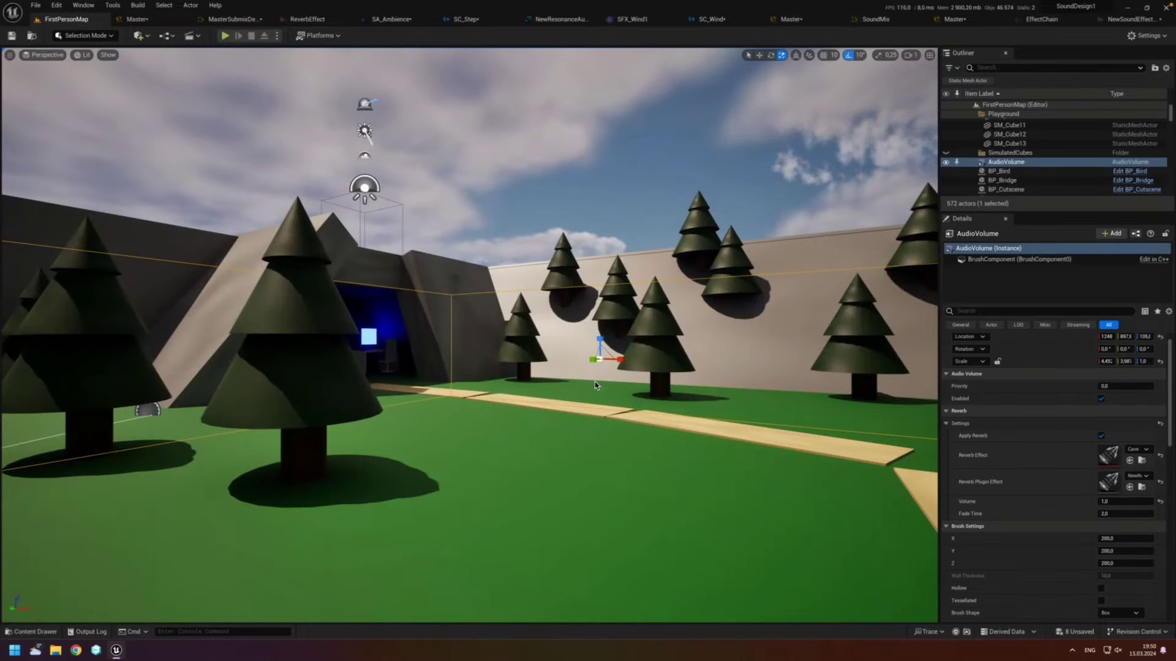
{"action": "right_click_drag", "start_coordinate": [594, 382], "coordinate": [594, 382]}
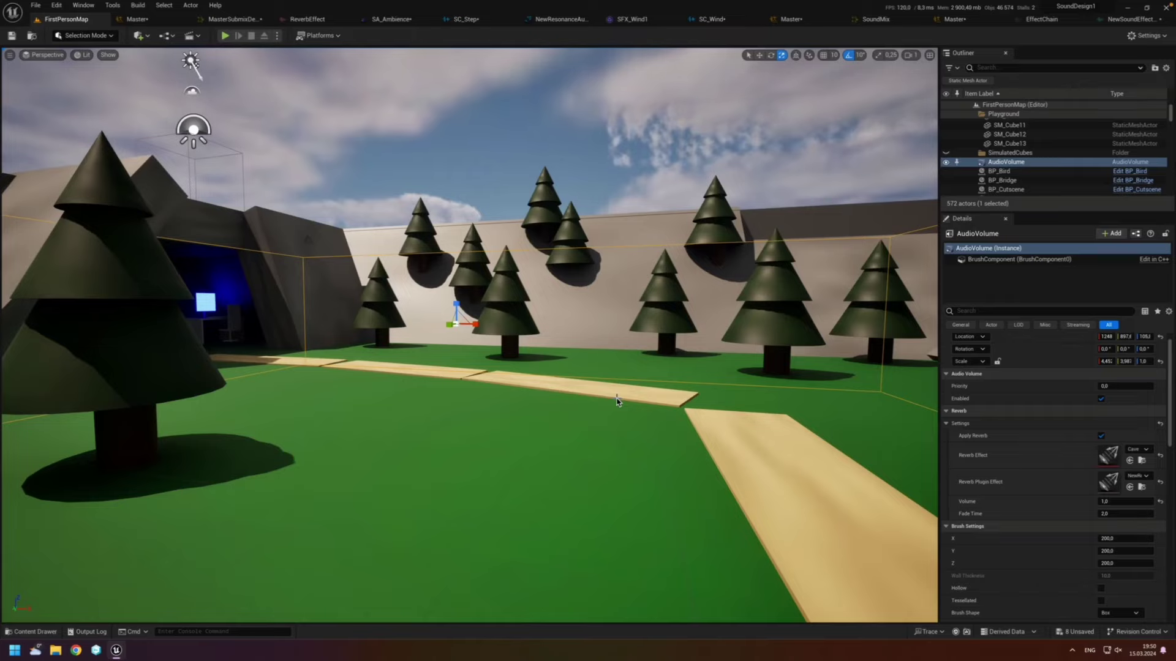
{"action": "mouse_move", "coordinate": [594, 382]}
{"action": "right_mouse_down"}
{"action": "mouse_move", "coordinate": [616, 401]}
{"action": "mouse_move", "coordinate": [591, 407]}
{"action": "right_mouse_up"}
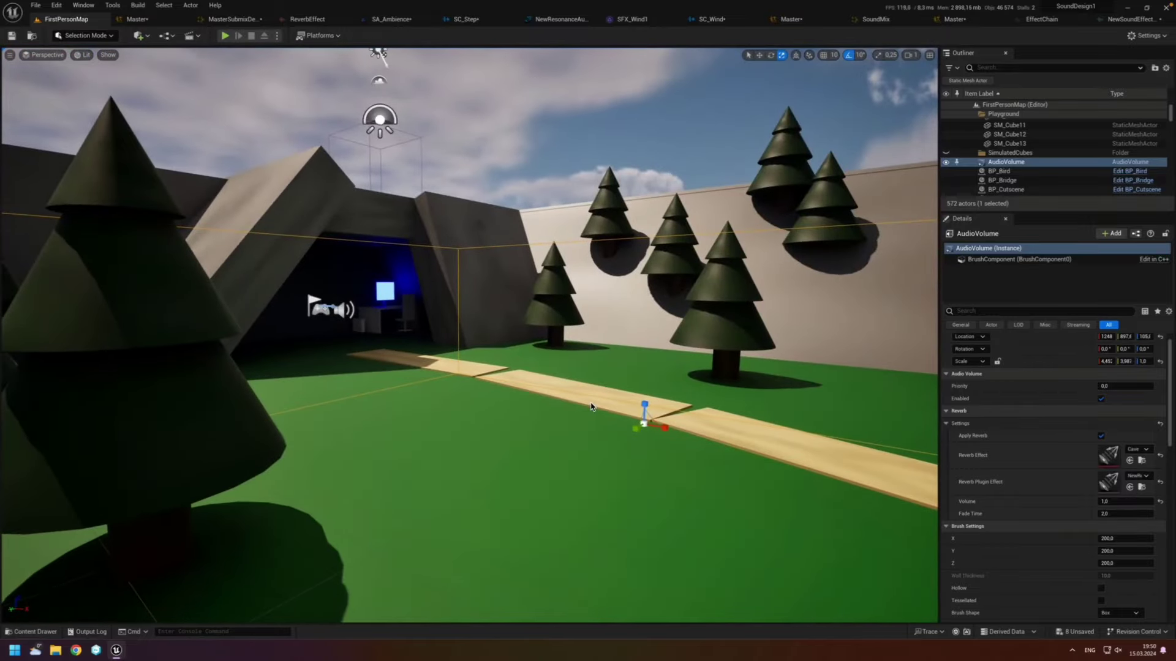
Step: Scroll Details to the Ambient Zone settings and fly the view around the bridge, river and building
{"action": "scroll", "coordinate": [1050, 525], "scroll_direction": "down", "scroll_amount": 5}
{"action": "scroll", "coordinate": [1044, 535], "scroll_direction": "down", "scroll_amount": 5}
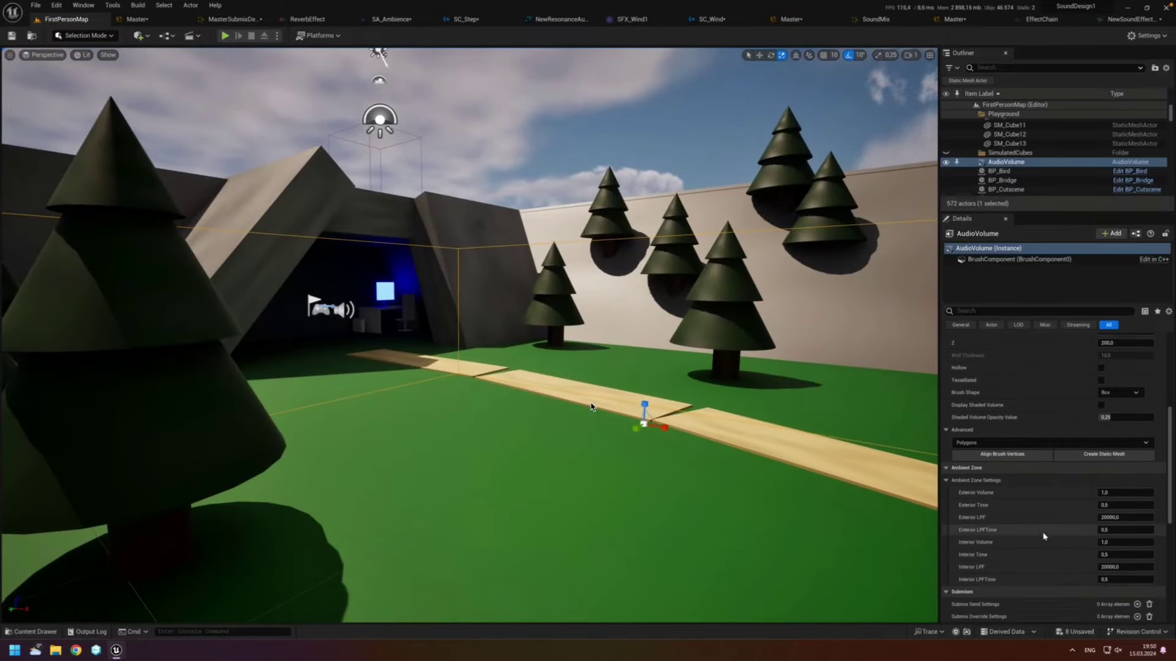
{"action": "scroll", "coordinate": [1042, 536], "scroll_direction": "down", "scroll_amount": 3}
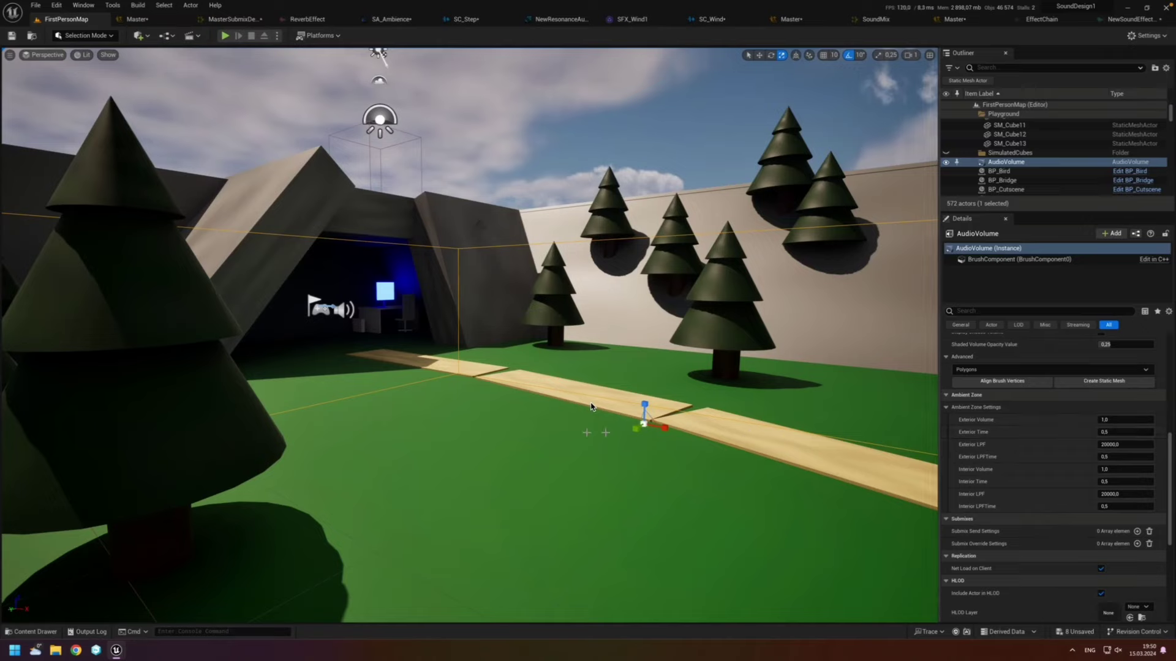
{"action": "right_click_drag", "start_coordinate": [591, 406], "coordinate": [569, 434]}
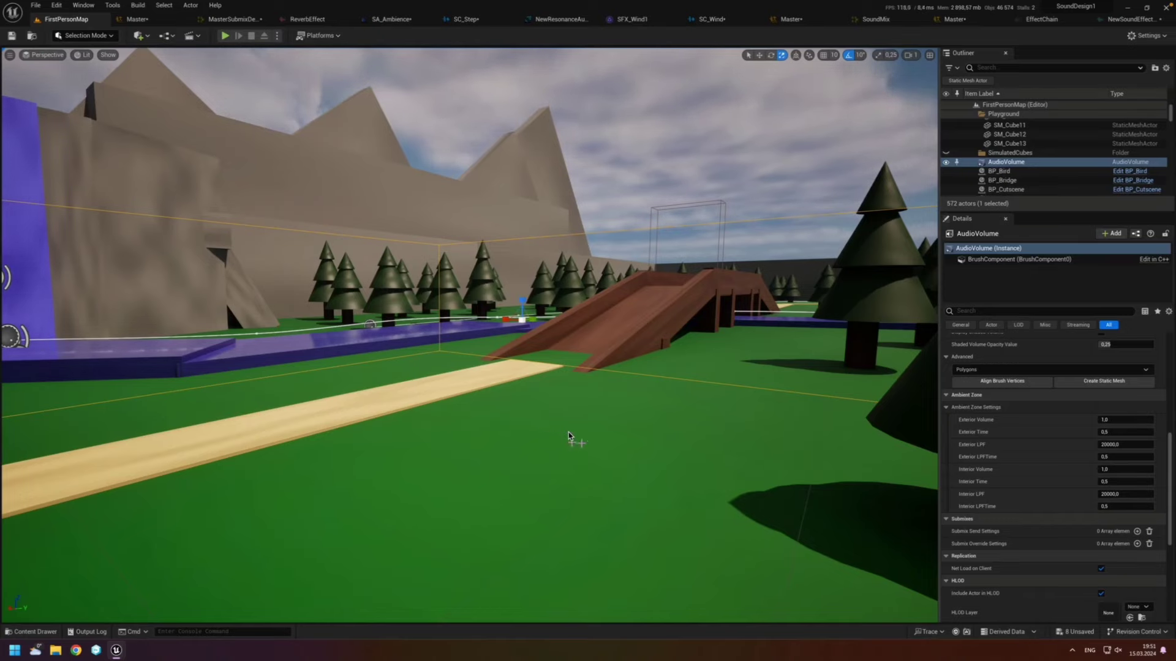
{"action": "right_click_drag", "start_coordinate": [568, 435], "coordinate": [593, 443]}
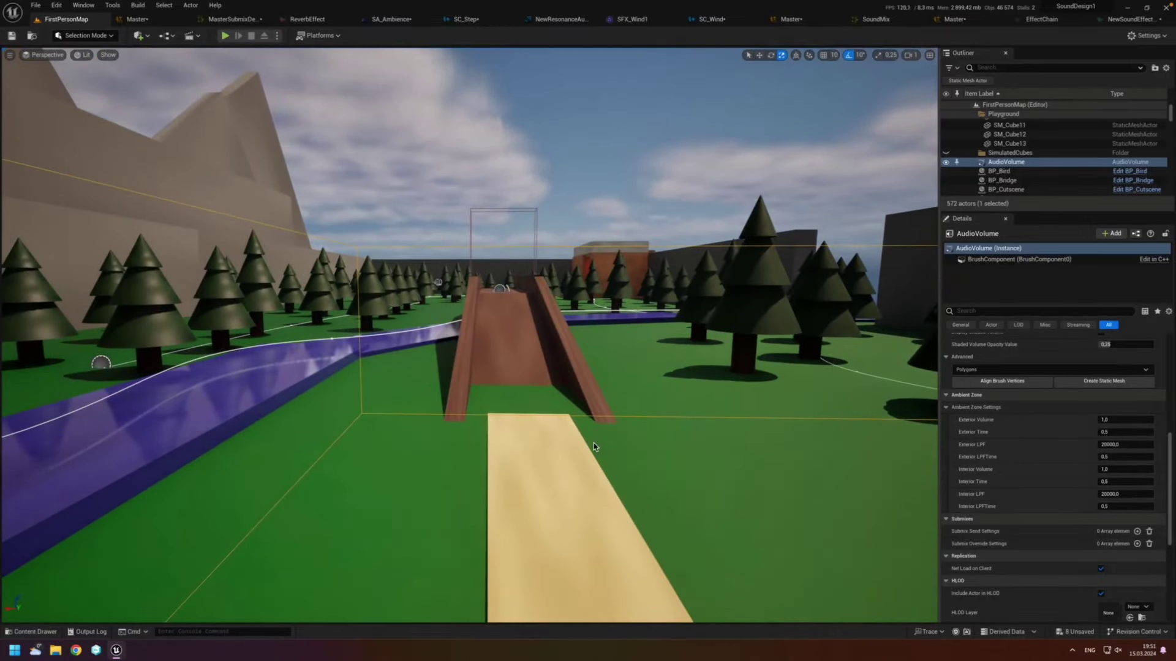
{"action": "right_click_drag", "start_coordinate": [594, 442], "coordinate": [583, 439]}
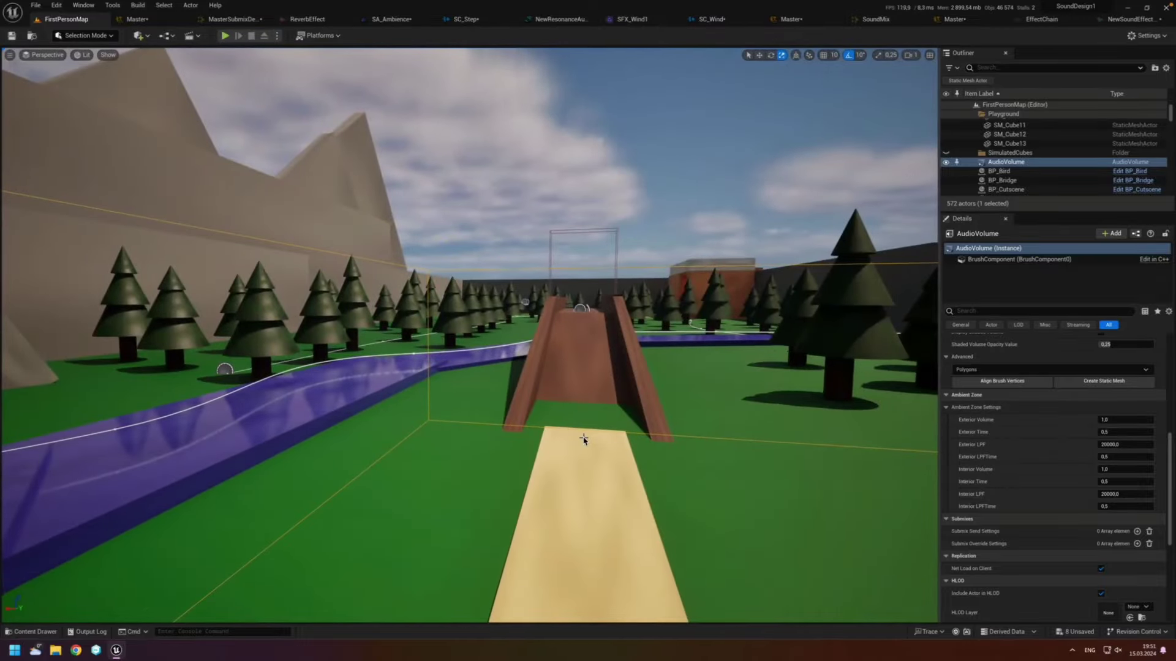
{"action": "right_click_drag", "start_coordinate": [583, 440], "coordinate": [556, 493]}
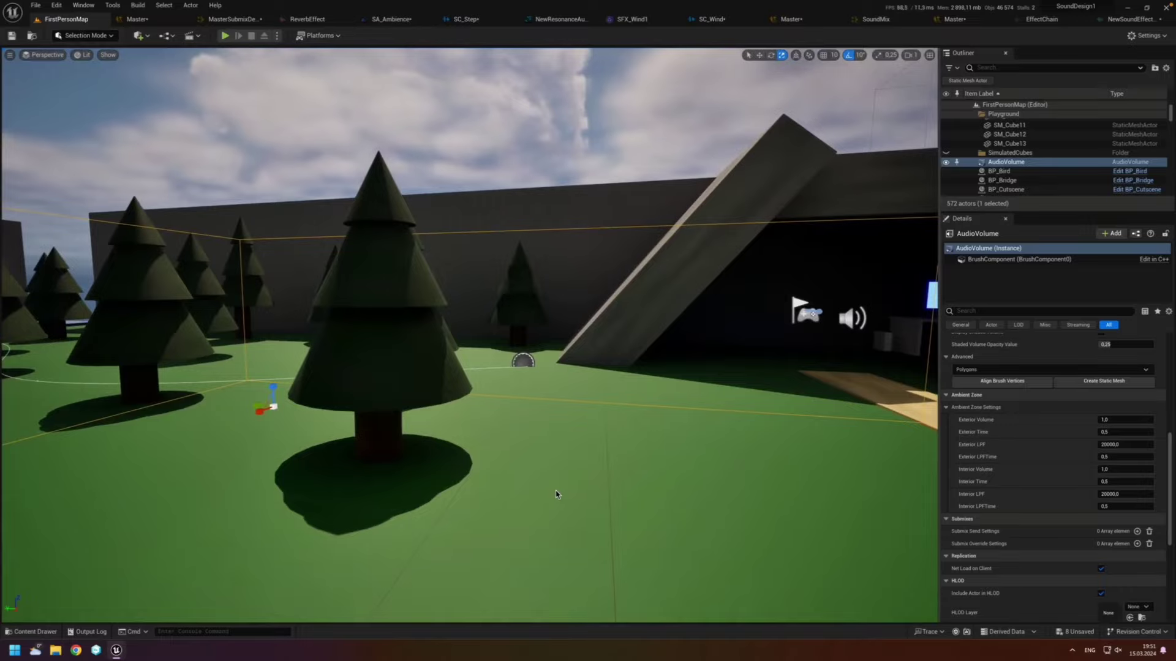
{"action": "right_click_drag", "start_coordinate": [556, 494], "coordinate": [466, 495]}
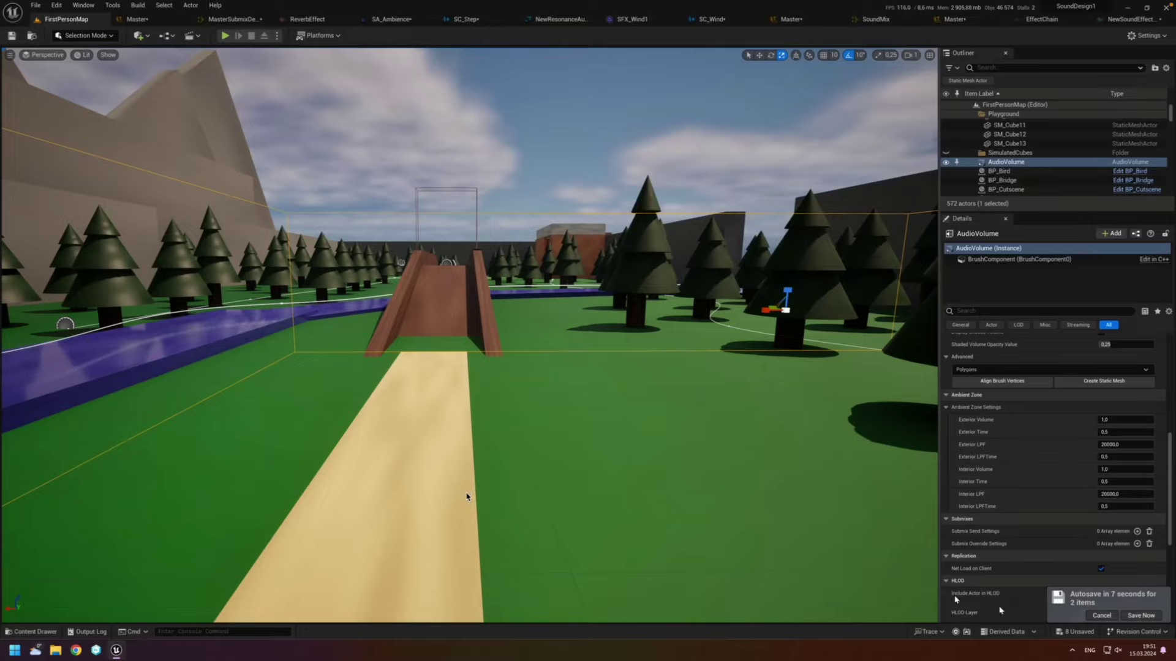
{"action": "mouse_move", "coordinate": [466, 497]}
{"action": "right_mouse_down"}
{"action": "mouse_move", "coordinate": [551, 497]}
{"action": "mouse_move", "coordinate": [532, 498]}
{"action": "right_mouse_up"}
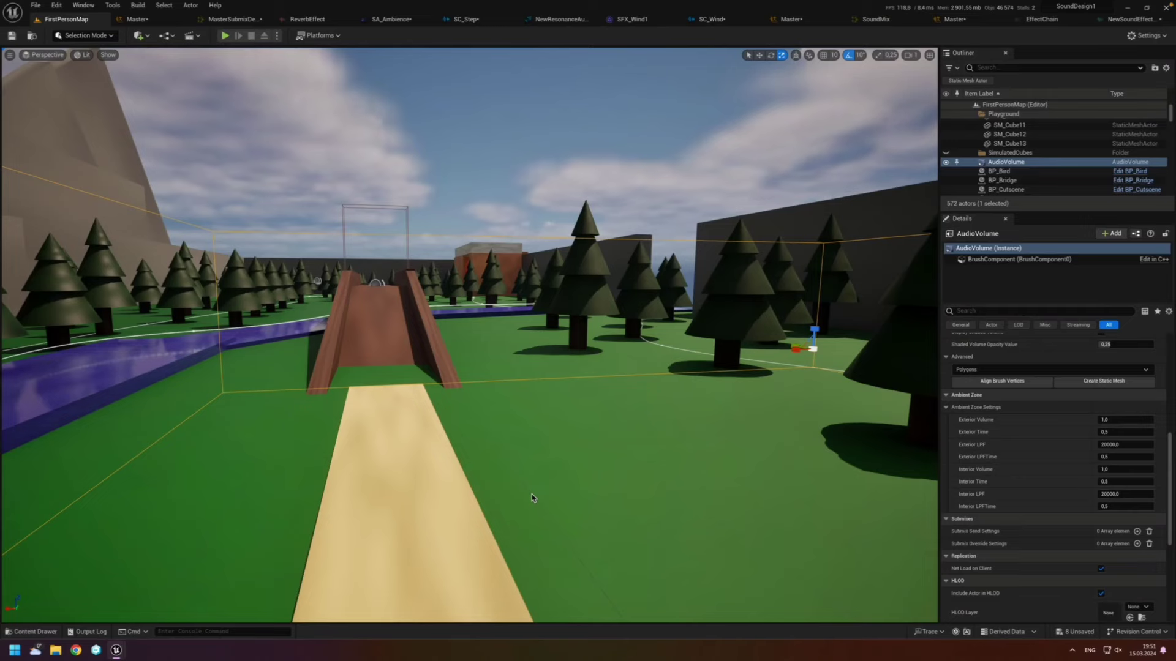
{"action": "right_click_drag", "start_coordinate": [531, 498], "coordinate": [496, 479]}
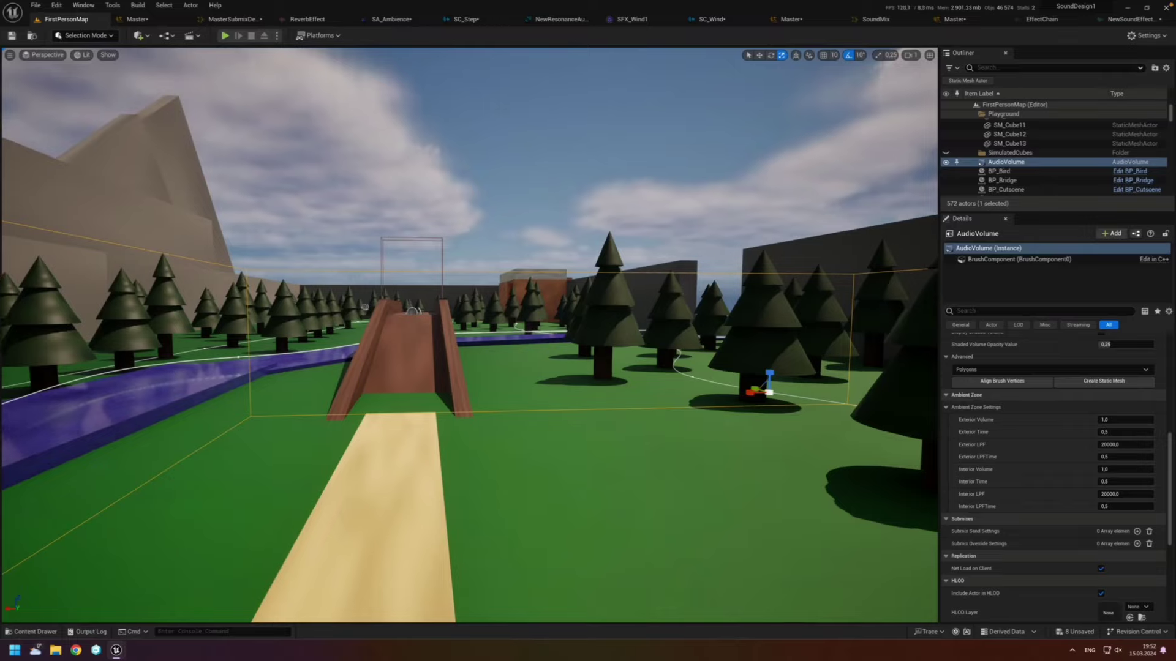
Step: Delete the AudioVolume and open the Temp folder in the Content Drawer
{"action": "key", "text": "Delete"}
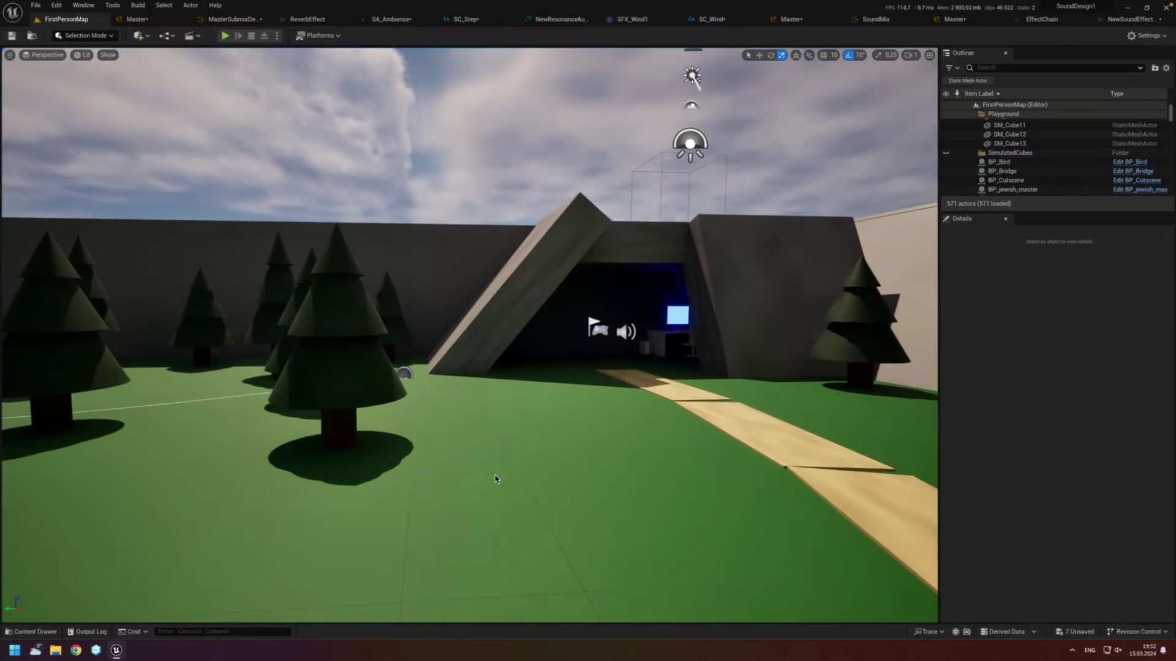
{"action": "left_click", "coordinate": [31, 631]}
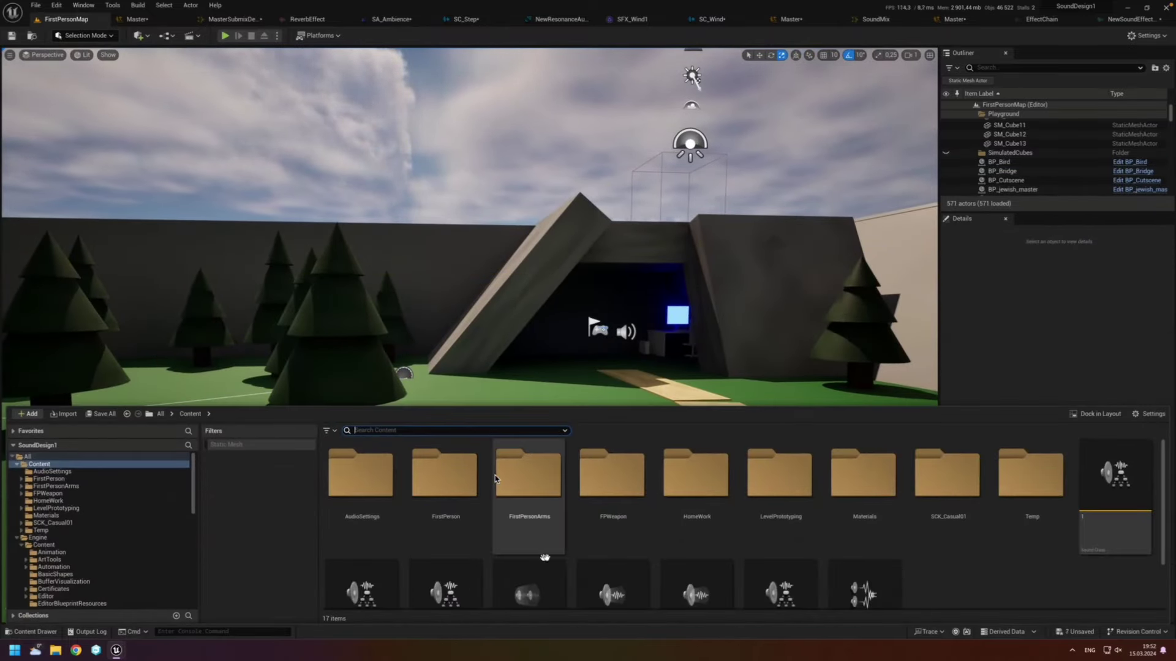
{"action": "left_click", "coordinate": [1013, 495]}
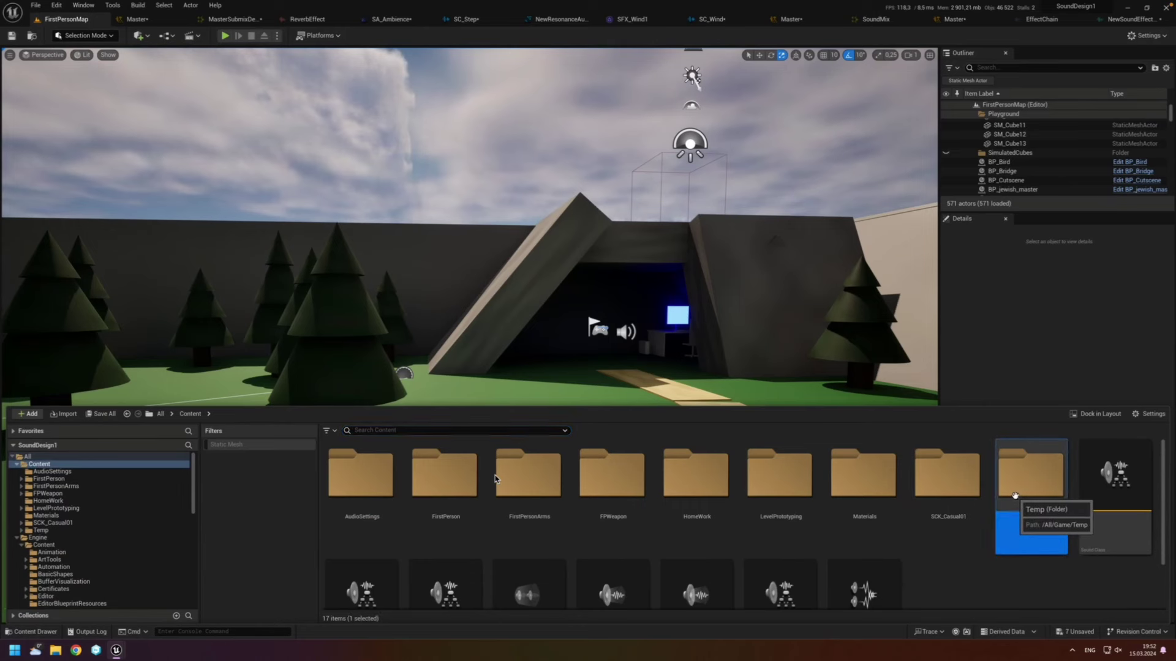
{"action": "double_click", "coordinate": [1013, 495]}
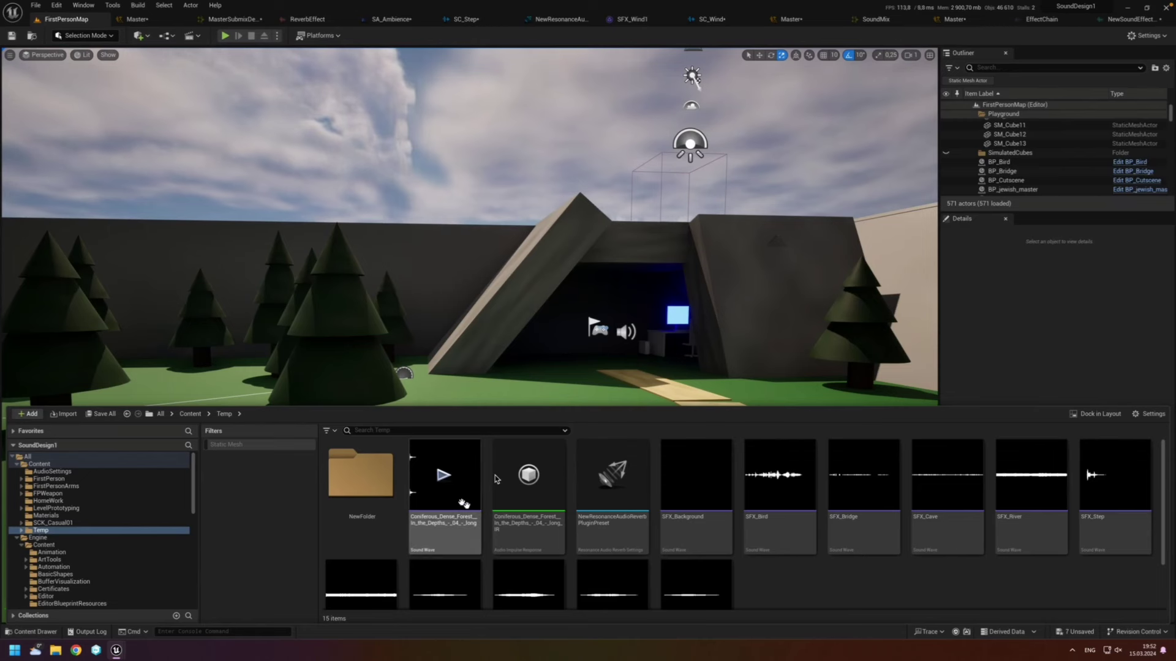
Step: Preview the Coniferous forest sound wave, then select the Coniferous_Dense_Forest long_IR impulse response asset
{"action": "mouse_move", "coordinate": [422, 506]}
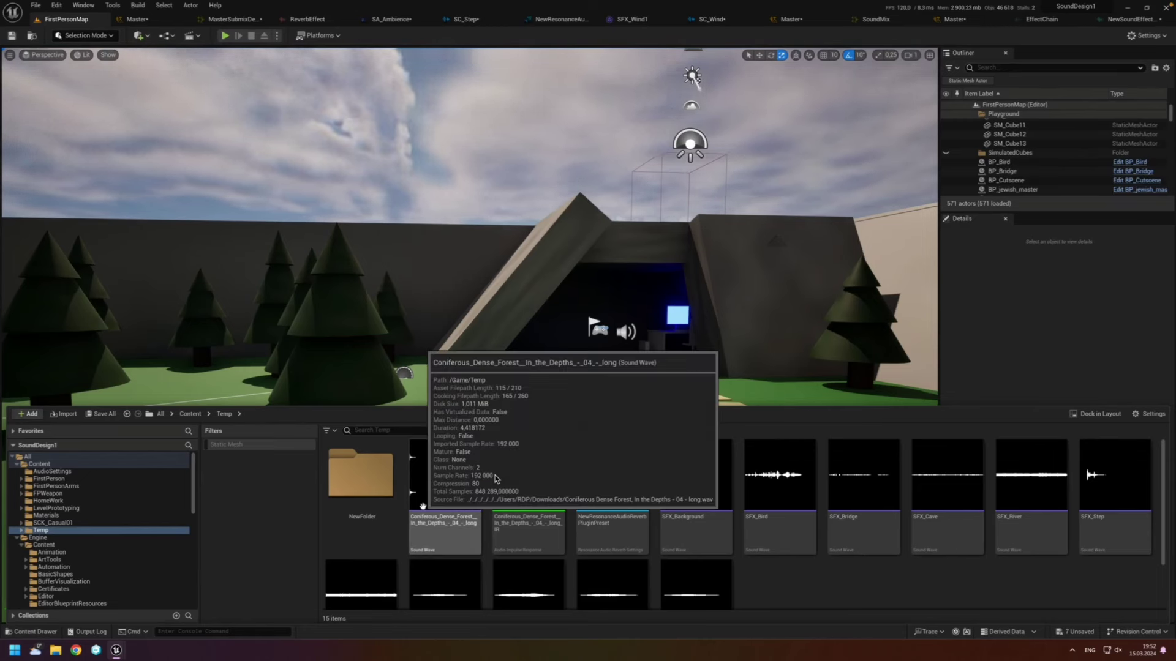
{"action": "left_click", "coordinate": [443, 475]}
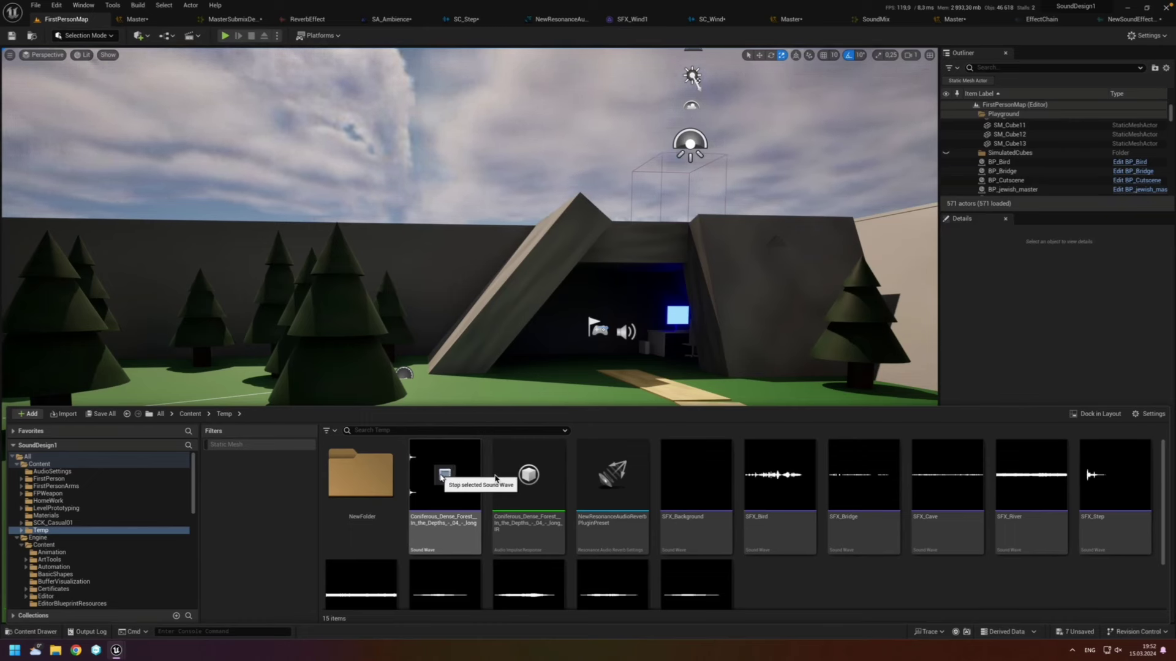
{"action": "left_click", "coordinate": [442, 476]}
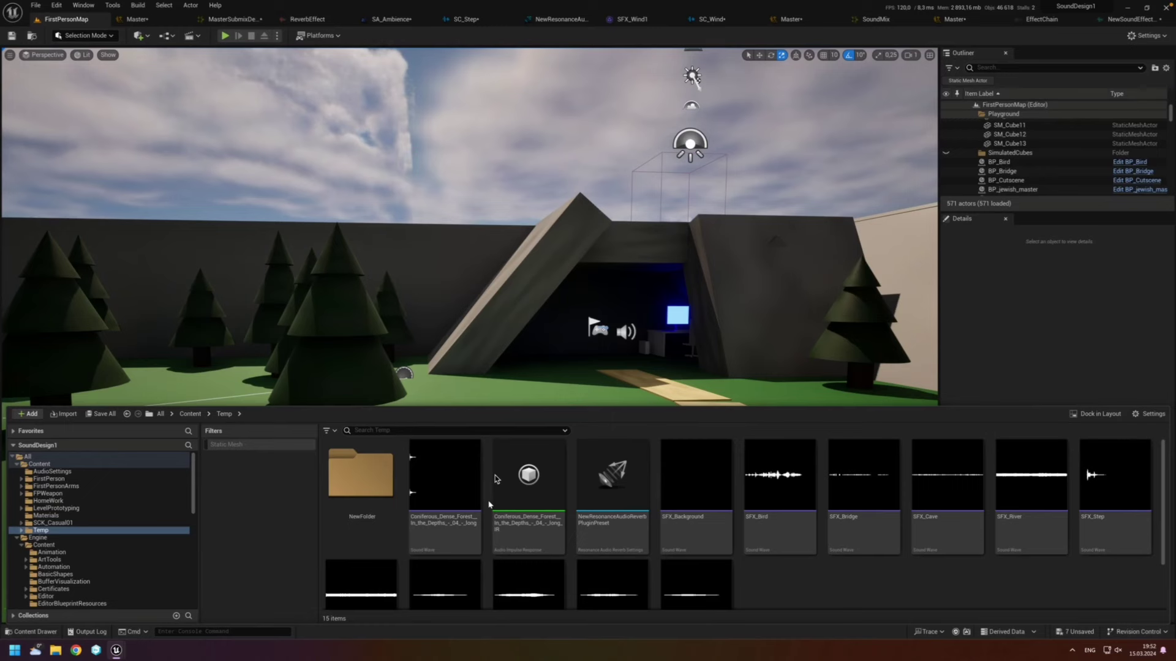
{"action": "scroll", "coordinate": [490, 515], "scroll_direction": "down", "scroll_amount": 1}
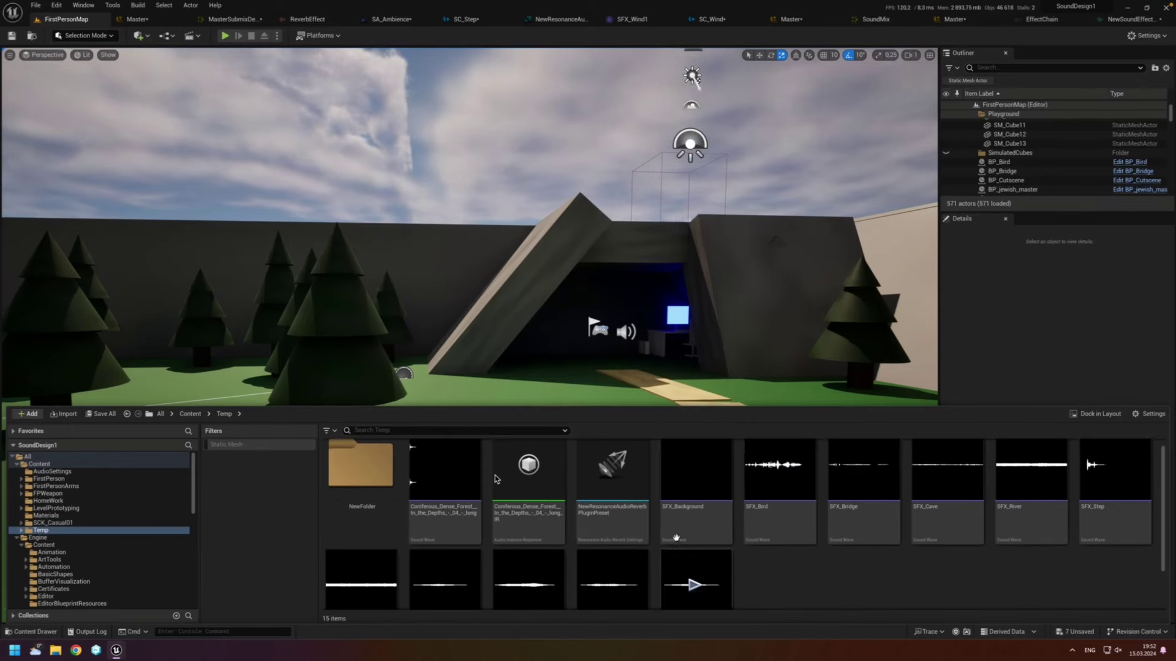
{"action": "scroll", "coordinate": [675, 538], "scroll_direction": "up", "scroll_amount": 1}
{"action": "left_click", "coordinate": [514, 539]}
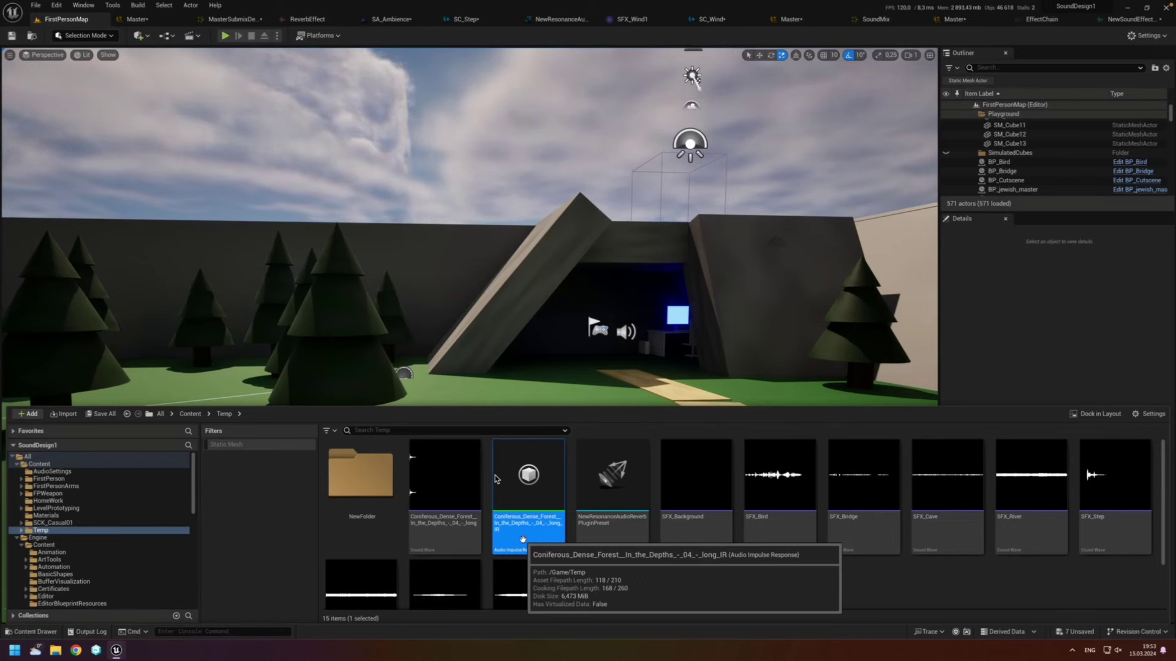
Step: Open the Coniferous forest IR asset, then review the NewResonance, SoundMix, EffectChain and ReverbEffect assets
{"action": "double_click", "coordinate": [523, 539]}
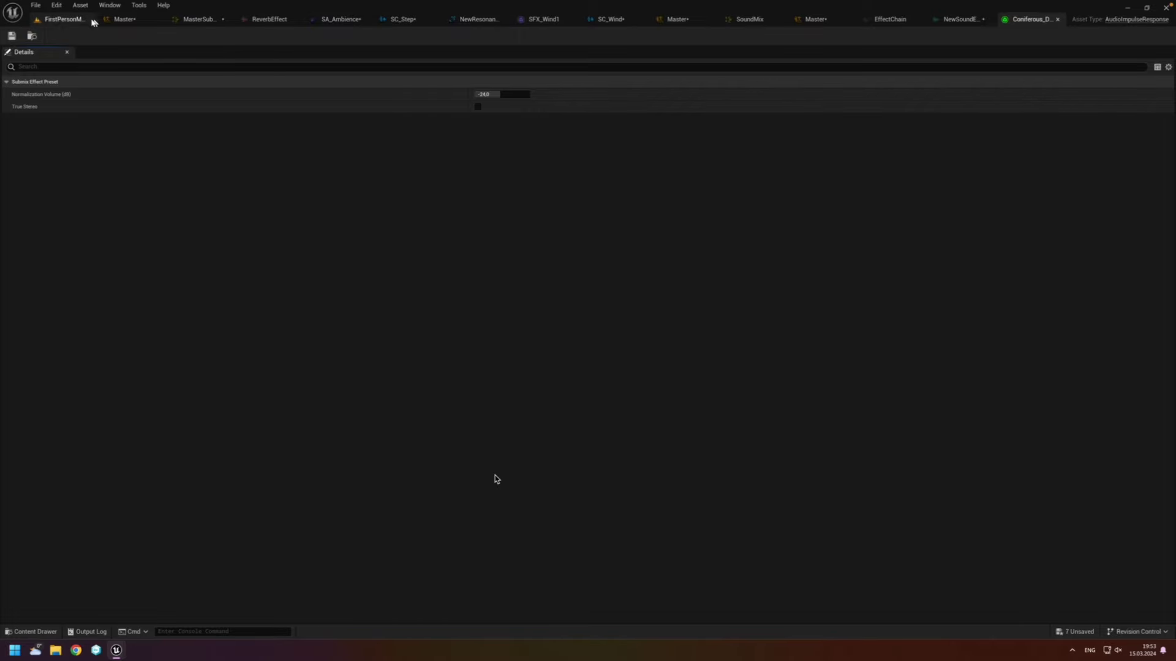
{"action": "left_click", "coordinate": [464, 20]}
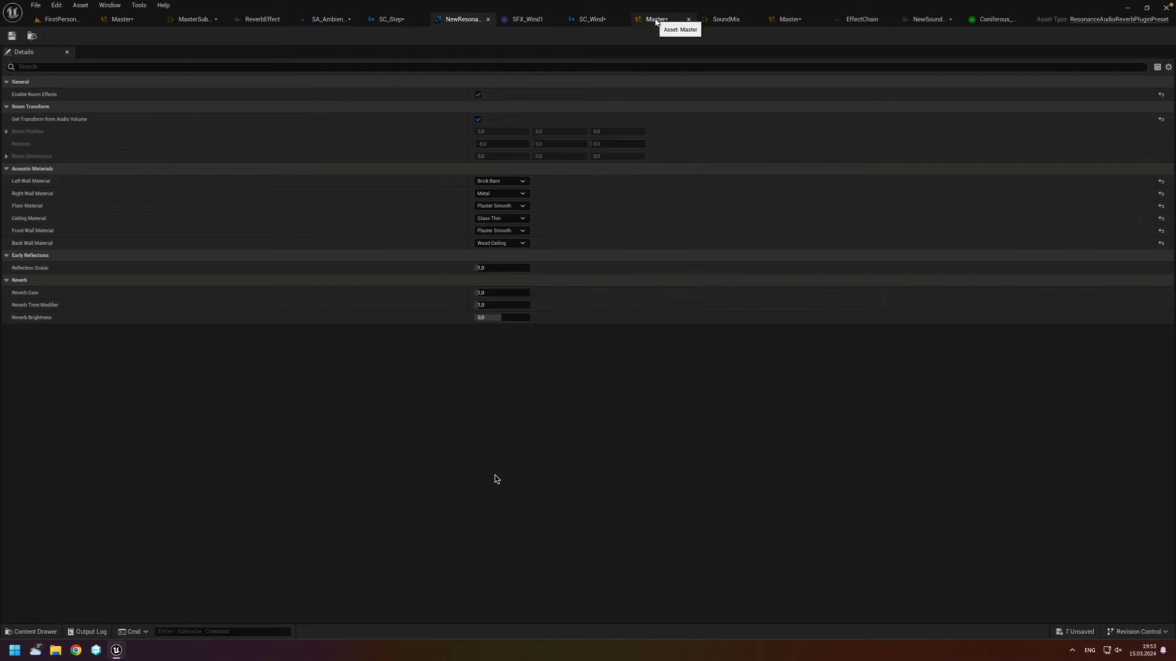
{"action": "left_click", "coordinate": [721, 22]}
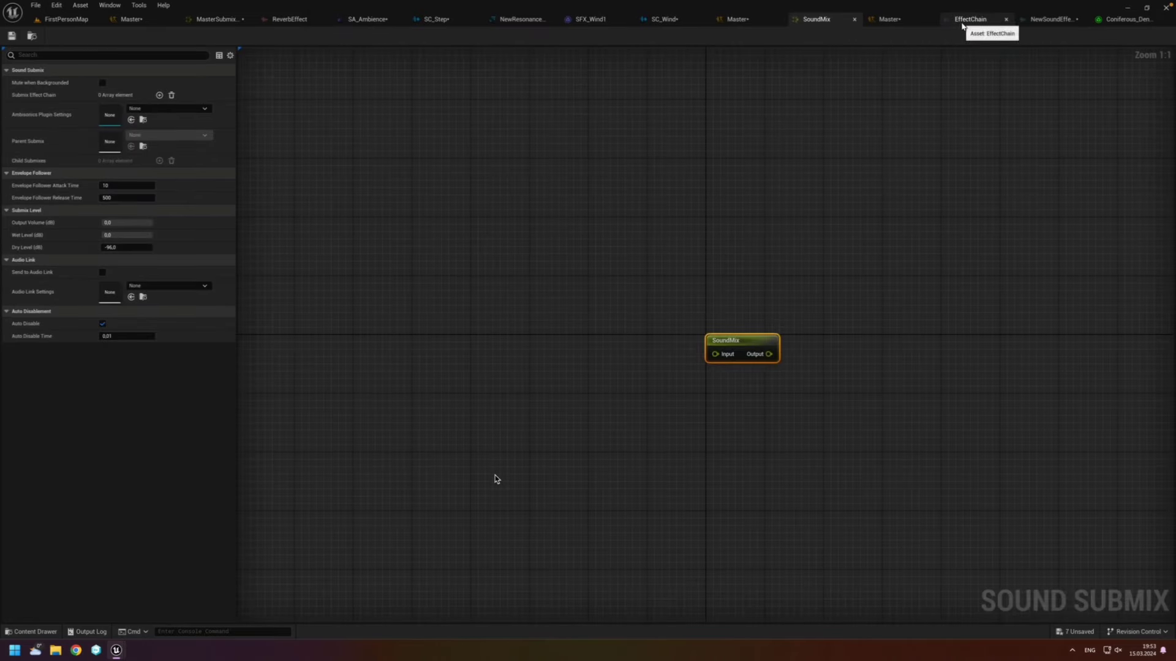
{"action": "left_click", "coordinate": [969, 19]}
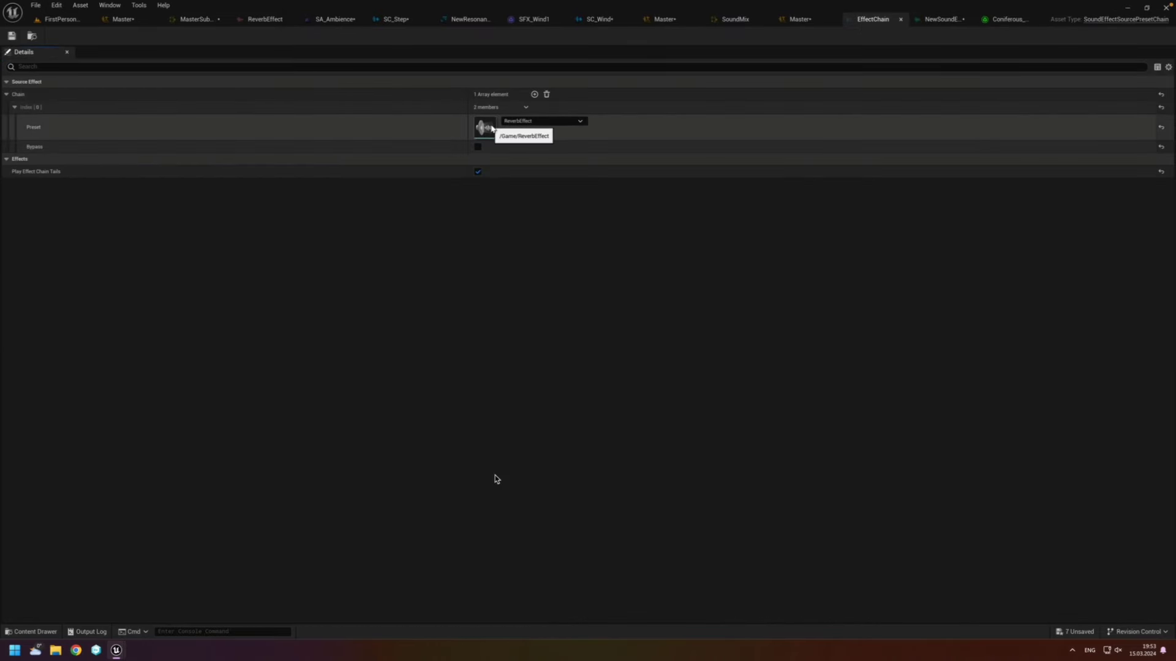
{"action": "double_click", "coordinate": [484, 129]}
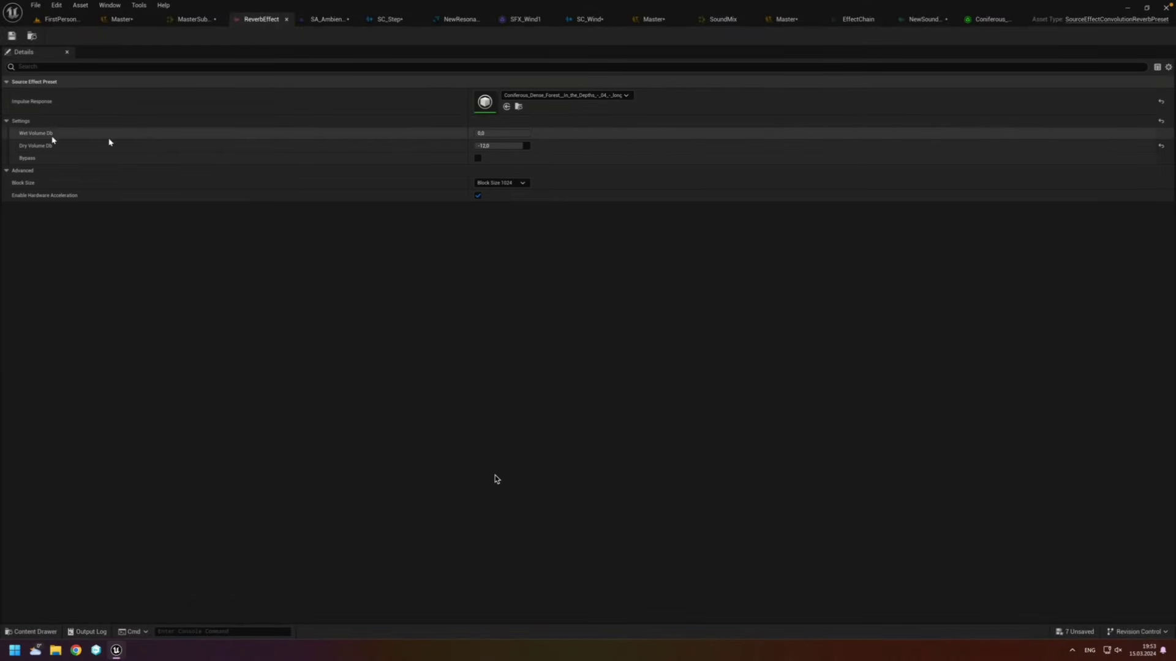
{"action": "mouse_move", "coordinate": [36, 138]}
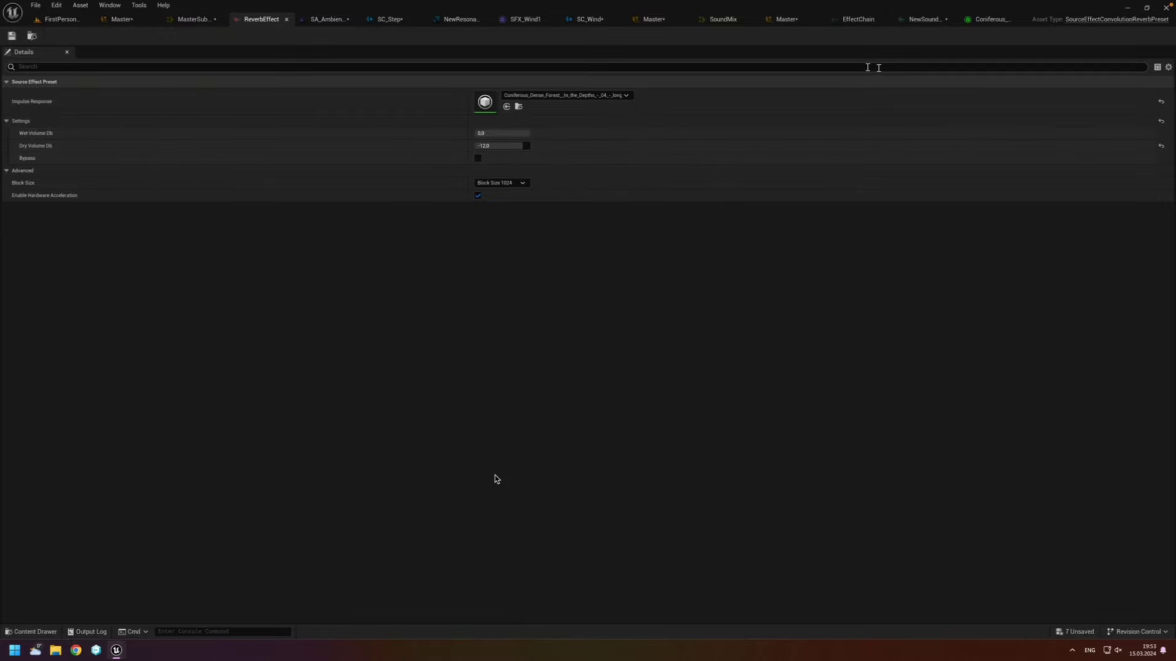
Step: Return to FirstPersonMap and fly over the path and river to the rock cave entrance
{"action": "left_click", "coordinate": [67, 24]}
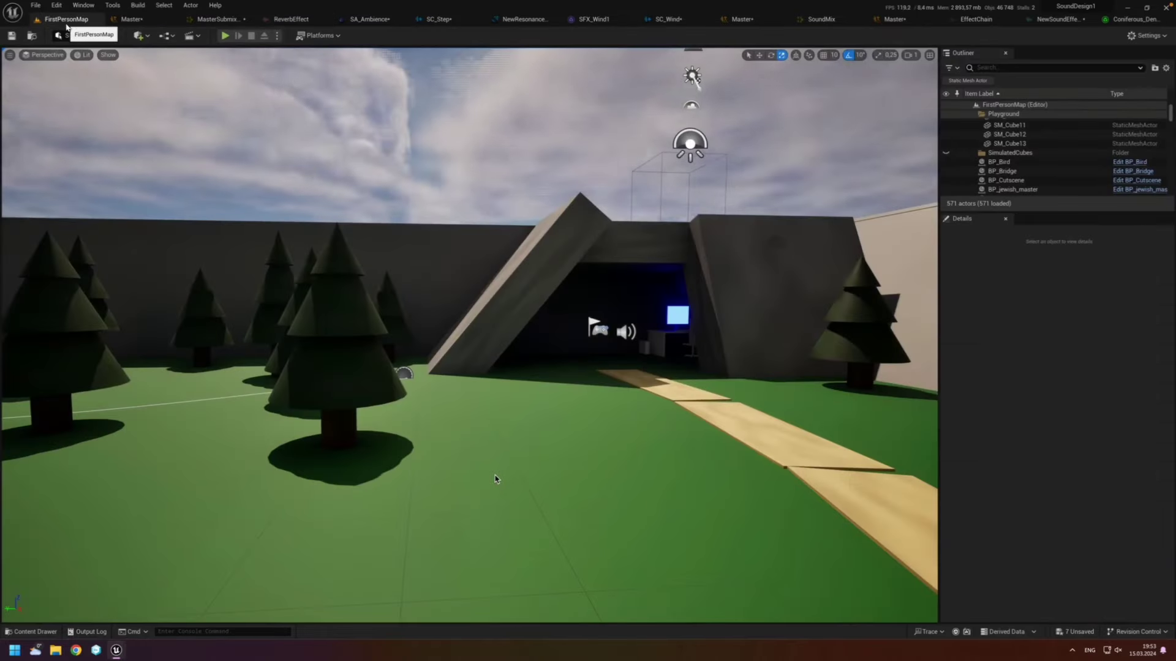
{"action": "mouse_move", "coordinate": [496, 480]}
{"action": "right_mouse_down"}
{"action": "mouse_move", "coordinate": [551, 480]}
{"action": "mouse_move", "coordinate": [551, 551]}
{"action": "right_mouse_up"}
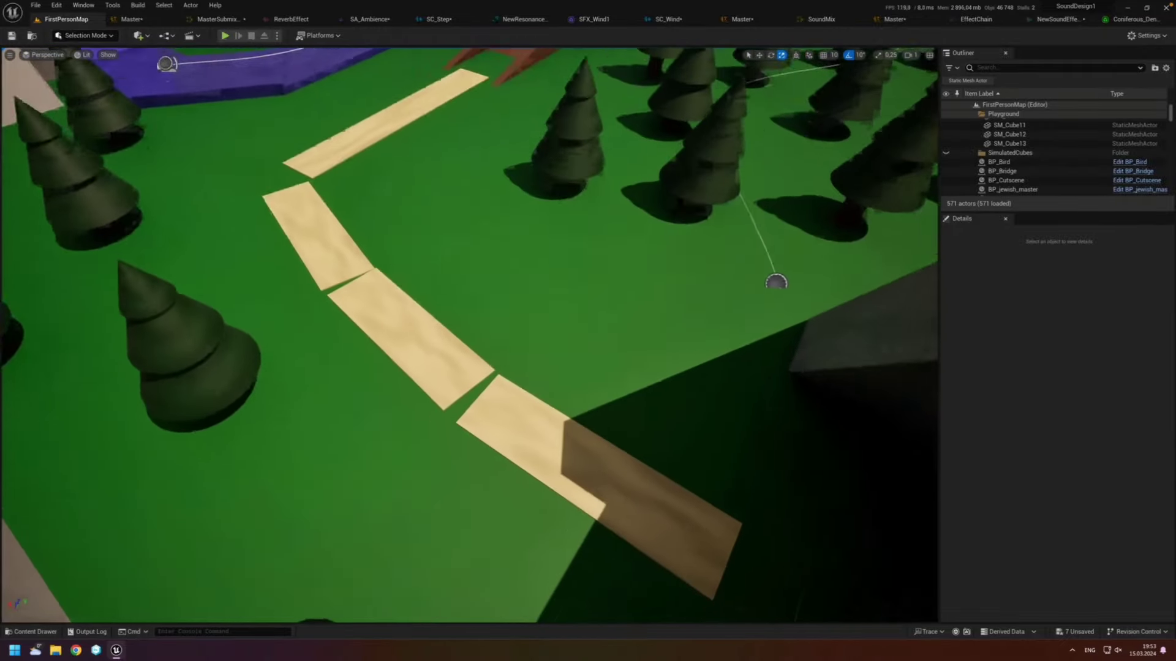
{"action": "right_click_drag", "start_coordinate": [388, 233], "coordinate": [389, 246]}
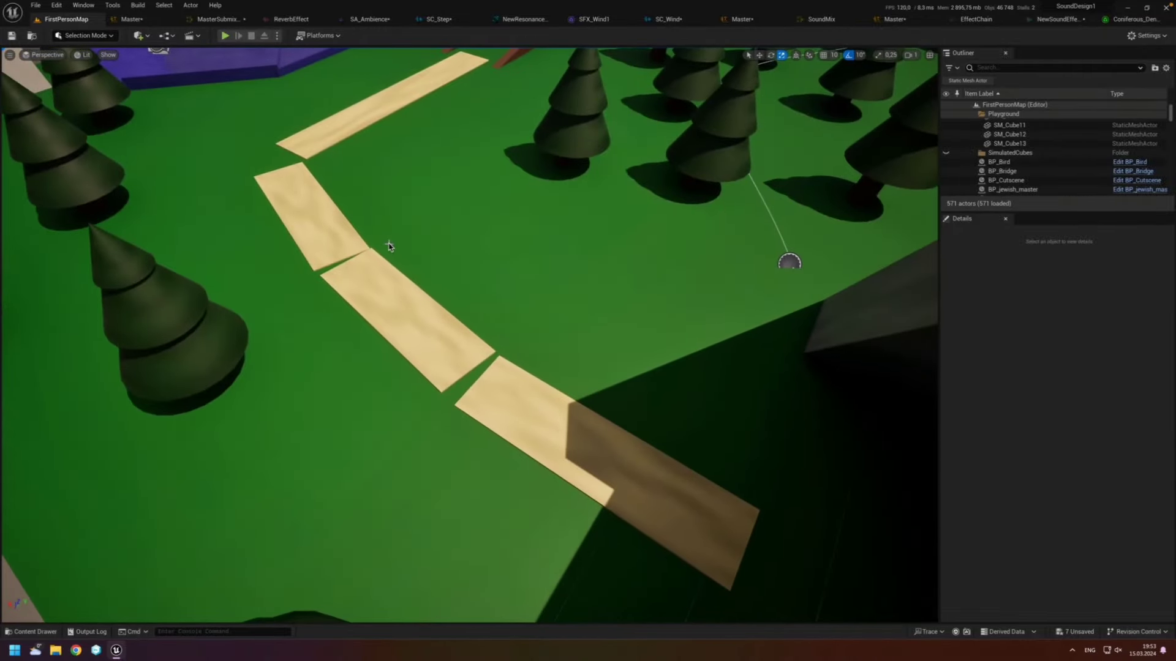
{"action": "mouse_move", "coordinate": [389, 247]}
{"action": "right_mouse_down"}
{"action": "mouse_move", "coordinate": [389, 184]}
{"action": "mouse_move", "coordinate": [551, 190]}
{"action": "mouse_move", "coordinate": [490, 229]}
{"action": "right_mouse_up"}
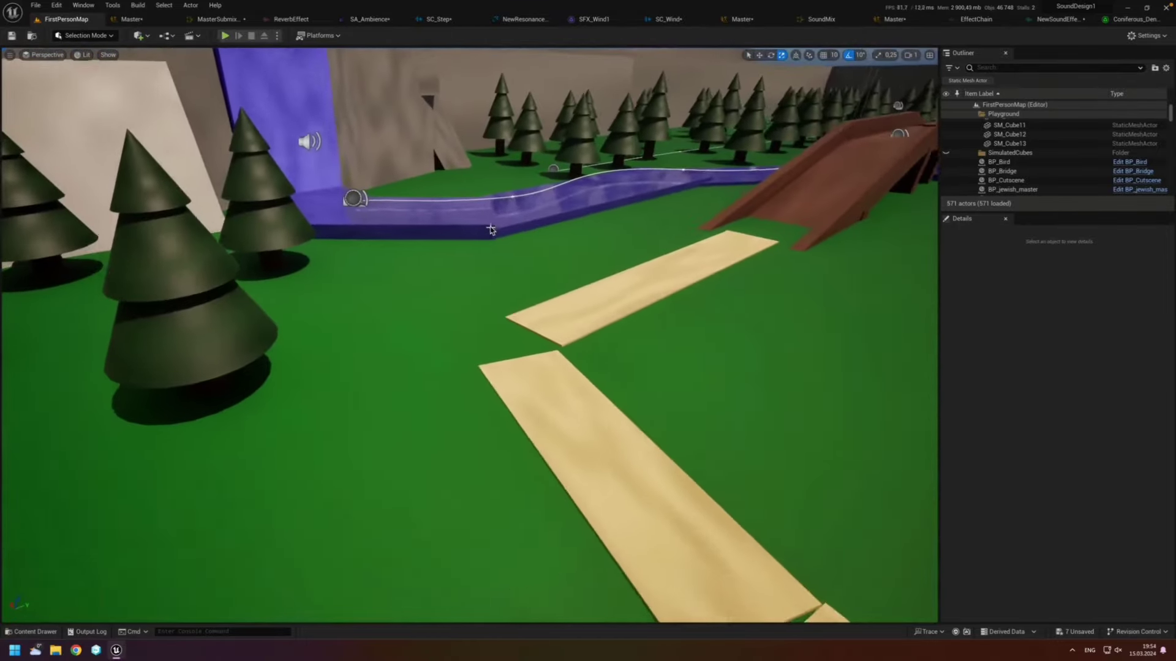
{"action": "mouse_move", "coordinate": [491, 229]}
{"action": "right_mouse_down"}
{"action": "mouse_move", "coordinate": [551, 233]}
{"action": "mouse_move", "coordinate": [517, 241]}
{"action": "right_mouse_up"}
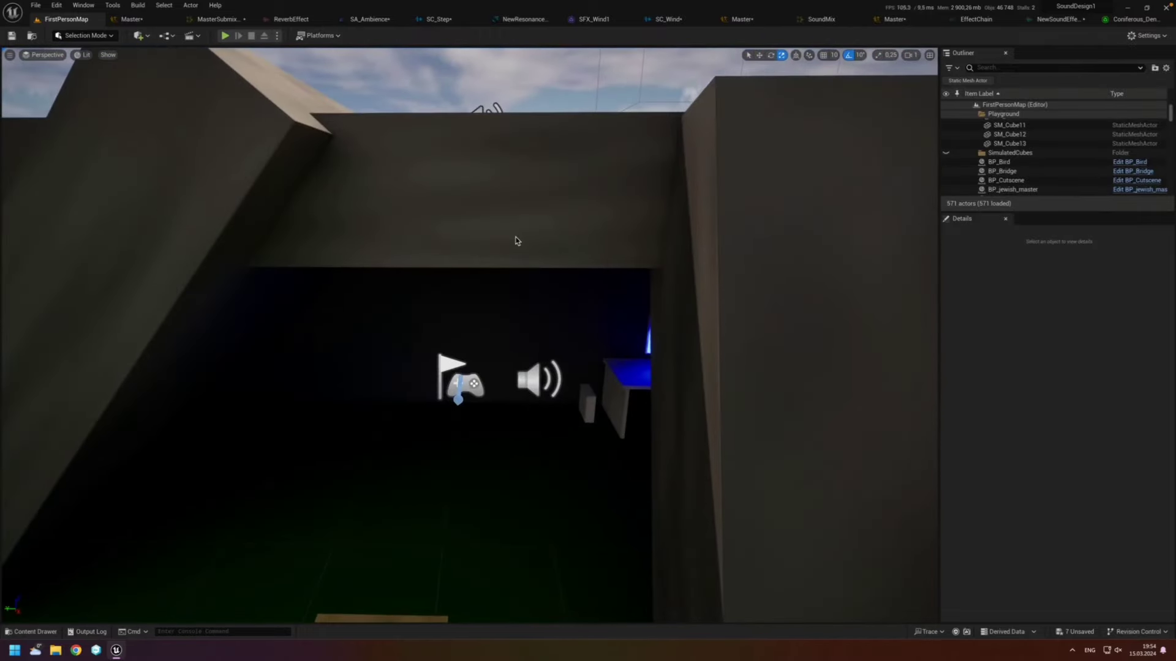
Step: Tick Bypass on the reverb entry in EffectChain, then play FirstPersonMap in the editor
{"action": "left_click", "coordinate": [1056, 19]}
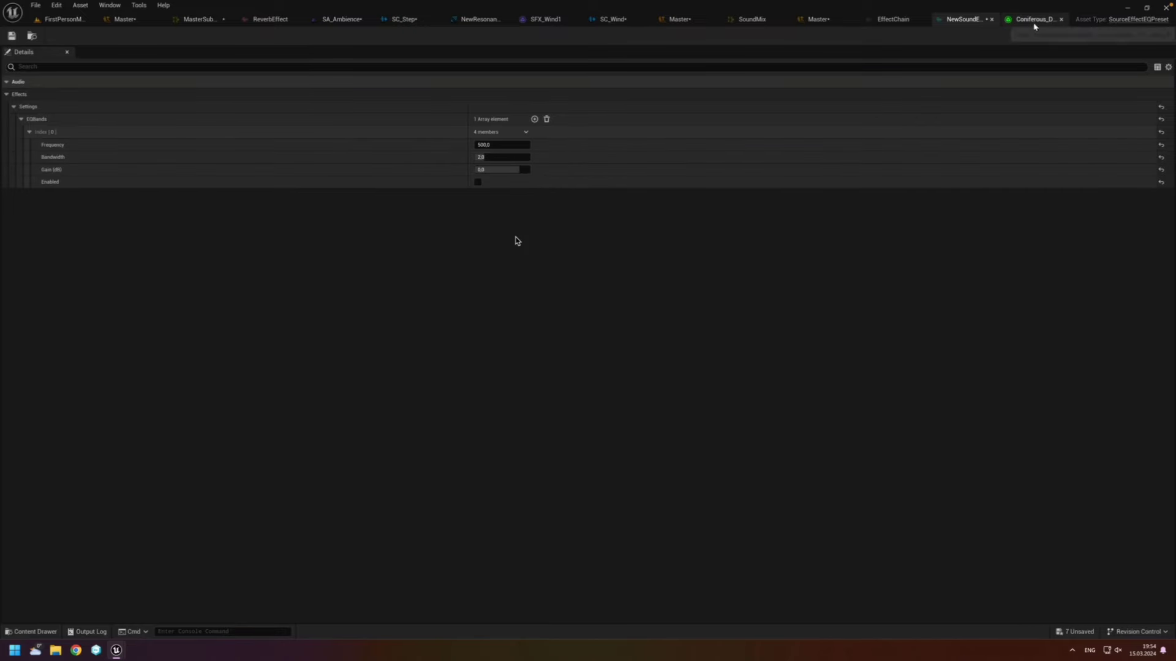
{"action": "left_click", "coordinate": [917, 22]}
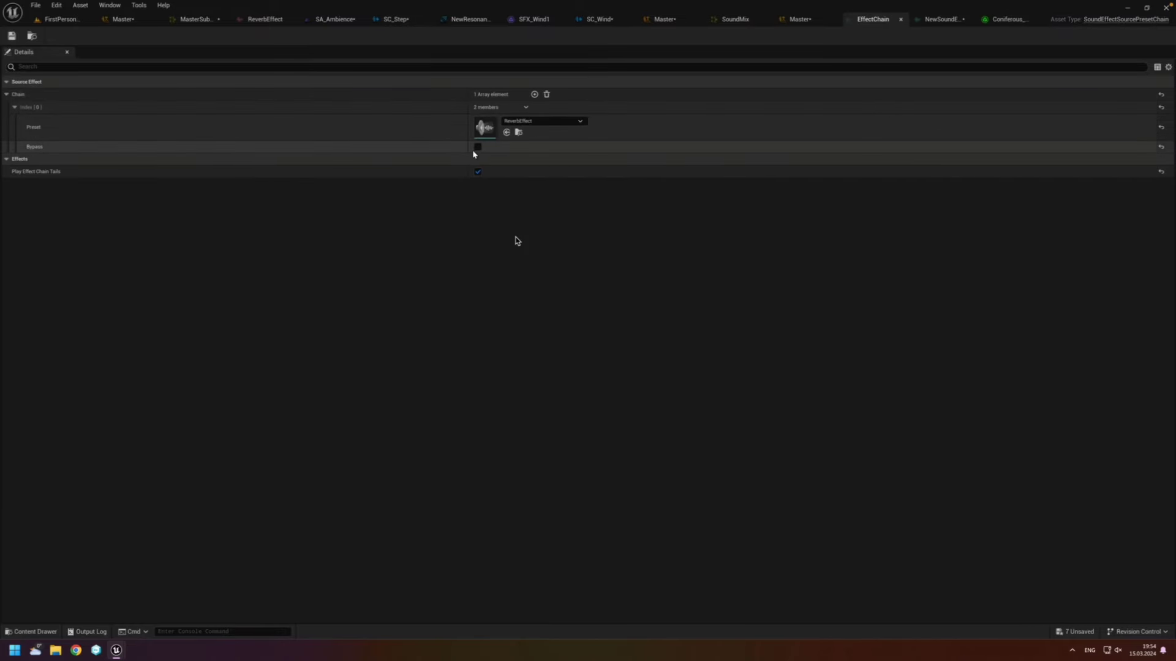
{"action": "left_click", "coordinate": [478, 147]}
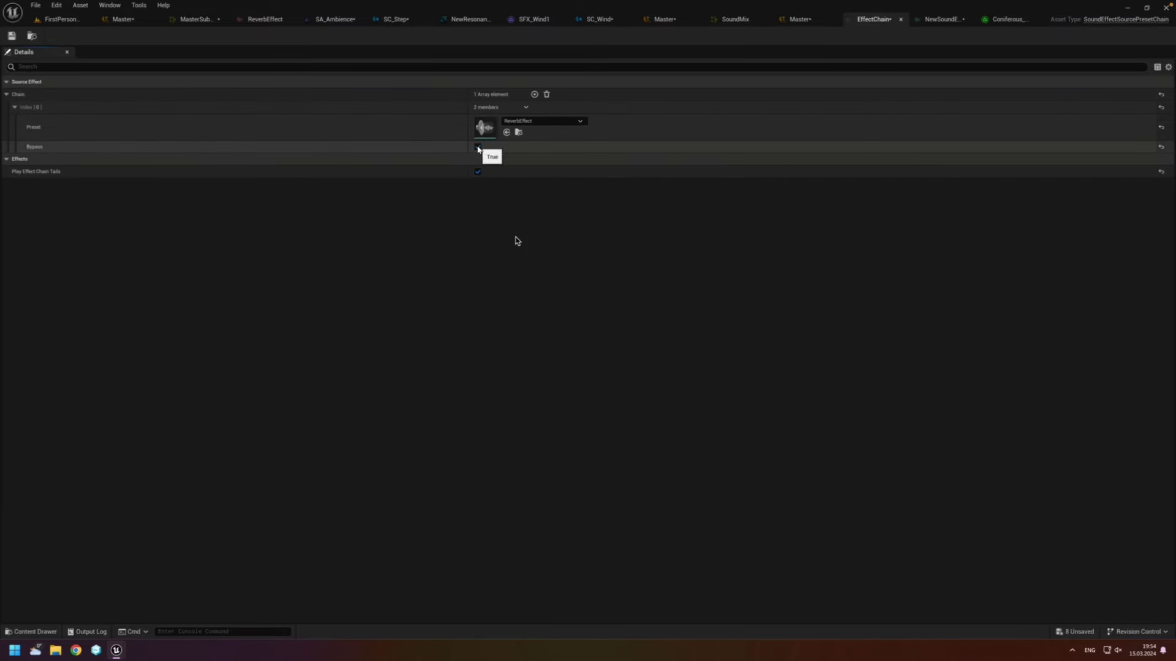
{"action": "left_click", "coordinate": [61, 19]}
{"action": "left_click", "coordinate": [225, 36]}
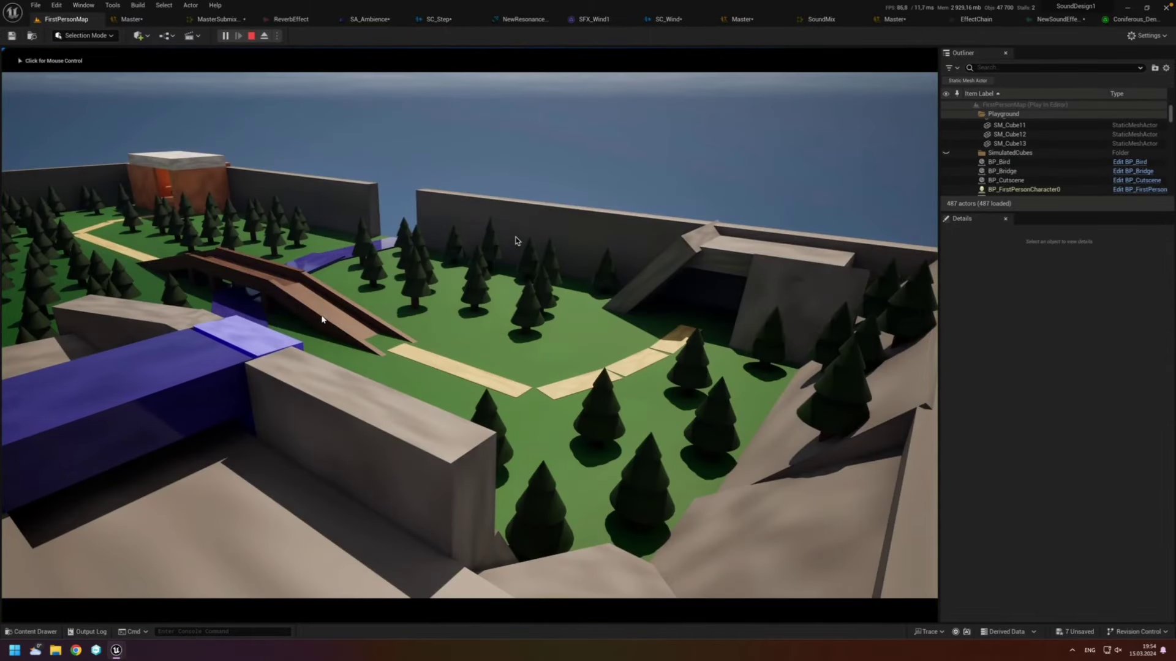
Step: Walk the first-person player past the trees onto the wooden ramp, then end the play session
{"action": "left_click", "coordinate": [515, 241]}
{"action": "key", "text": "w"}
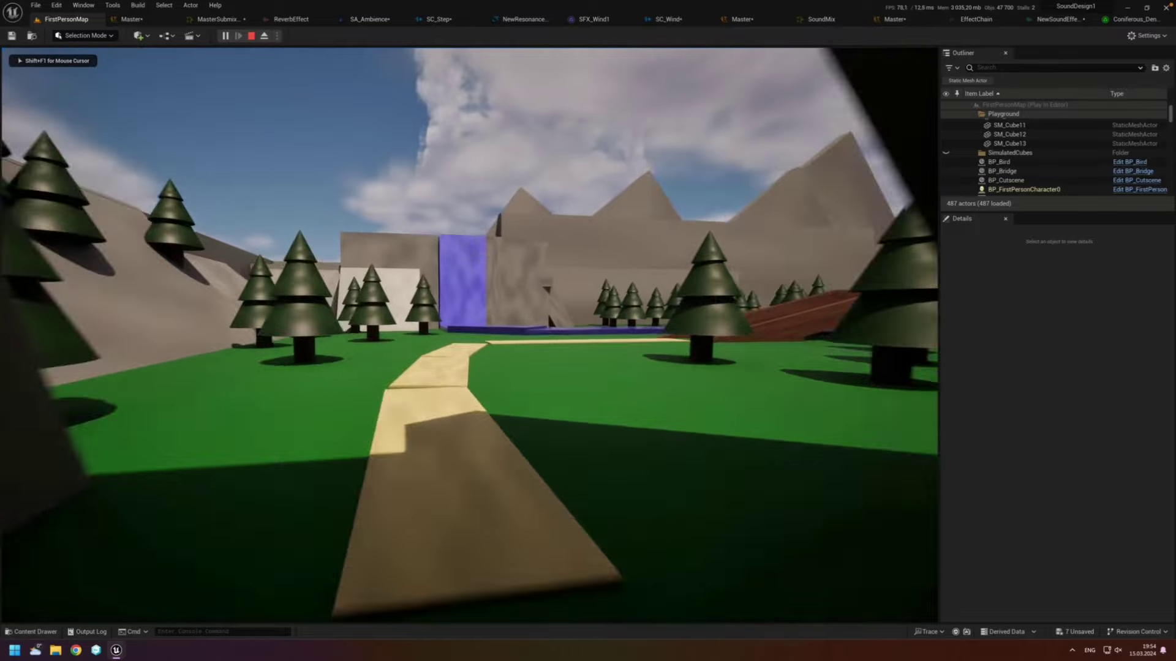
{"action": "key", "text": "w"}
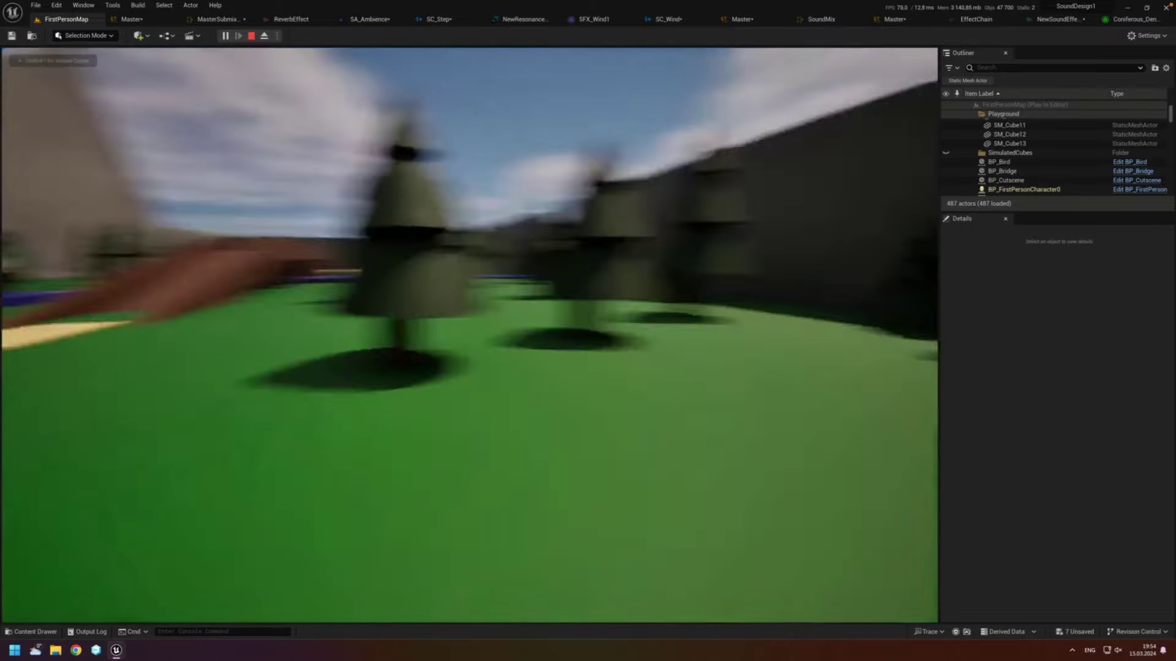
{"action": "key", "text": "w"}
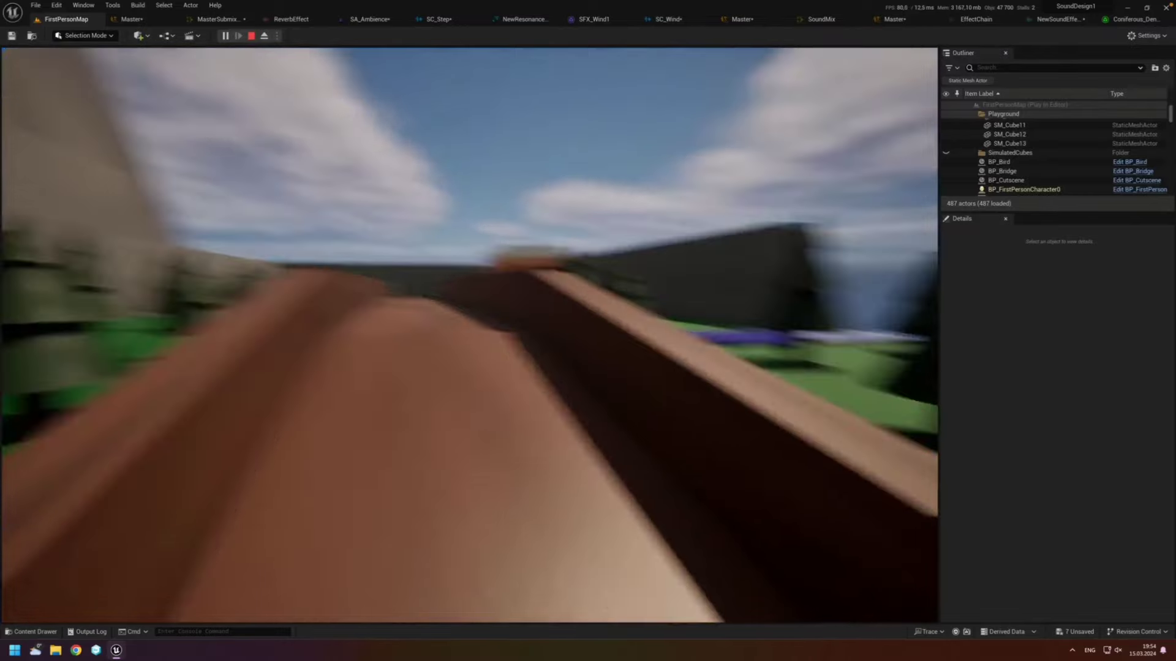
{"action": "key", "text": "Escape"}
Step: Untick Bypass in the EffectChain to re-enable the reverb
{"action": "left_click", "coordinate": [1047, 19]}
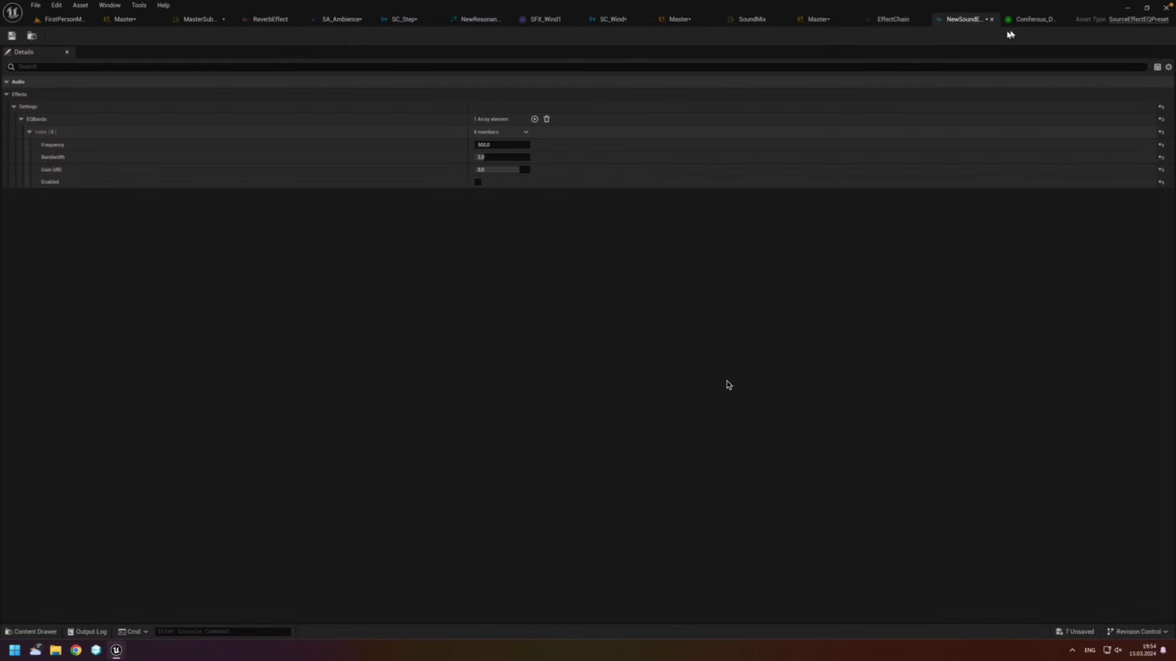
{"action": "left_click", "coordinate": [892, 19]}
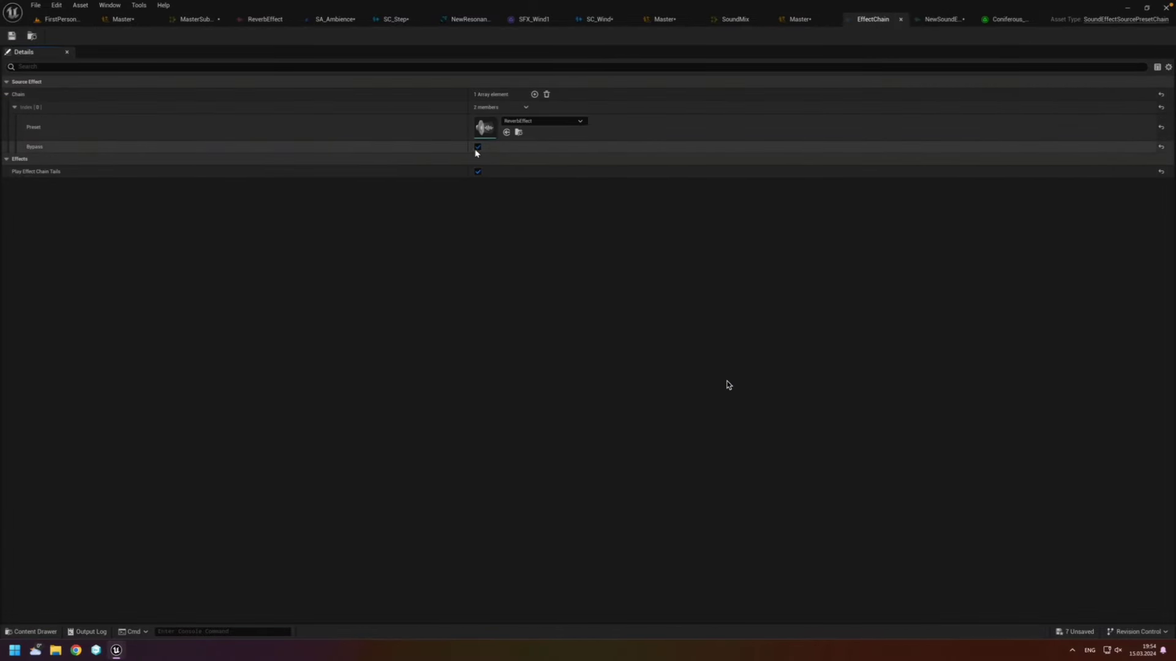
{"action": "left_click", "coordinate": [11, 35]}
Step: Set ReverbEffect's Dry Volume Db to -24, then return to the FirstPersonMap level
{"action": "double_click", "coordinate": [483, 127]}
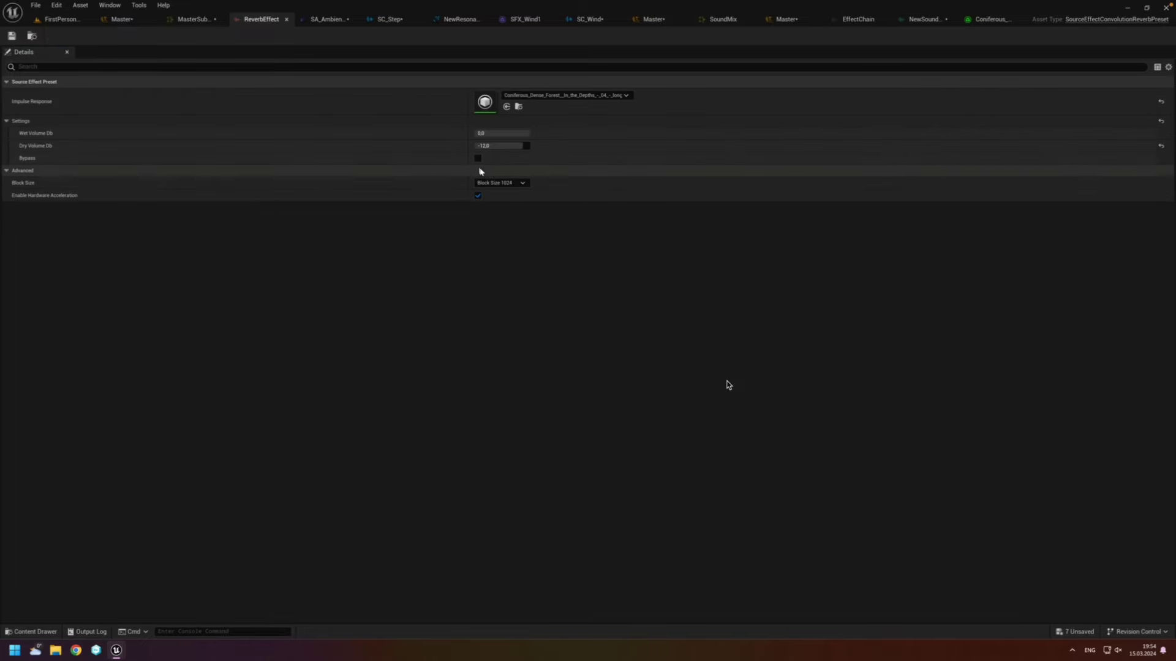
{"action": "left_click", "coordinate": [511, 148]}
{"action": "type", "text": "-24"}
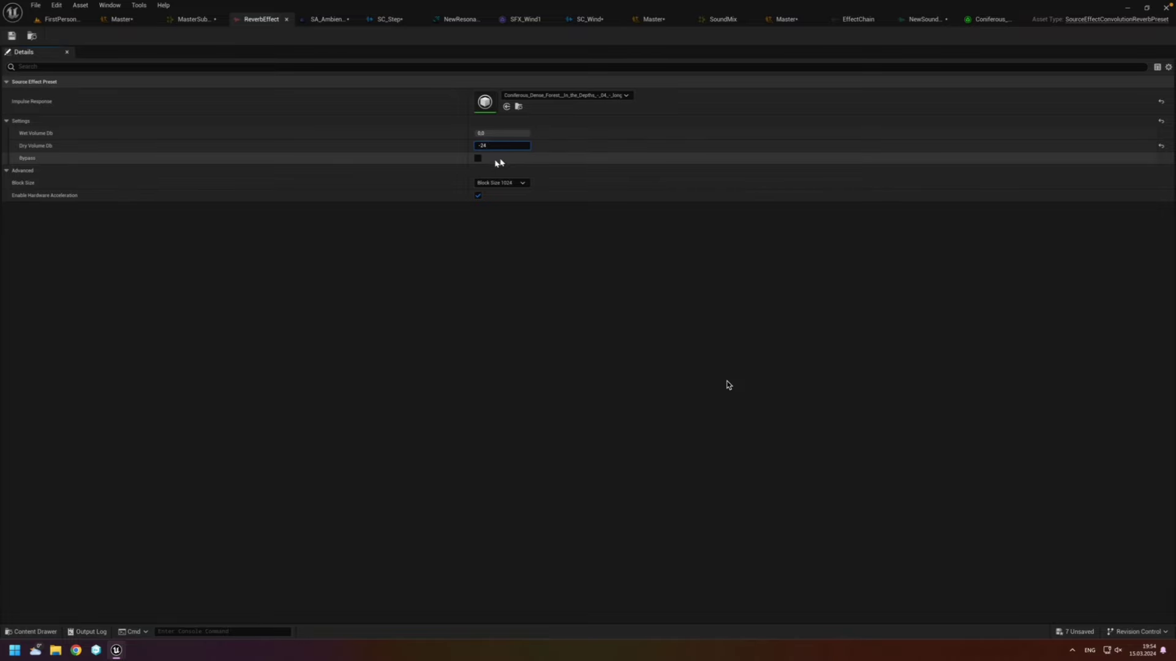
{"action": "key", "text": "Return"}
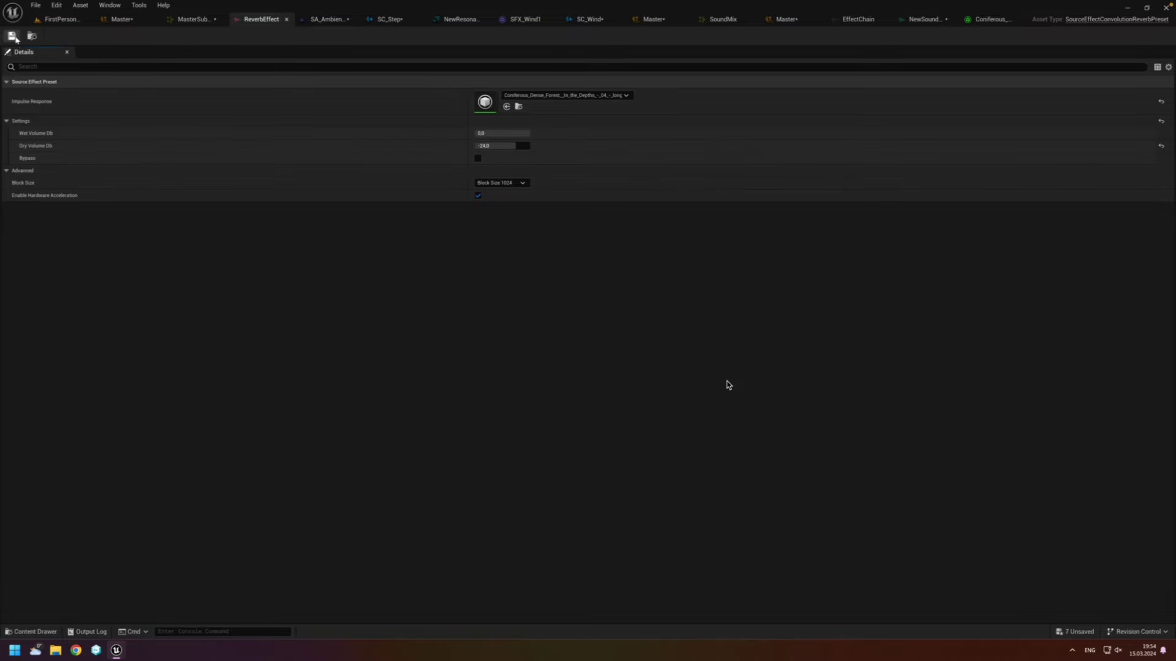
{"action": "left_click", "coordinate": [61, 19]}
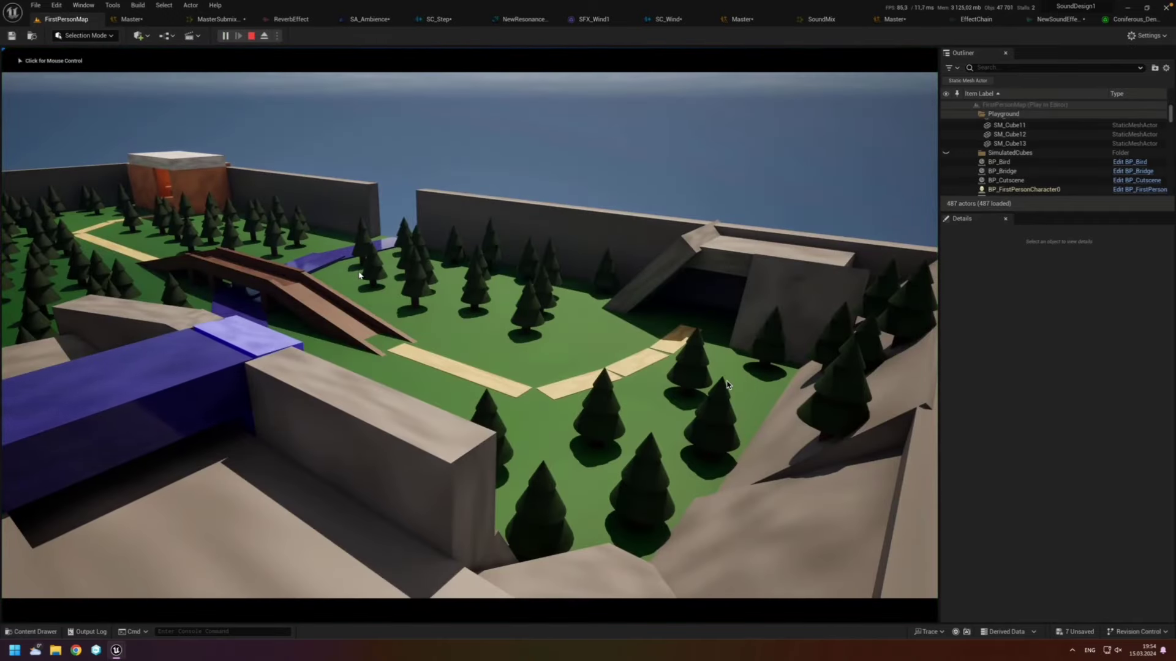
Step: Walk past the bridge and along the sand path toward the lit building, then stop playing
{"action": "left_click", "coordinate": [727, 384]}
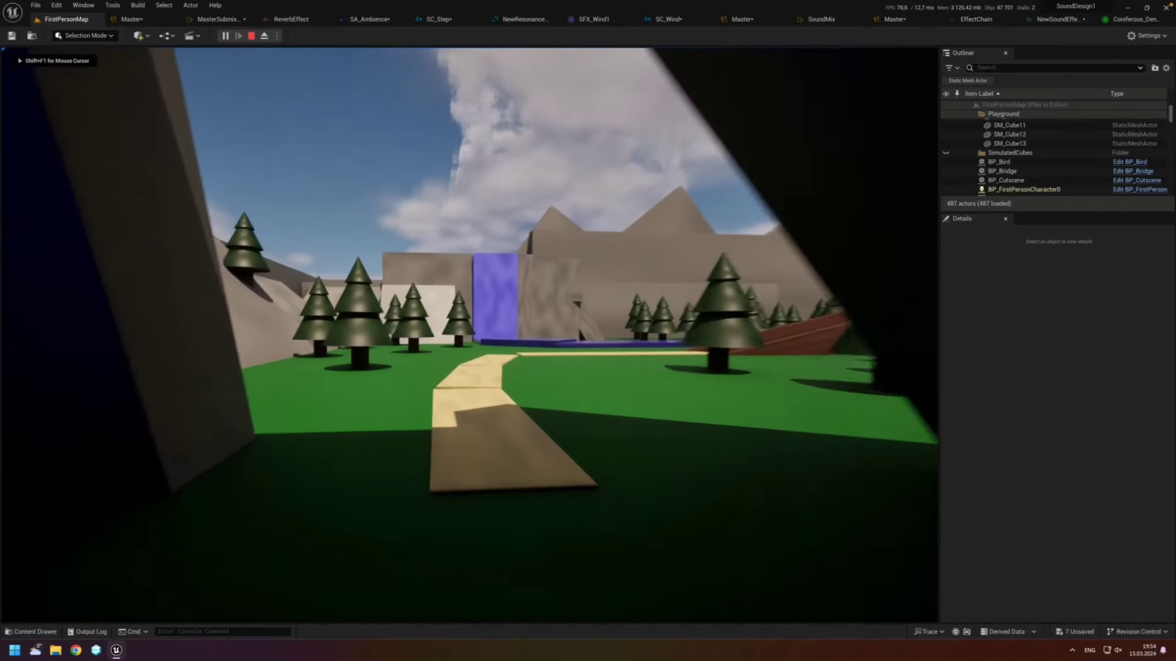
{"action": "key", "text": "w"}
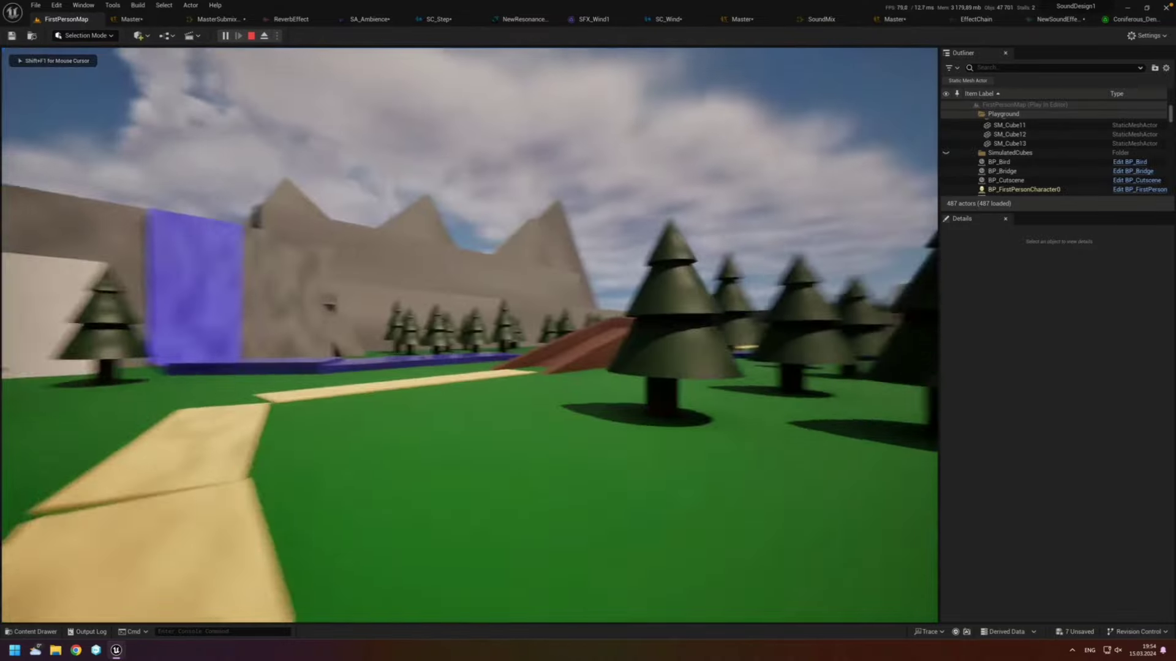
{"action": "key", "text": "w"}
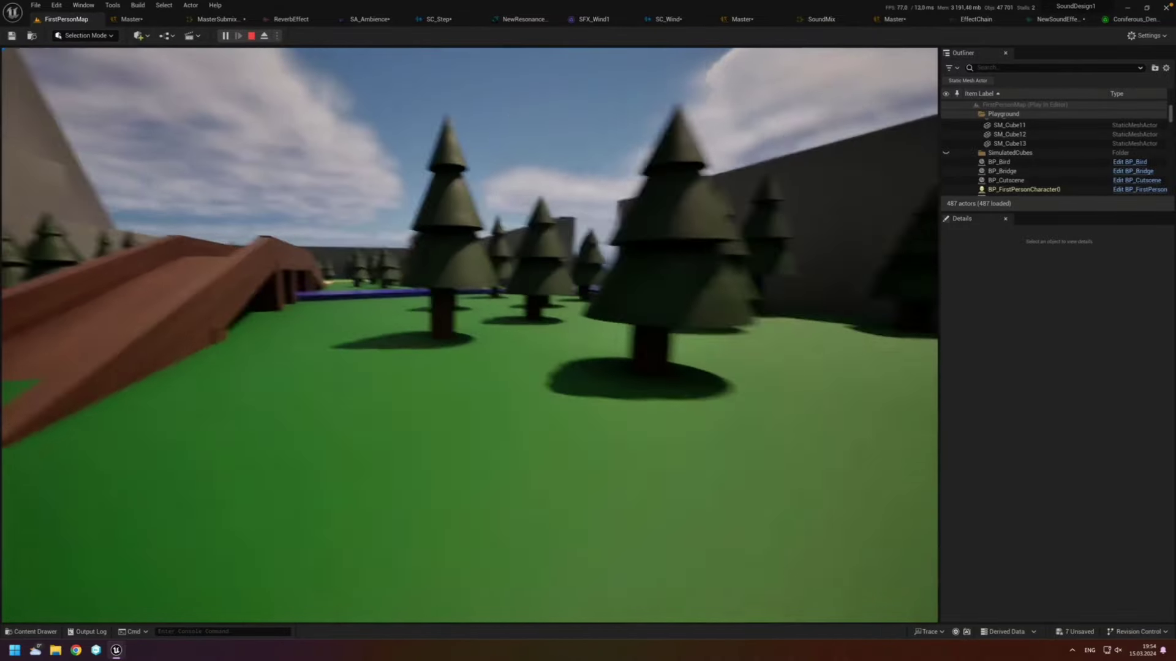
{"action": "key", "text": "w"}
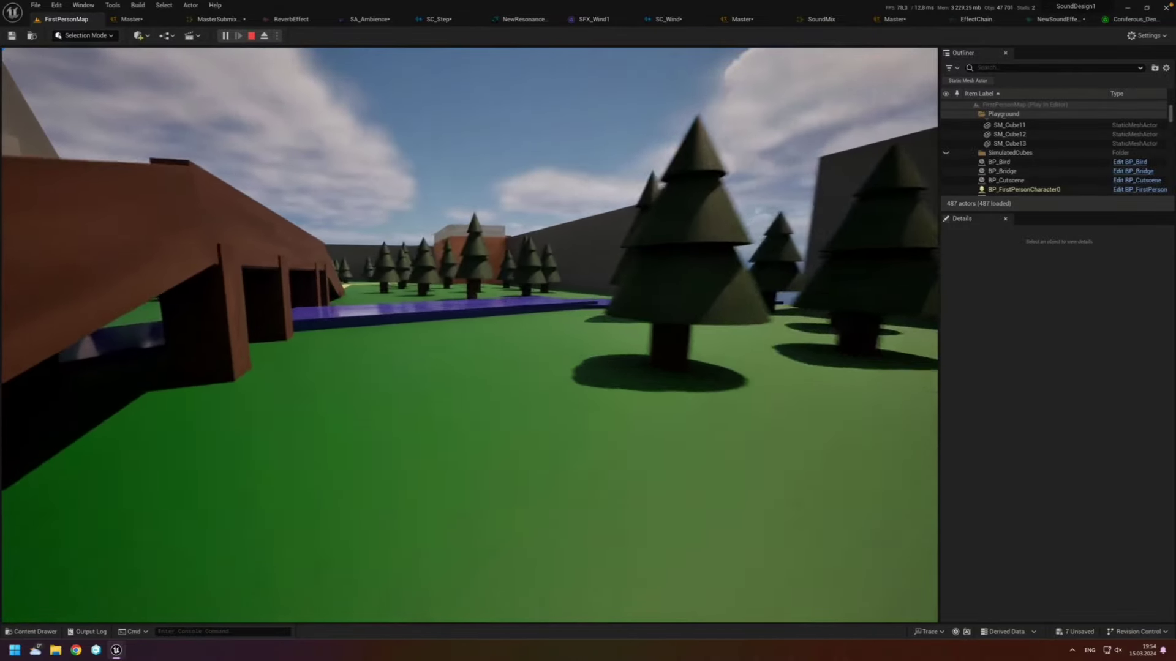
{"action": "key", "text": "w"}
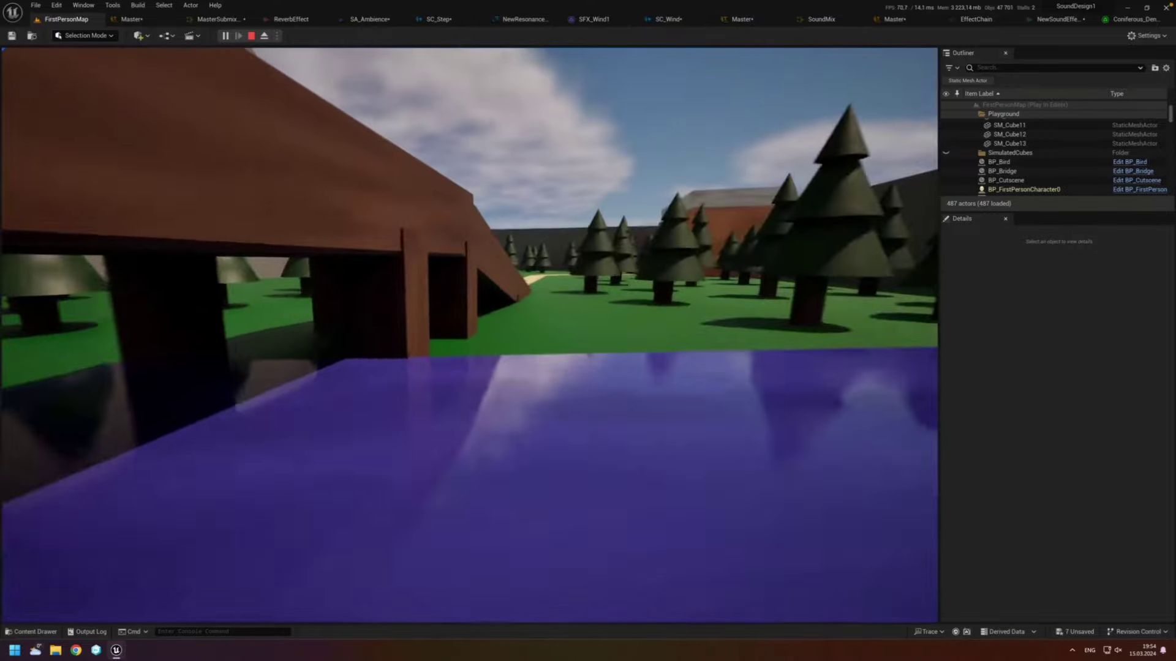
{"action": "key", "text": "w"}
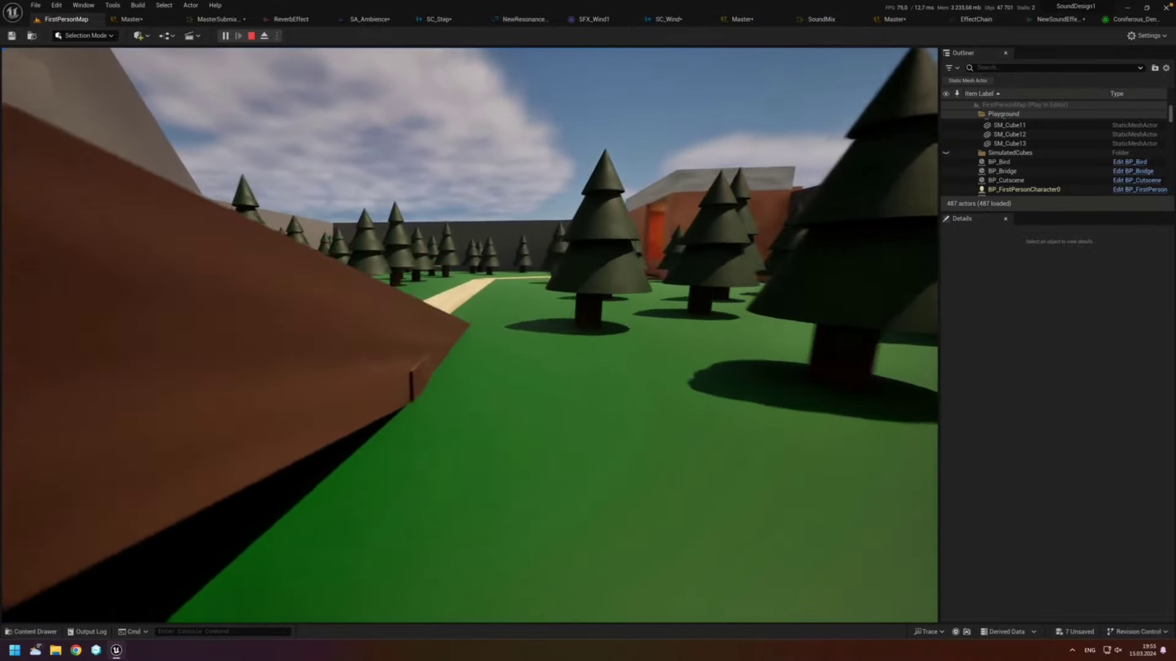
{"action": "key", "text": "w"}
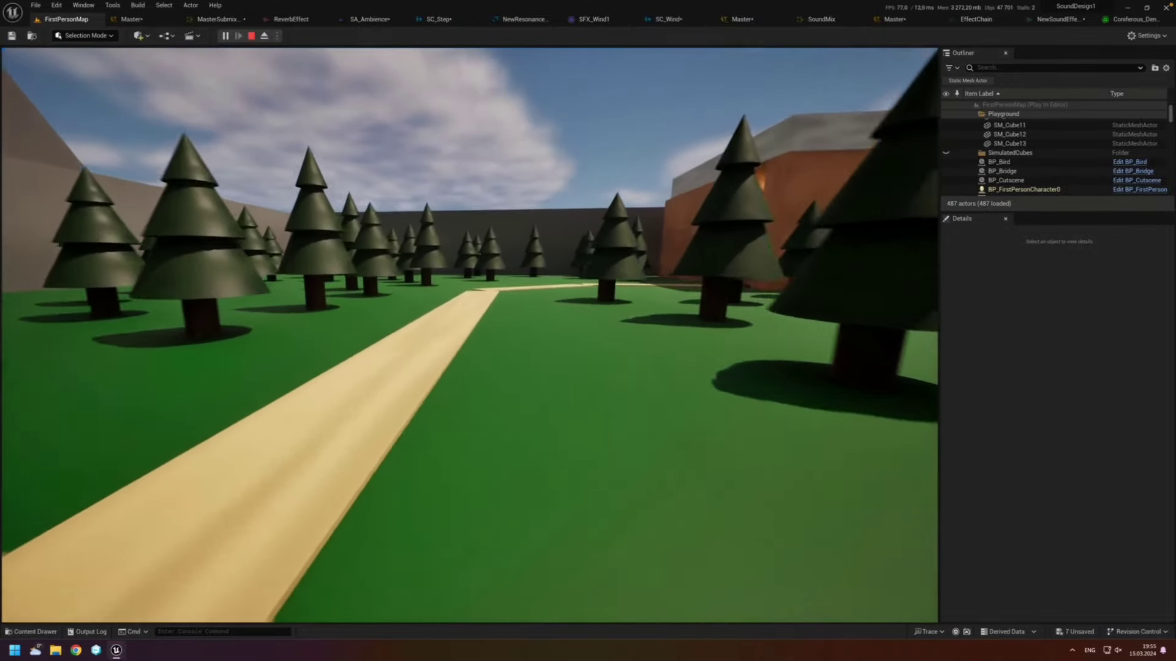
{"action": "key", "text": "w"}
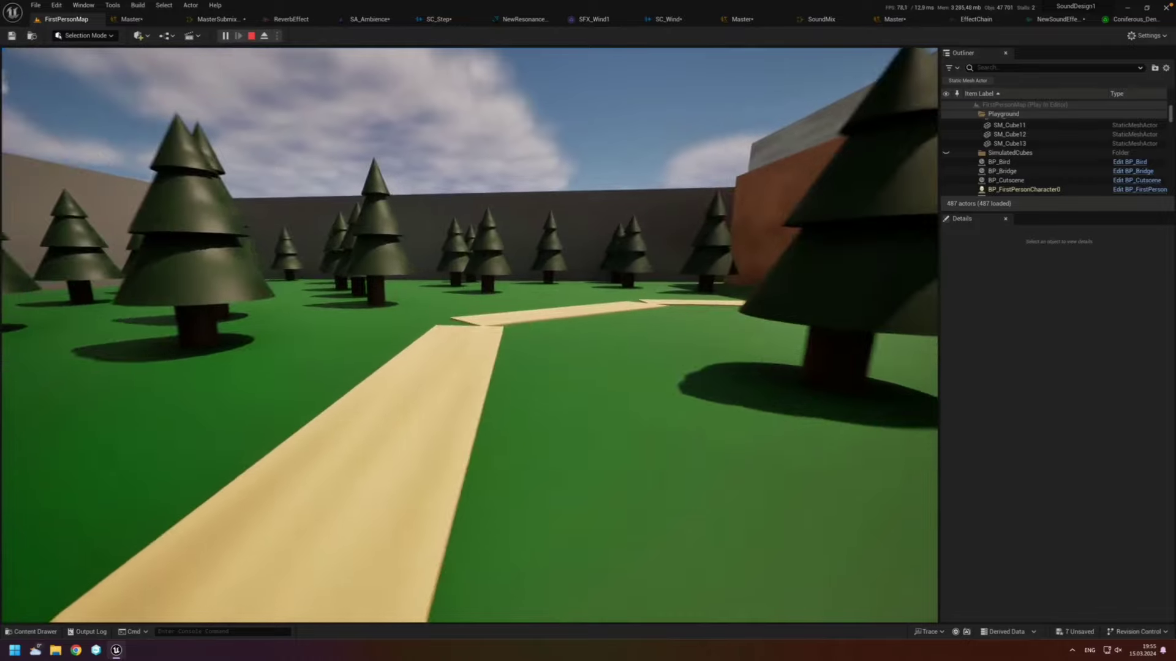
{"action": "key", "text": "w"}
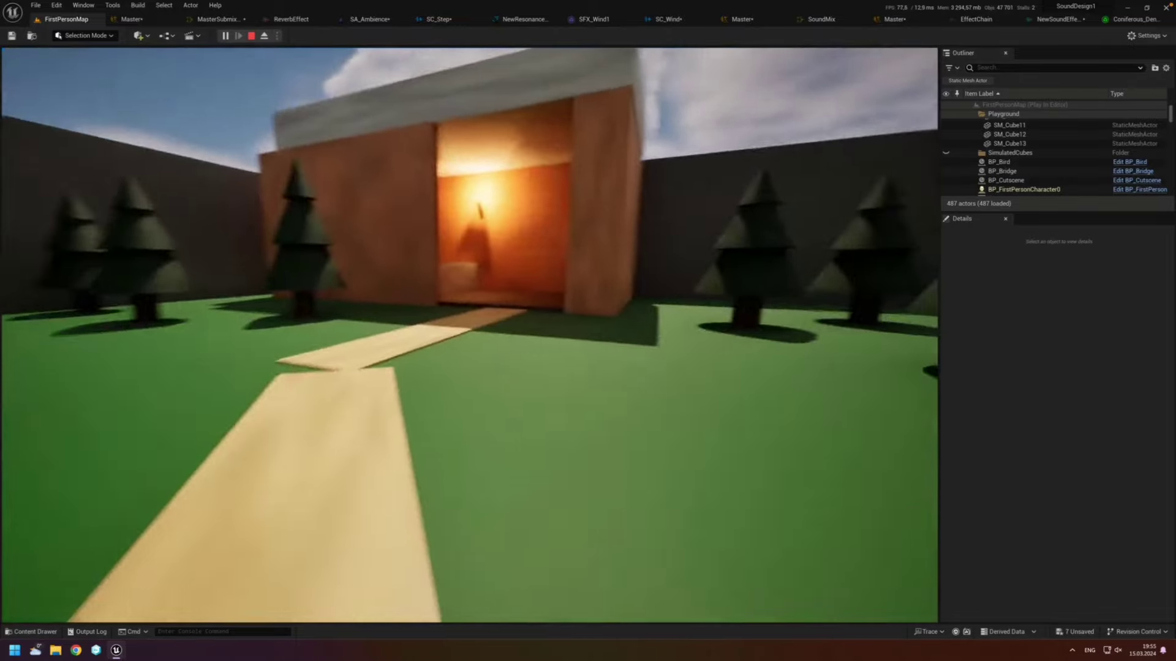
{"action": "key", "text": "w"}
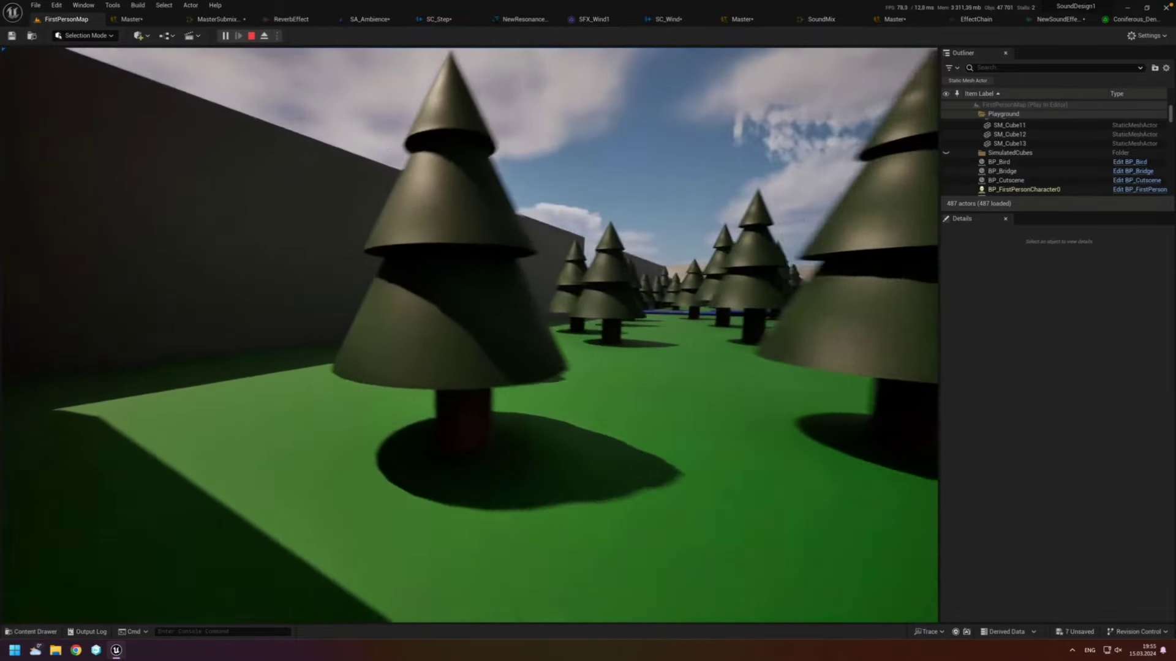
{"action": "key", "text": "Escape"}
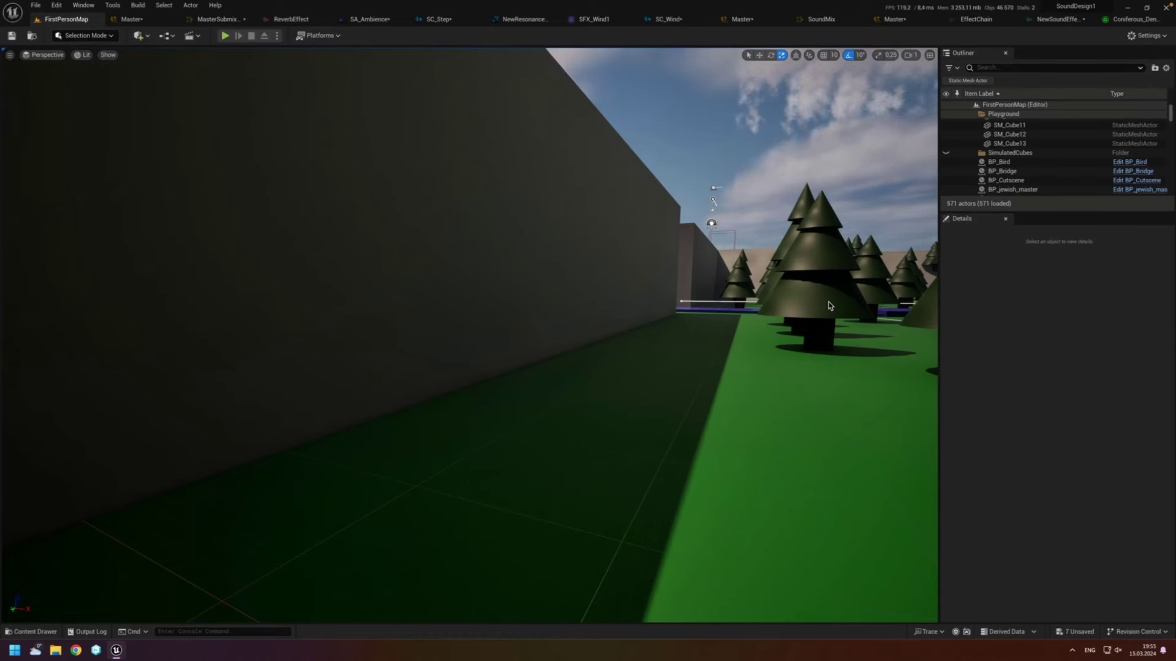
Step: Fly the editor camera over the river toward the bridge and the dark ramp and tunnel
{"action": "right_click_drag", "start_coordinate": [465, 331], "coordinate": [466, 330]}
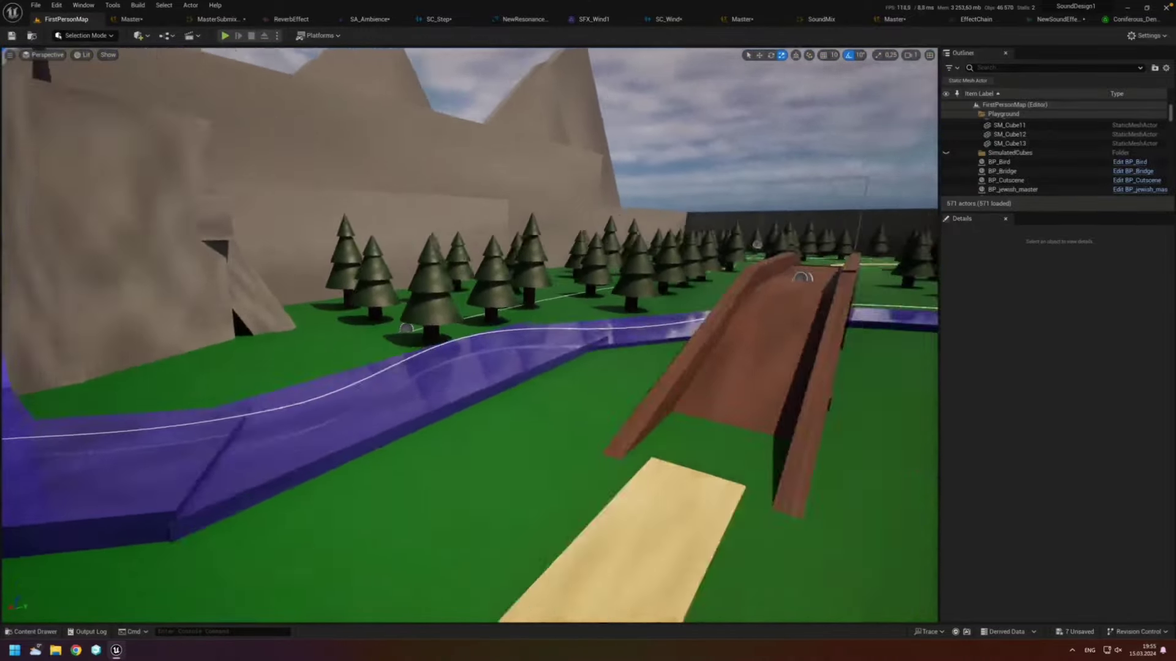
{"action": "right_click_drag", "start_coordinate": [642, 302], "coordinate": [645, 303]}
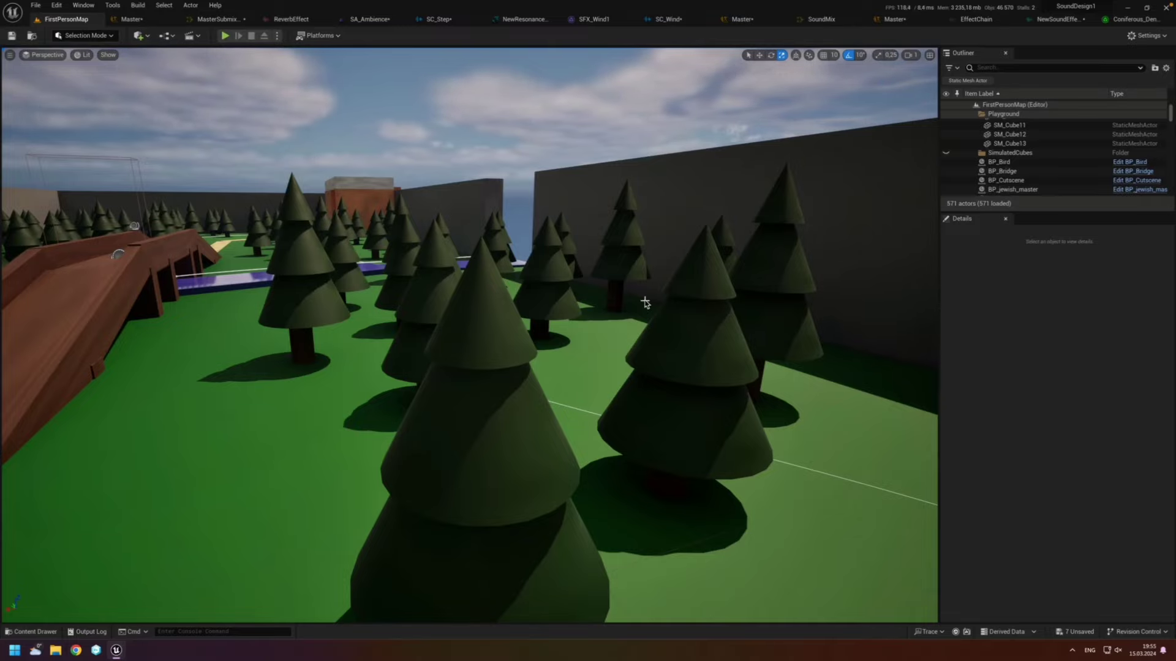
{"action": "right_click_drag", "start_coordinate": [646, 303], "coordinate": [465, 306]}
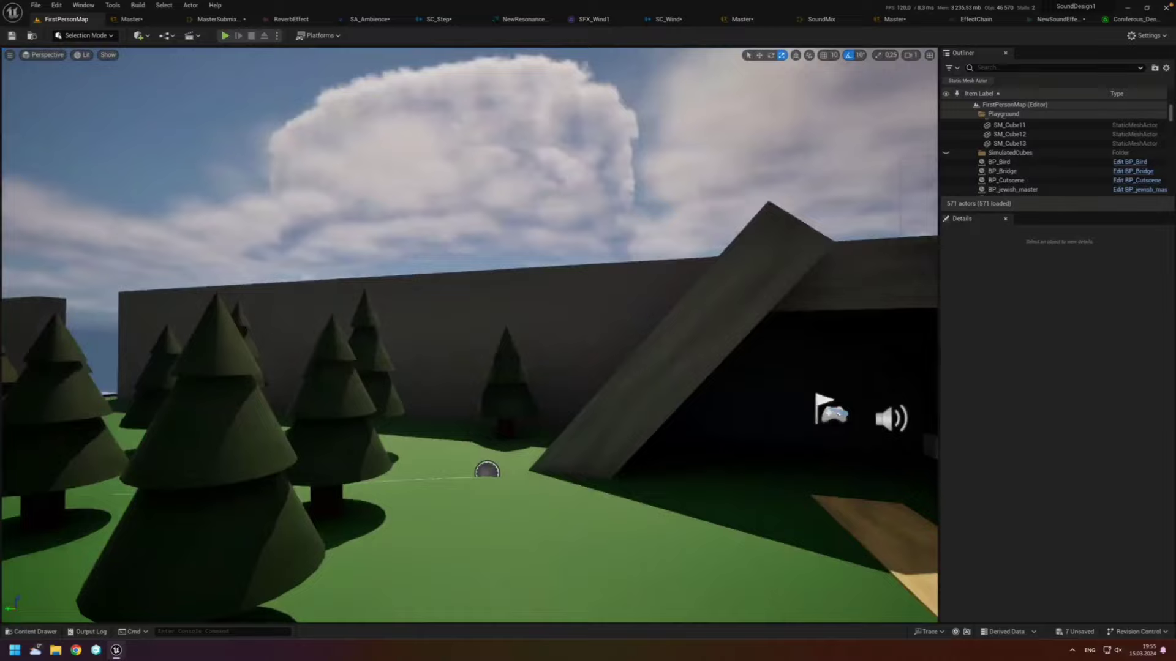
{"action": "mouse_move", "coordinate": [465, 306]}
{"action": "right_mouse_down"}
{"action": "mouse_move", "coordinate": [673, 306]}
{"action": "mouse_move", "coordinate": [429, 306]}
{"action": "mouse_move", "coordinate": [641, 302]}
{"action": "right_mouse_up"}
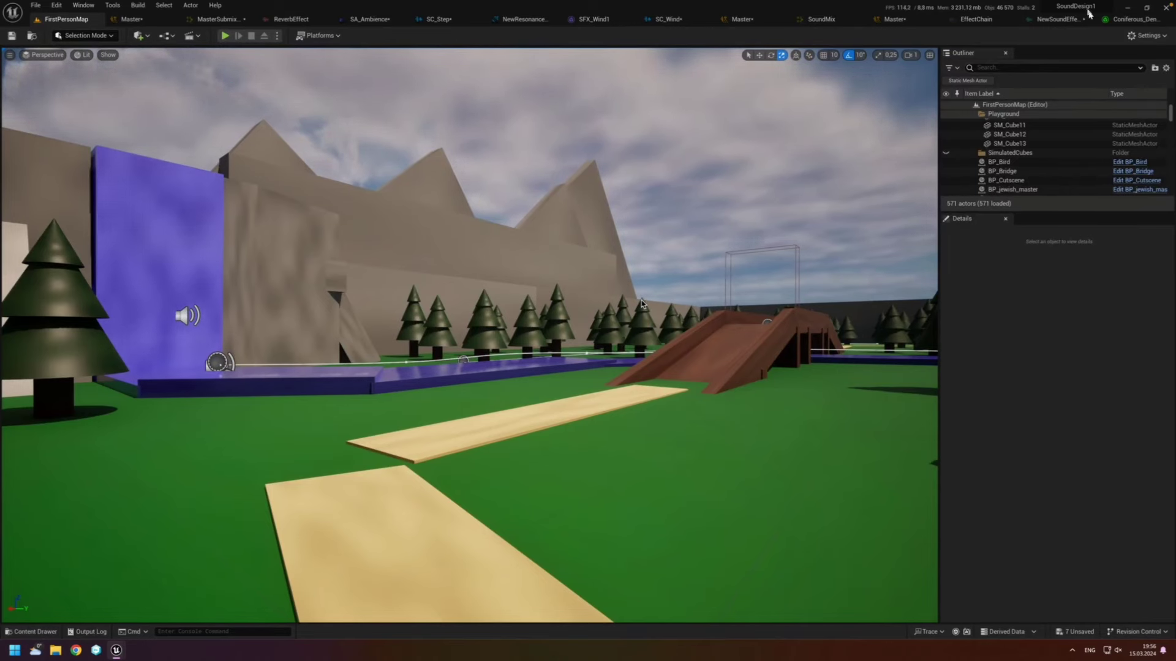
Step: Minimize this editor and bring up the PoltergeistWatcher project's Unreal Editor window from the taskbar
{"action": "left_click", "coordinate": [1128, 8]}
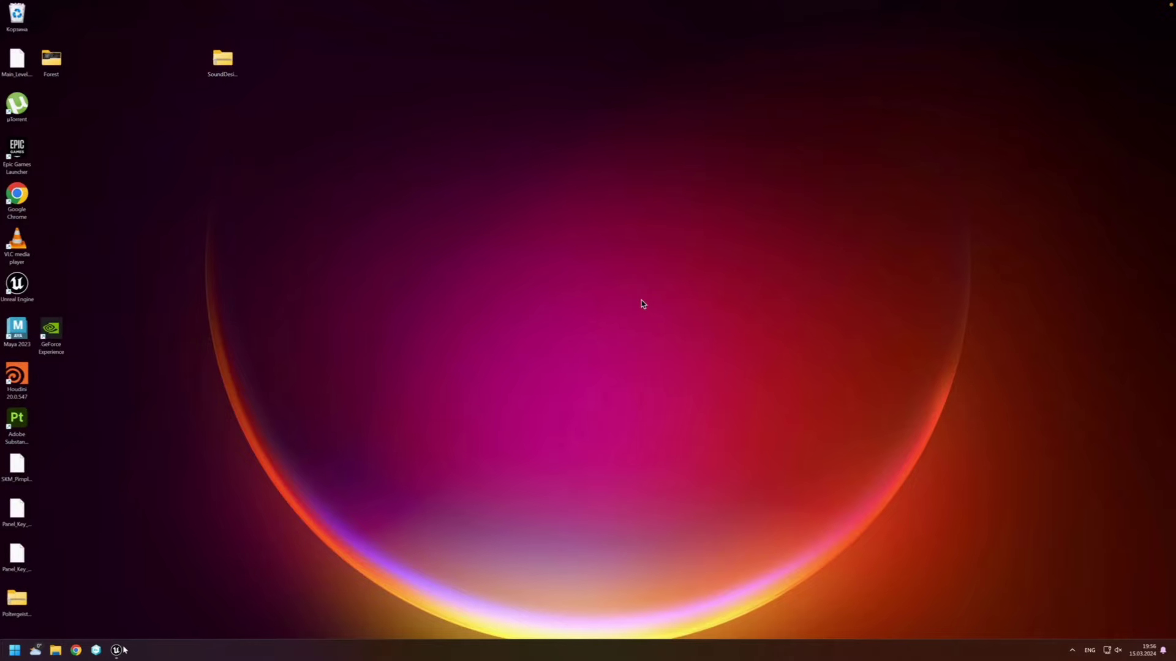
{"action": "left_click", "coordinate": [117, 651]}
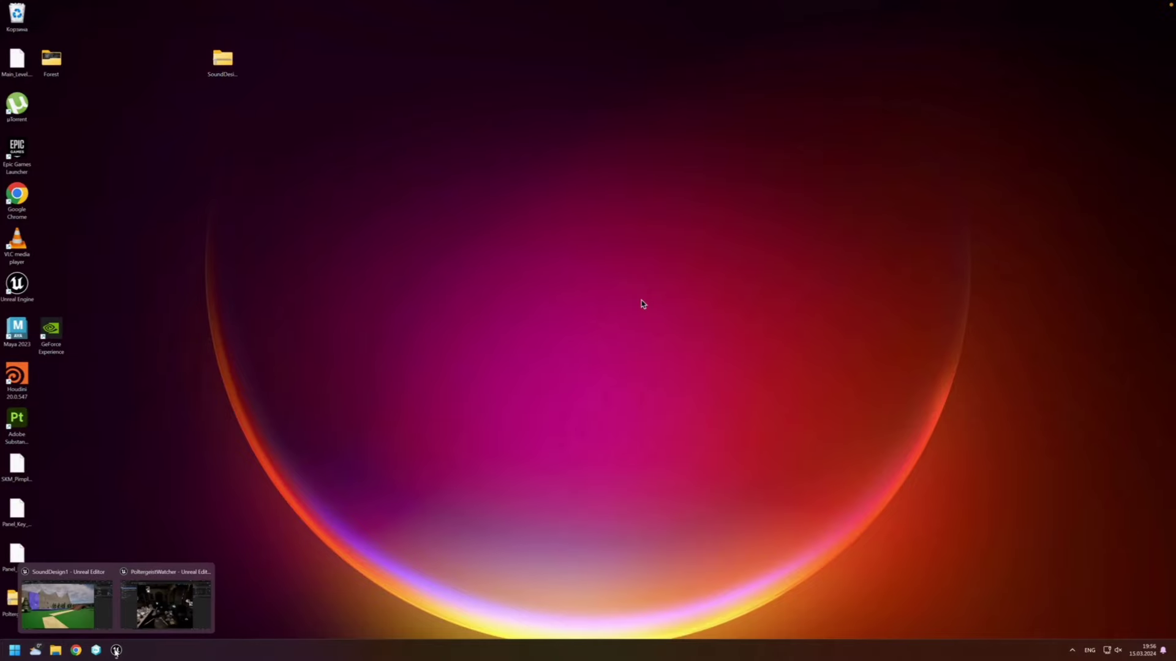
{"action": "left_click", "coordinate": [153, 619]}
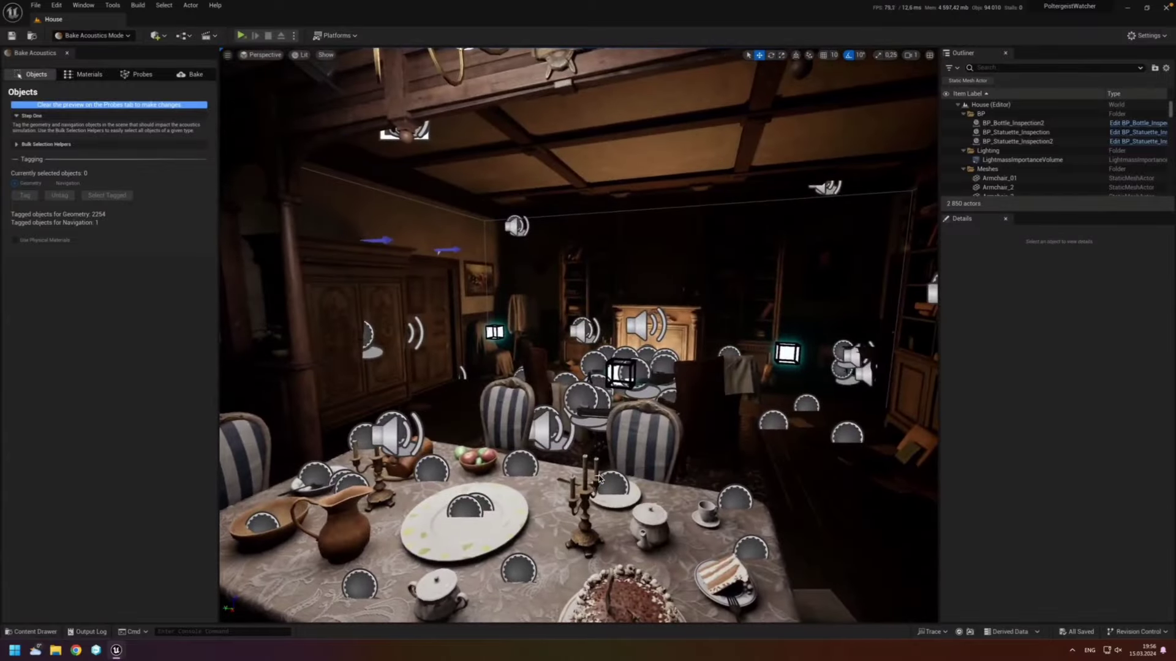
Step: Fly the camera around the dining room past the chandelier, table, rug and fireplace
{"action": "right_click_drag", "start_coordinate": [600, 478], "coordinate": [485, 370]}
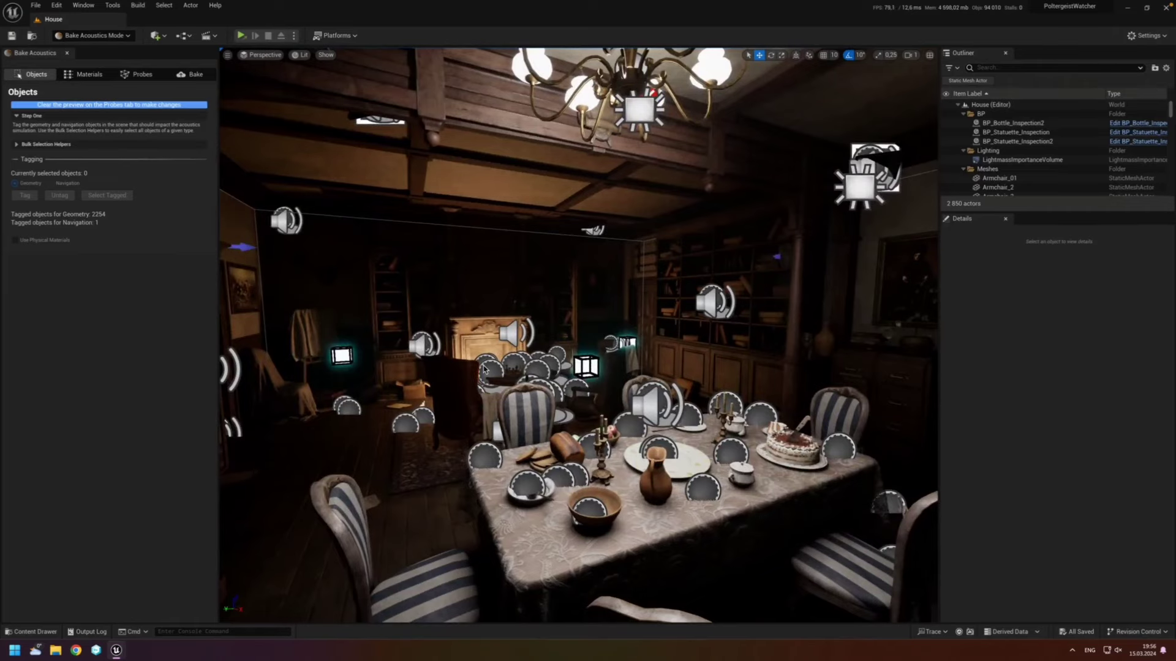
{"action": "mouse_move", "coordinate": [484, 368]}
{"action": "right_mouse_down"}
{"action": "mouse_move", "coordinate": [588, 368]}
{"action": "mouse_move", "coordinate": [851, 227]}
{"action": "mouse_move", "coordinate": [634, 230]}
{"action": "right_mouse_up"}
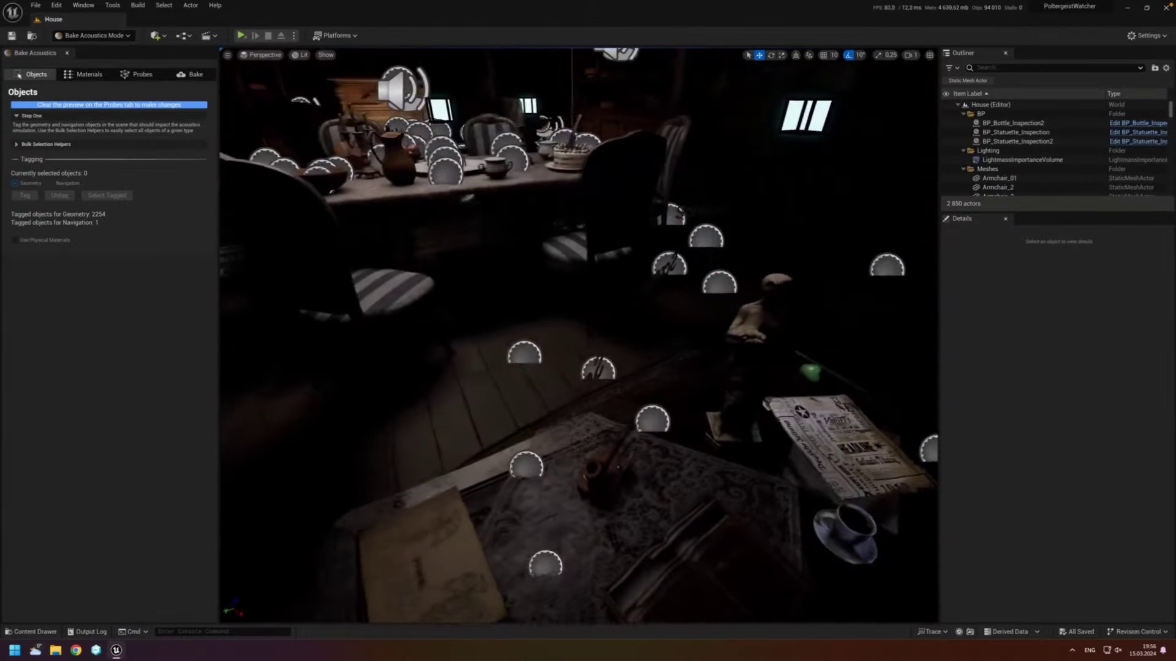
{"action": "mouse_move", "coordinate": [633, 230]}
{"action": "right_mouse_down"}
{"action": "mouse_move", "coordinate": [592, 378]}
{"action": "mouse_move", "coordinate": [510, 266]}
{"action": "mouse_move", "coordinate": [689, 279]}
{"action": "right_mouse_up"}
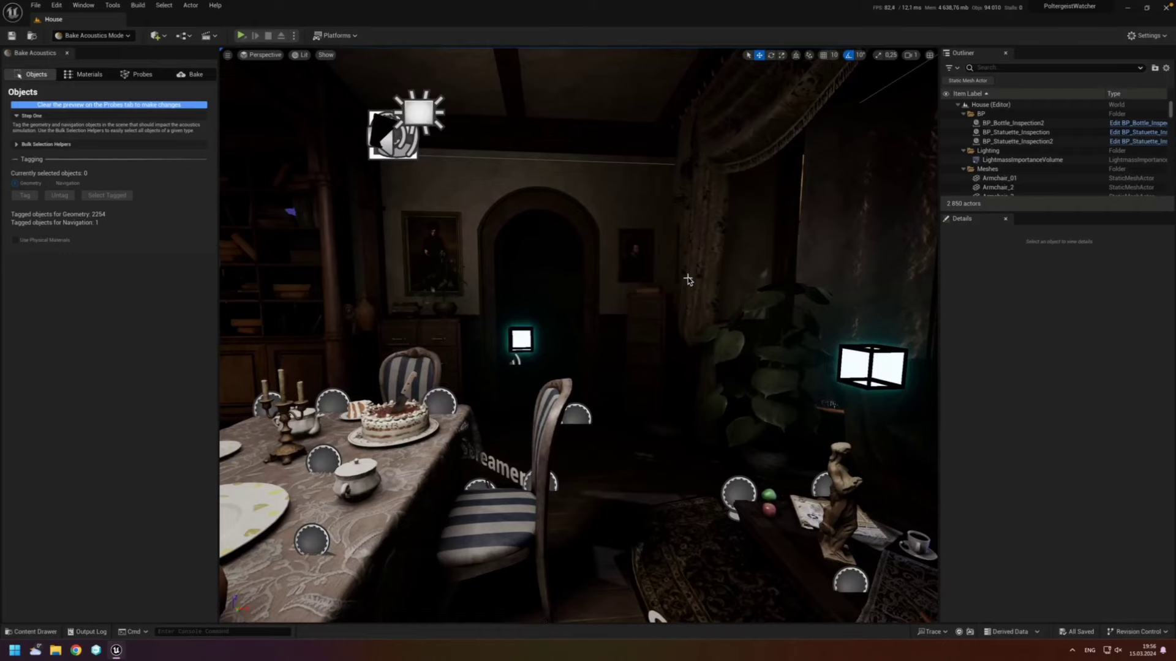
{"action": "right_click_drag", "start_coordinate": [688, 279], "coordinate": [689, 279]}
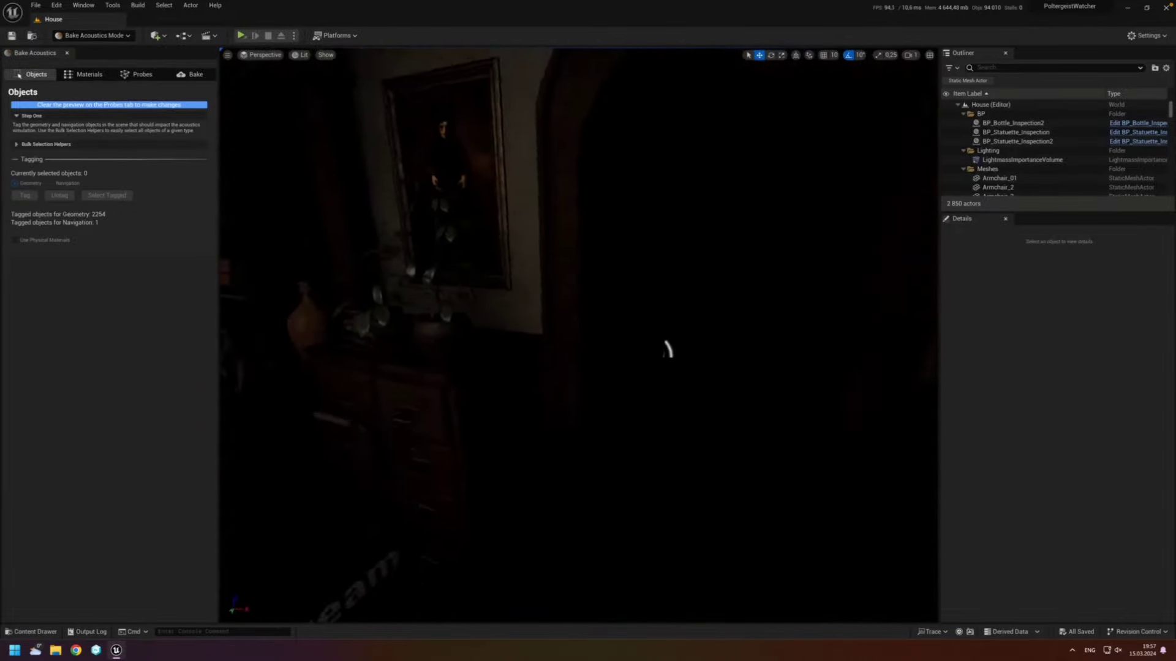
{"action": "right_click_drag", "start_coordinate": [678, 325], "coordinate": [734, 317]}
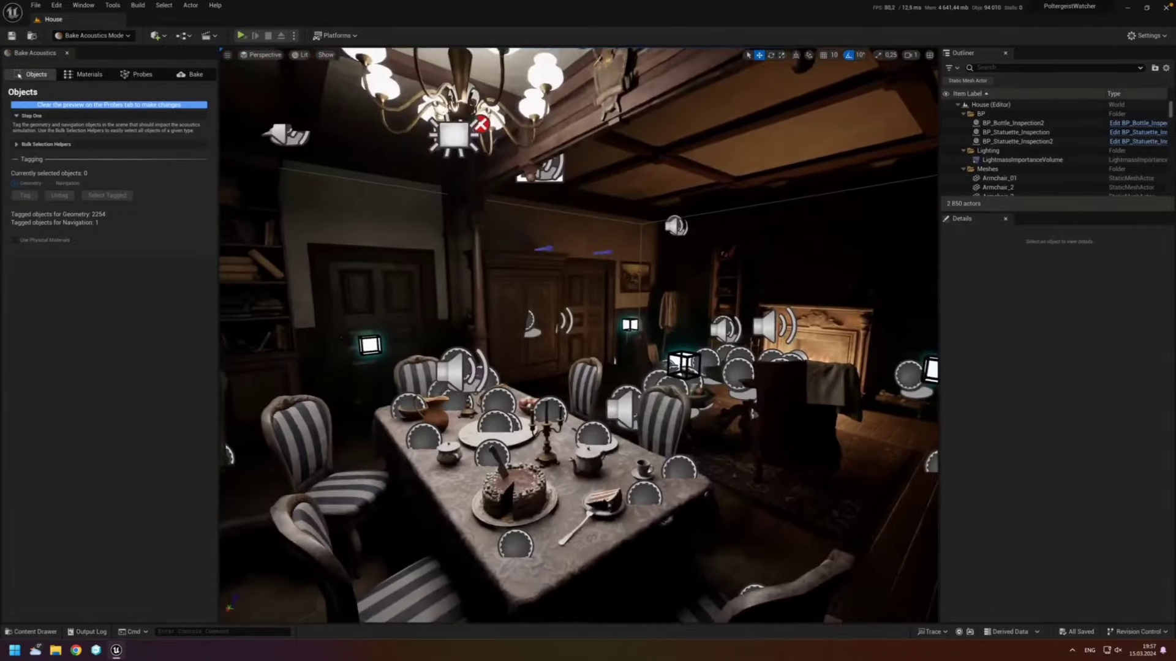
Step: Select the cupboard doors, then the Walls_livingRoom wall, and clear the selection
{"action": "left_click", "coordinate": [489, 280]}
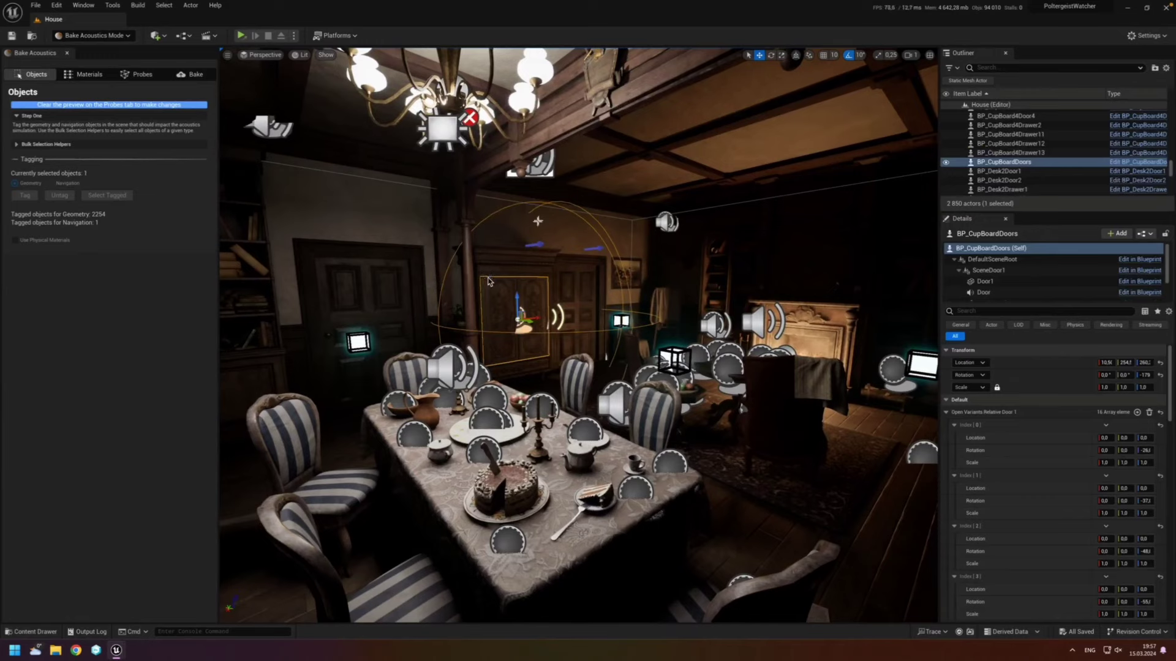
{"action": "left_click", "coordinate": [537, 224]}
{"action": "key", "text": "Escape"}
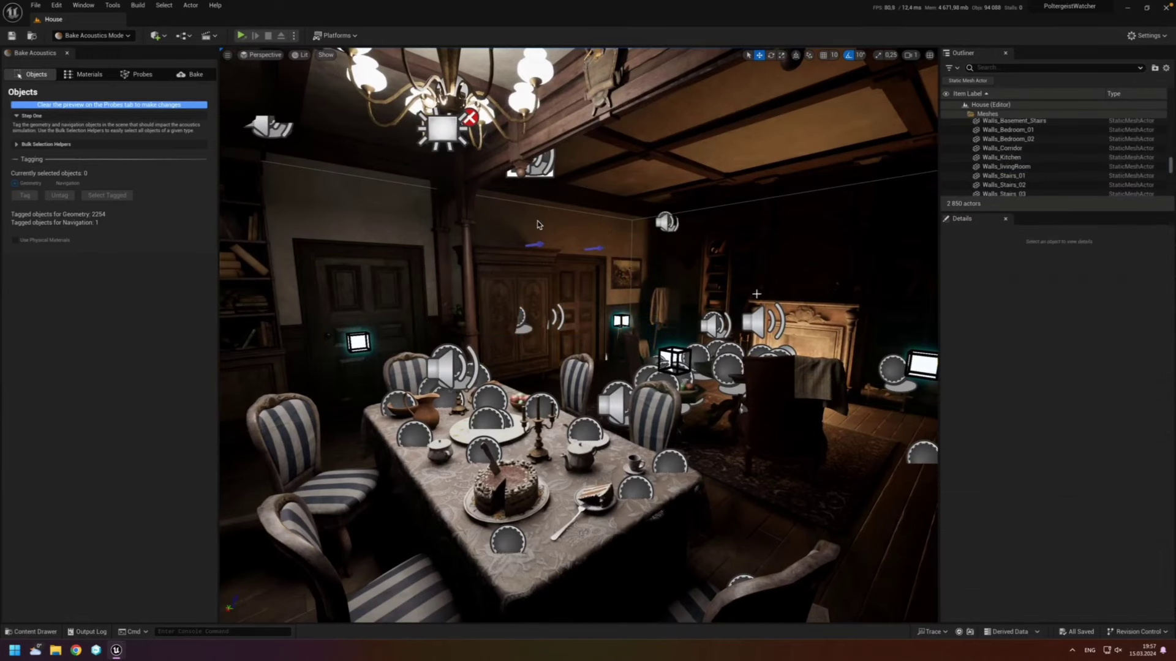
Step: Fly toward the glowing cube, around the dining table and over to the dark bookshelf corner
{"action": "left_click_drag", "start_coordinate": [538, 224], "coordinate": [588, 153]}
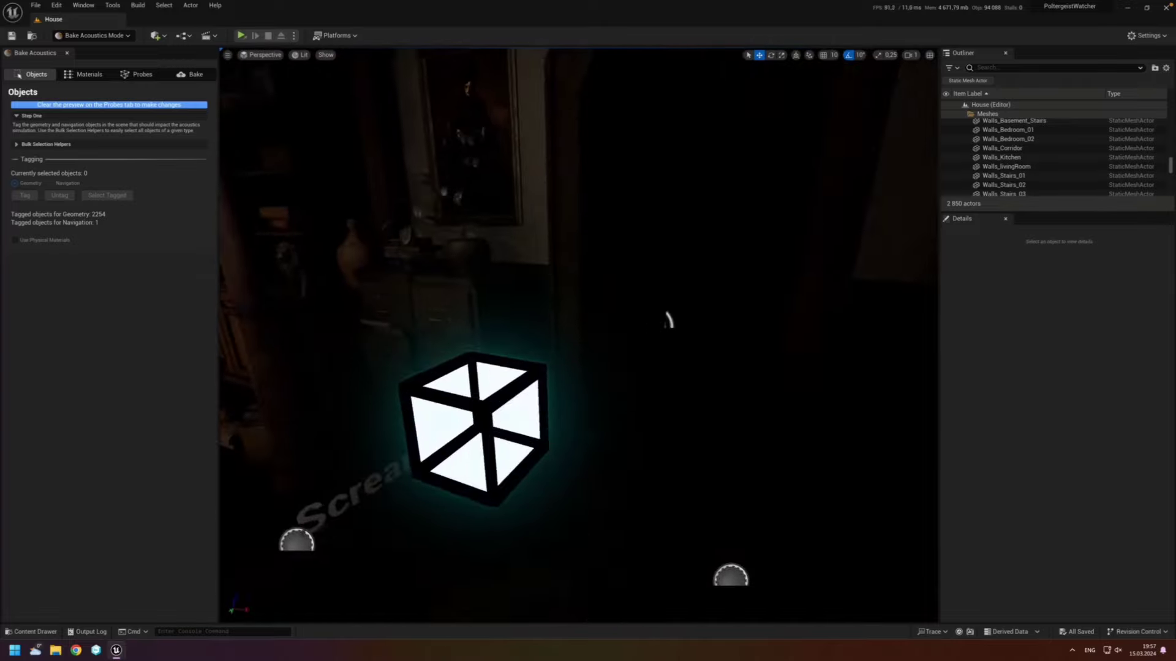
{"action": "mouse_move", "coordinate": [668, 320]}
{"action": "left_mouse_down"}
{"action": "mouse_move", "coordinate": [763, 296]}
{"action": "mouse_move", "coordinate": [704, 275]}
{"action": "mouse_move", "coordinate": [741, 257]}
{"action": "mouse_move", "coordinate": [729, 288]}
{"action": "mouse_move", "coordinate": [704, 294]}
{"action": "mouse_move", "coordinate": [723, 288]}
{"action": "mouse_move", "coordinate": [736, 445]}
{"action": "left_mouse_up"}
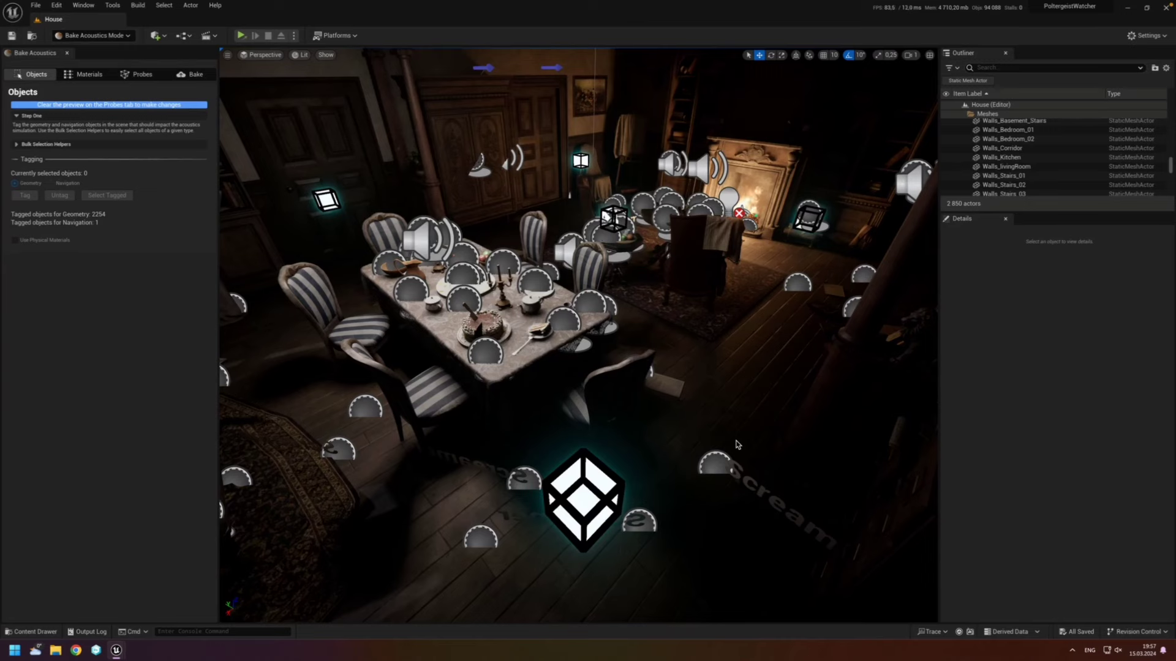
{"action": "right_click_drag", "start_coordinate": [737, 446], "coordinate": [410, 267]}
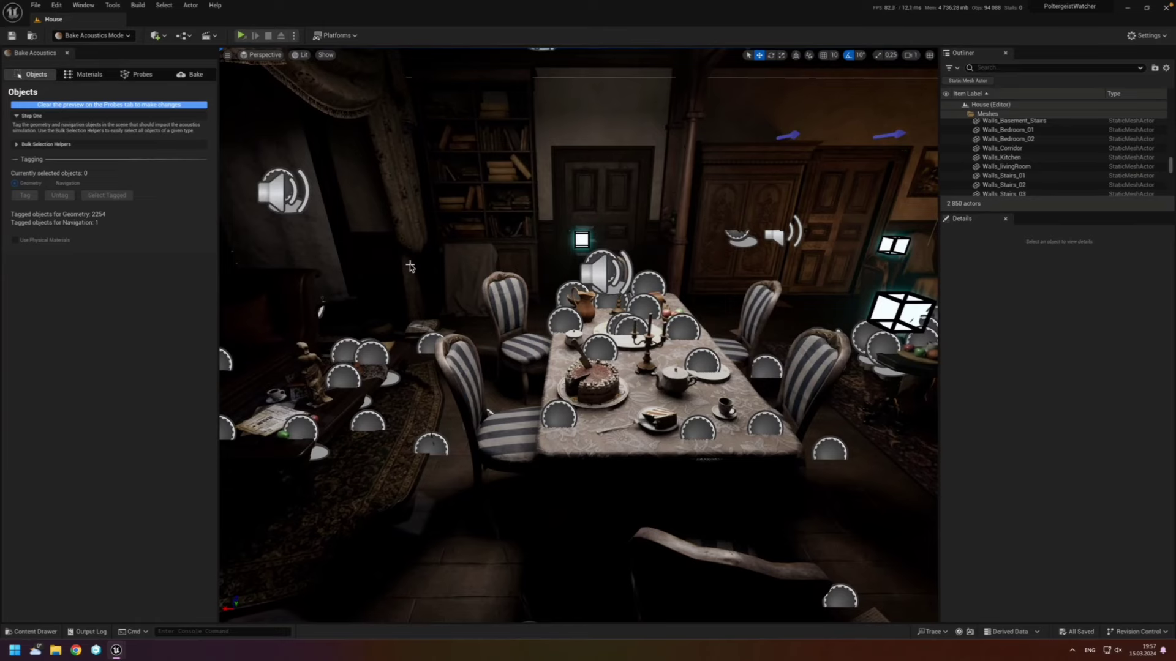
{"action": "mouse_move", "coordinate": [410, 266]}
{"action": "right_mouse_down"}
{"action": "mouse_move", "coordinate": [294, 269]}
{"action": "mouse_move", "coordinate": [454, 250]}
{"action": "right_mouse_up"}
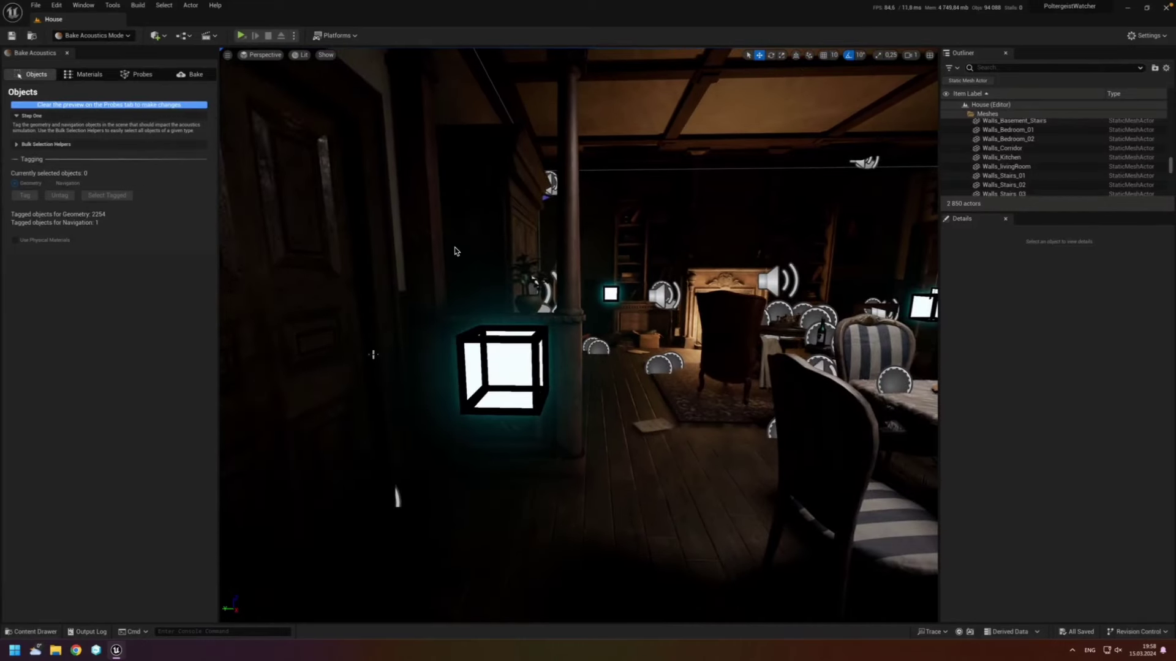
{"action": "right_click_drag", "start_coordinate": [455, 249], "coordinate": [428, 353]}
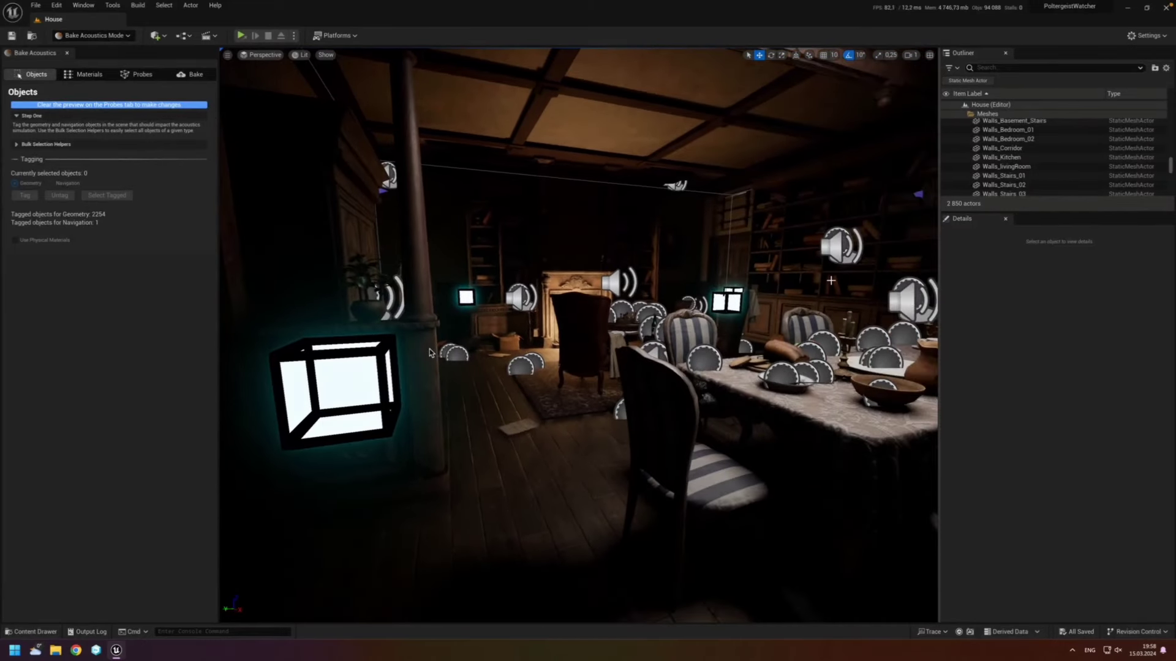
{"action": "mouse_move", "coordinate": [831, 281]}
{"action": "right_mouse_down"}
{"action": "mouse_move", "coordinate": [465, 294]}
{"action": "mouse_move", "coordinate": [551, 294]}
{"action": "right_mouse_up"}
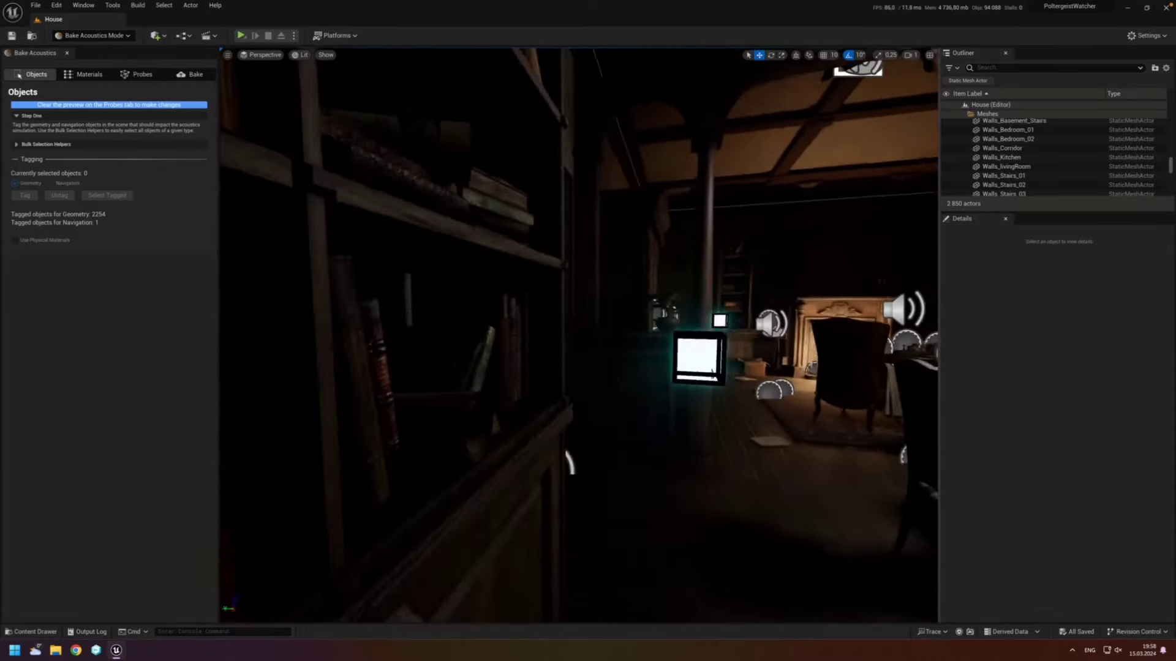
Step: Fly around the fireplace, table and chairs, ending at the carved wardrobe by the door
{"action": "right_click_drag", "start_coordinate": [551, 294], "coordinate": [858, 287]}
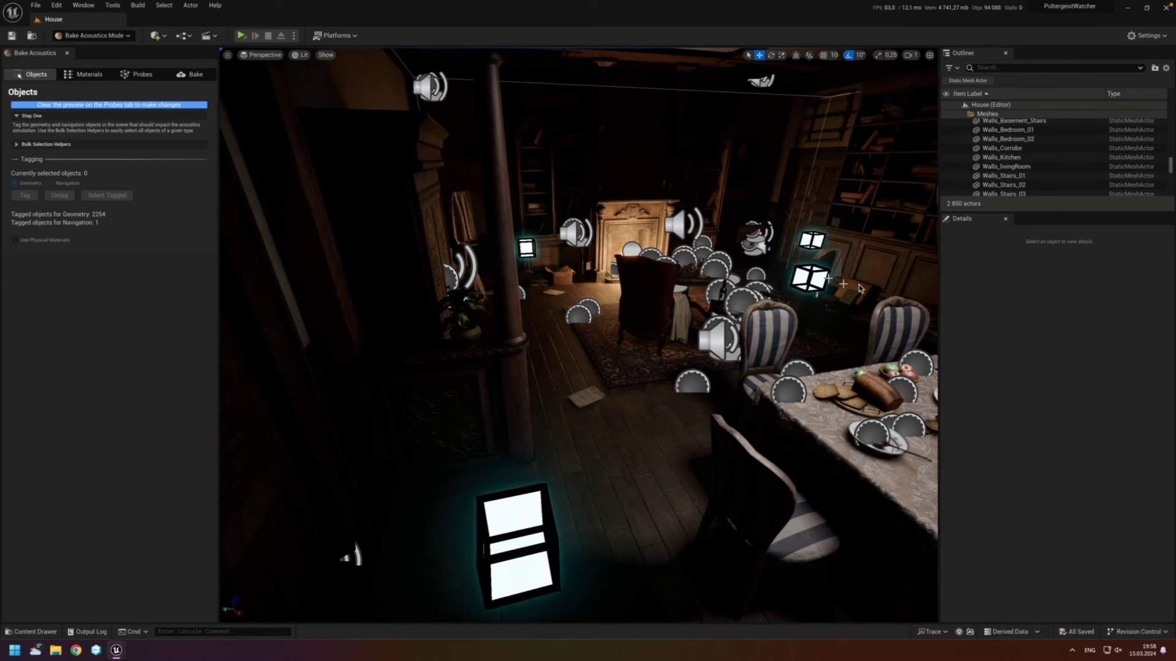
{"action": "mouse_move", "coordinate": [858, 284]}
{"action": "left_mouse_down"}
{"action": "mouse_move", "coordinate": [662, 443]}
{"action": "mouse_move", "coordinate": [499, 456]}
{"action": "left_mouse_up"}
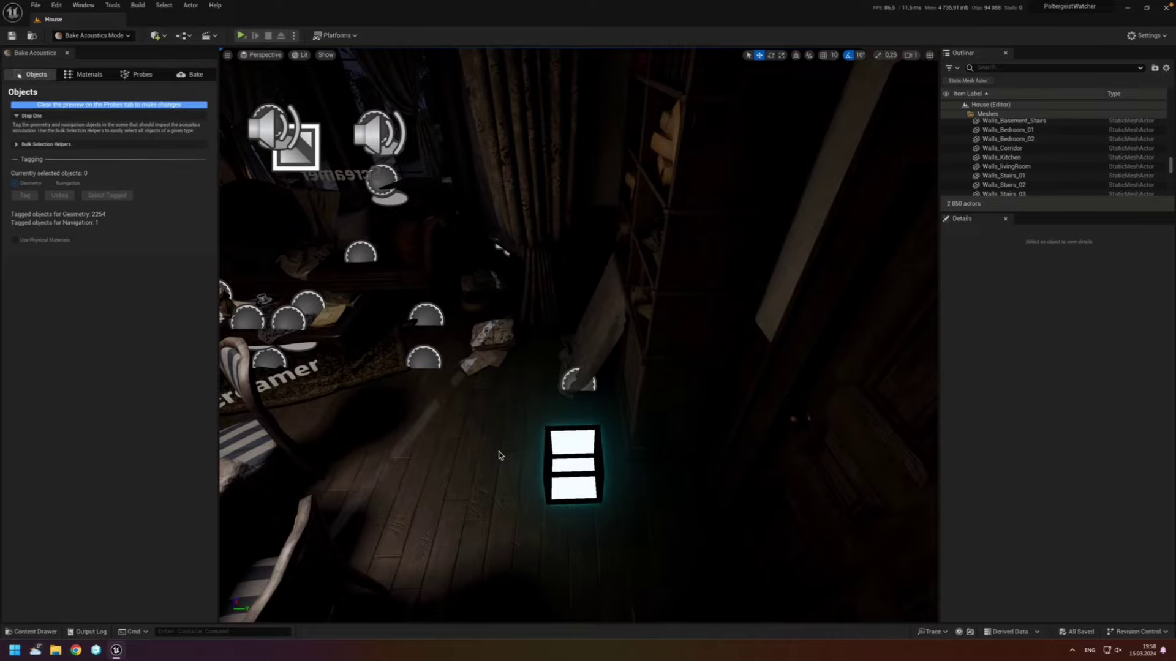
{"action": "mouse_move", "coordinate": [500, 456]}
{"action": "right_mouse_down"}
{"action": "mouse_move", "coordinate": [788, 327]}
{"action": "mouse_move", "coordinate": [827, 398]}
{"action": "mouse_move", "coordinate": [724, 377]}
{"action": "right_mouse_up"}
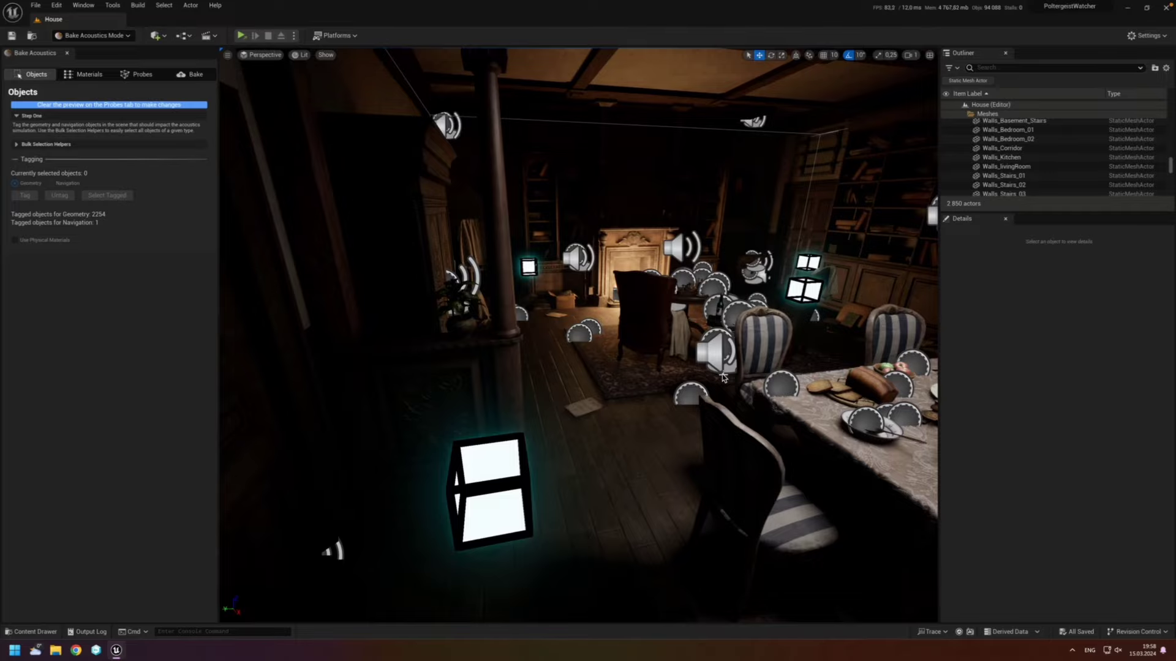
{"action": "mouse_move", "coordinate": [723, 378]}
{"action": "right_mouse_down"}
{"action": "mouse_move", "coordinate": [499, 530]}
{"action": "mouse_move", "coordinate": [725, 279]}
{"action": "right_mouse_up"}
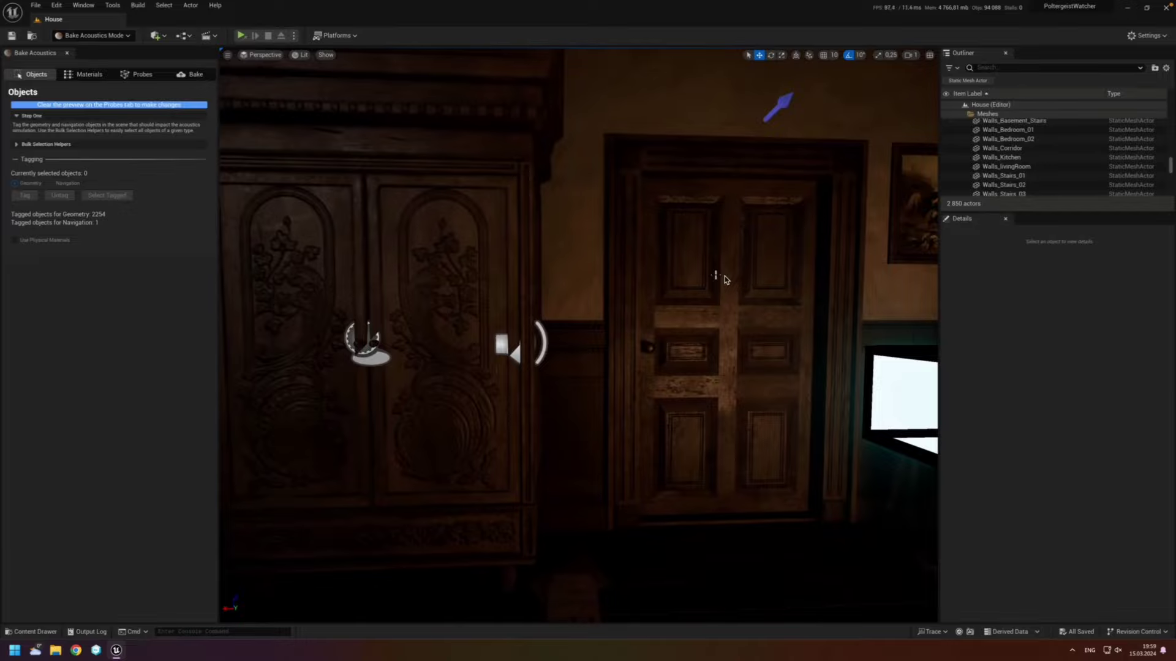
{"action": "right_click_drag", "start_coordinate": [725, 279], "coordinate": [714, 230]}
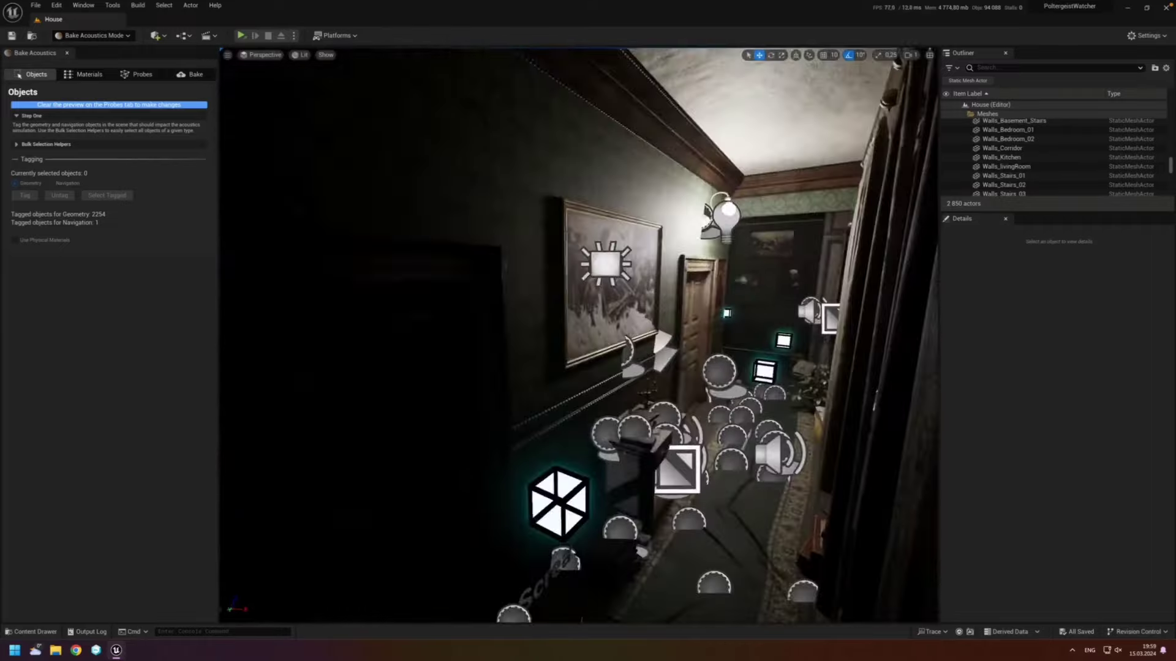
Step: Fly out of the dining room and along the green hallway past the seascape painting
{"action": "right_click_drag", "start_coordinate": [725, 284], "coordinate": [725, 284]}
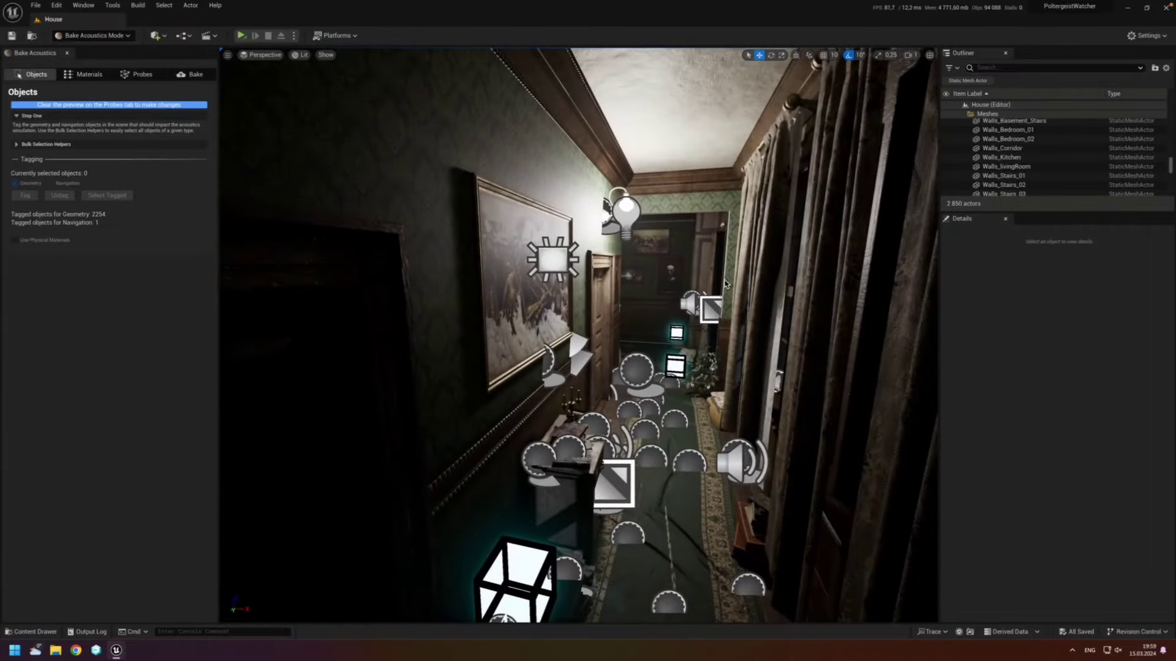
{"action": "right_click_drag", "start_coordinate": [726, 283], "coordinate": [735, 283]}
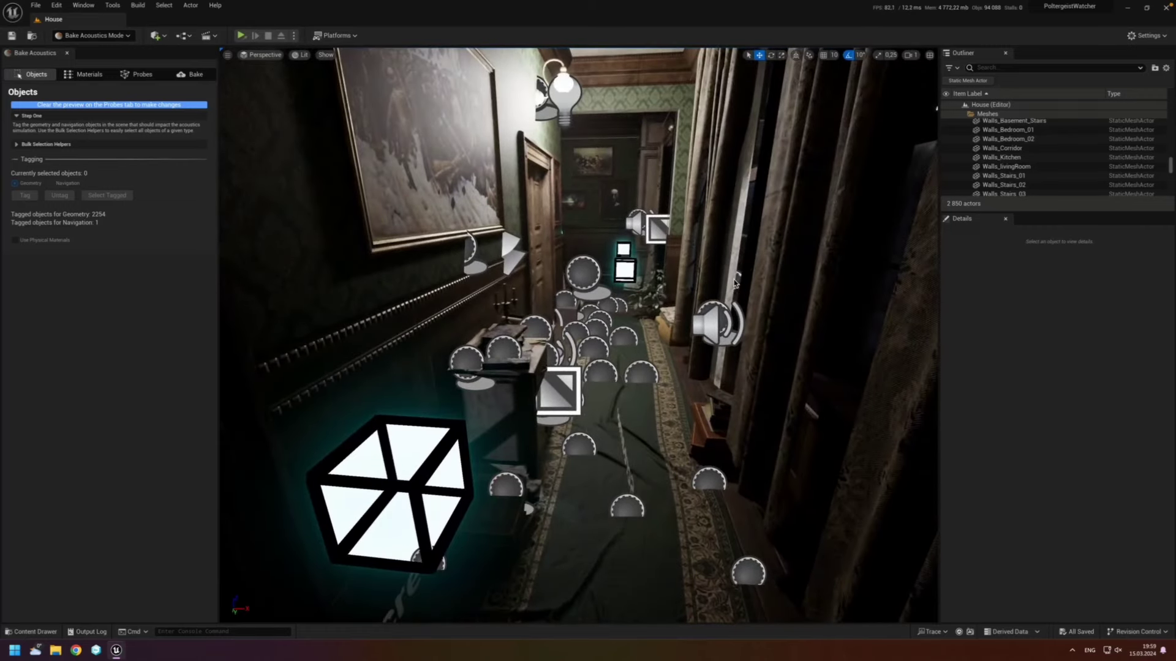
{"action": "right_click_drag", "start_coordinate": [734, 283], "coordinate": [734, 283]}
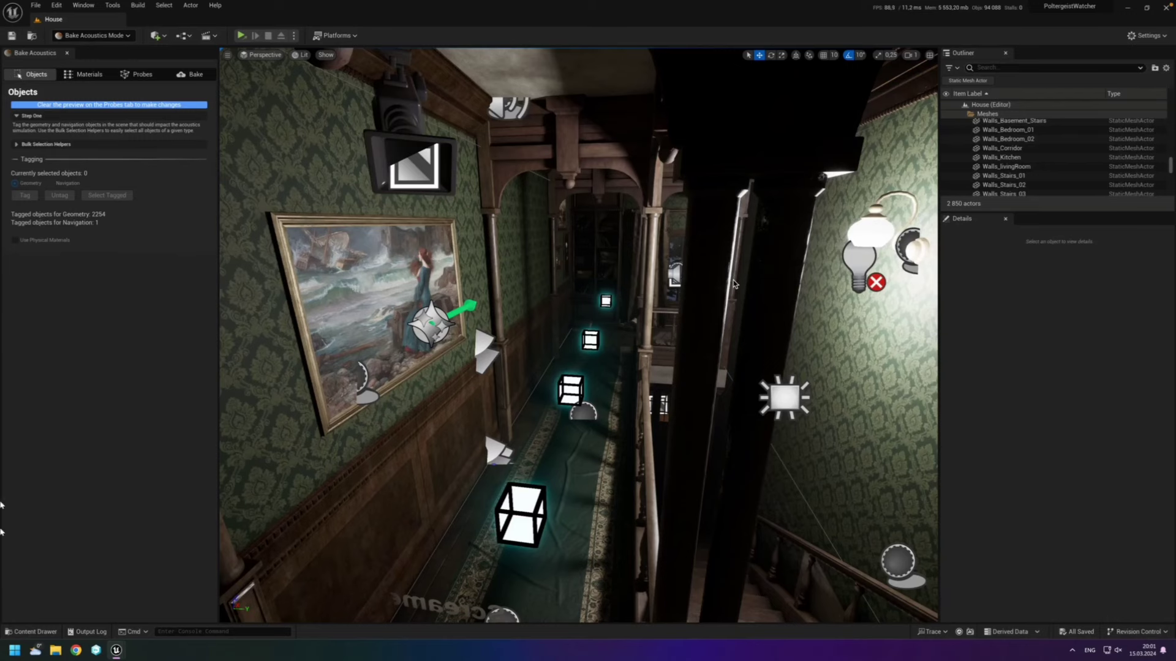
Step: Browse the Content Drawer into the Audio folder to list its 9 sound assets, including Radio
{"action": "left_click", "coordinate": [33, 632]}
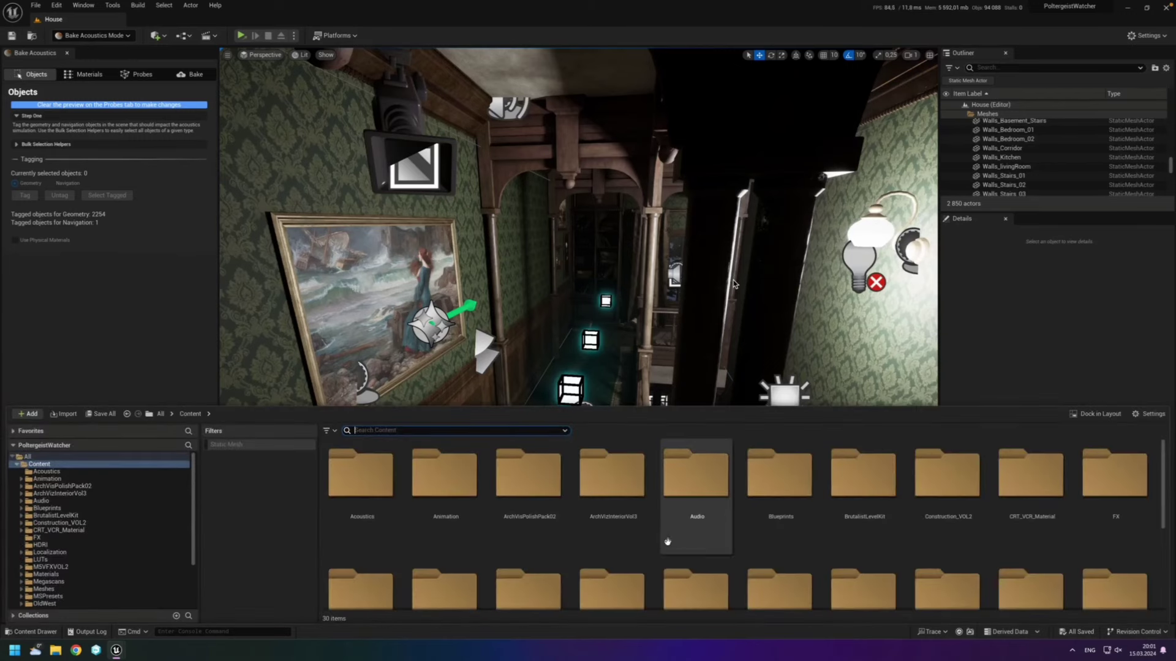
{"action": "scroll", "coordinate": [654, 555], "scroll_direction": "down", "scroll_amount": 3}
{"action": "scroll", "coordinate": [654, 556], "scroll_direction": "down", "scroll_amount": 2}
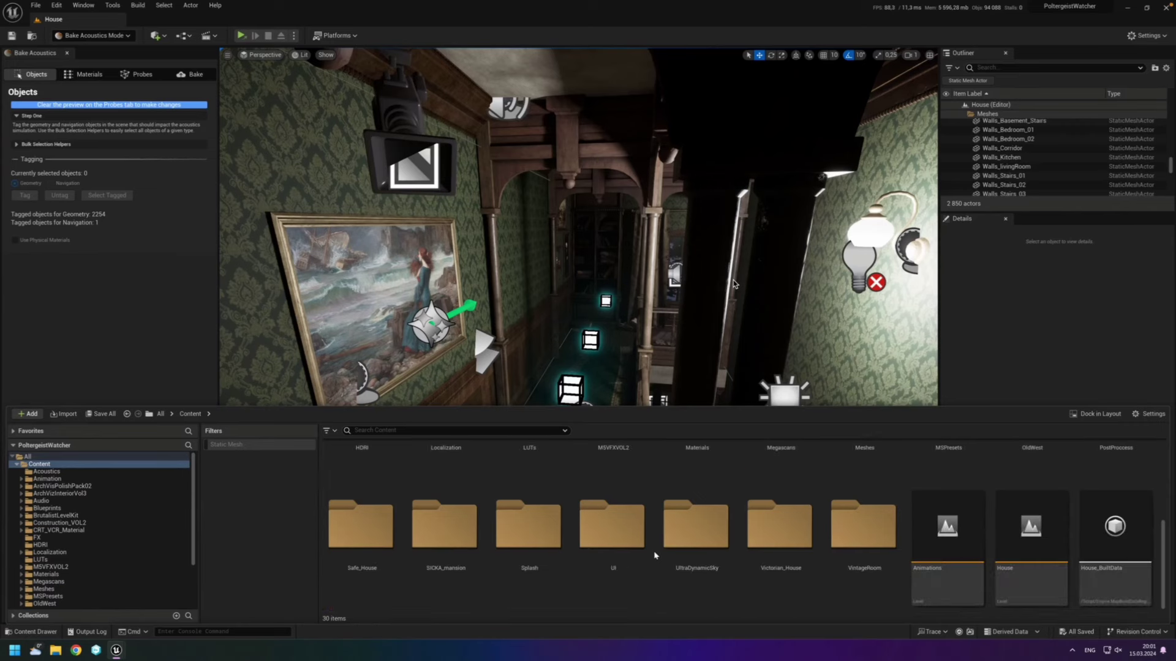
{"action": "scroll", "coordinate": [655, 555], "scroll_direction": "up", "scroll_amount": 5}
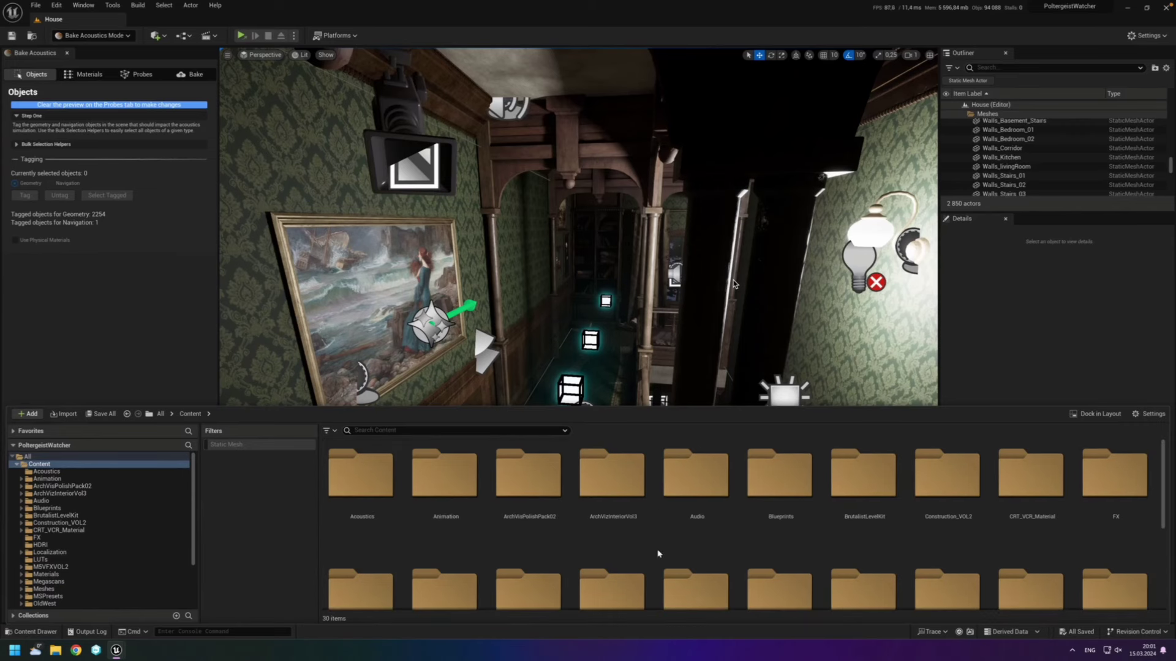
{"action": "double_click", "coordinate": [665, 515]}
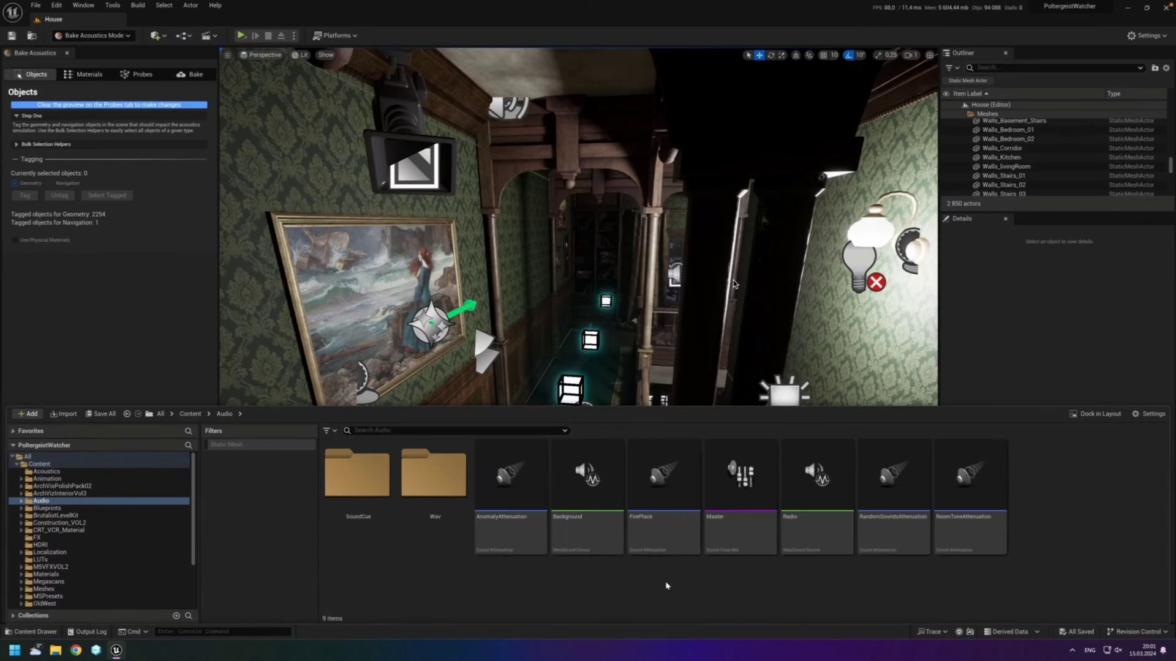
Step: Open the Radio MetaSound Source and pan the graph to reveal its four Wave Player nodes
{"action": "double_click", "coordinate": [804, 525]}
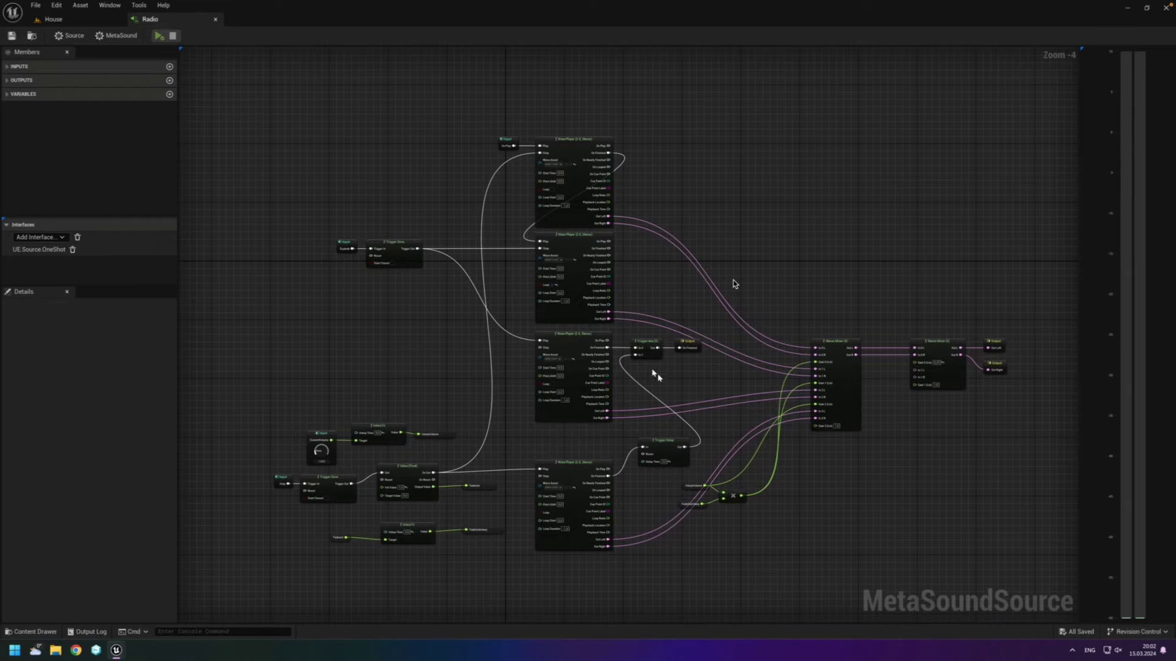
{"action": "scroll", "coordinate": [734, 283], "scroll_direction": "up", "scroll_amount": 2}
{"action": "scroll", "coordinate": [735, 284], "scroll_direction": "up", "scroll_amount": 2}
{"action": "right_click_drag", "start_coordinate": [749, 282], "coordinate": [779, 447]}
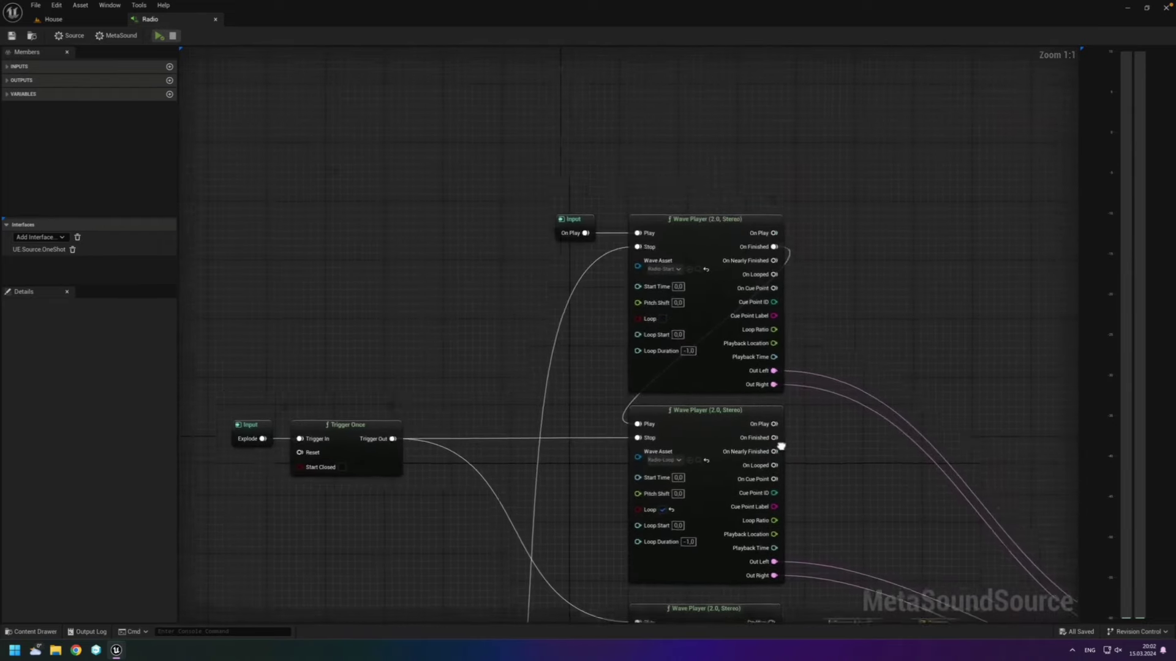
{"action": "scroll", "coordinate": [842, 370], "scroll_direction": "down", "scroll_amount": 4}
{"action": "right_click_drag", "start_coordinate": [872, 389], "coordinate": [702, 285]}
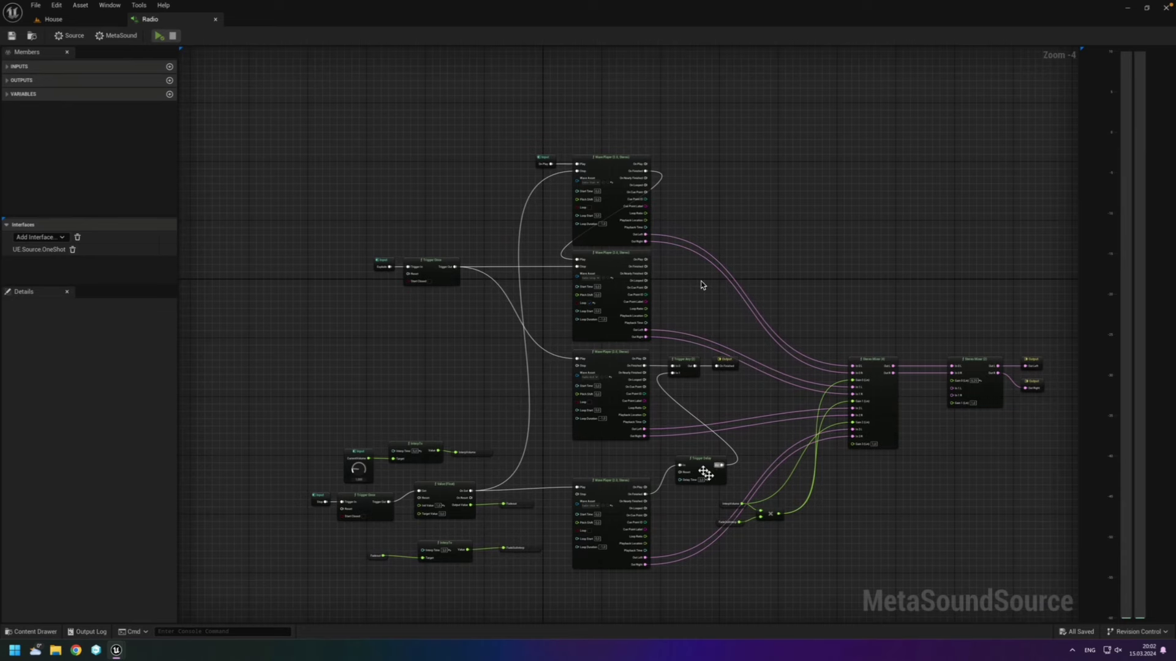
Step: Move the CurrentVolume, InterpTo and InterpVolume nodes as a group above the Stop trigger chain
{"action": "mouse_move", "coordinate": [335, 399]}
{"action": "left_mouse_down"}
{"action": "mouse_move", "coordinate": [438, 461]}
{"action": "mouse_move", "coordinate": [493, 465]}
{"action": "left_mouse_up"}
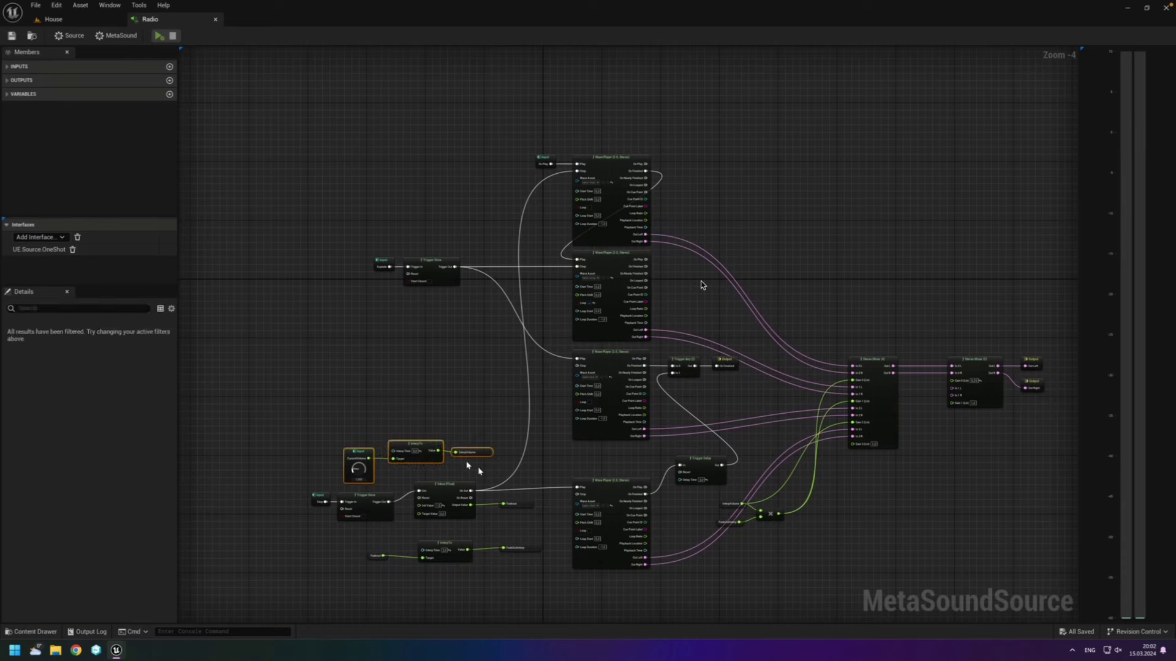
{"action": "left_click_drag", "start_coordinate": [427, 442], "coordinate": [343, 341]}
{"action": "left_click", "coordinate": [406, 399]}
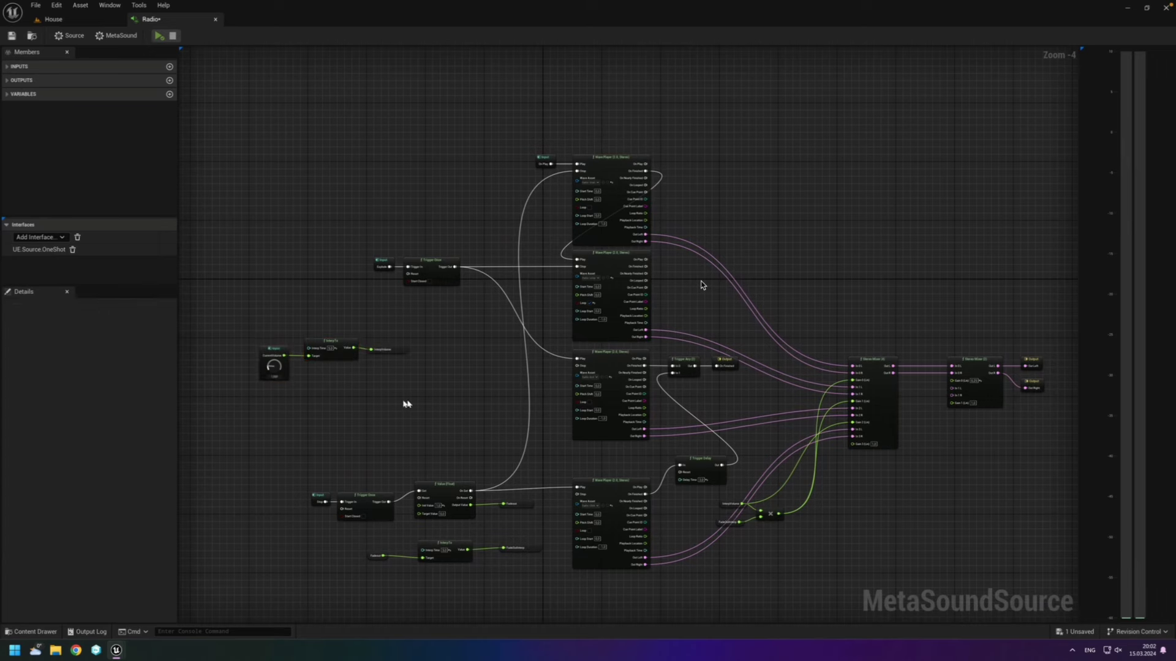
{"action": "mouse_move", "coordinate": [422, 404]}
{"action": "left_mouse_down"}
{"action": "mouse_move", "coordinate": [235, 316]}
{"action": "mouse_move", "coordinate": [371, 402]}
{"action": "left_mouse_up"}
{"action": "left_click", "coordinate": [331, 337]}
{"action": "mouse_move", "coordinate": [331, 347]}
{"action": "left_mouse_down"}
{"action": "mouse_move", "coordinate": [381, 384]}
{"action": "mouse_move", "coordinate": [410, 428]}
{"action": "left_mouse_up"}
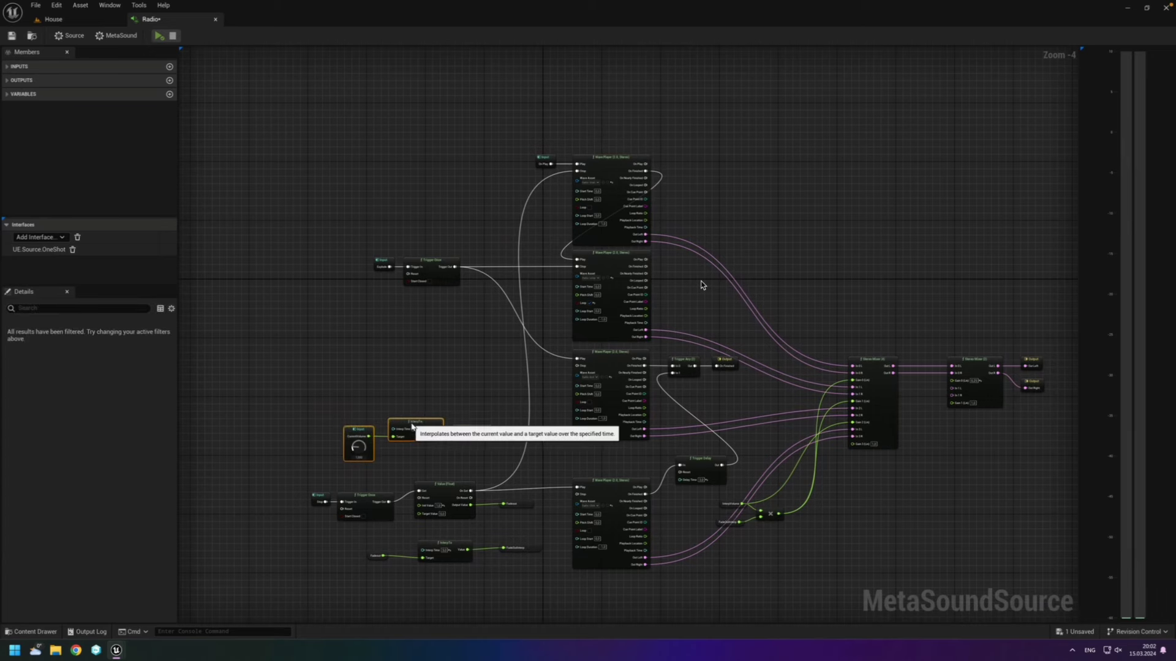
{"action": "left_click", "coordinate": [499, 436]}
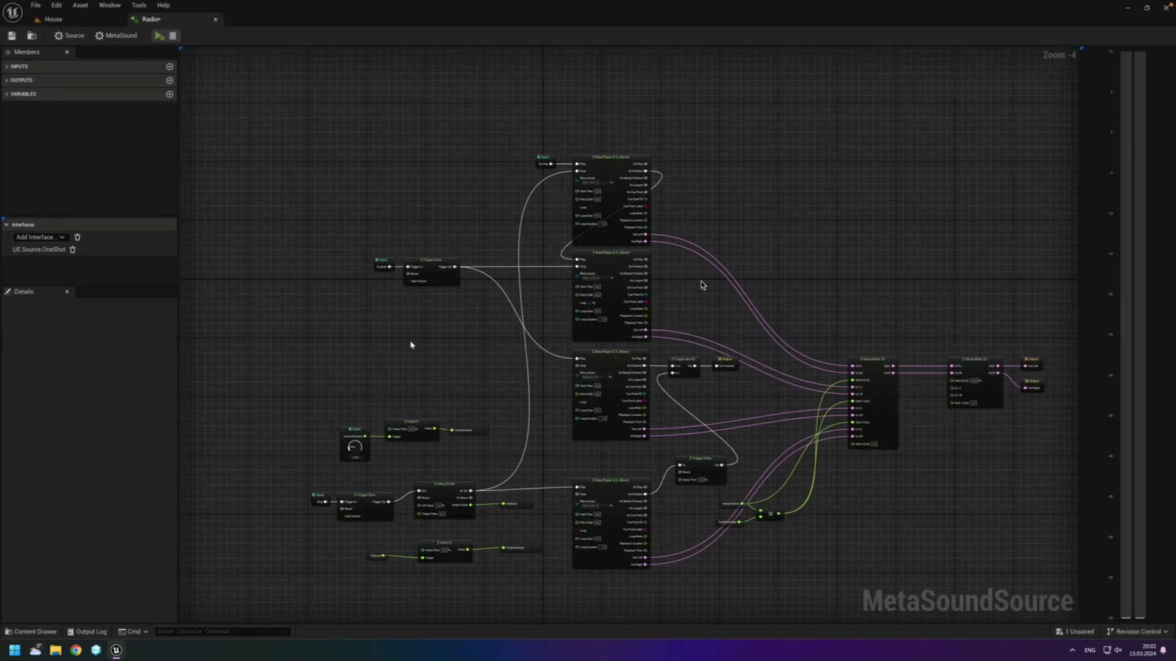
Step: Pan and zoom the graph to frame the Explode trigger and the wave players
{"action": "right_click_drag", "start_coordinate": [406, 341], "coordinate": [426, 371]}
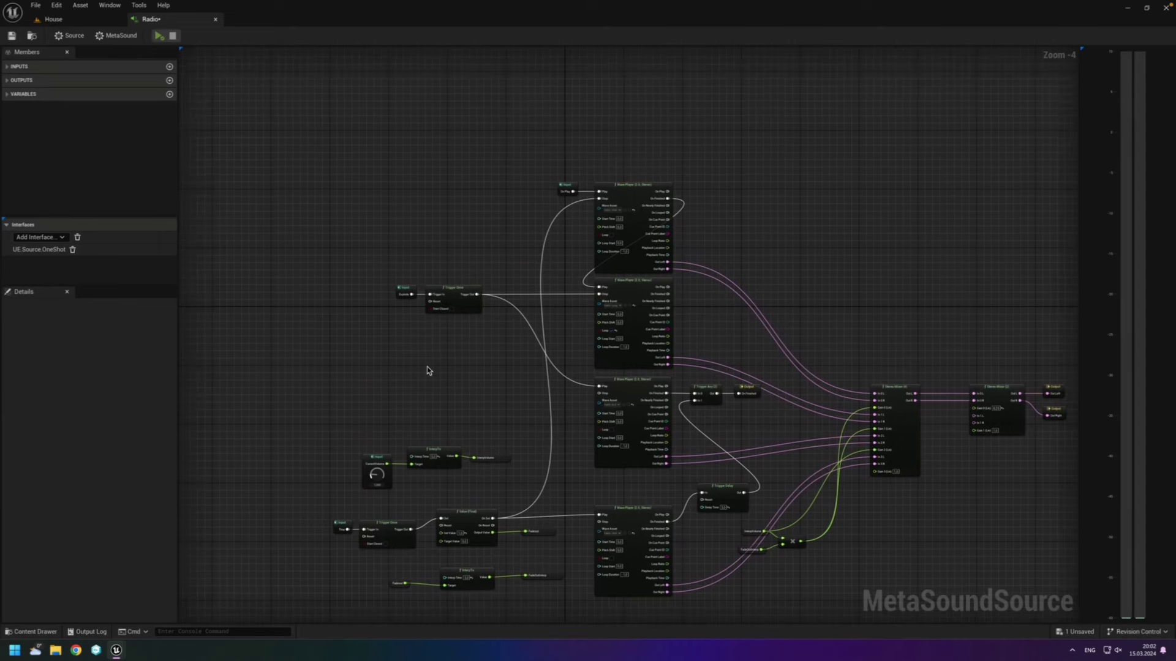
{"action": "scroll", "coordinate": [427, 370], "scroll_direction": "up", "scroll_amount": 1}
{"action": "scroll", "coordinate": [483, 368], "scroll_direction": "up", "scroll_amount": 1}
{"action": "scroll", "coordinate": [318, 362], "scroll_direction": "up", "scroll_amount": 1}
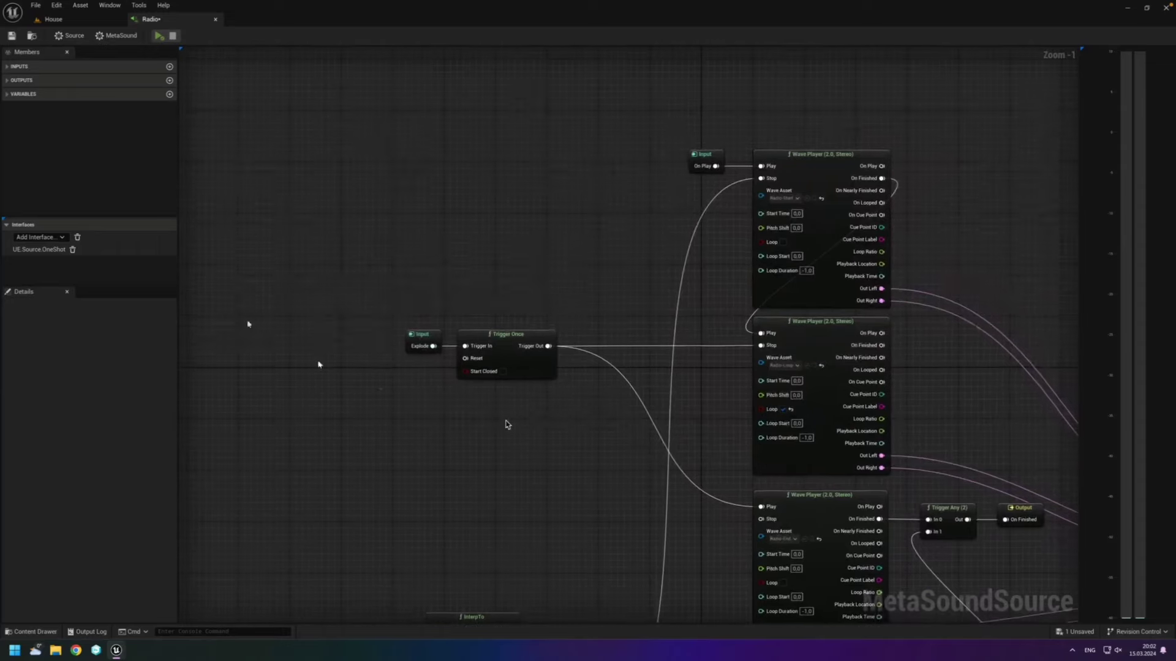
{"action": "mouse_move", "coordinate": [540, 425]}
{"action": "right_mouse_down"}
{"action": "mouse_move", "coordinate": [467, 455]}
{"action": "mouse_move", "coordinate": [366, 247]}
{"action": "mouse_move", "coordinate": [559, 257]}
{"action": "right_mouse_up"}
{"action": "scroll", "coordinate": [367, 247], "scroll_direction": "down", "scroll_amount": 1}
{"action": "scroll", "coordinate": [559, 257], "scroll_direction": "down", "scroll_amount": 2}
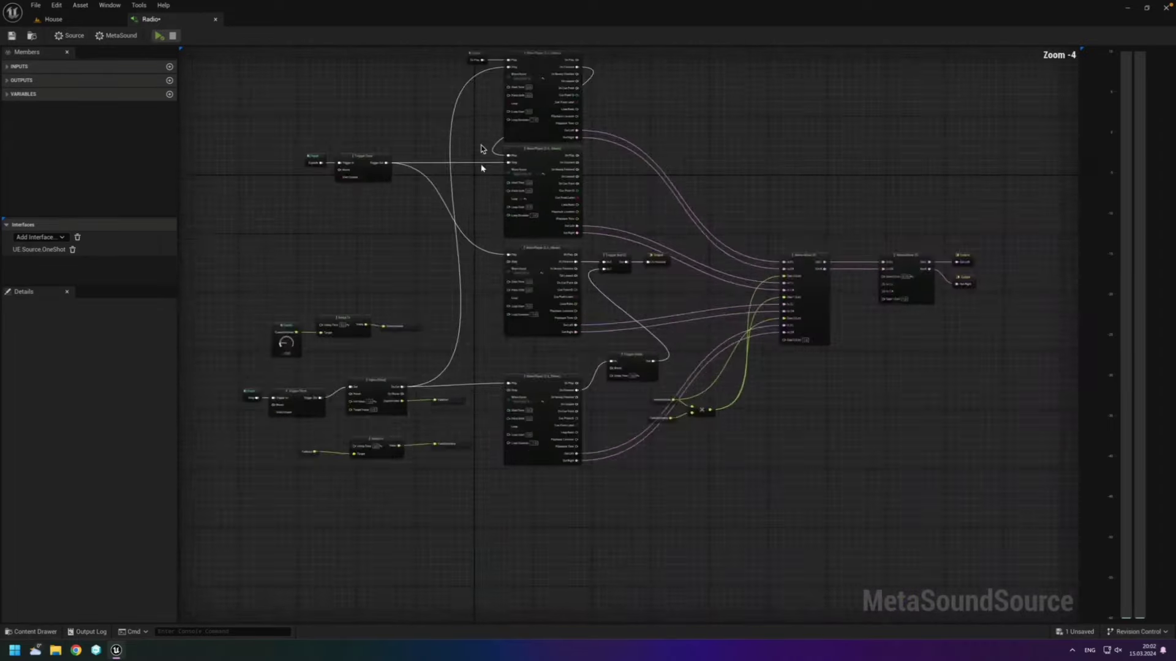
{"action": "scroll", "coordinate": [573, 275], "scroll_direction": "down", "scroll_amount": 1}
{"action": "scroll", "coordinate": [572, 276], "scroll_direction": "up", "scroll_amount": 1}
{"action": "scroll", "coordinate": [481, 228], "scroll_direction": "up", "scroll_amount": 2}
{"action": "scroll", "coordinate": [462, 255], "scroll_direction": "up", "scroll_amount": 1}
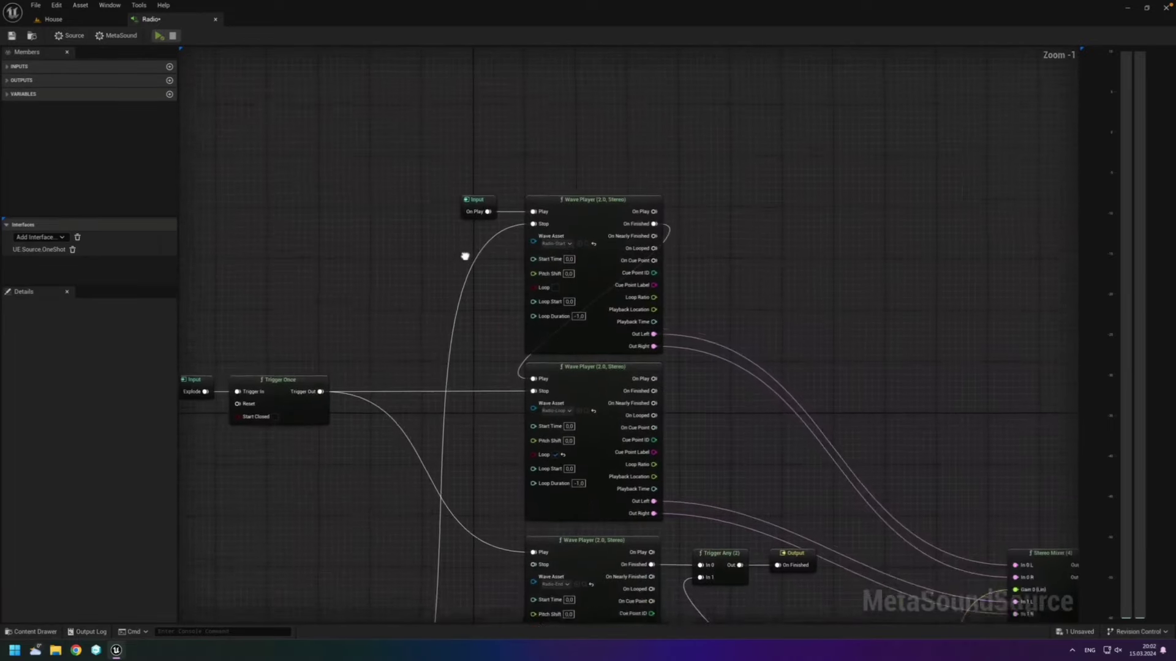
{"action": "right_click_drag", "start_coordinate": [462, 255], "coordinate": [465, 279]}
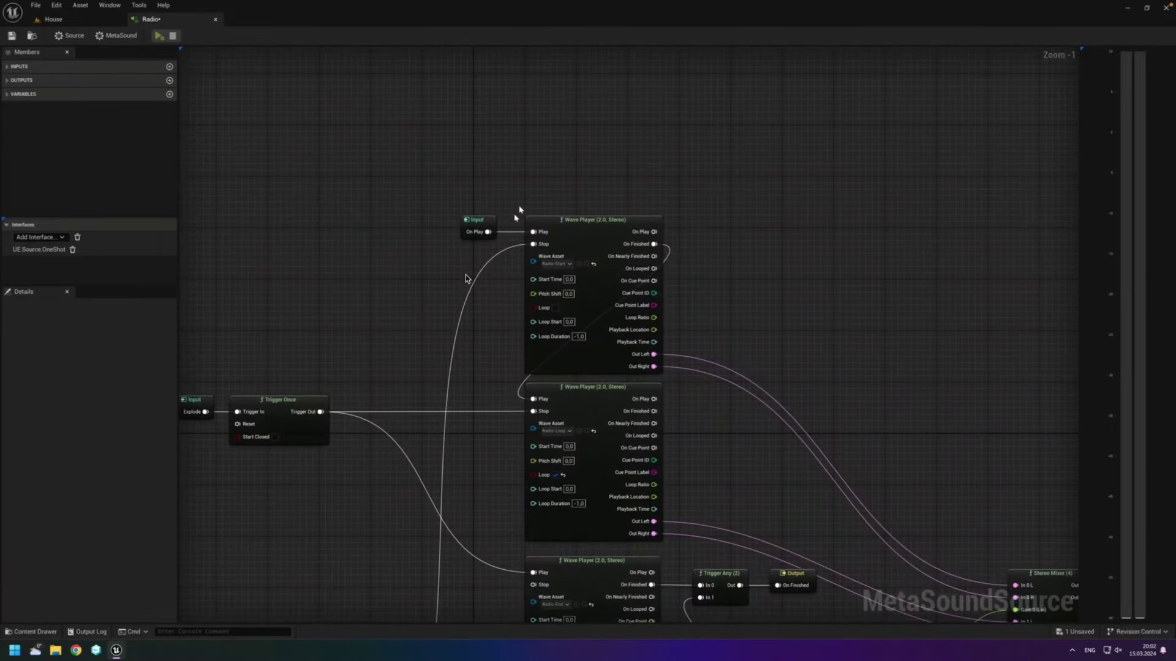
{"action": "mouse_move", "coordinate": [215, 84]}
{"action": "right_mouse_down"}
{"action": "mouse_move", "coordinate": [365, 137]}
{"action": "mouse_move", "coordinate": [413, 244]}
{"action": "right_mouse_up"}
{"action": "scroll", "coordinate": [378, 100], "scroll_direction": "down", "scroll_amount": 3}
{"action": "scroll", "coordinate": [411, 162], "scroll_direction": "up", "scroll_amount": 3}
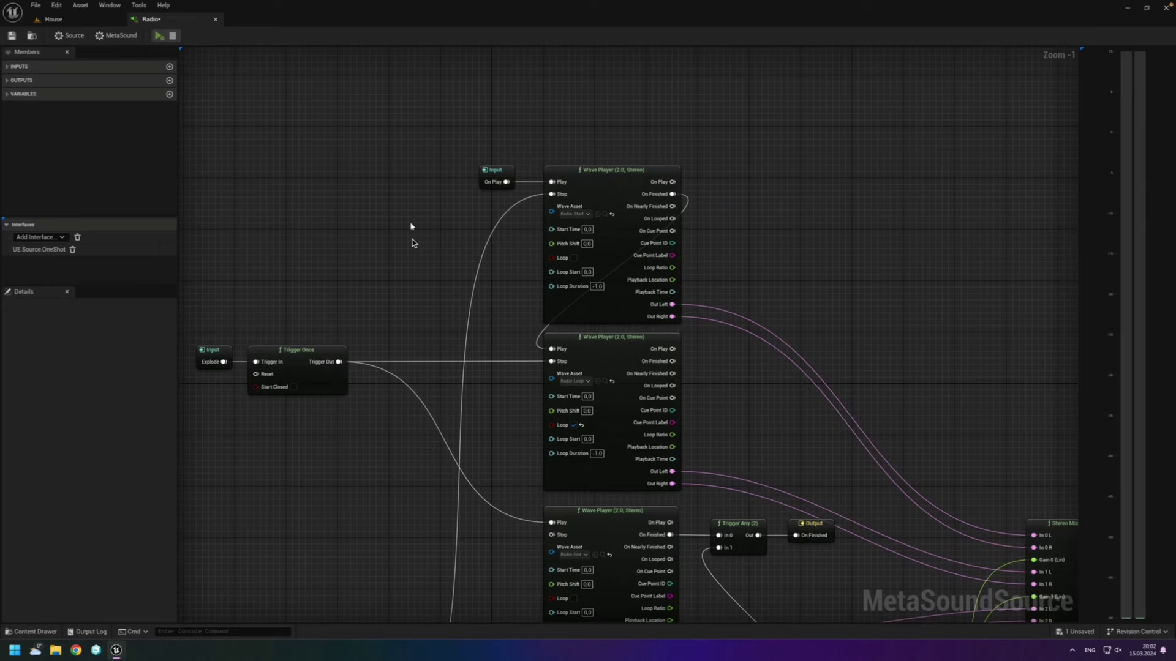
Step: Start previewing the Radio MetaSound and nudge the top Wave Player up slightly
{"action": "left_click", "coordinate": [159, 36]}
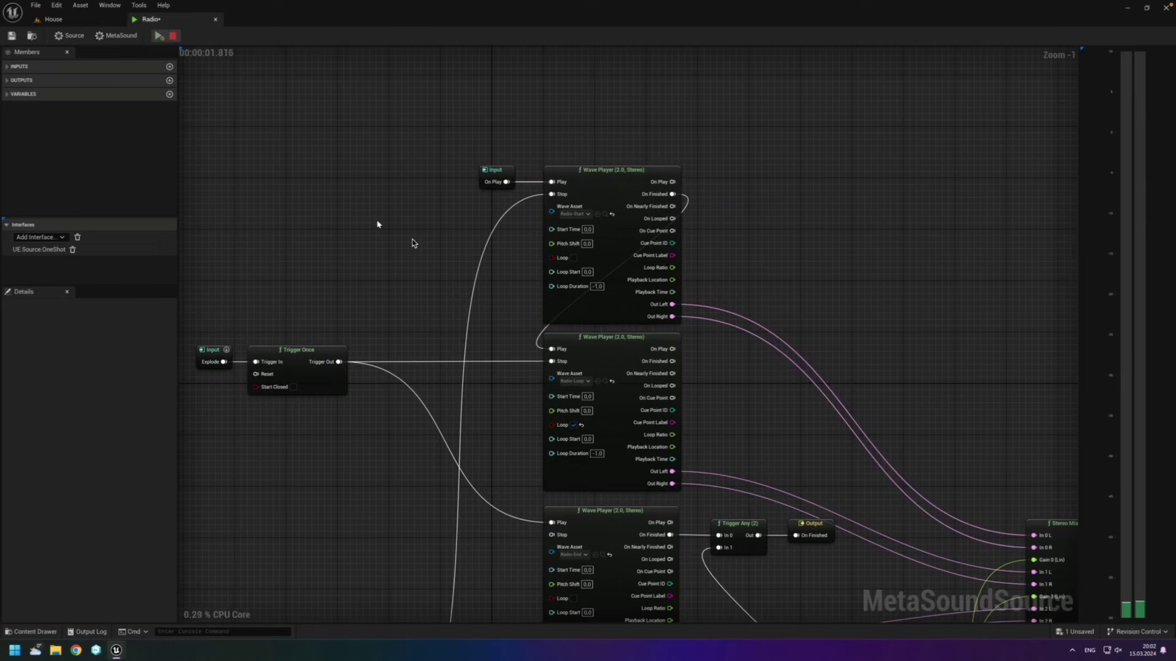
{"action": "mouse_move", "coordinate": [382, 223]}
{"action": "right_mouse_down"}
{"action": "mouse_move", "coordinate": [317, 170]}
{"action": "mouse_move", "coordinate": [339, 228]}
{"action": "right_mouse_up"}
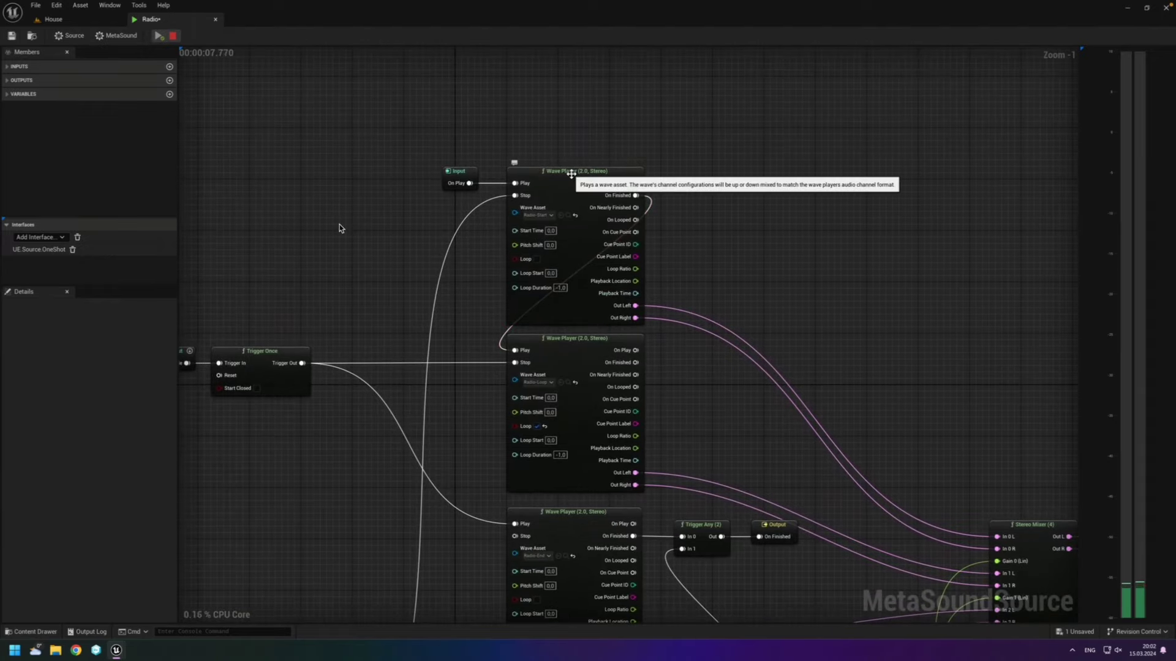
{"action": "mouse_move", "coordinate": [574, 179]}
{"action": "left_mouse_down"}
{"action": "mouse_move", "coordinate": [568, 88]}
{"action": "mouse_move", "coordinate": [570, 173]}
{"action": "left_mouse_up"}
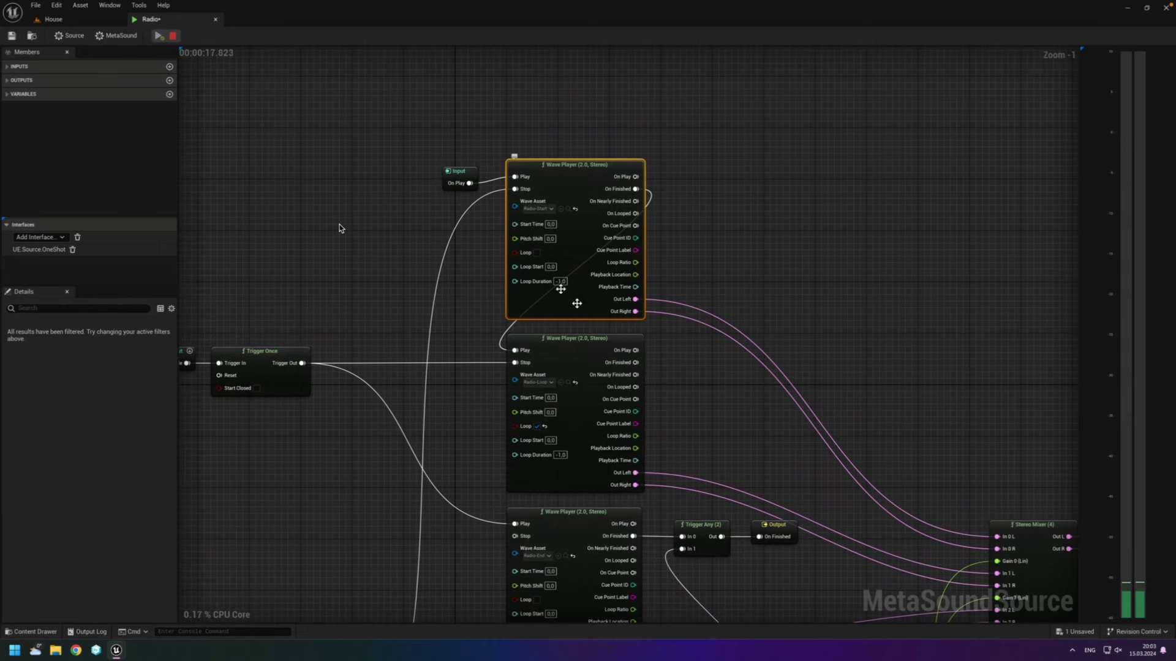
{"action": "mouse_move", "coordinate": [757, 404]}
{"action": "right_mouse_down"}
{"action": "mouse_move", "coordinate": [696, 403]}
{"action": "mouse_move", "coordinate": [446, 188]}
{"action": "right_mouse_up"}
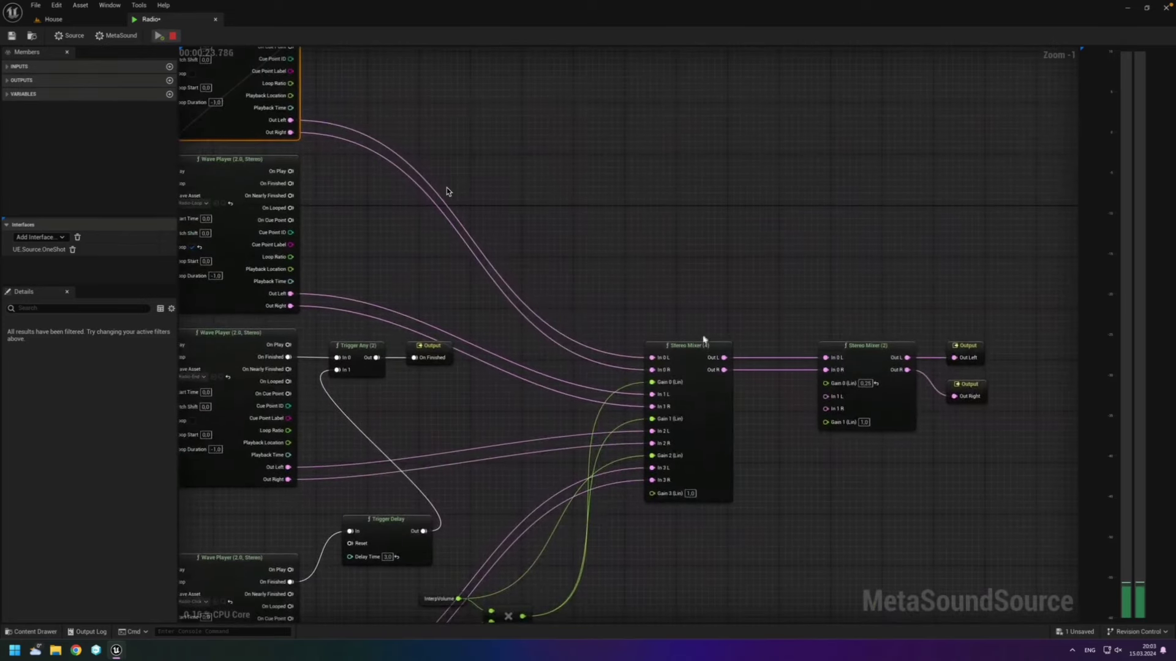
{"action": "left_click", "coordinate": [703, 340]}
{"action": "left_click", "coordinate": [688, 310]}
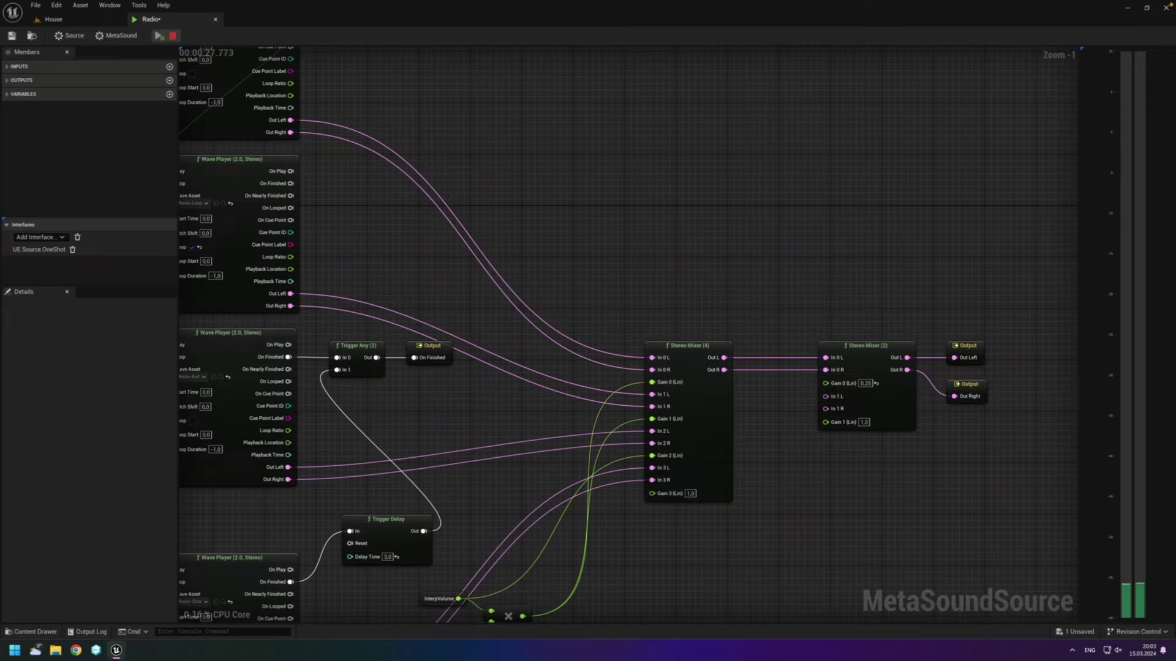
Step: Pan across the graph to inspect the Explode, CurrentVolume and stereo mixer nodes
{"action": "mouse_move", "coordinate": [341, 150]}
{"action": "right_mouse_down"}
{"action": "mouse_move", "coordinate": [705, 354]}
{"action": "mouse_move", "coordinate": [703, 329]}
{"action": "right_mouse_up"}
{"action": "mouse_move", "coordinate": [433, 343]}
{"action": "right_mouse_down"}
{"action": "mouse_move", "coordinate": [500, 287]}
{"action": "mouse_move", "coordinate": [452, 377]}
{"action": "right_mouse_up"}
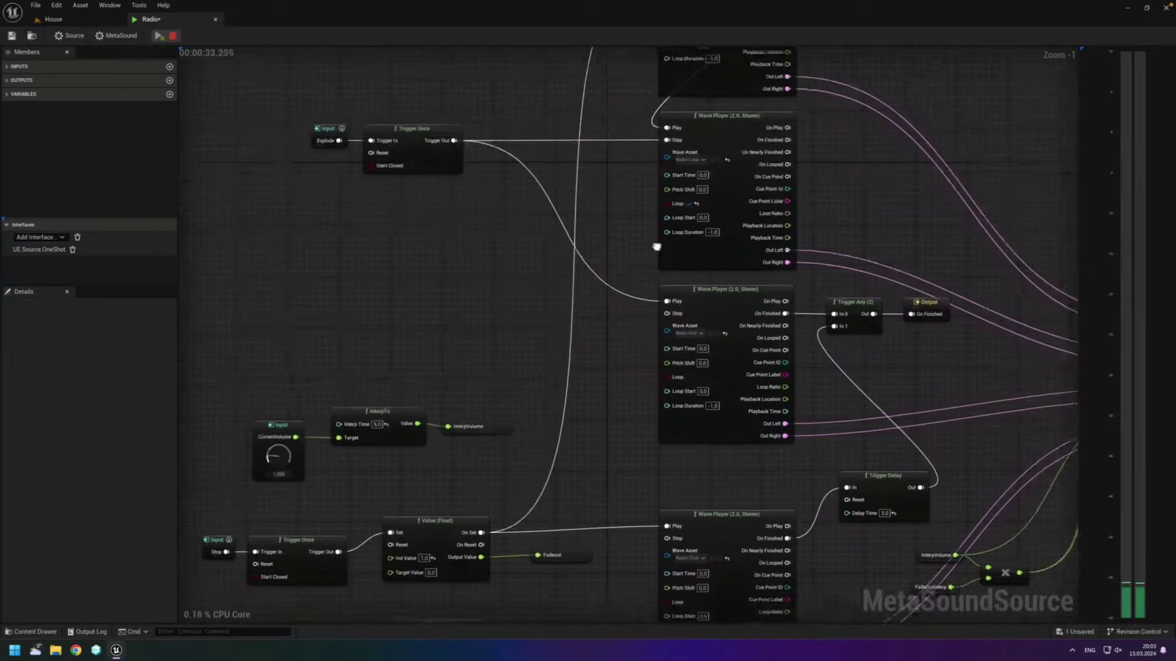
{"action": "right_click_drag", "start_coordinate": [700, 191], "coordinate": [413, 349]}
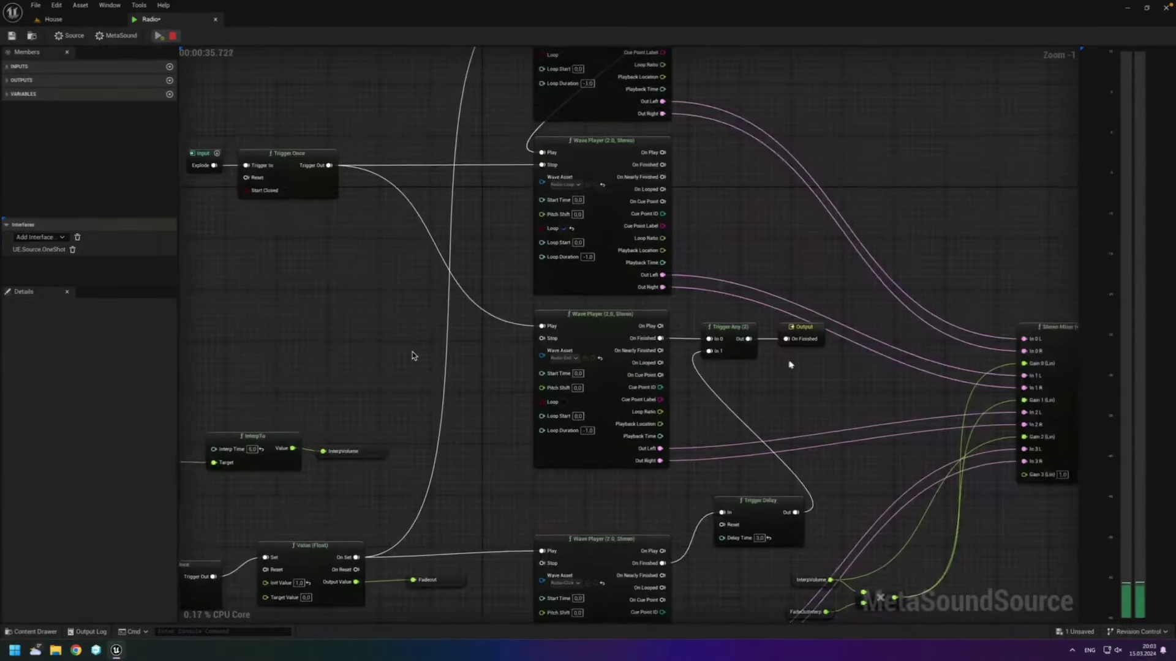
{"action": "scroll", "coordinate": [738, 365], "scroll_direction": "up", "scroll_amount": 1}
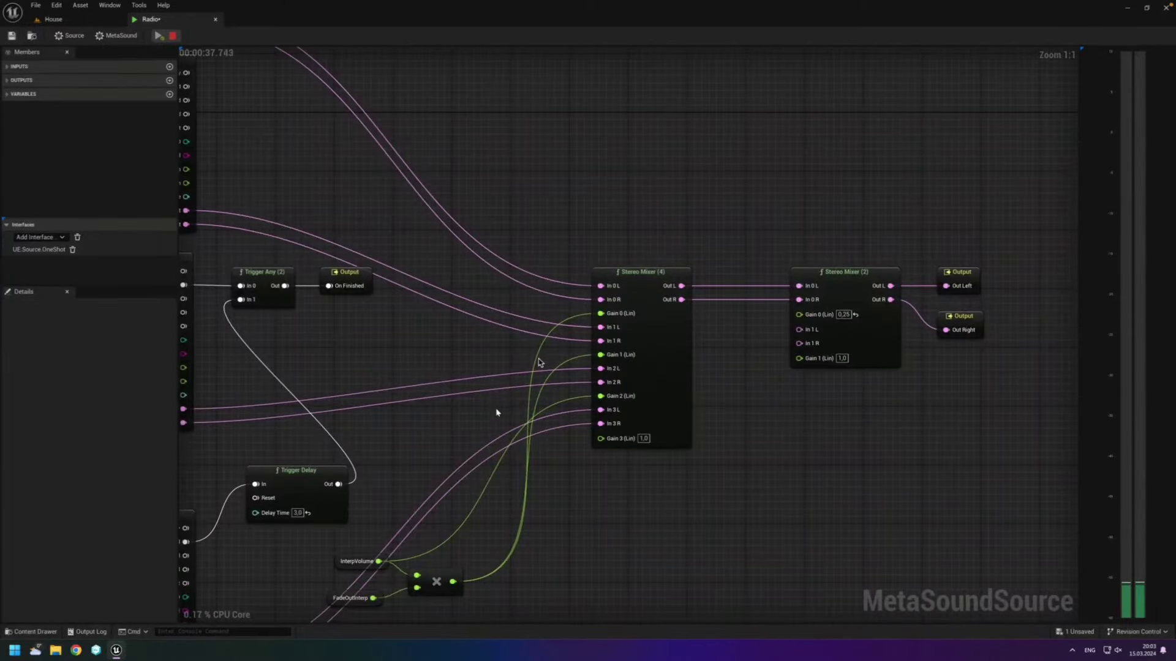
{"action": "scroll", "coordinate": [528, 415], "scroll_direction": "down", "scroll_amount": 2}
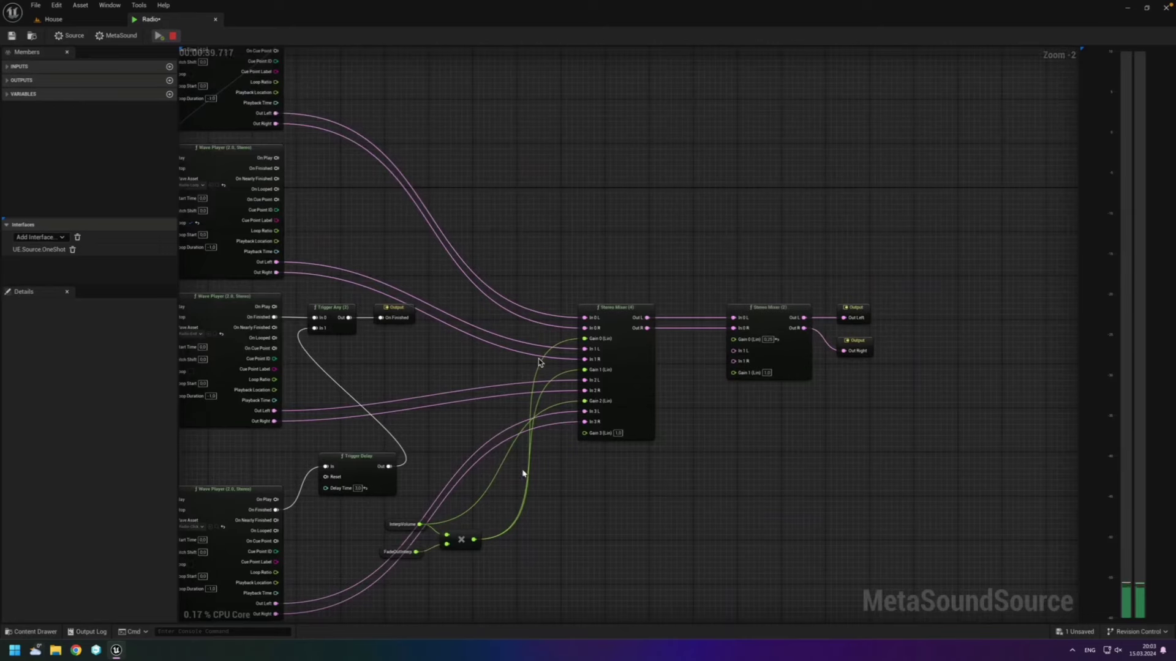
{"action": "right_click_drag", "start_coordinate": [539, 362], "coordinate": [648, 420]}
{"action": "mouse_move", "coordinate": [465, 398]}
{"action": "right_mouse_down"}
{"action": "mouse_move", "coordinate": [641, 401]}
{"action": "mouse_move", "coordinate": [630, 401]}
{"action": "right_mouse_up"}
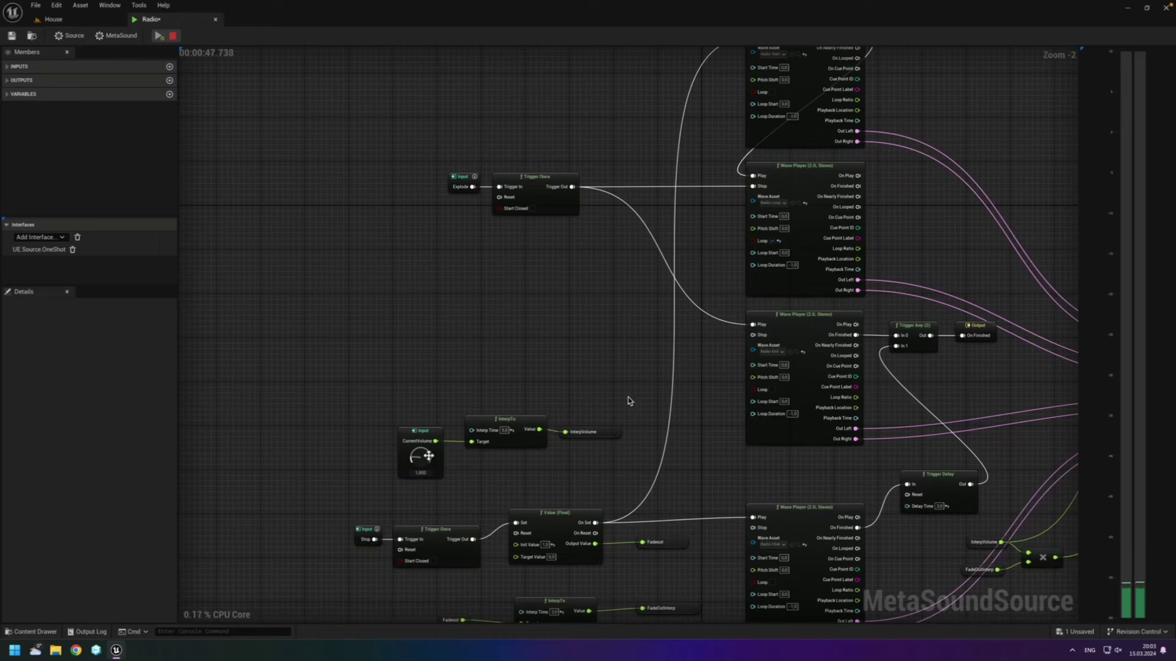
Step: Raise CurrentVolume to 4.360, lower it to 2.008, then fire Stop to end playback
{"action": "left_click_drag", "start_coordinate": [420, 457], "coordinate": [421, 442]}
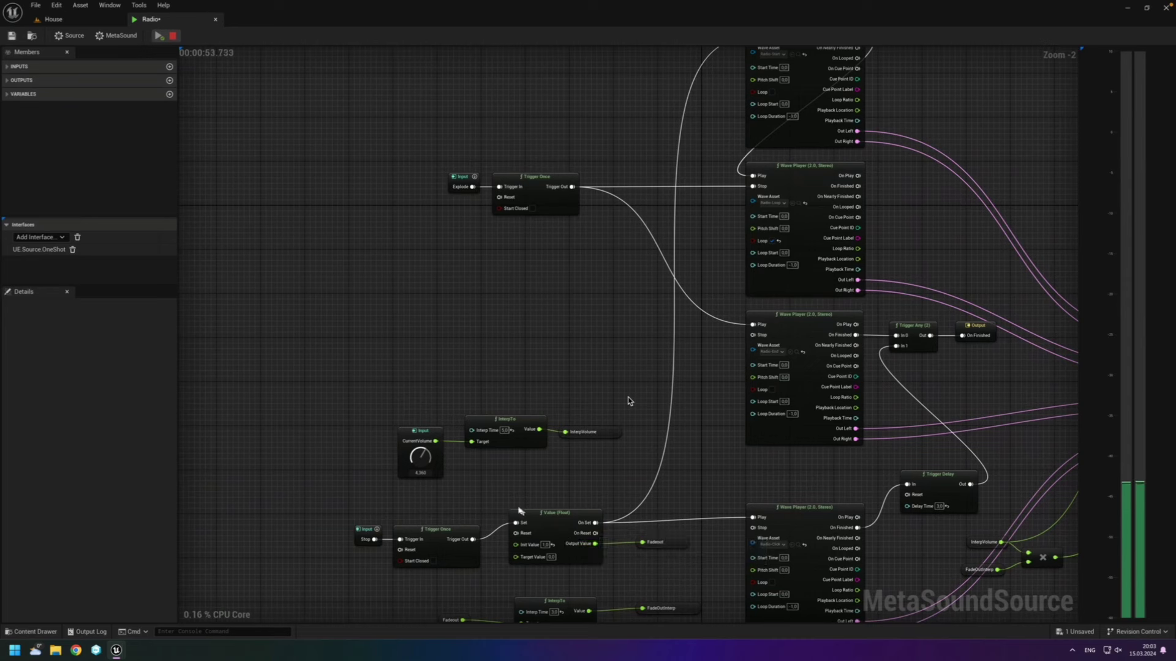
{"action": "left_click_drag", "start_coordinate": [420, 460], "coordinate": [412, 494]}
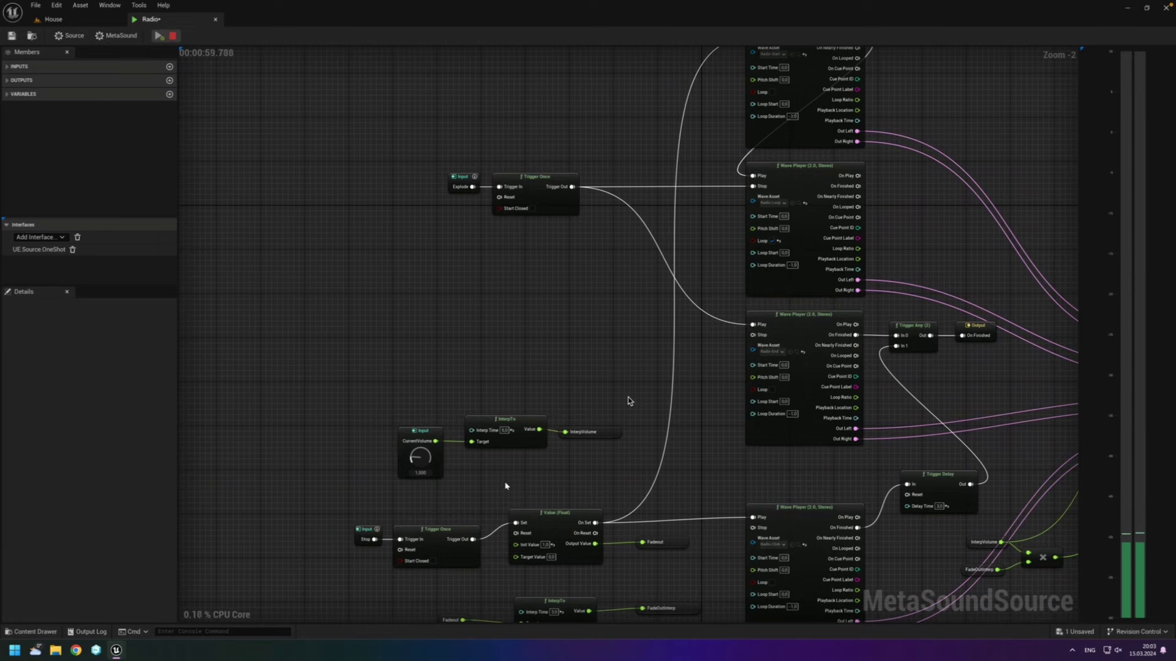
{"action": "right_click_drag", "start_coordinate": [548, 480], "coordinate": [530, 336]}
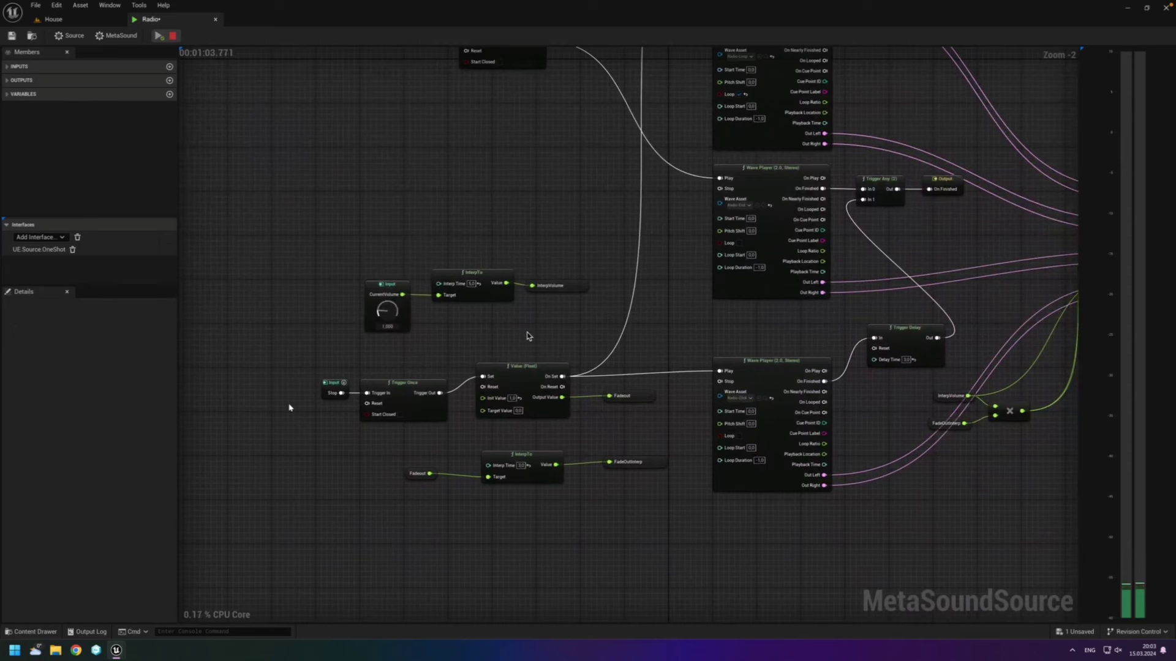
{"action": "left_click", "coordinate": [343, 383]}
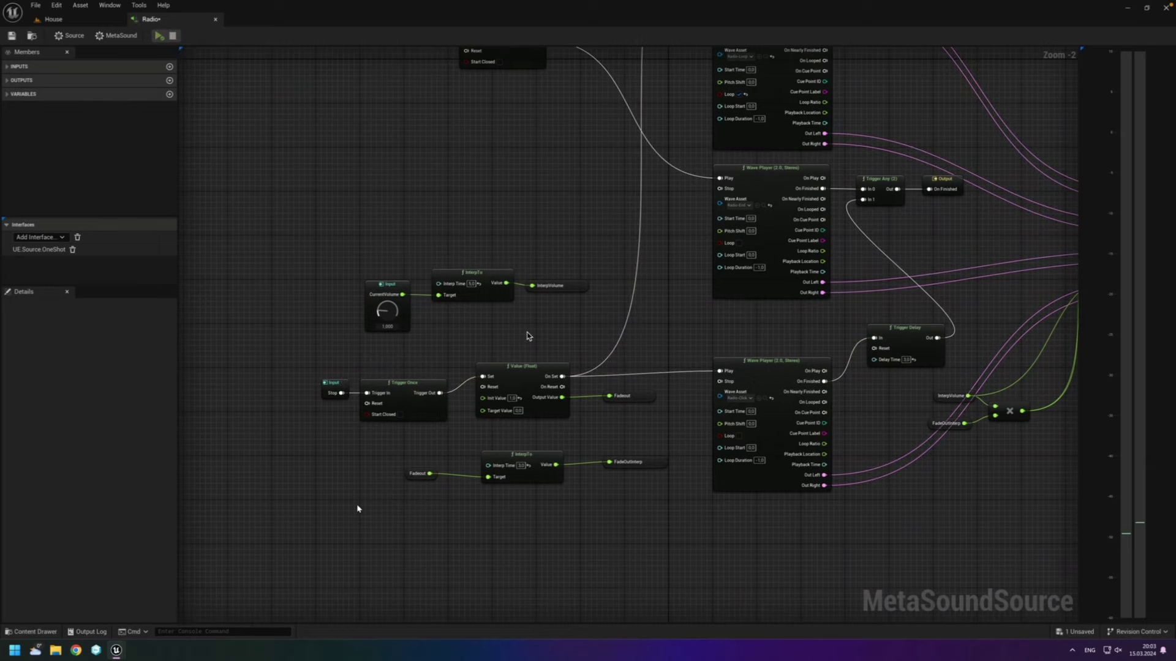
Step: Restart the Radio preview and fire the Explode trigger twice
{"action": "right_click_drag", "start_coordinate": [867, 502], "coordinate": [522, 534]}
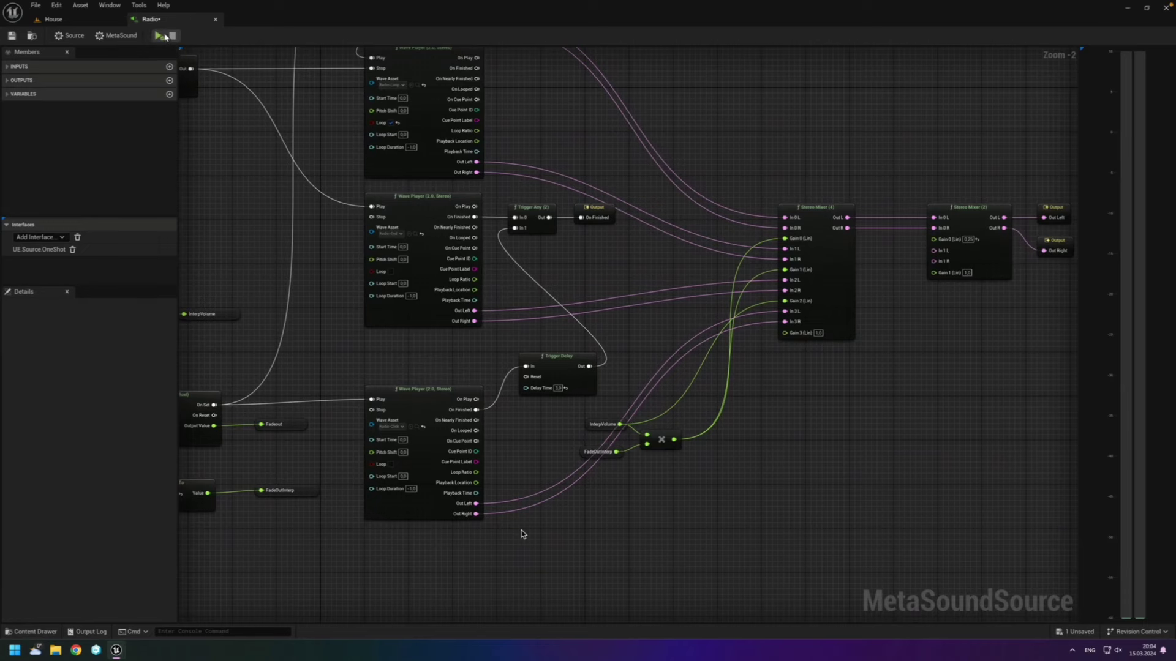
{"action": "left_click", "coordinate": [165, 37]}
{"action": "mouse_move", "coordinate": [249, 123]}
{"action": "right_mouse_down"}
{"action": "mouse_move", "coordinate": [390, 352]}
{"action": "mouse_move", "coordinate": [492, 435]}
{"action": "right_mouse_up"}
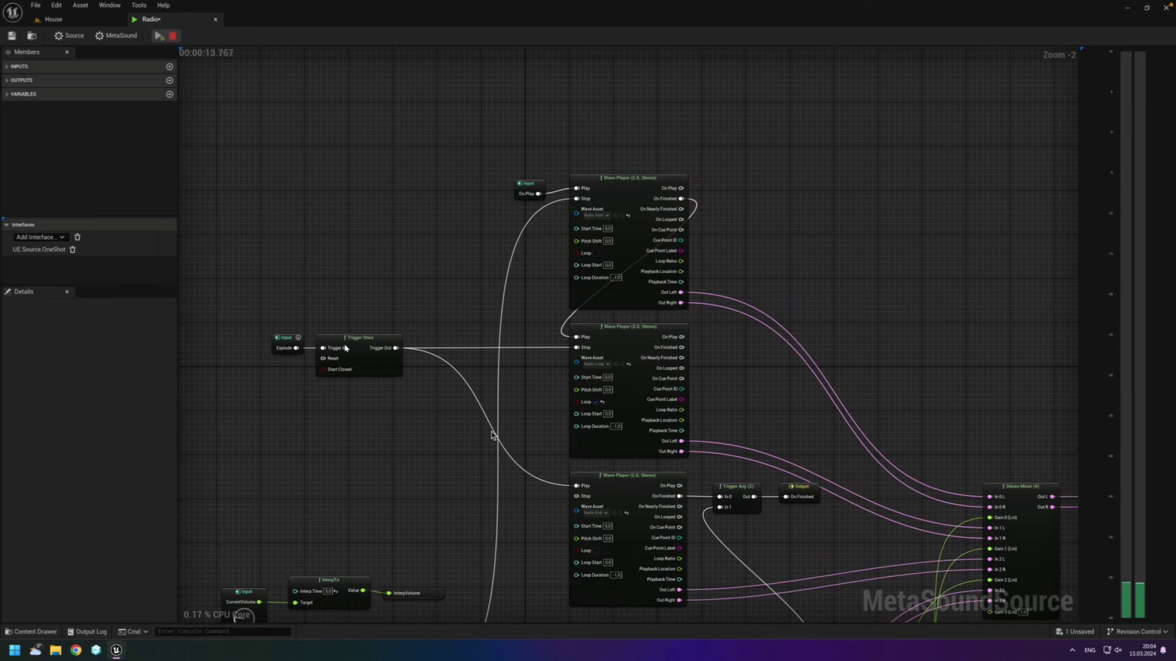
{"action": "left_click", "coordinate": [297, 338]}
{"action": "left_click", "coordinate": [299, 337]}
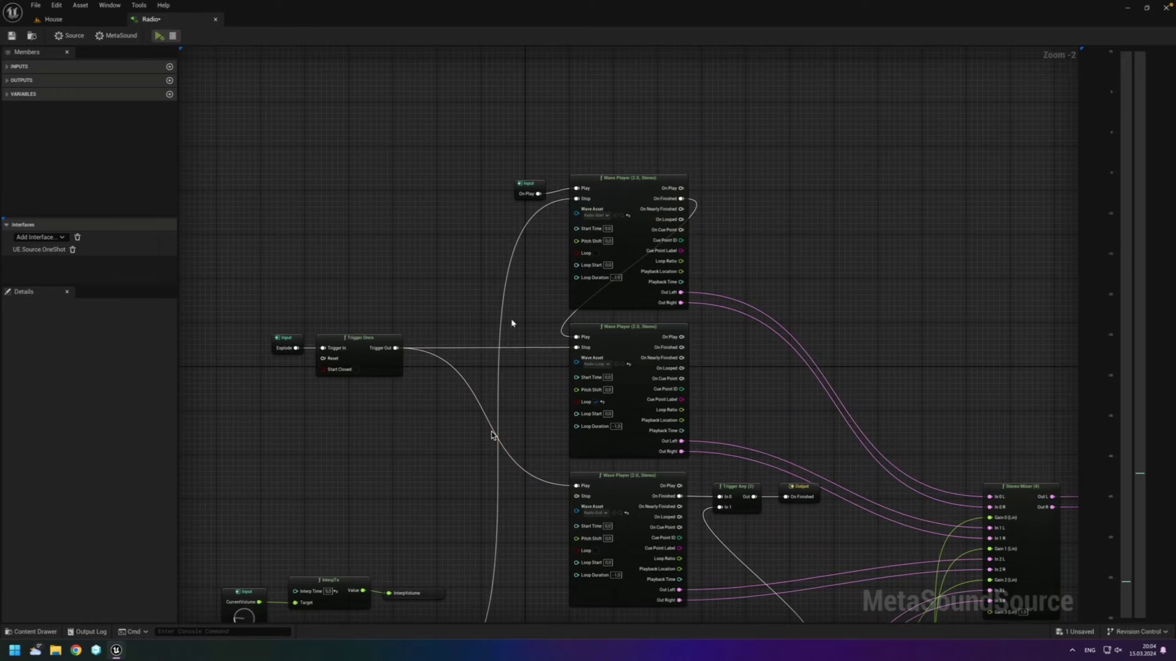
Step: Zoom out to view the whole graph while playback finishes
{"action": "right_click_drag", "start_coordinate": [575, 337], "coordinate": [382, 213]}
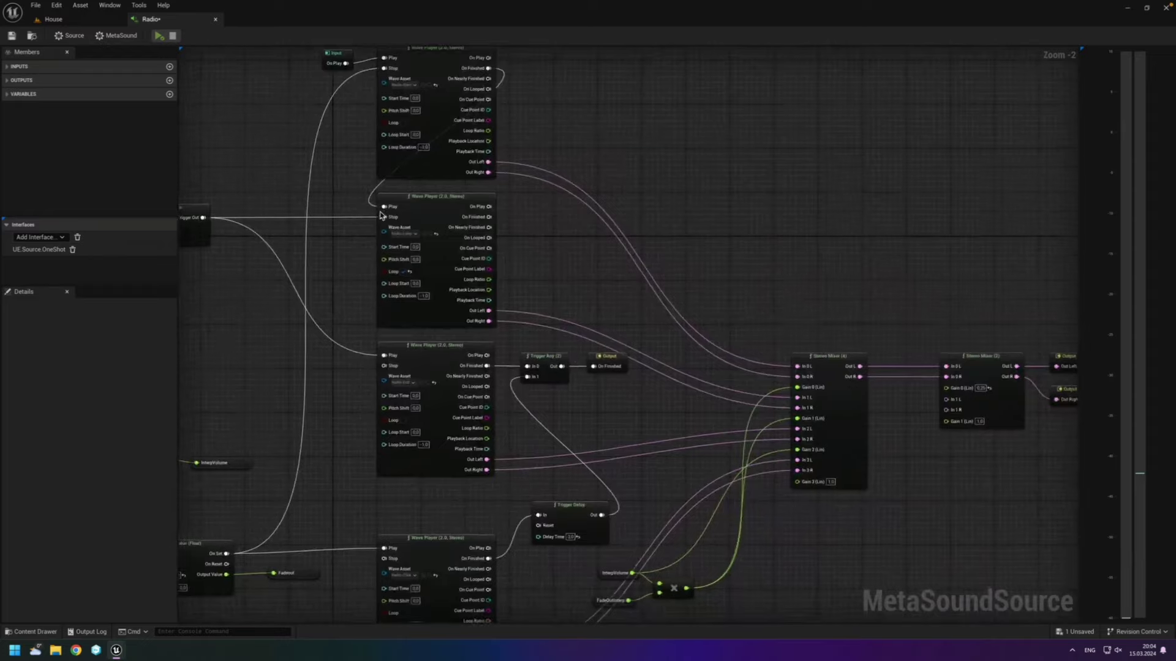
{"action": "scroll", "coordinate": [628, 326], "scroll_direction": "down", "scroll_amount": 4}
{"action": "scroll", "coordinate": [629, 326], "scroll_direction": "up", "scroll_amount": 1}
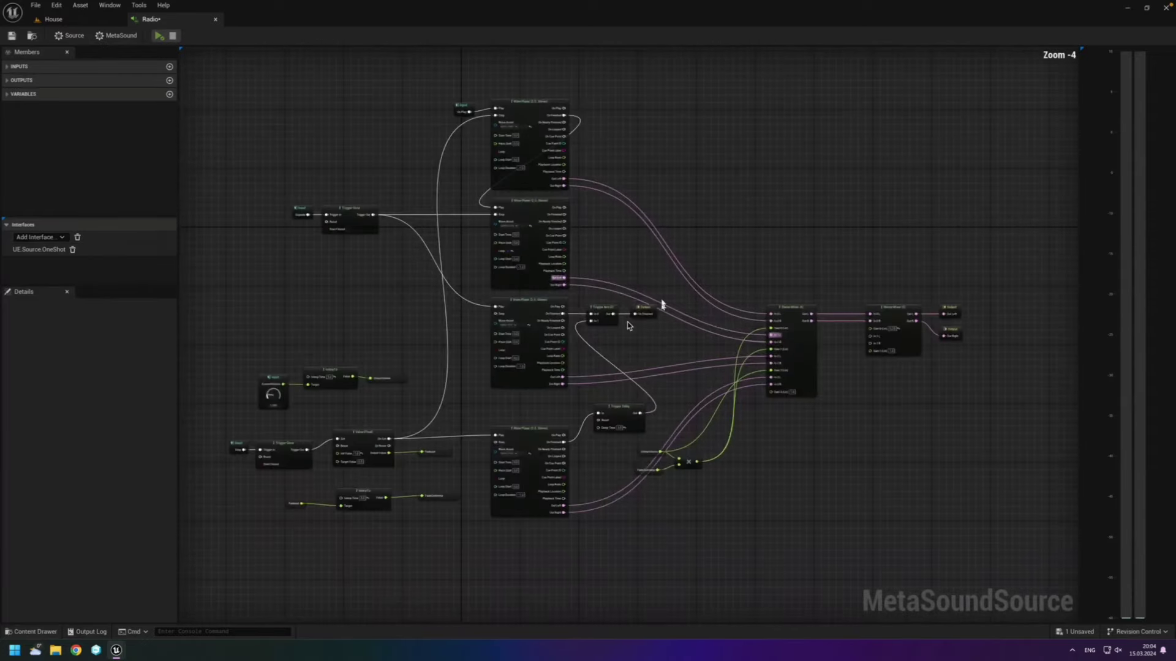
{"action": "scroll", "coordinate": [661, 307], "scroll_direction": "up", "scroll_amount": 1}
{"action": "scroll", "coordinate": [680, 330], "scroll_direction": "up", "scroll_amount": 1}
{"action": "scroll", "coordinate": [685, 337], "scroll_direction": "down", "scroll_amount": 1}
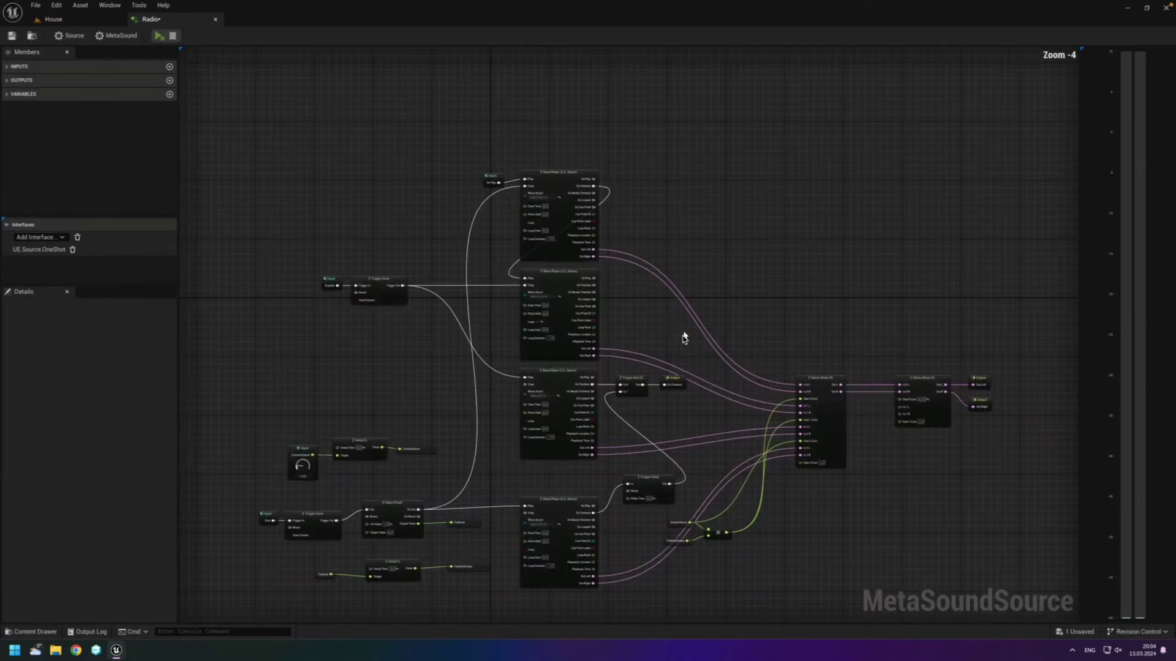
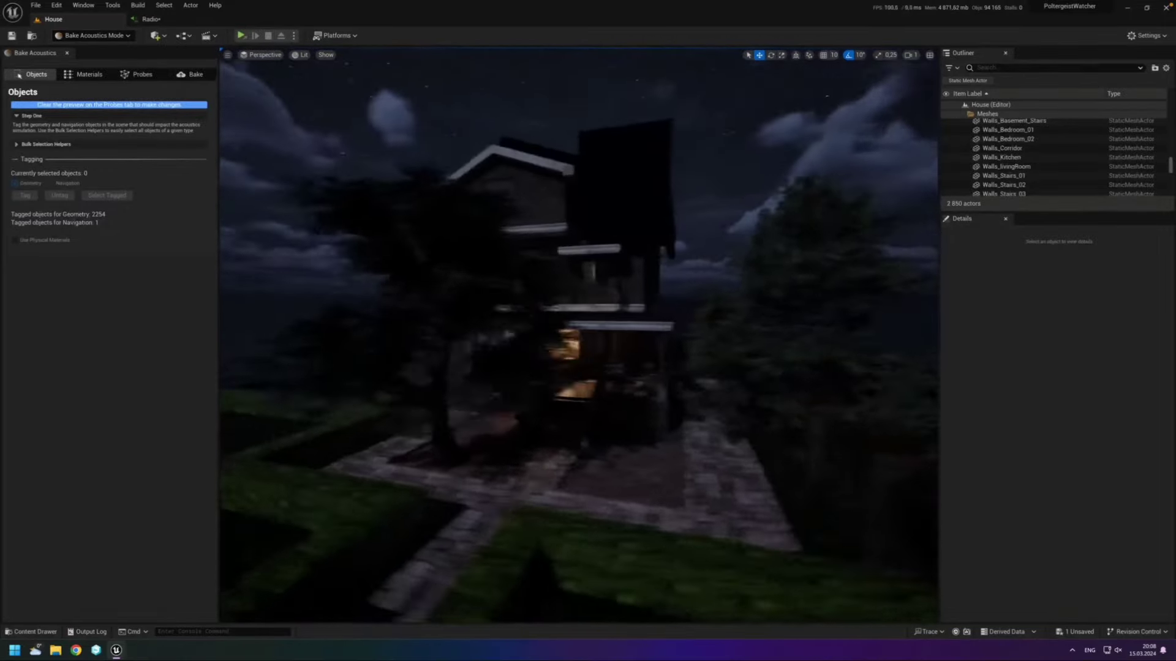
Step: Fly the camera from outside the house onto its front porch
{"action": "right_click_drag", "start_coordinate": [464, 193], "coordinate": [464, 193]}
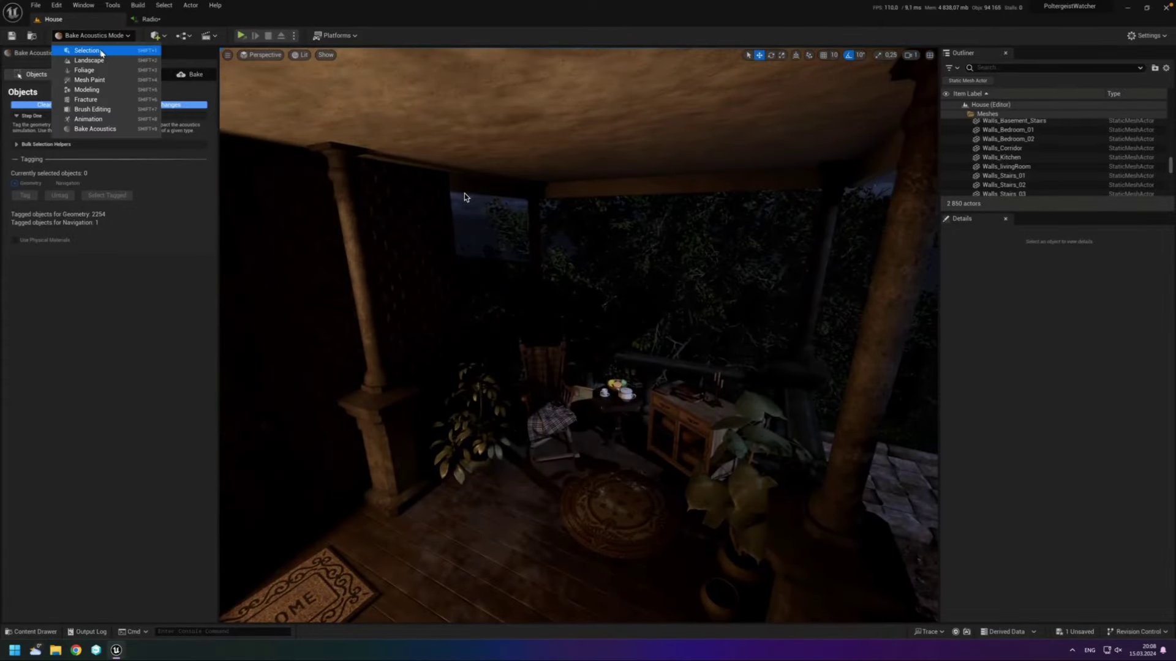
Step: Switch to Selection Mode, then look toward the welcome mat and fly away from the porch
{"action": "left_click", "coordinate": [102, 54]}
{"action": "right_click_drag", "start_coordinate": [464, 194], "coordinate": [464, 193]}
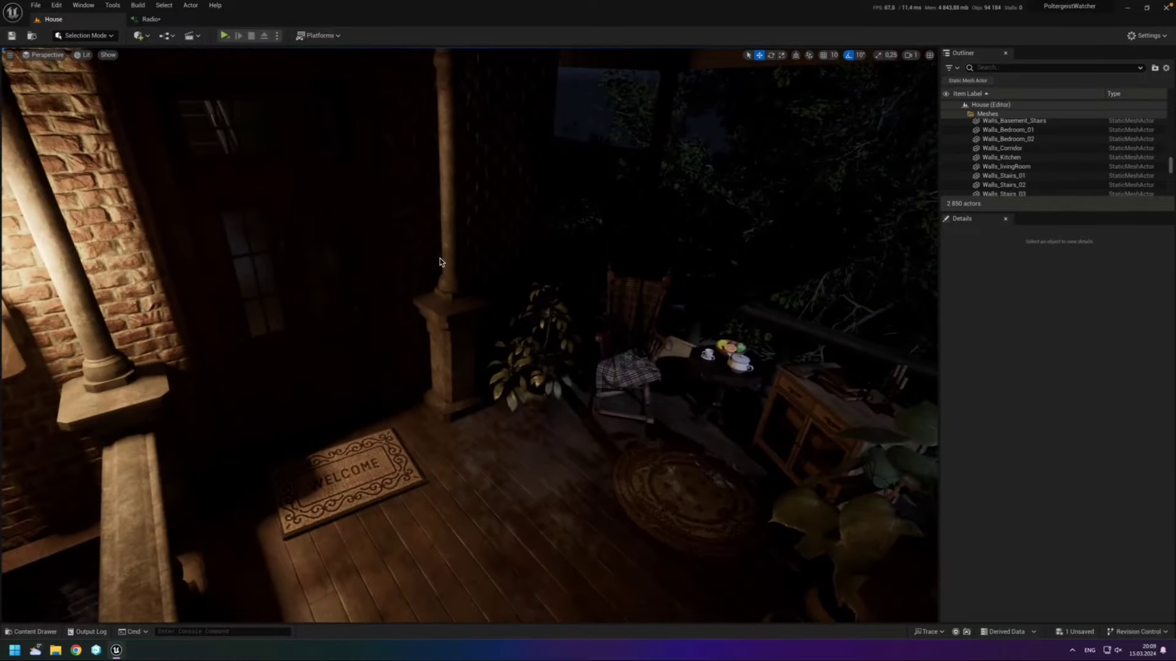
{"action": "right_click_drag", "start_coordinate": [441, 258], "coordinate": [439, 259]}
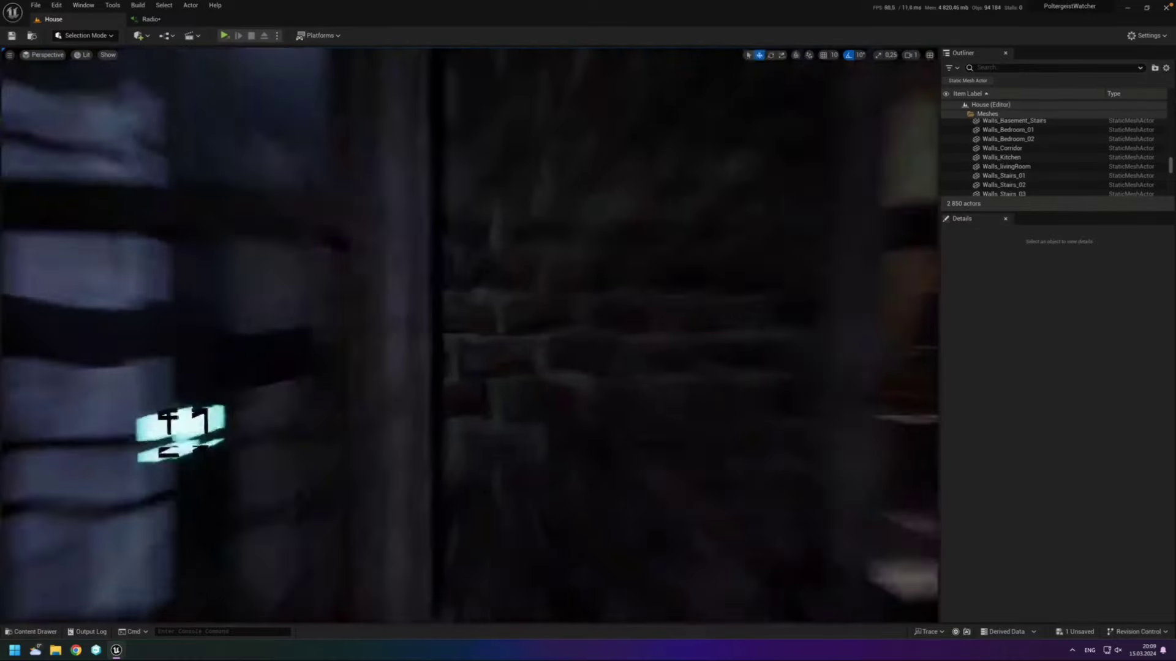